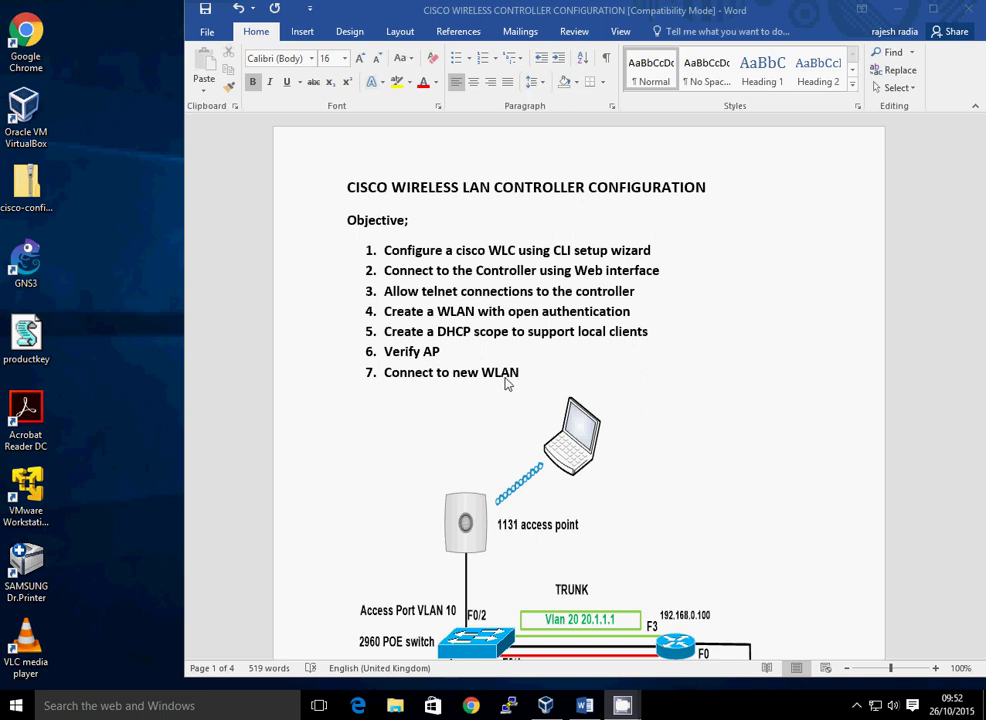
- Scroll to the topology diagram and its list of management, AP manager and service port interfaces
scroll(506, 383, down, 6)
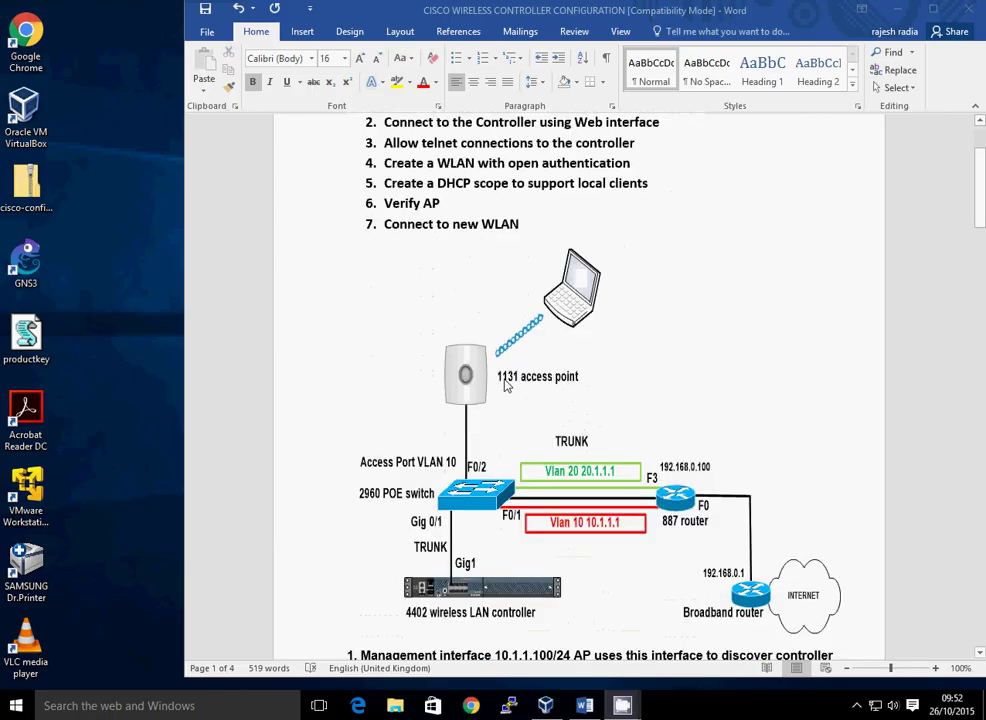
scroll(506, 383, up, 1)
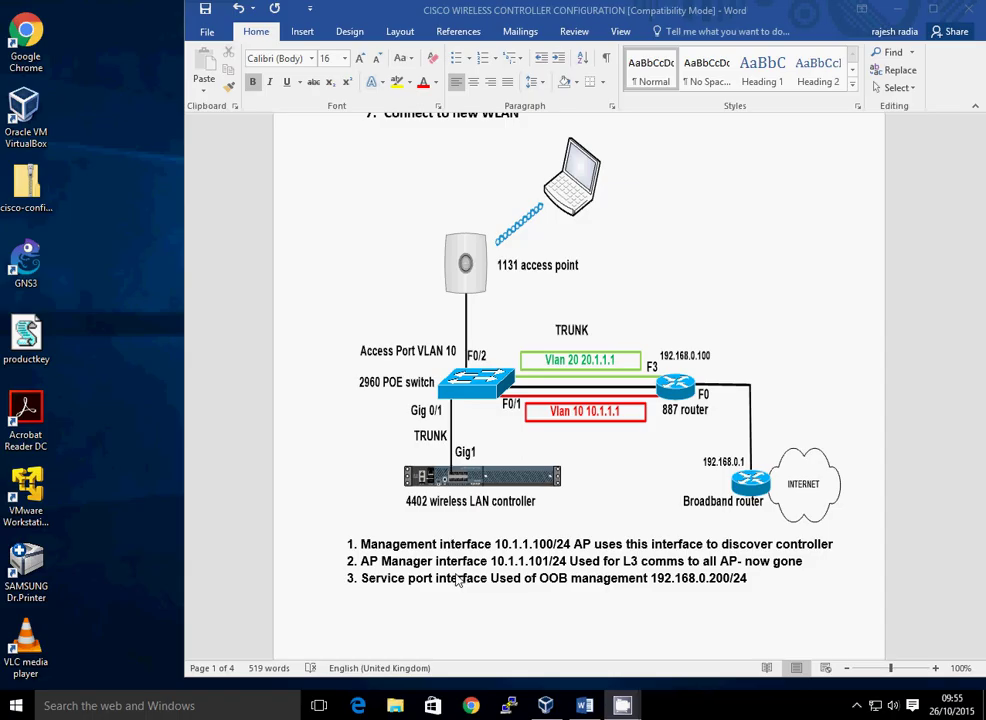
click(574, 548)
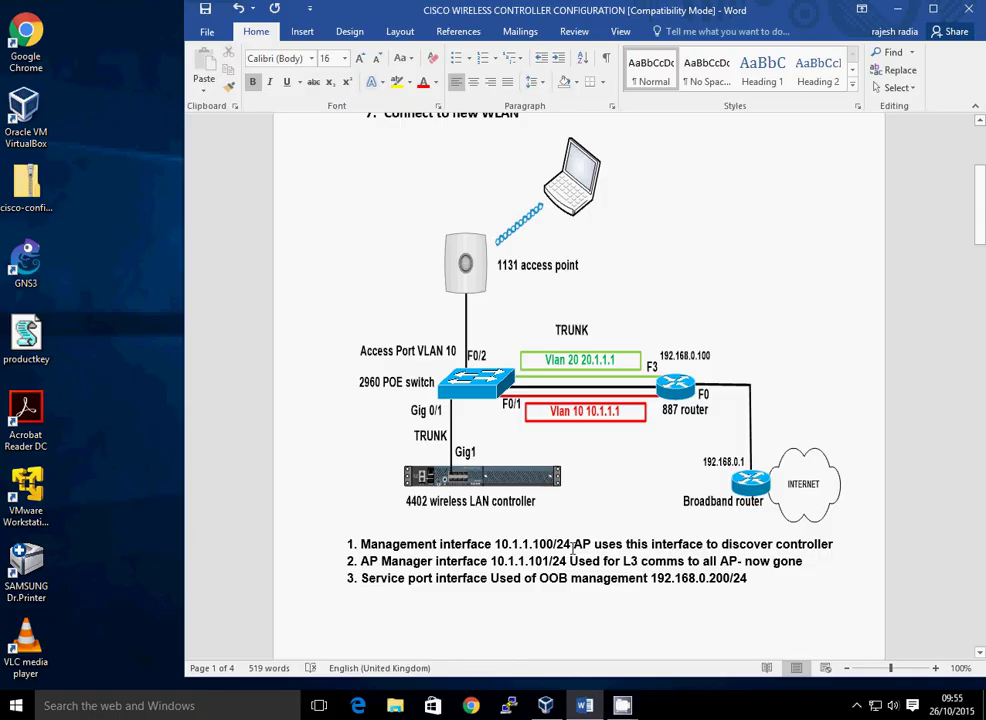
drag(574, 548, 361, 545)
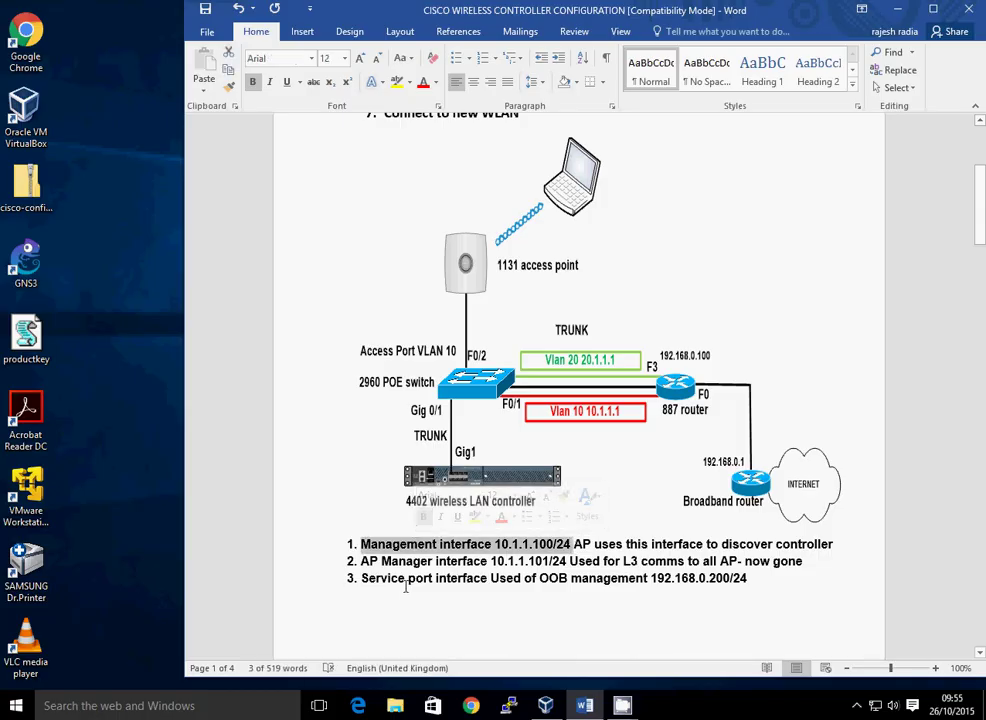
click(372, 603)
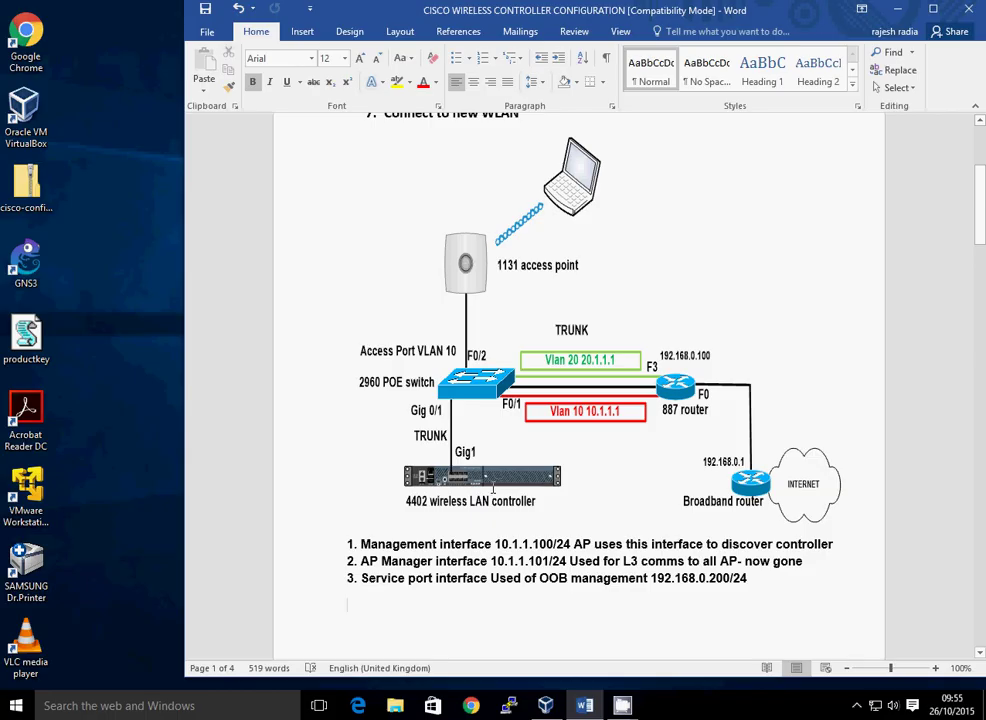
scroll(492, 487, down, 6)
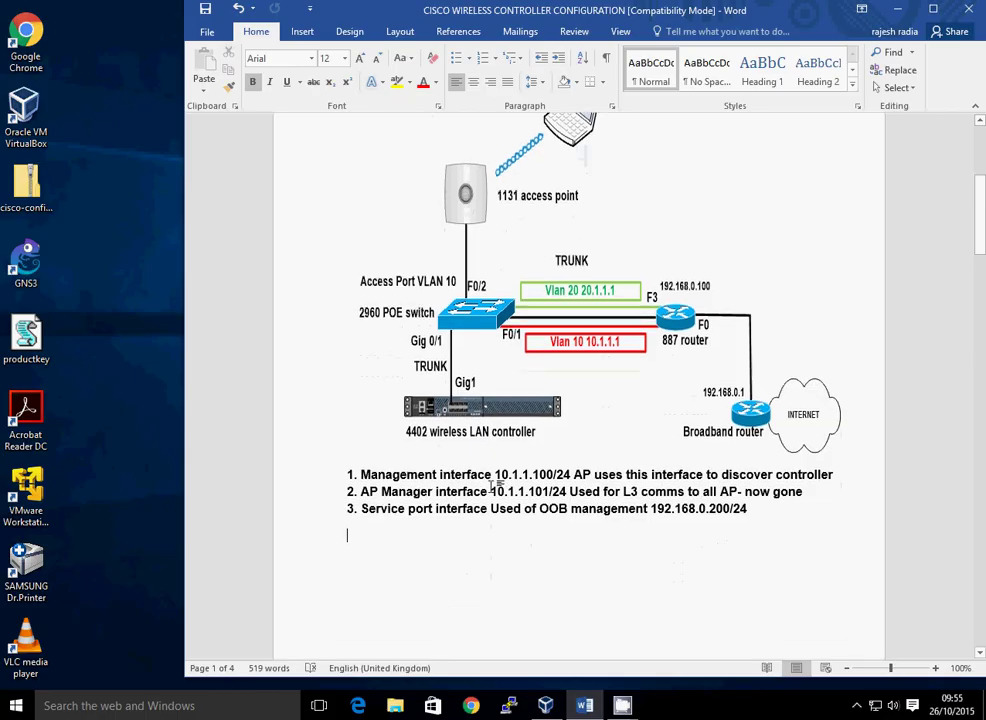
scroll(492, 487, down, 1)
scroll(493, 484, up, 5)
scroll(495, 483, up, 1)
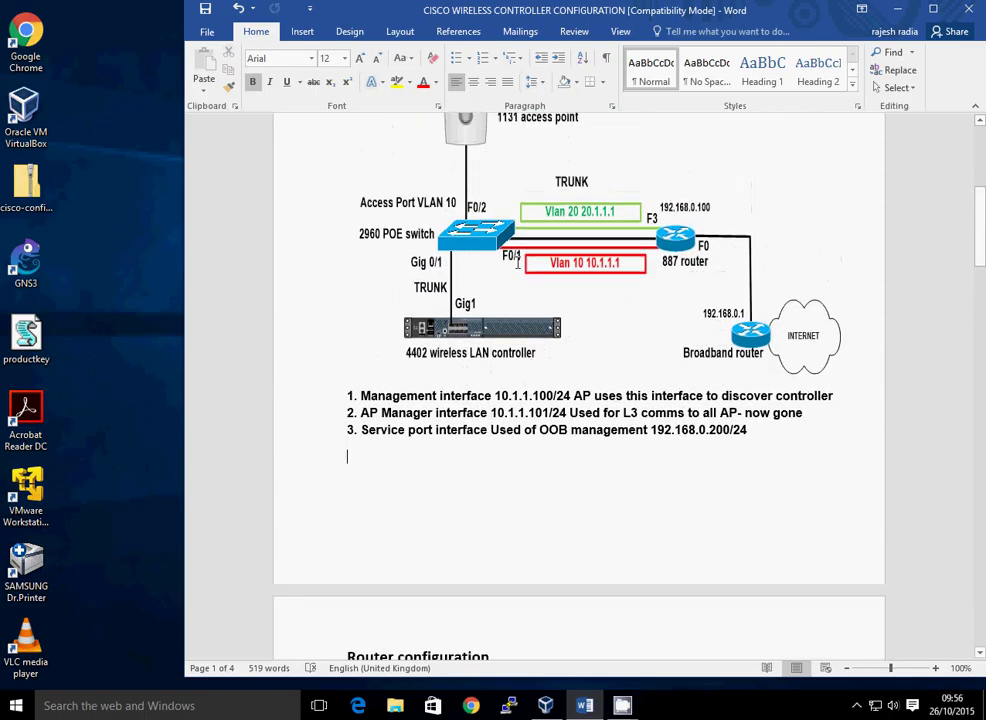
scroll(596, 438, down, 3)
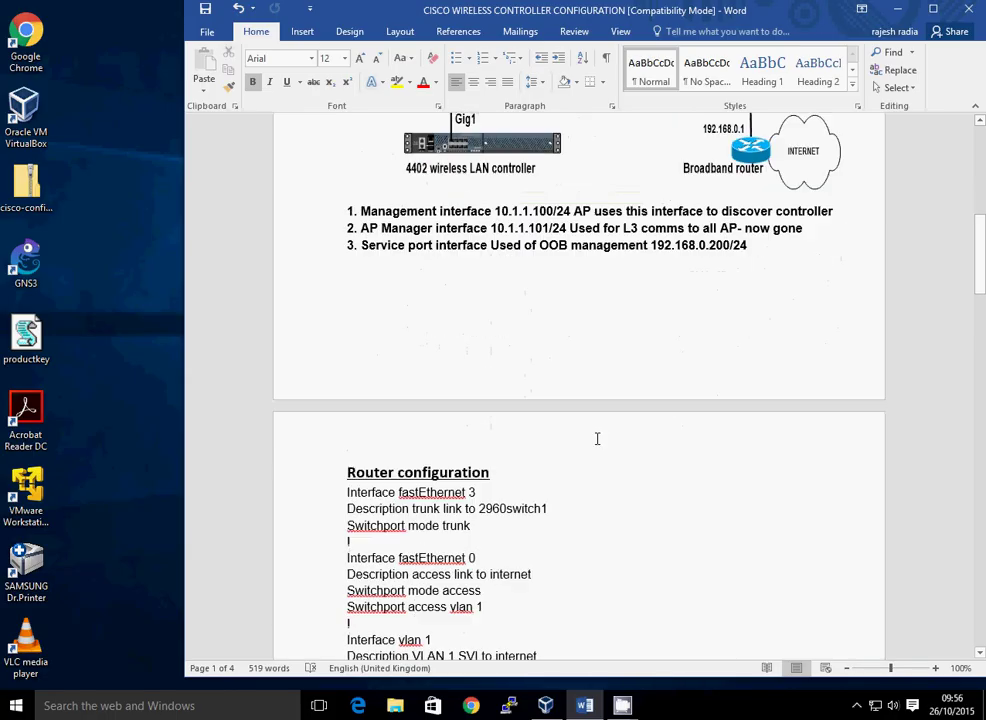
scroll(595, 440, down, 3)
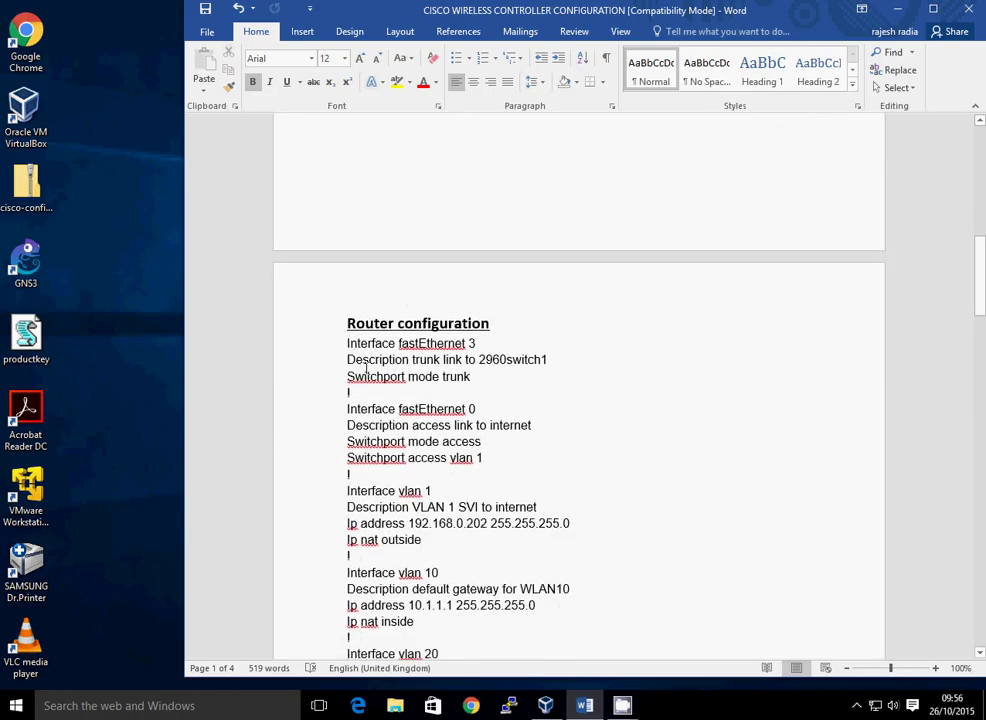
drag(344, 355, 570, 361)
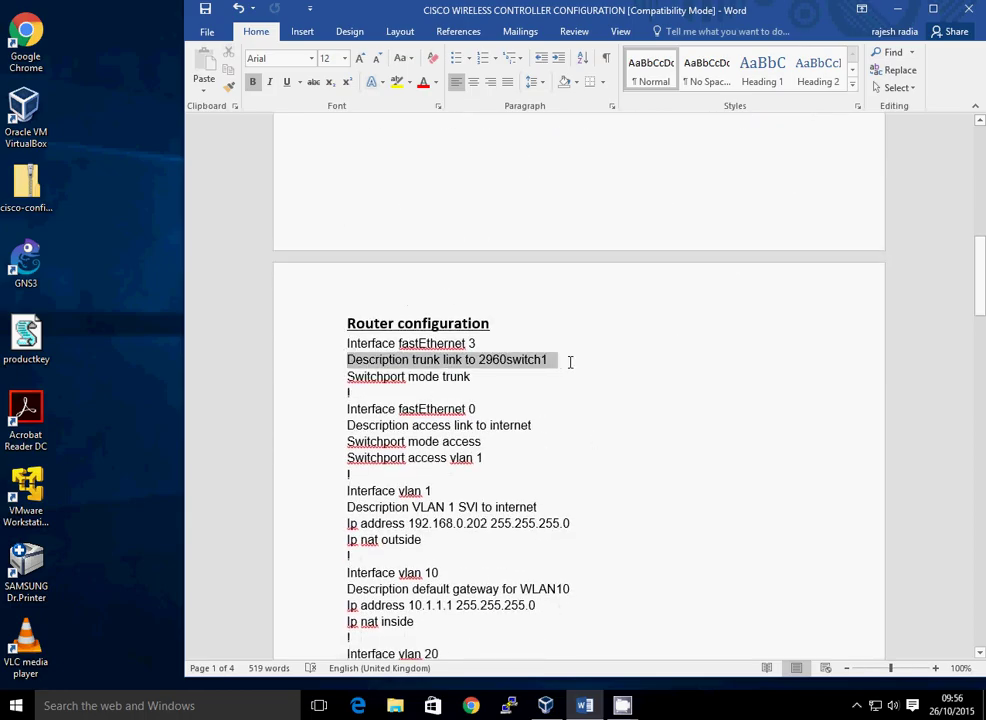
scroll(520, 395, up, 6)
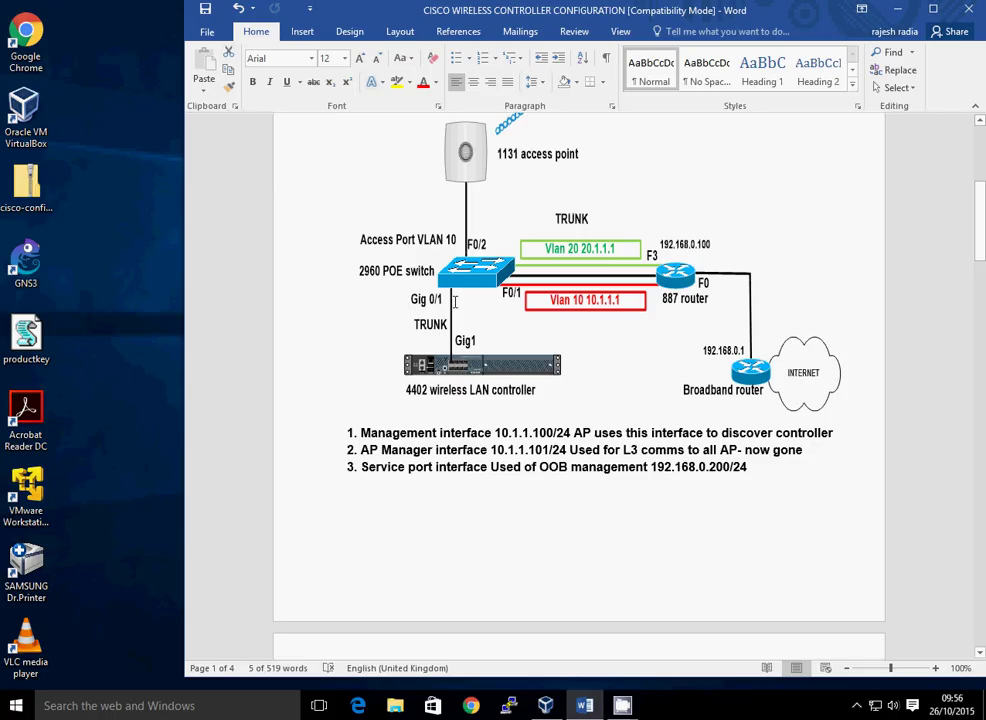
- Select the embedded Visio diagram of the 2960 switch and 887 router with VLANs 10 and 20
click(439, 330)
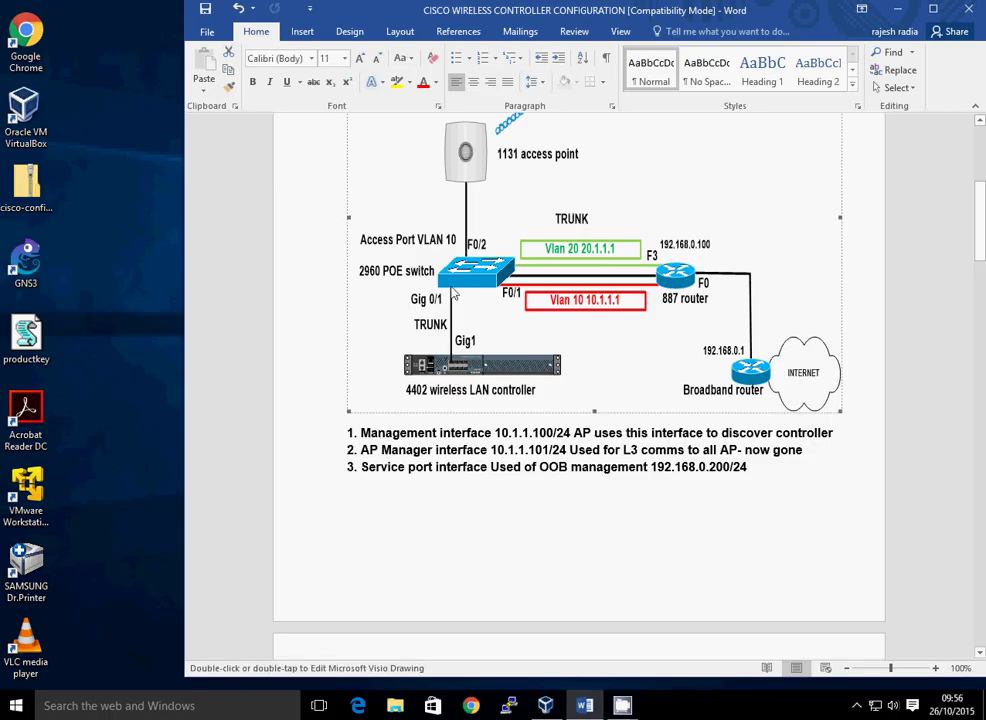
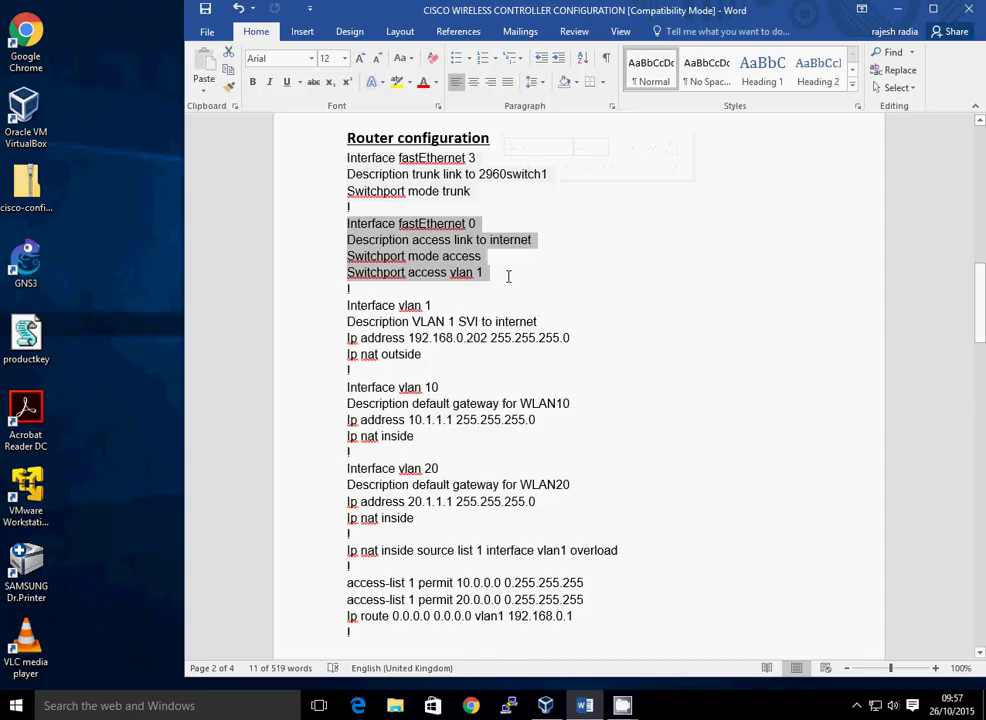
- Review the notes: fastEthernet 0 lines, network diagram, Interface vlan 1 block, and VLAN 10/20 definitions
drag(508, 276, 506, 280)
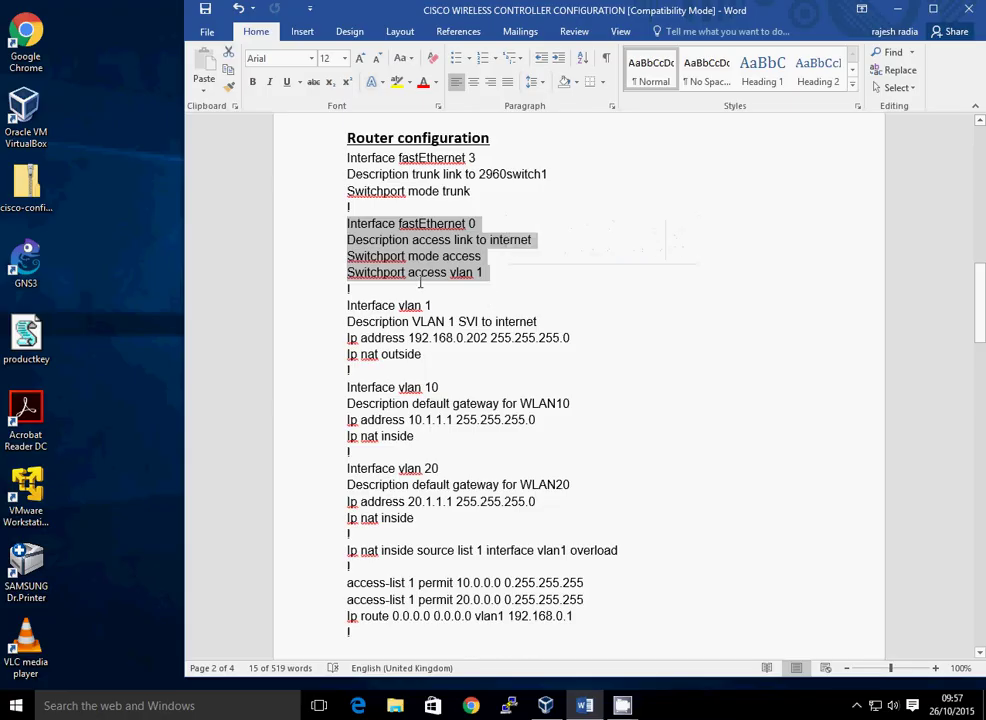
click(480, 287)
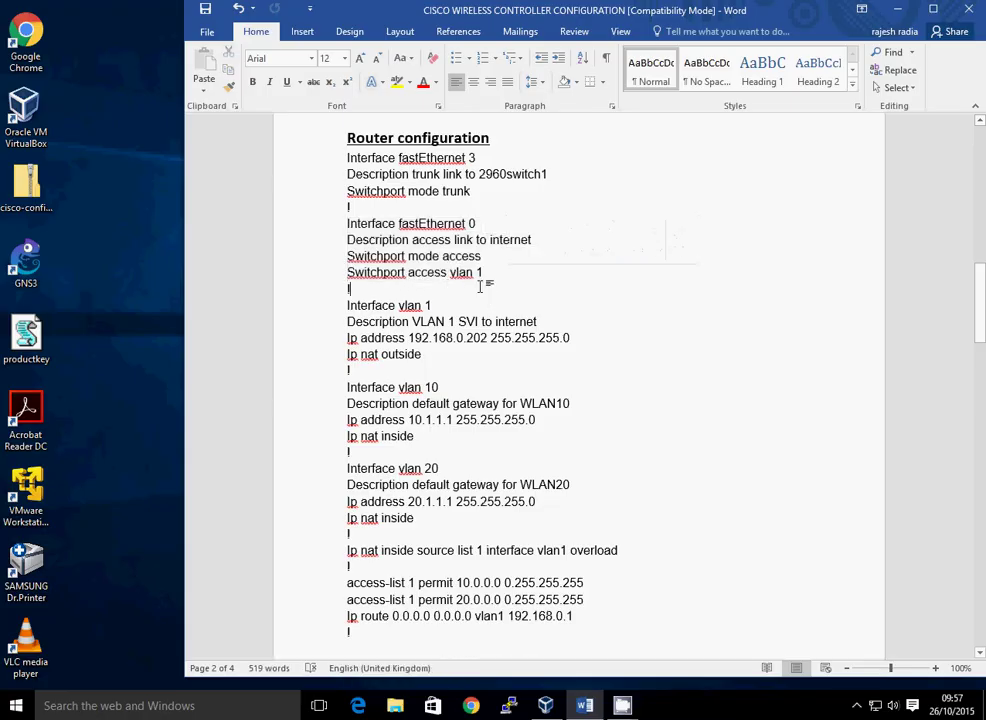
scroll(480, 287, up, 10)
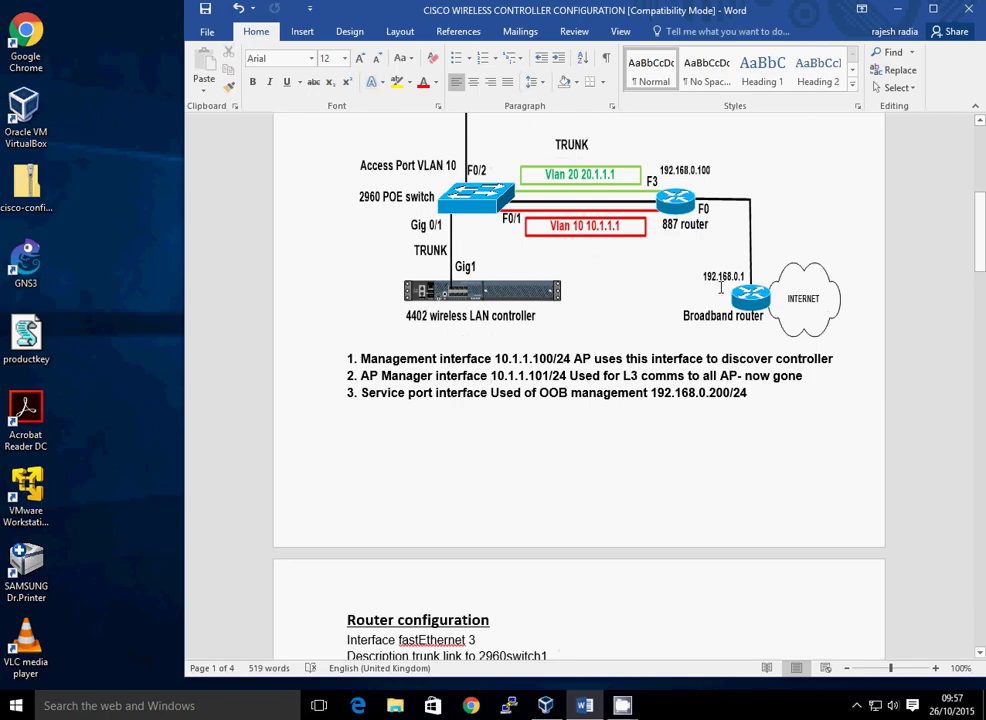
click(706, 277)
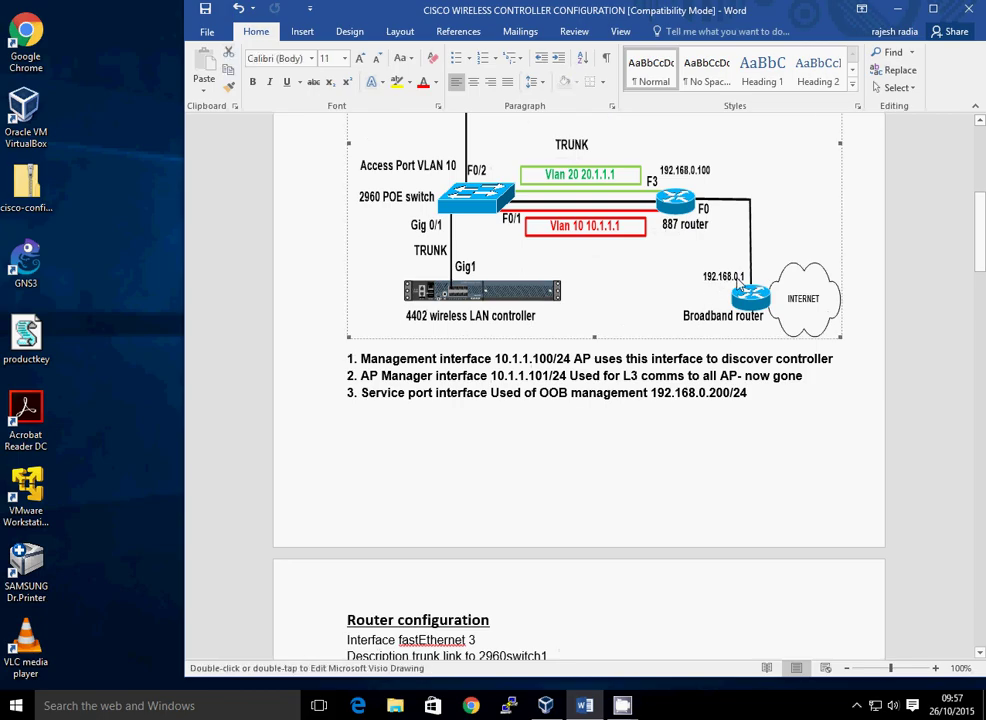
scroll(662, 378, down, 5)
scroll(662, 378, down, 5)
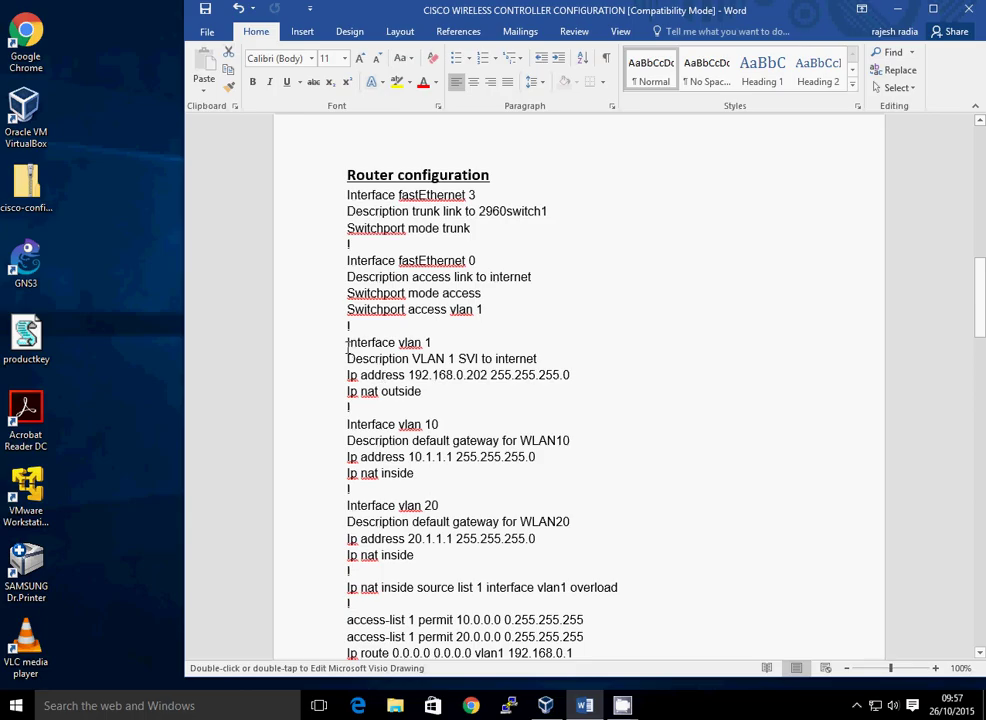
drag(347, 343, 398, 411)
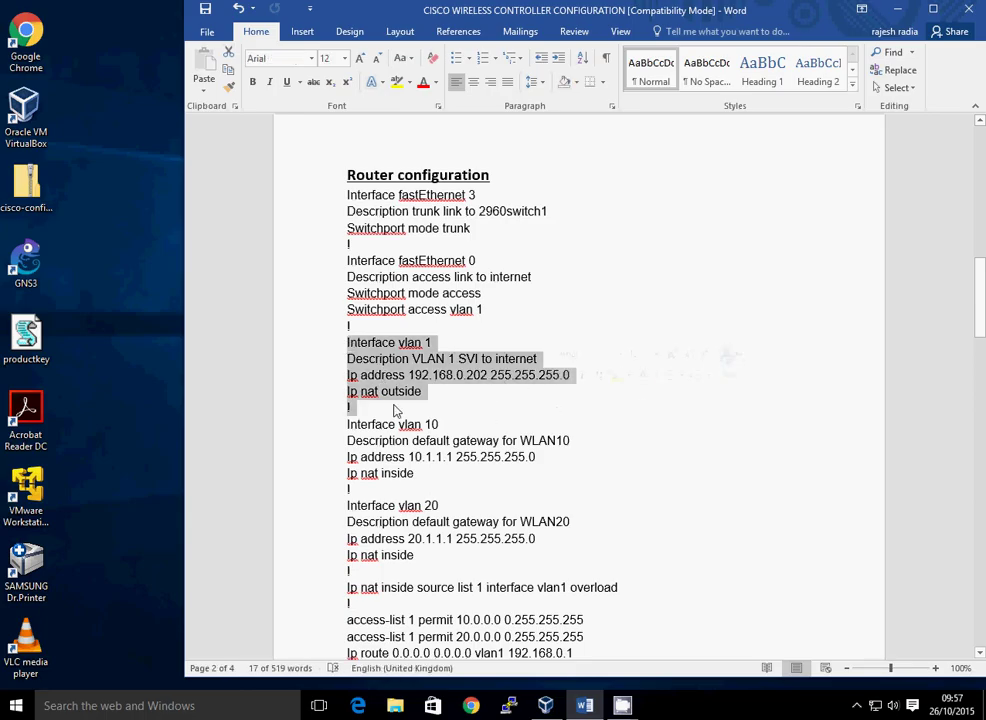
scroll(398, 411, down, 2)
scroll(399, 415, down, 6)
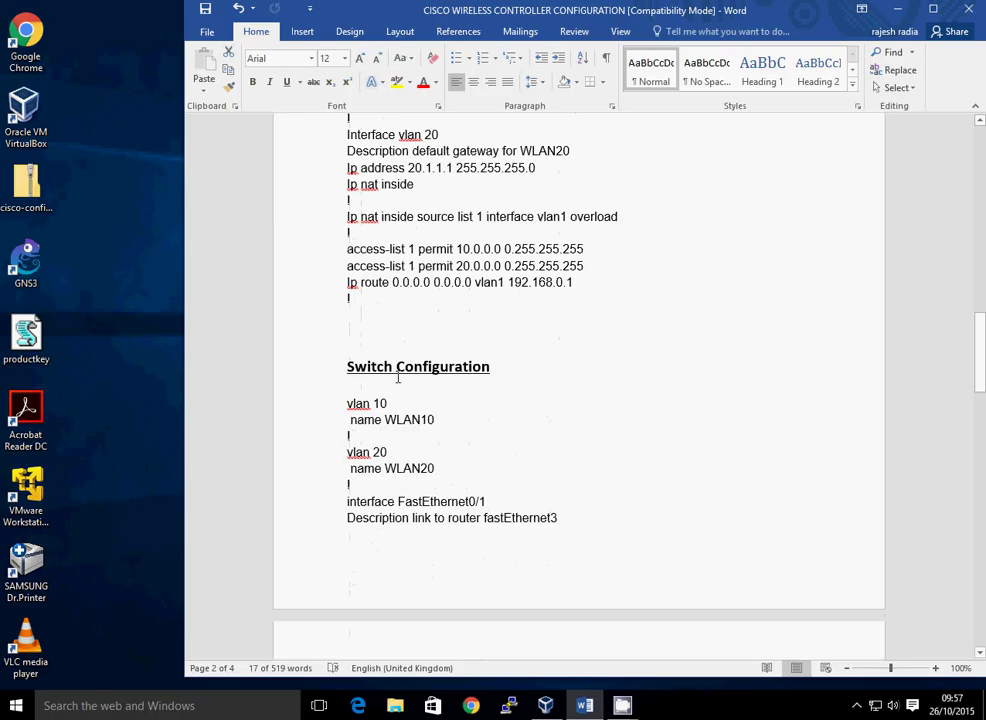
drag(347, 403, 475, 471)
- Highlight the switchport mode trunk and access vlan 10 lines, undoing an accidental text move
scroll(442, 436, down, 2)
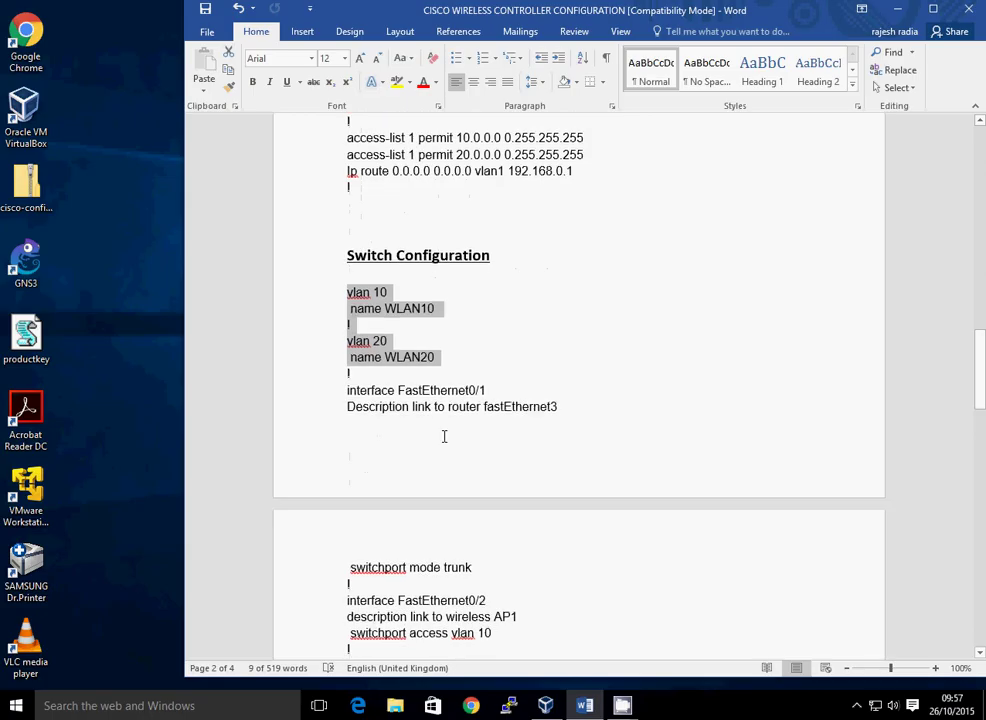
scroll(407, 445, down, 2)
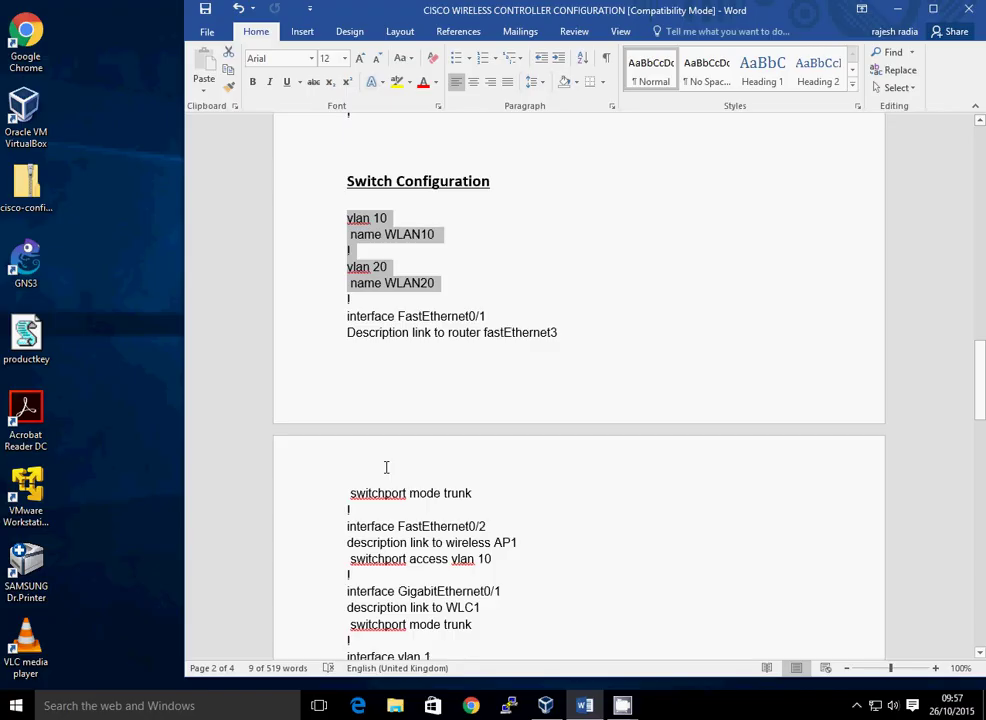
scroll(385, 466, down, 2)
drag(349, 422, 482, 431)
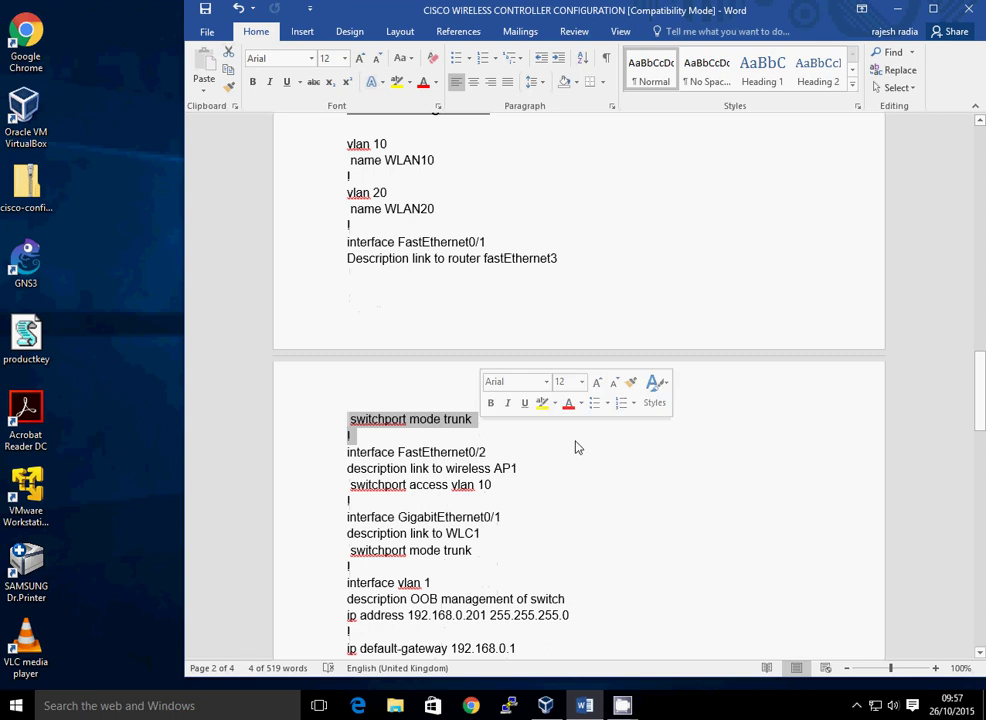
click(576, 449)
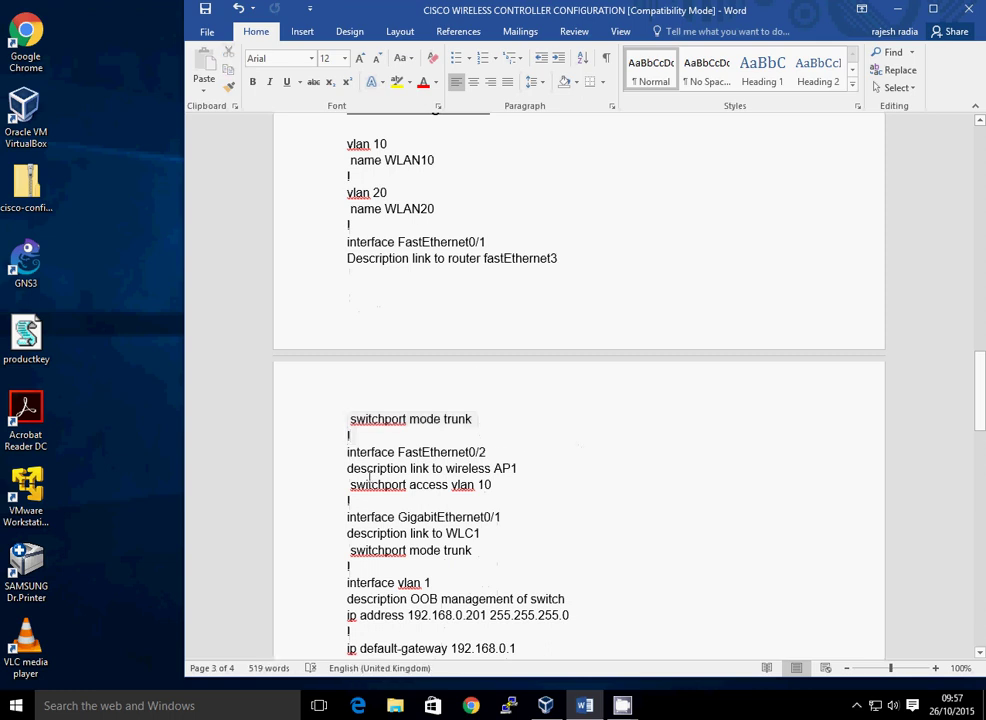
drag(520, 468, 482, 484)
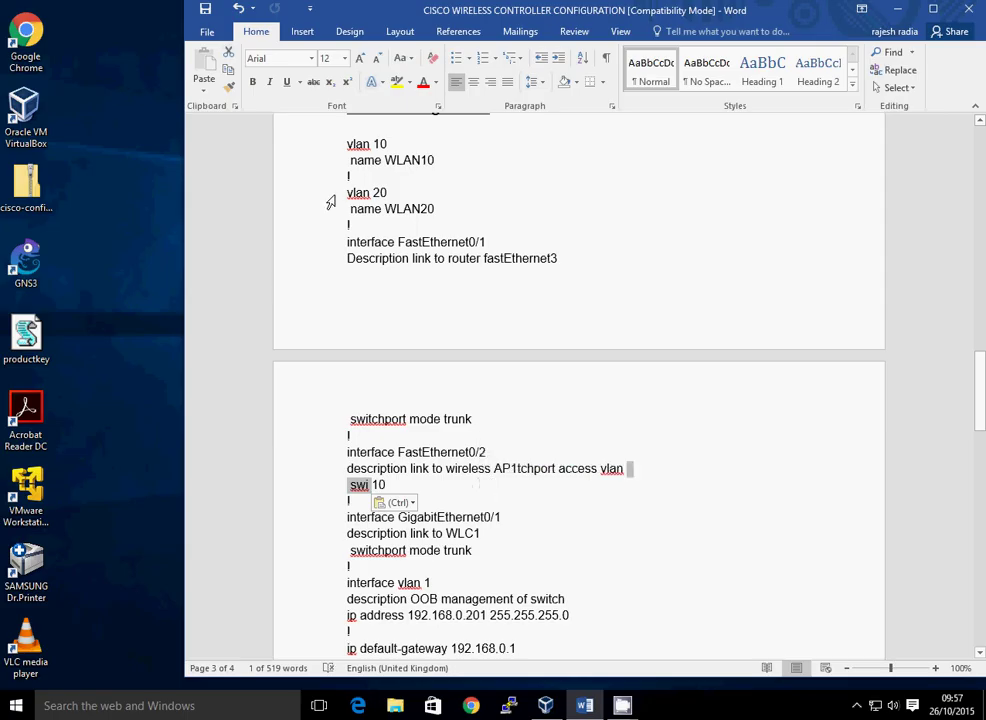
key(ctrl+z)
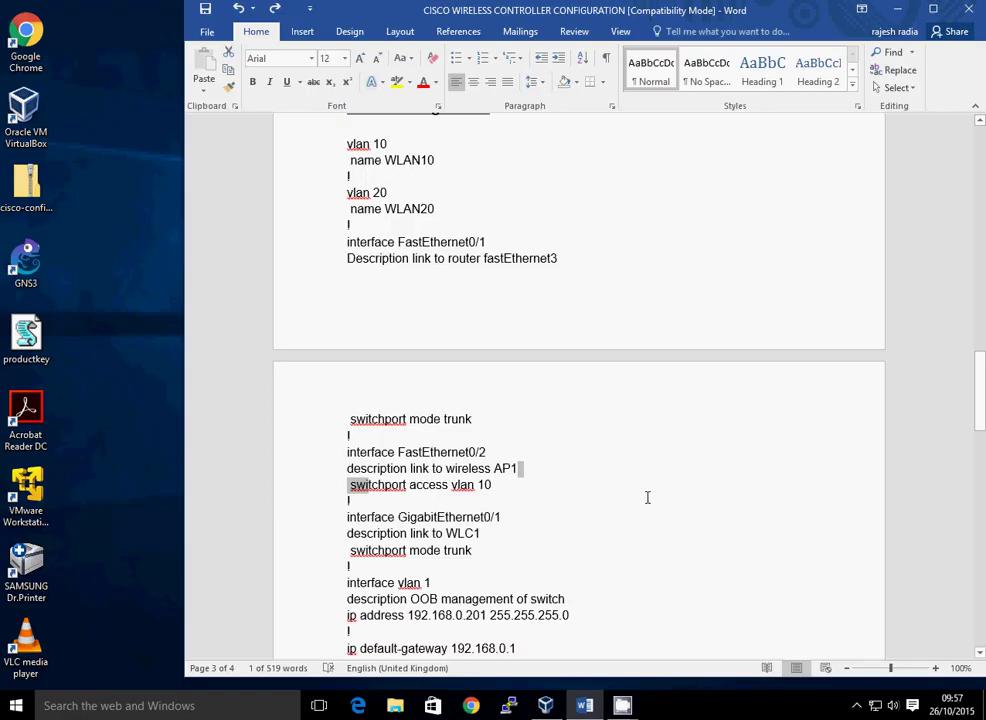
click(651, 497)
- Scroll down to the System Name settings, select them, and minimize Word
scroll(650, 497, down, 3)
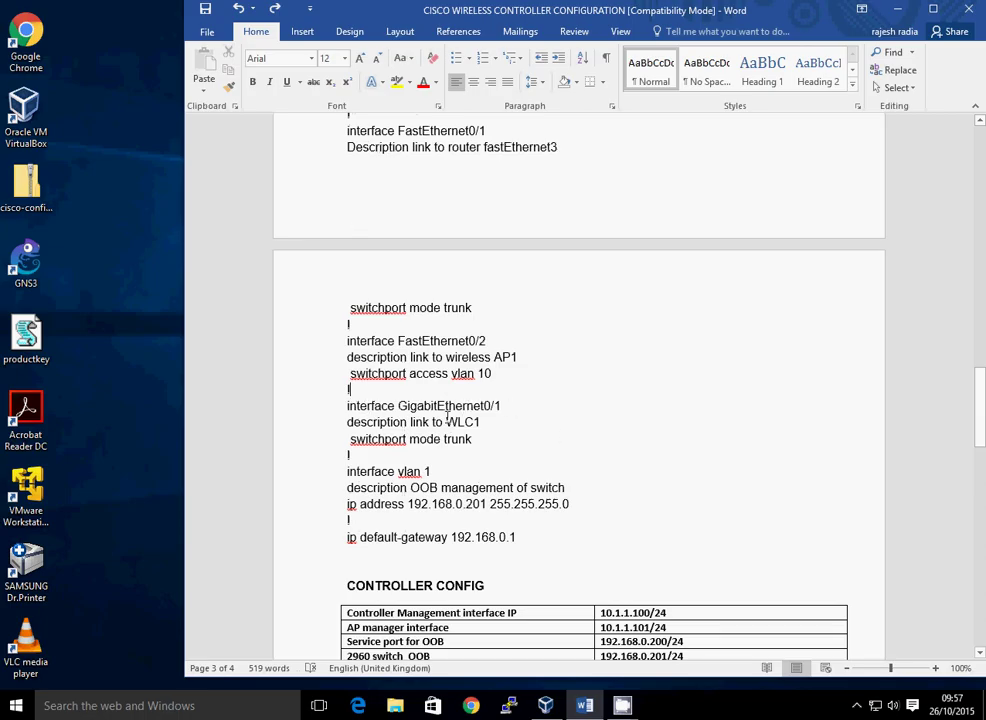
key(Down)
key(Down)
key(Down)
scroll(479, 456, down, 1)
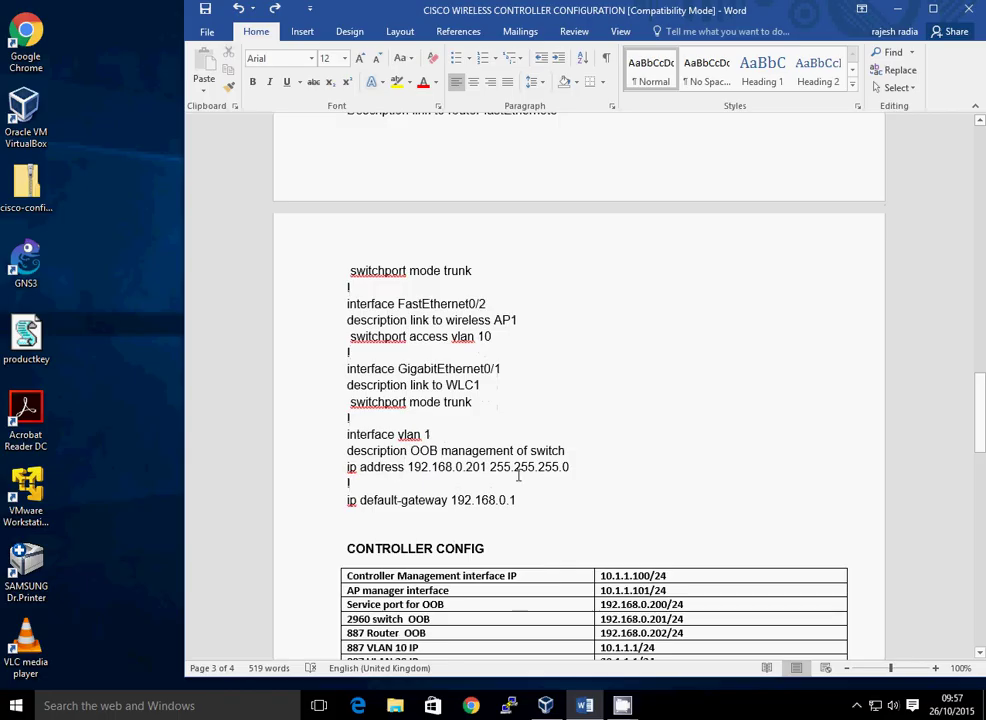
scroll(528, 477, down, 2)
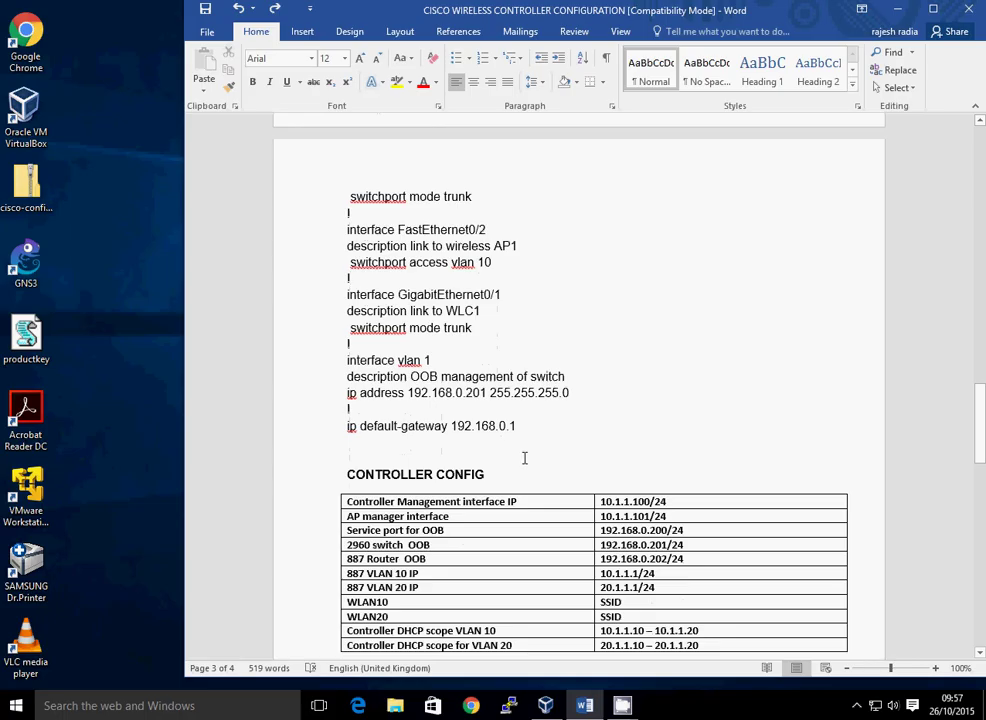
scroll(523, 457, down, 3)
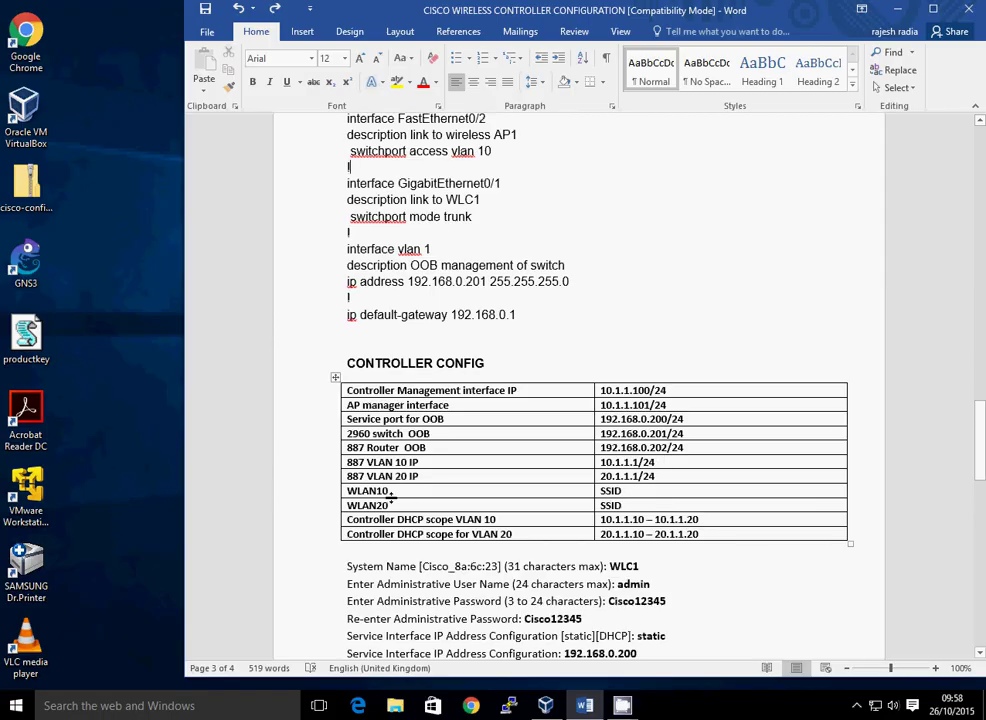
scroll(415, 507, down, 3)
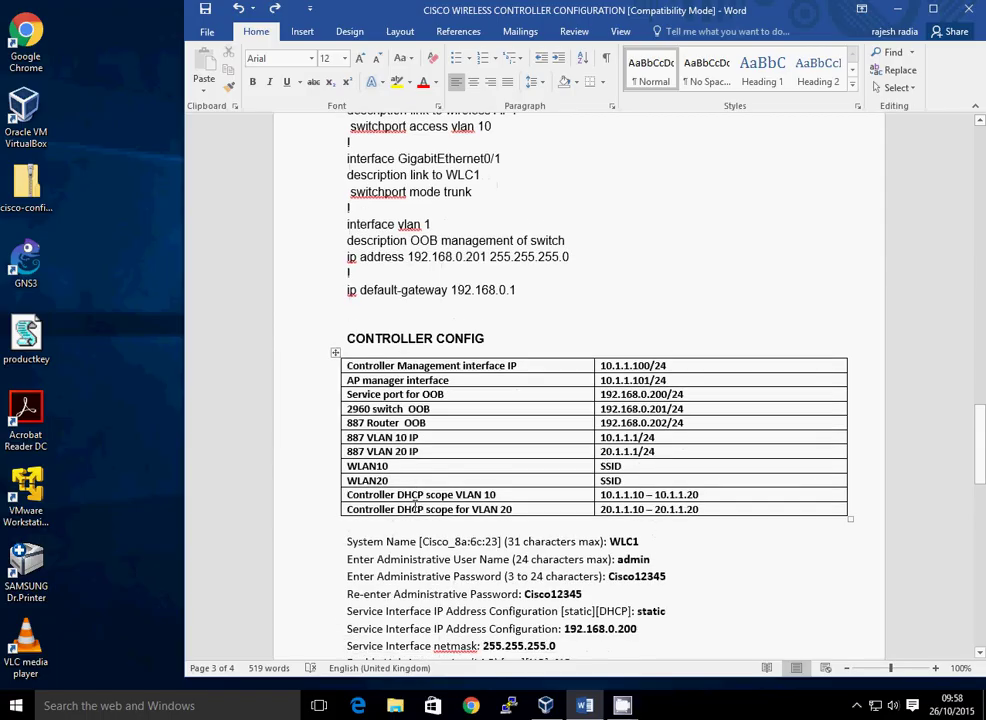
scroll(418, 497, down, 2)
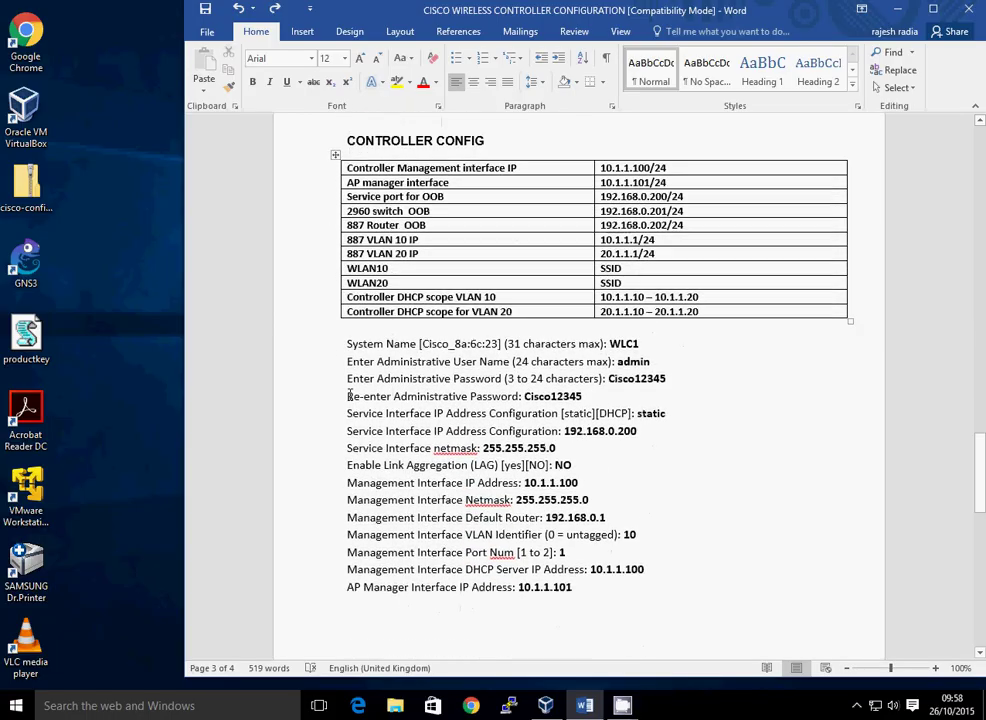
drag(346, 342, 689, 590)
scroll(577, 543, down, 2)
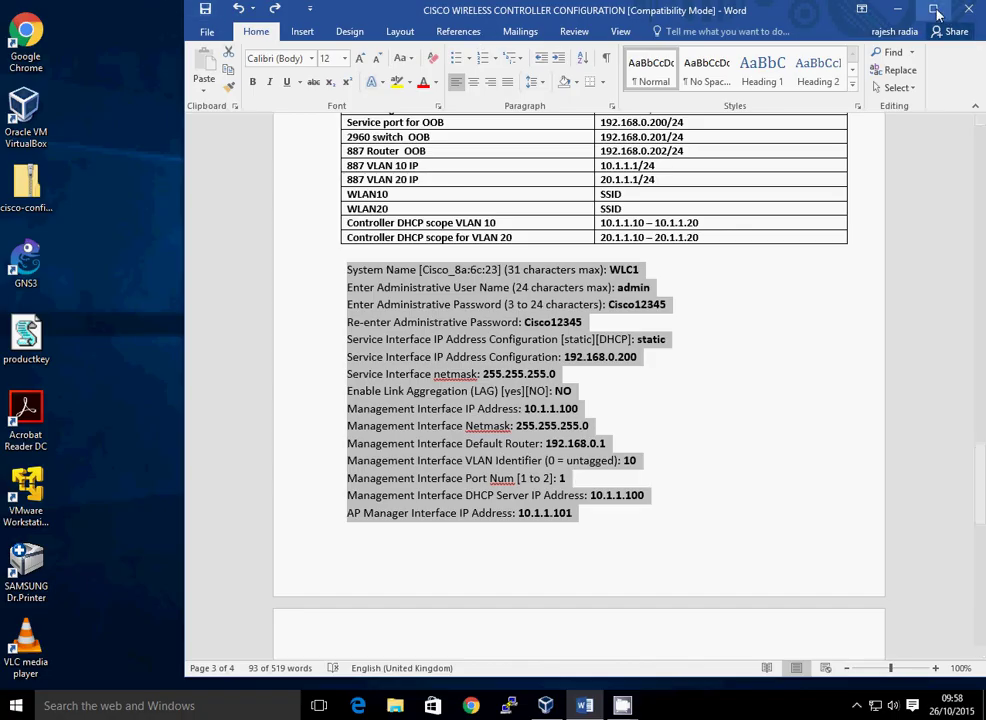
click(896, 9)
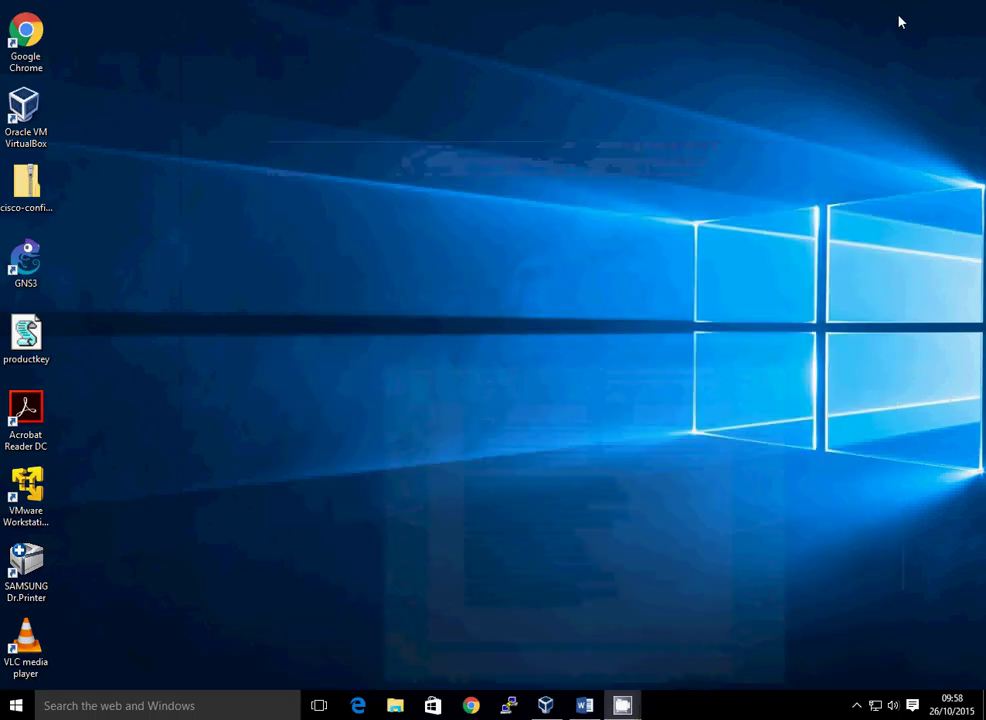
- Restore the VirtualBox VM, maximize the COM3 PuTTY console, and check the setup answers in Word
click(546, 706)
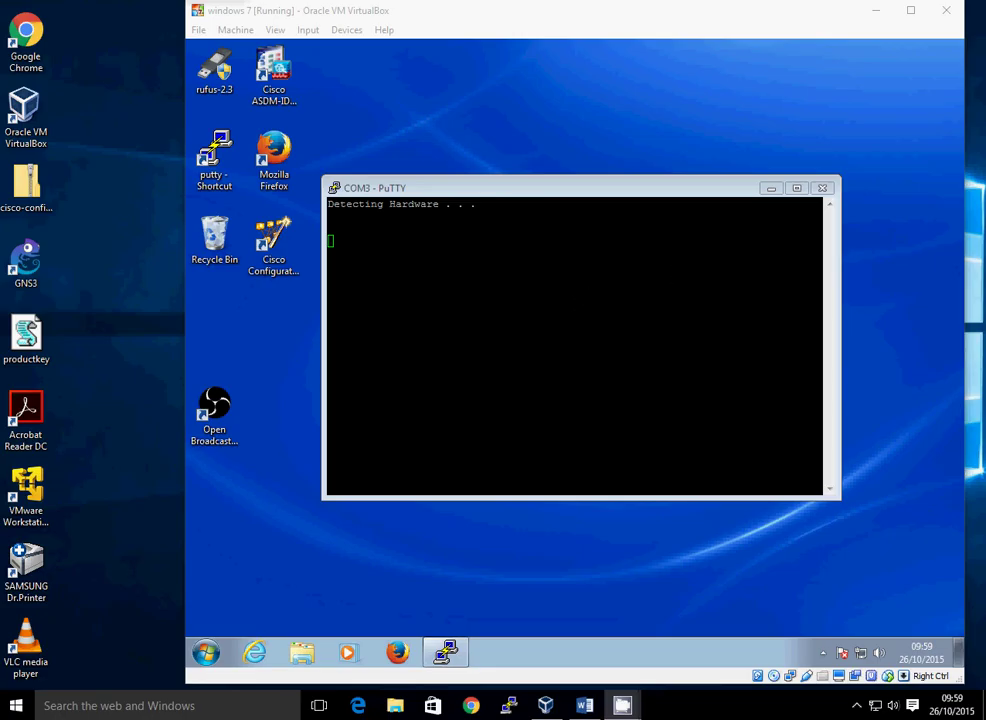
click(796, 190)
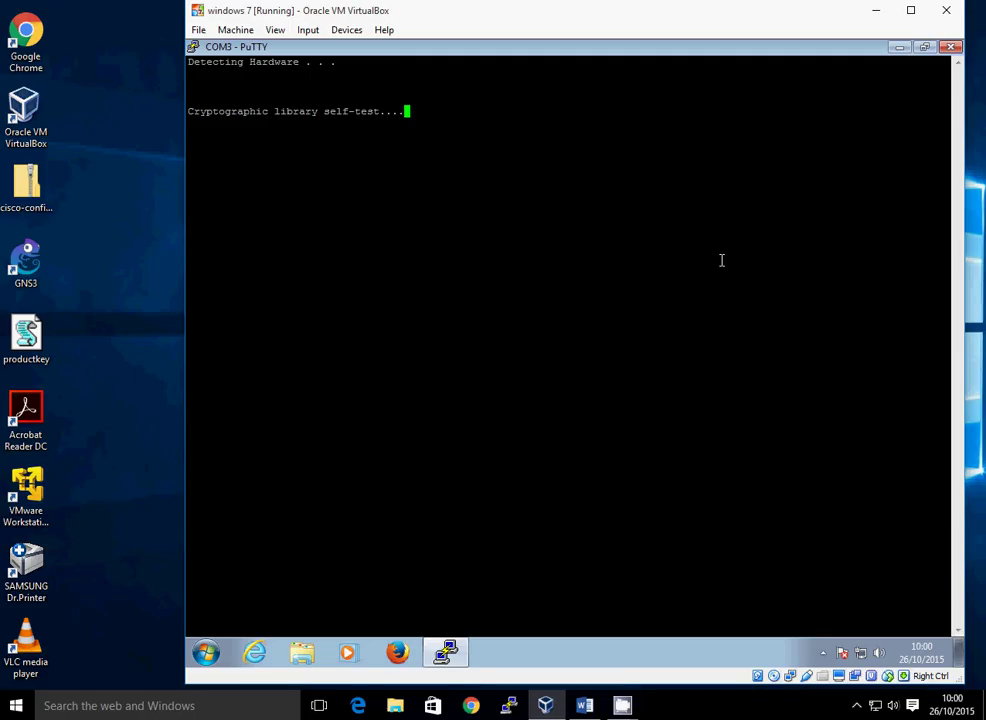
click(587, 712)
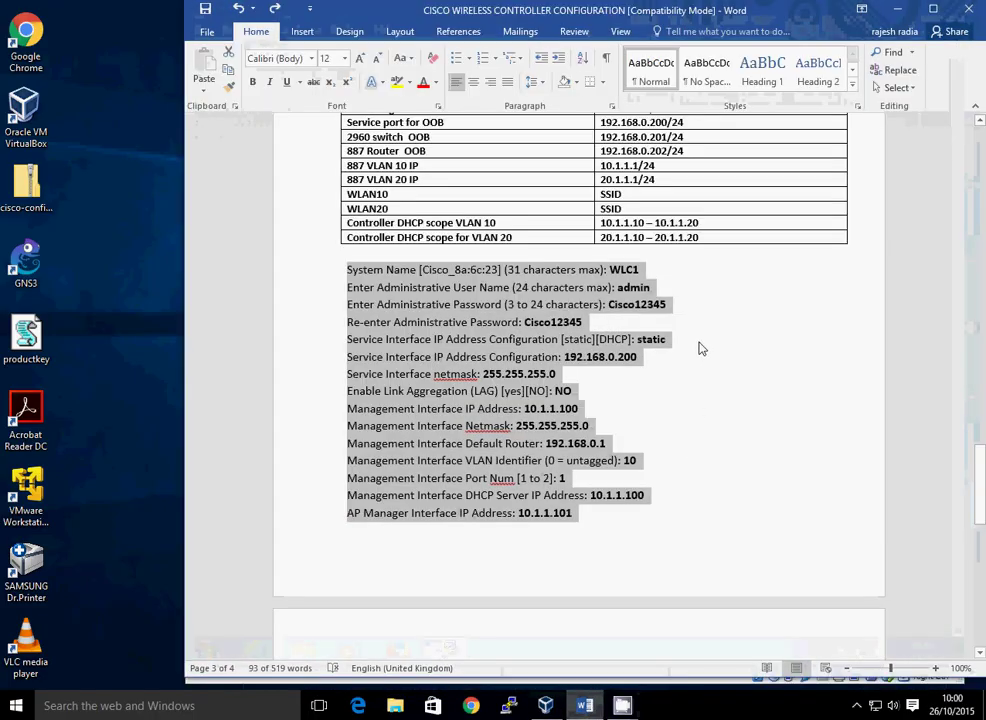
drag(346, 270, 671, 517)
click(695, 427)
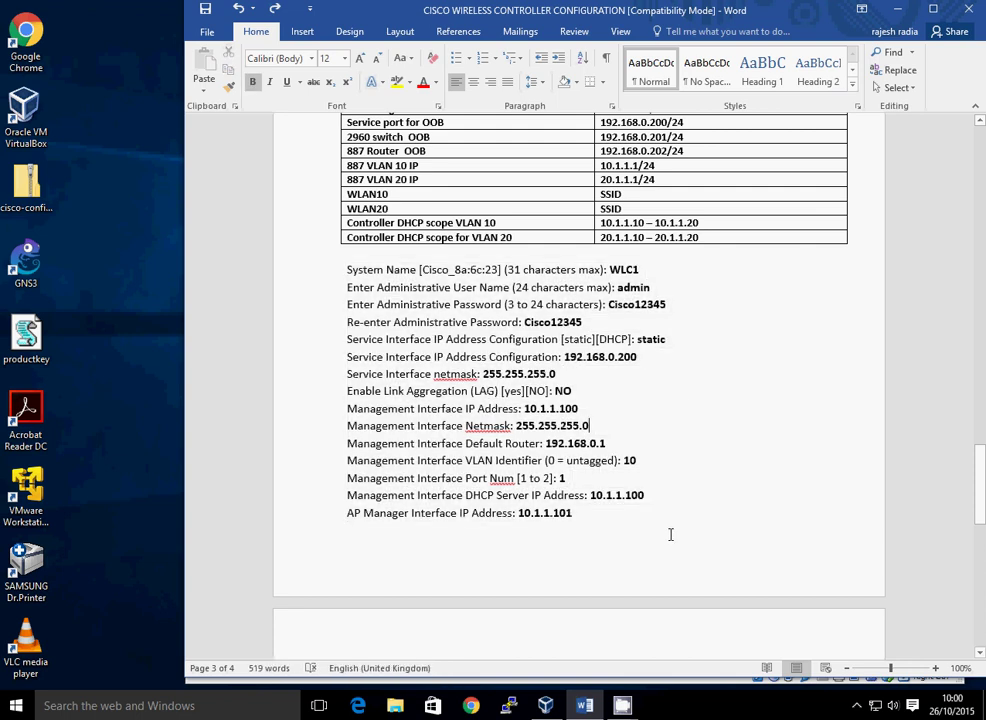
click(898, 9)
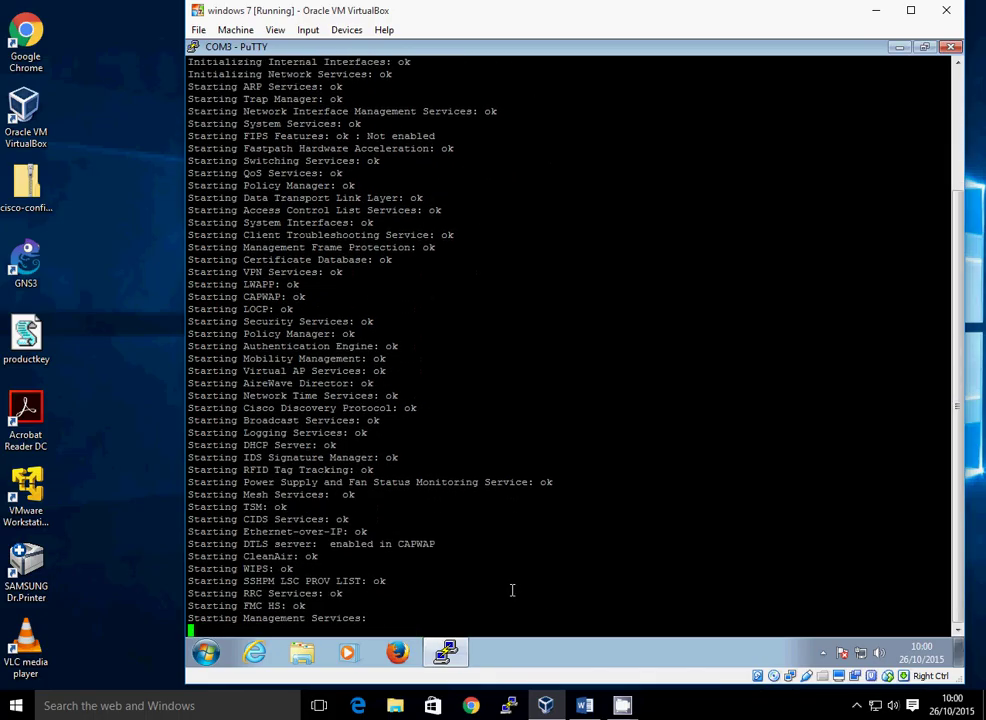
- Recheck the Word notes, then return to the controller's COM3 console at the autoinstall prompt
click(579, 709)
scroll(650, 526, up, 10)
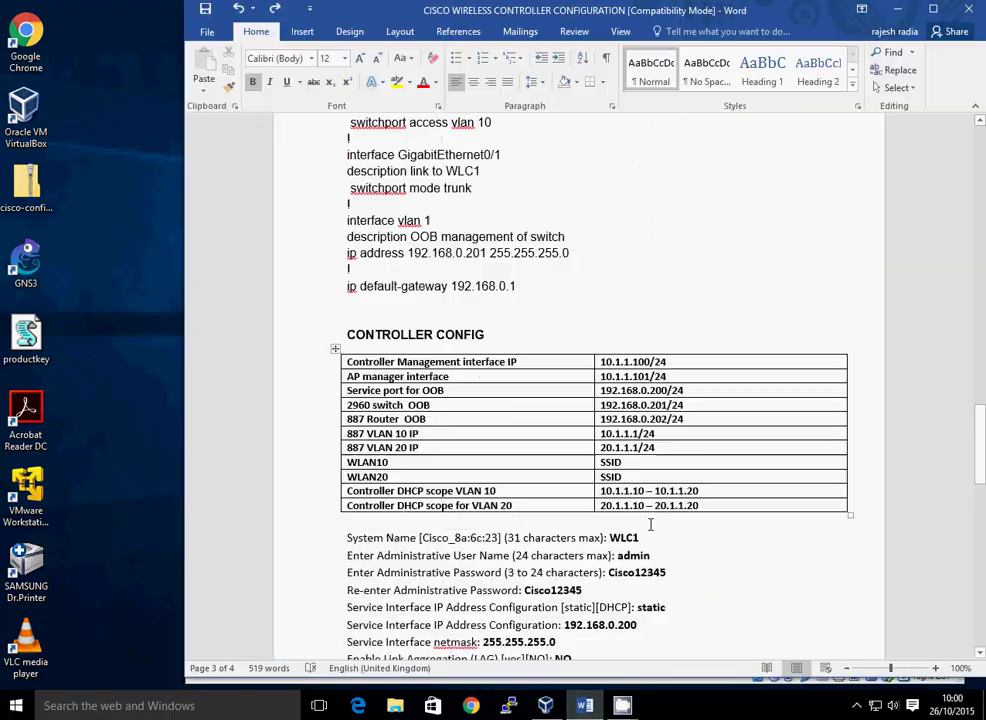
scroll(650, 528, up, 4)
scroll(635, 580, down, 12)
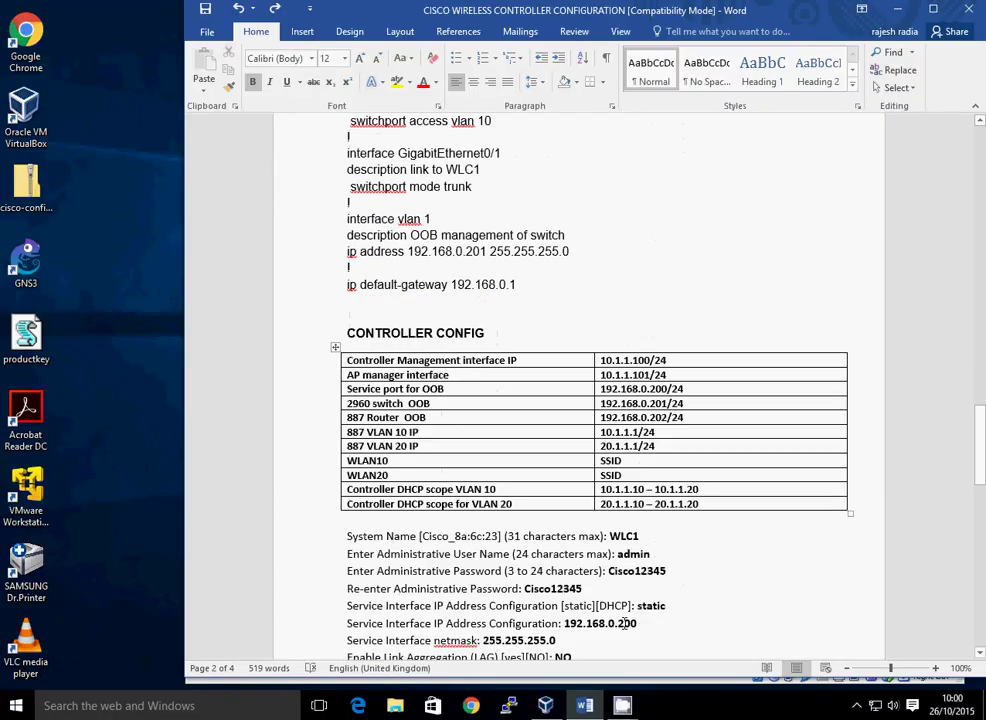
scroll(624, 623, down, 2)
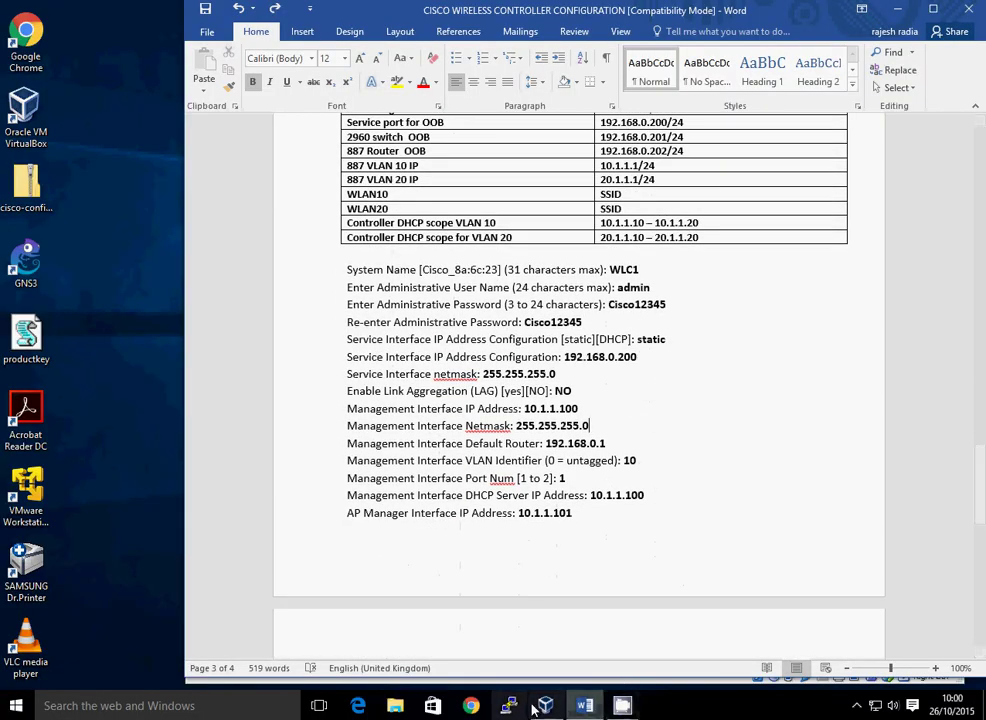
click(512, 706)
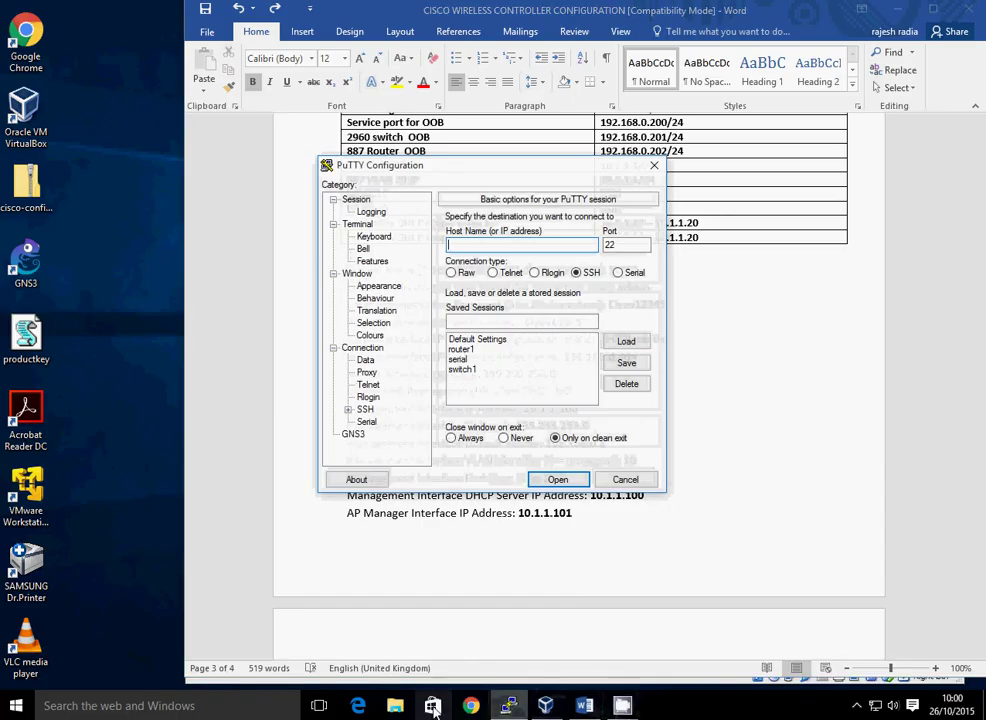
click(540, 706)
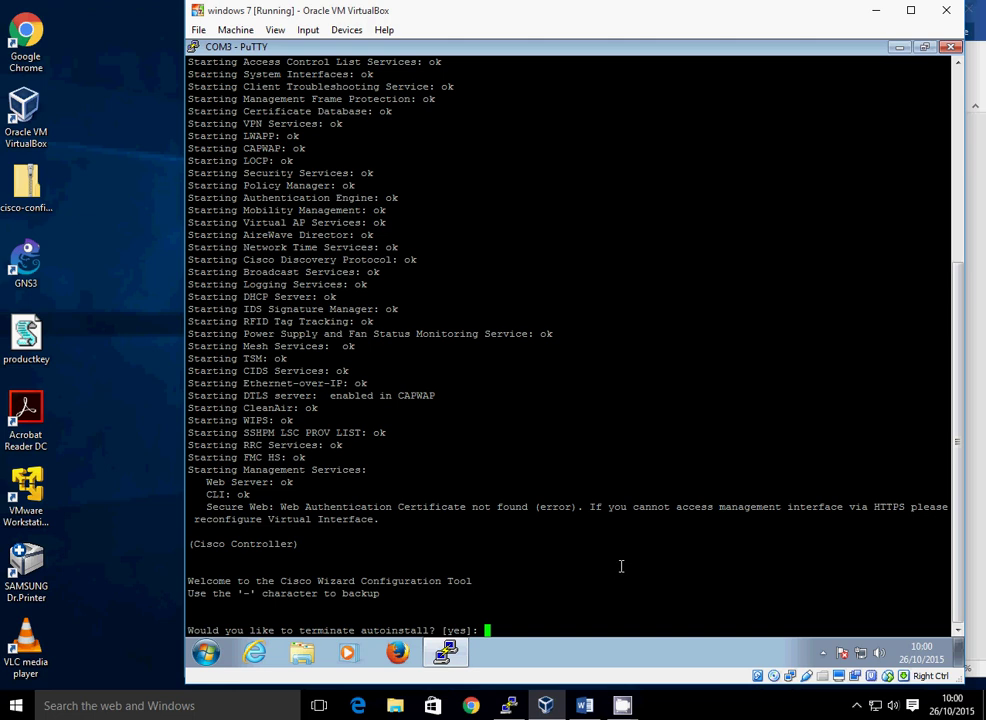
- Answer yes to terminate autoinstall and continue the setup wizard
text(yes)
key(Return)
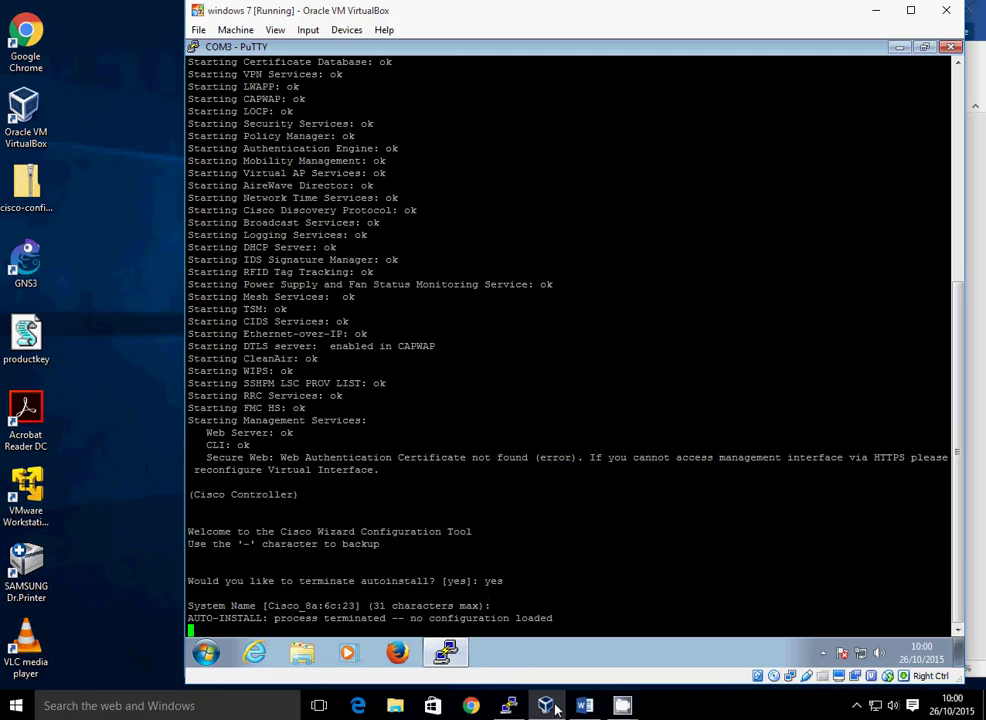
click(585, 705)
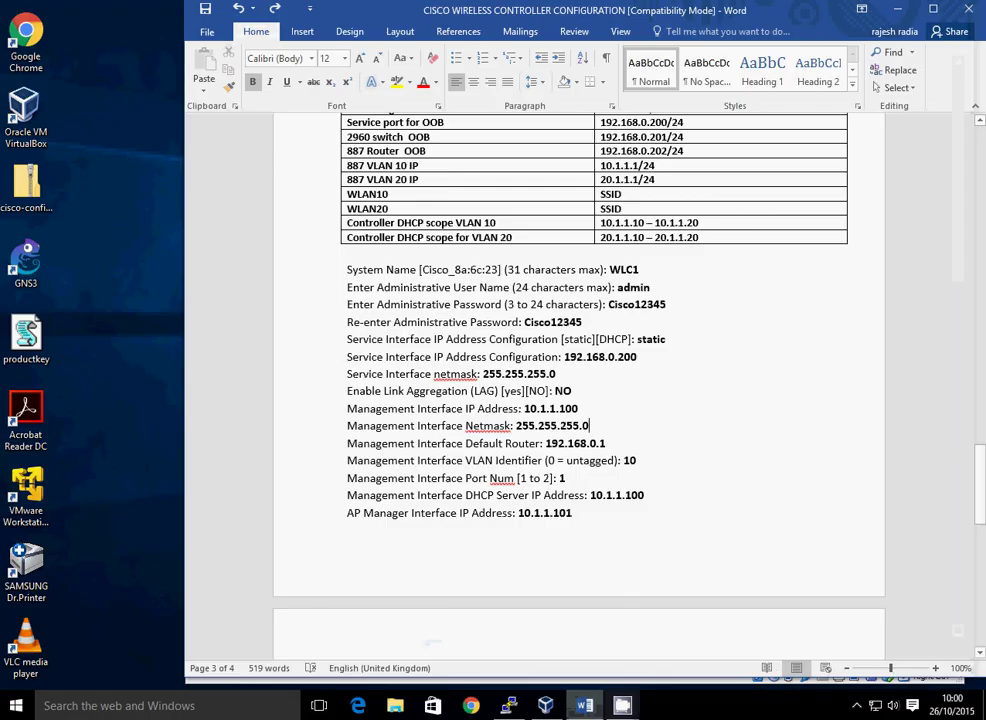
click(546, 705)
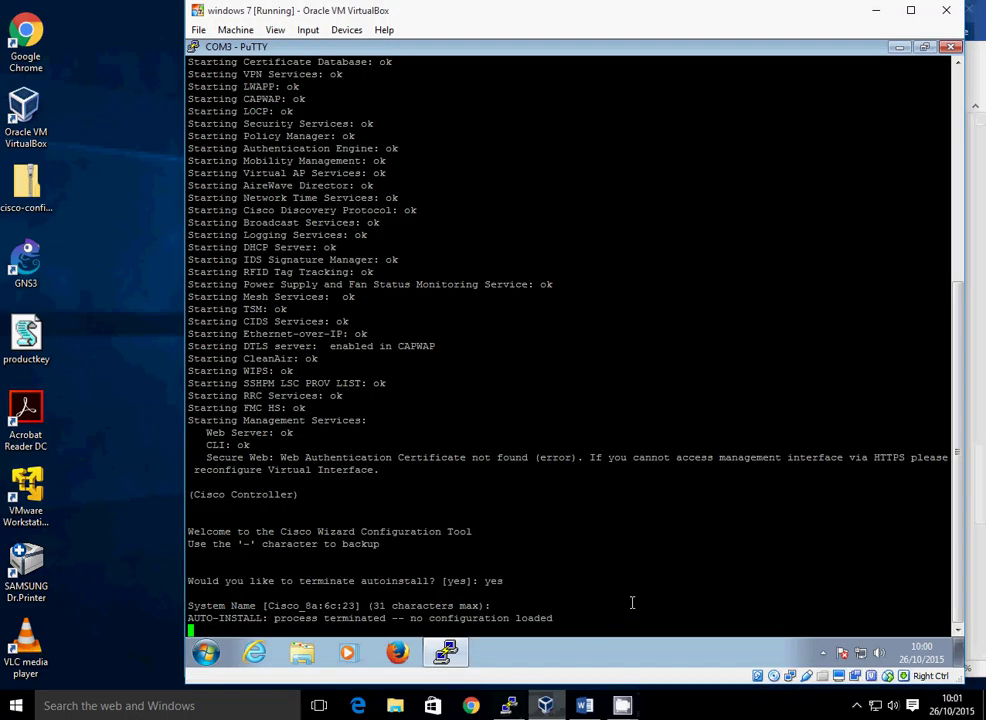
- Name the controller WLC1 and enter the administrator user name and password twice
text(WLC1)
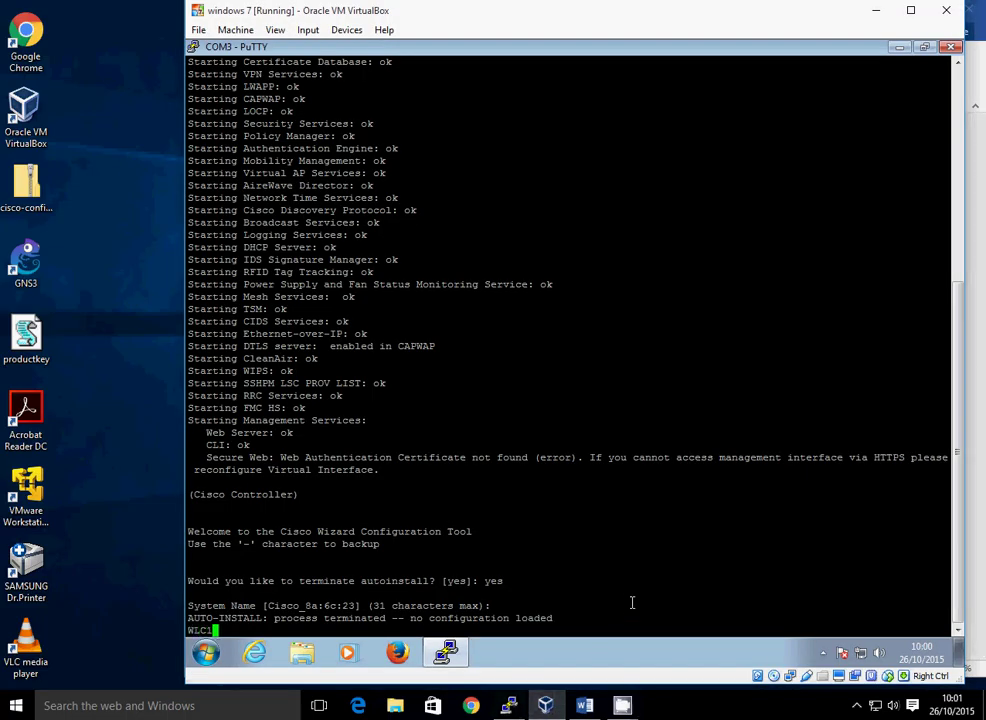
key(Return)
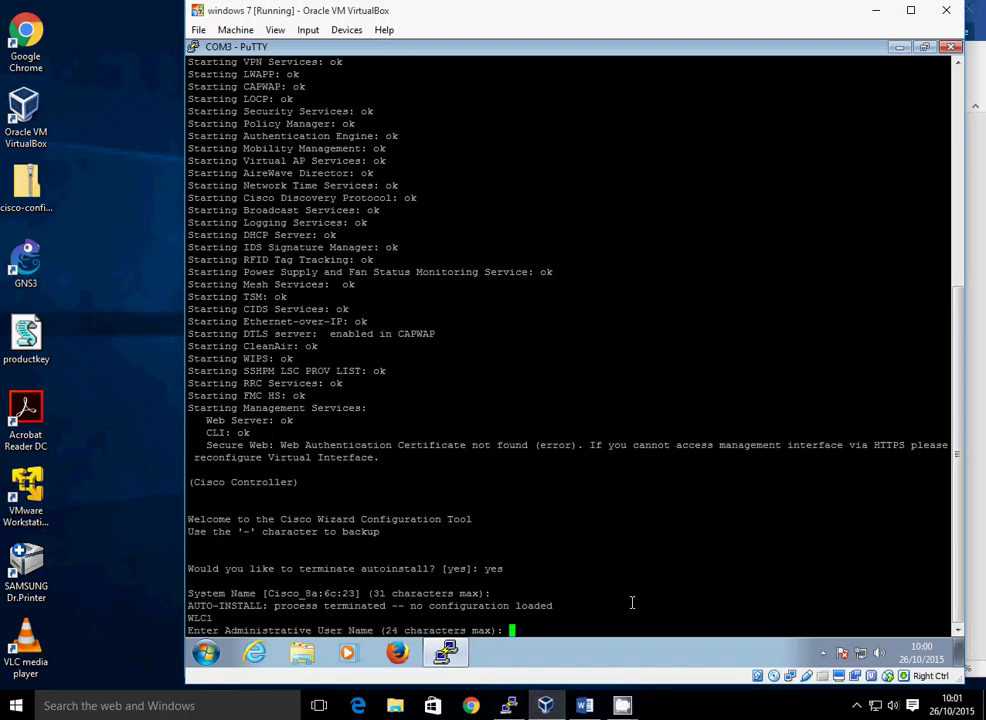
text(admin)
key(Return)
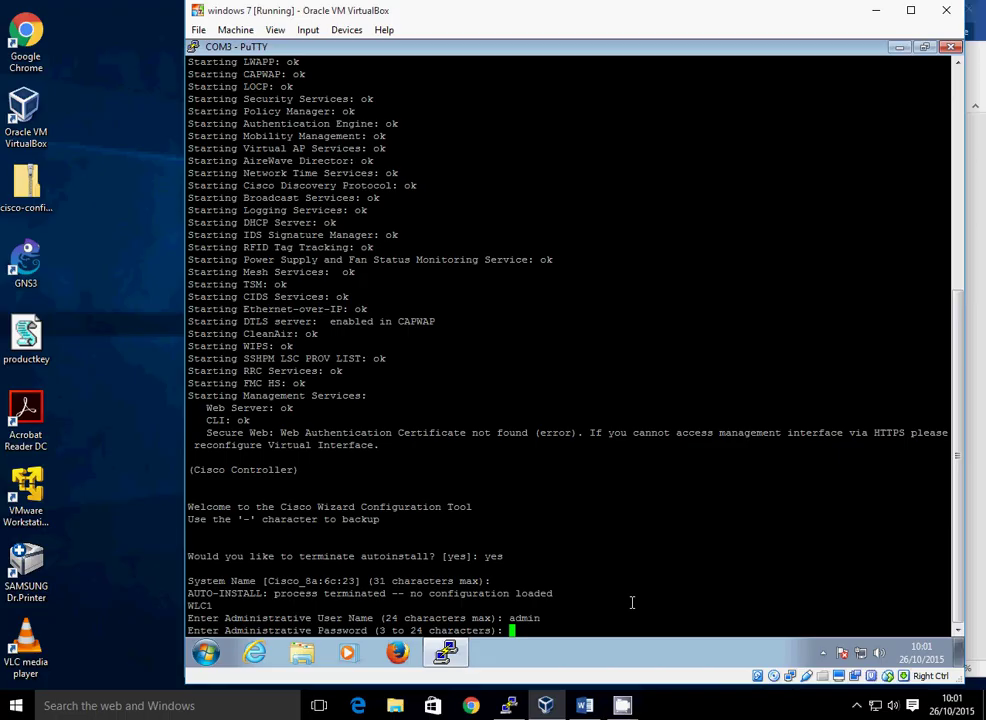
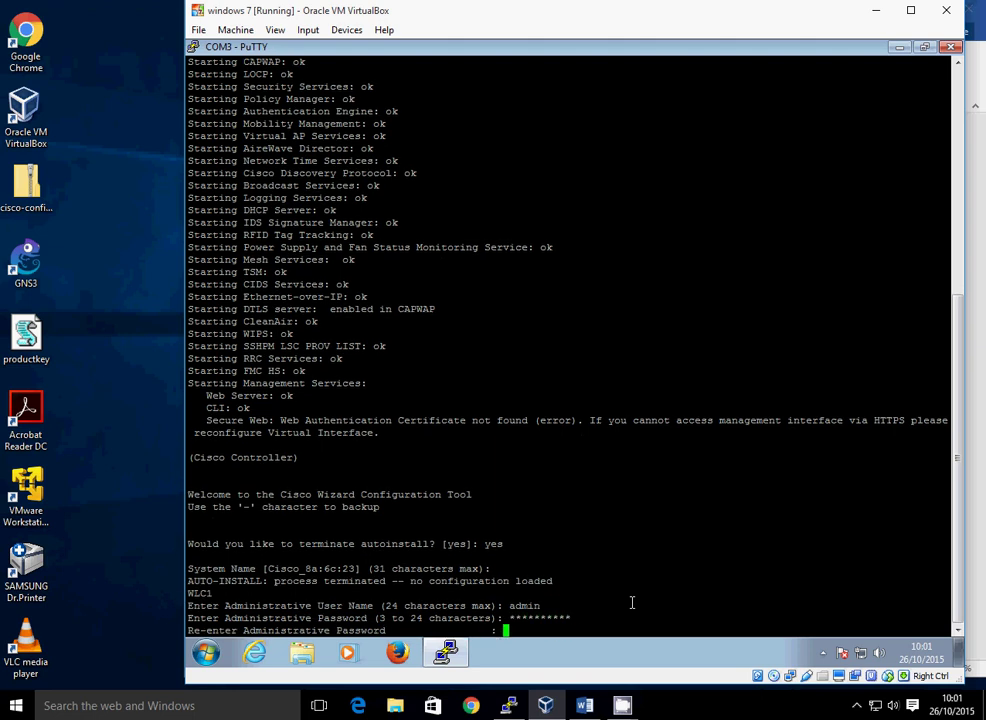
text(**********)
key(Return)
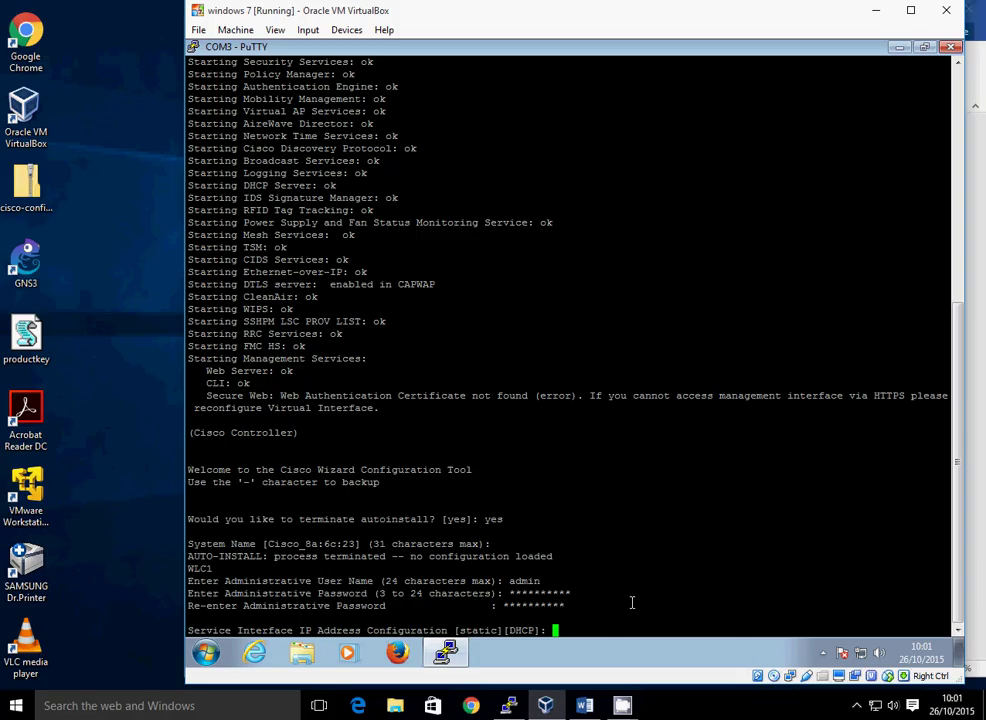
click(548, 705)
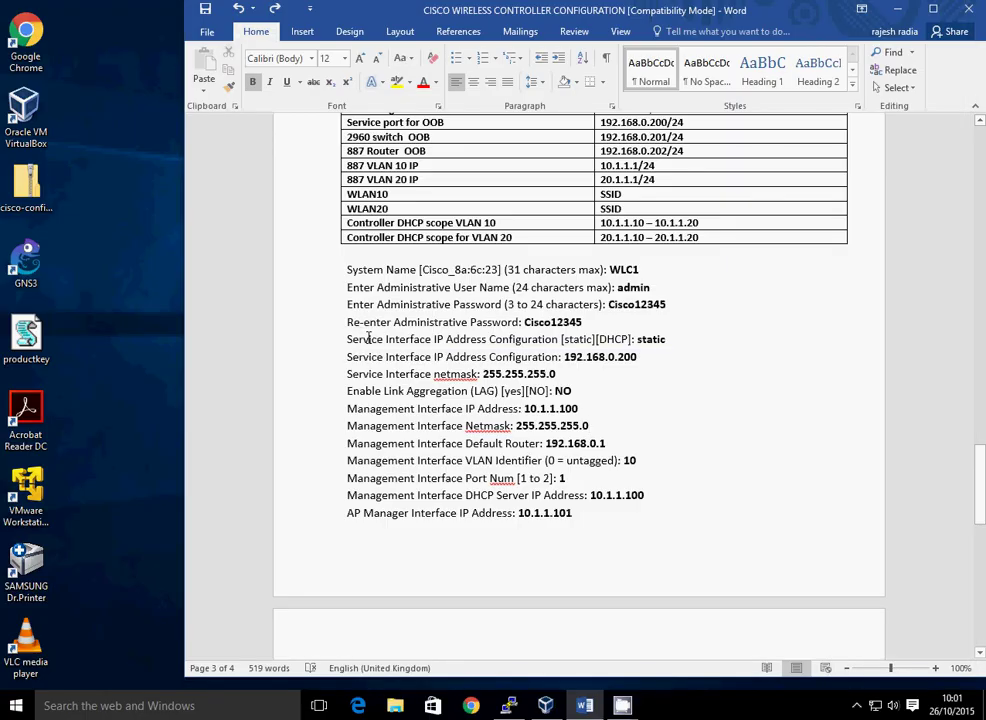
- Mark the Service Interface line as done in the Word notes and return to the console
click(348, 340)
key(shift+Right)
shift+click(678, 339)
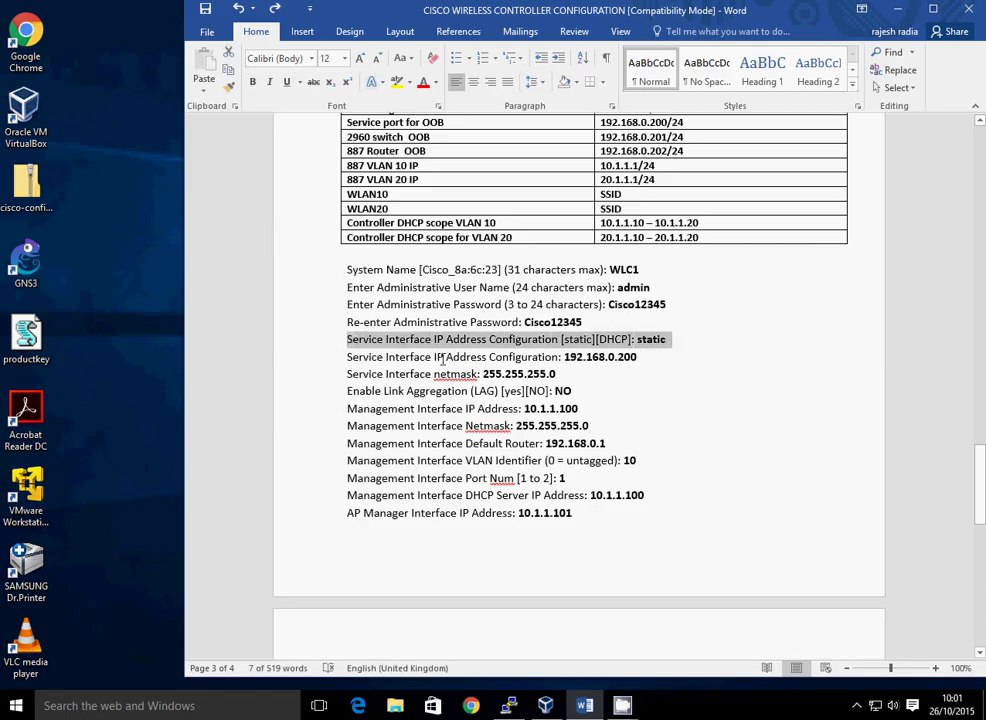
click(897, 10)
click(545, 705)
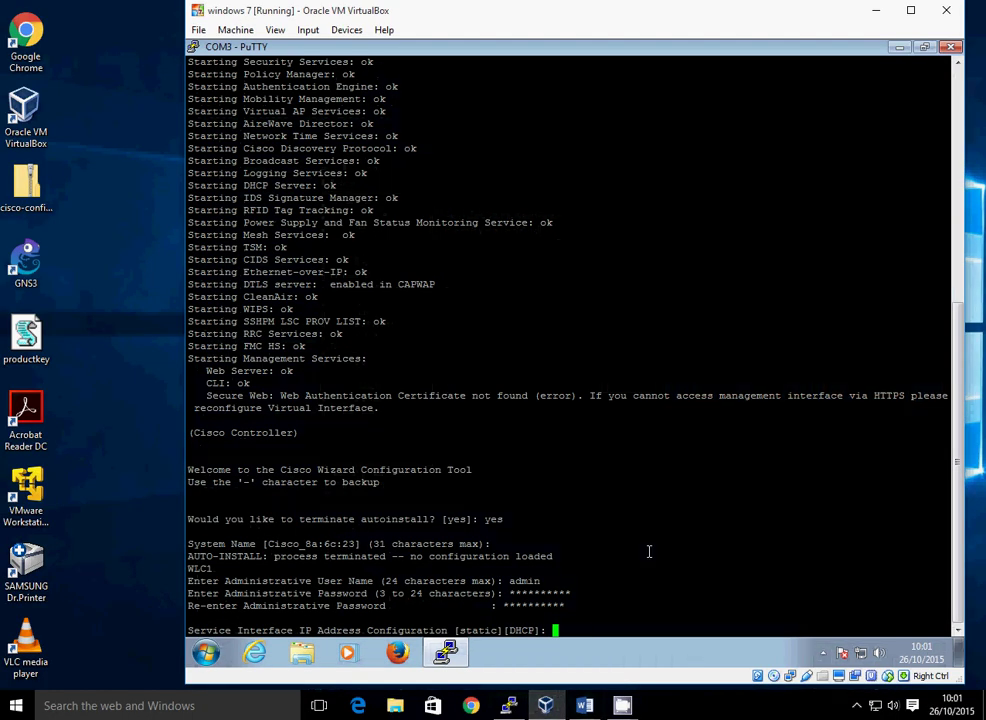
- Set the service interface to static, address 192.168.0.200, netmask 255.255.255.0
text(static)
key(Return)
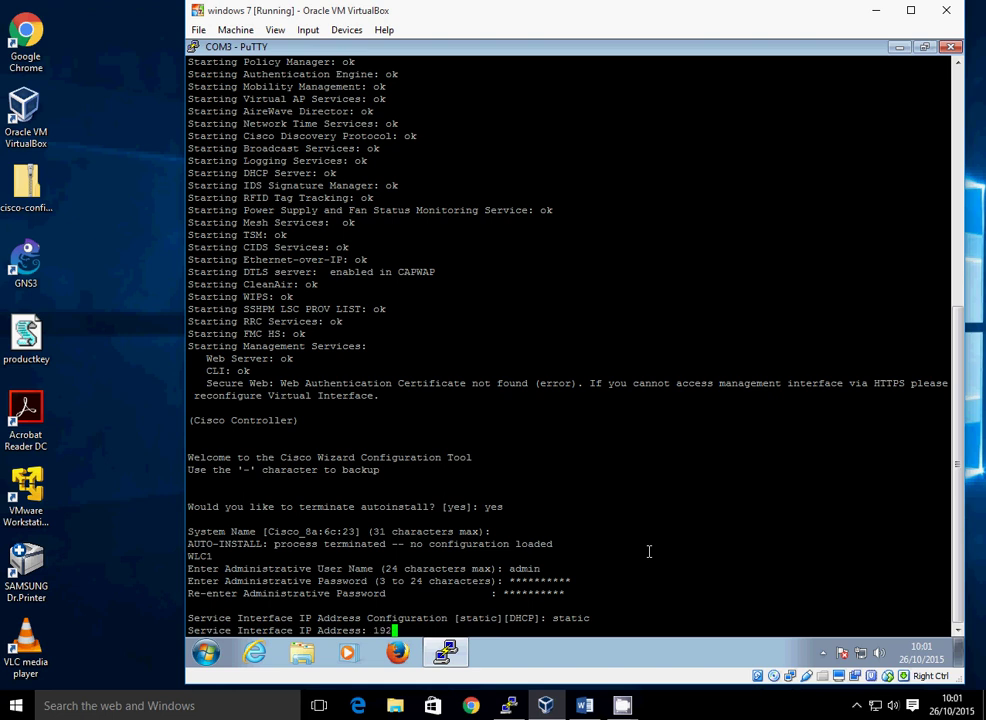
text(192.168.0.200)
key(Return)
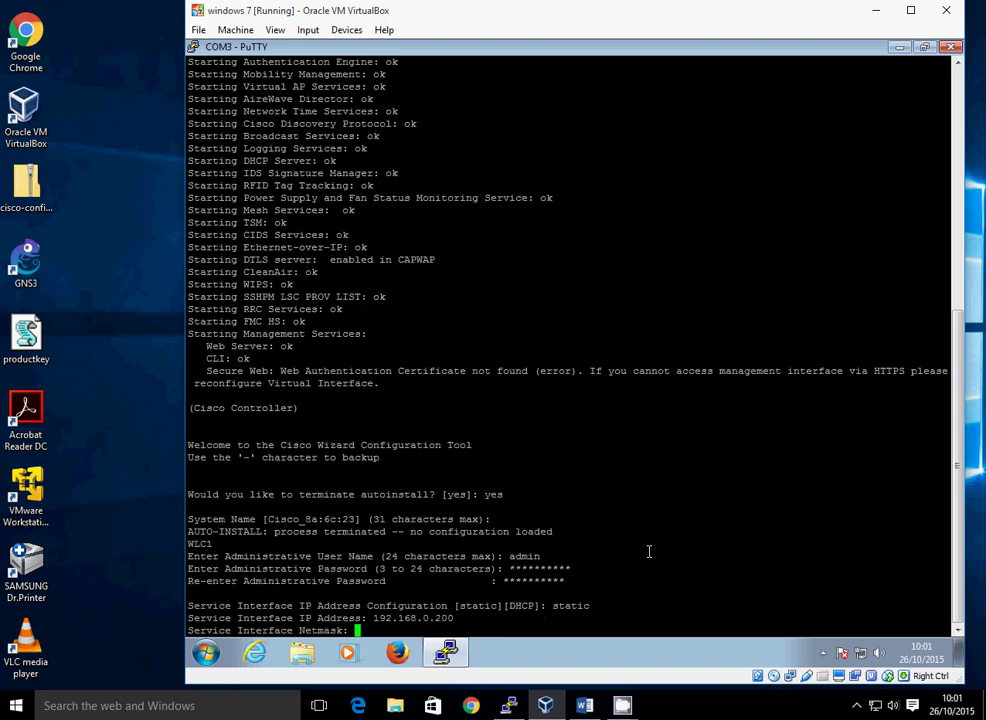
text(255.255.255.0)
key(Return)
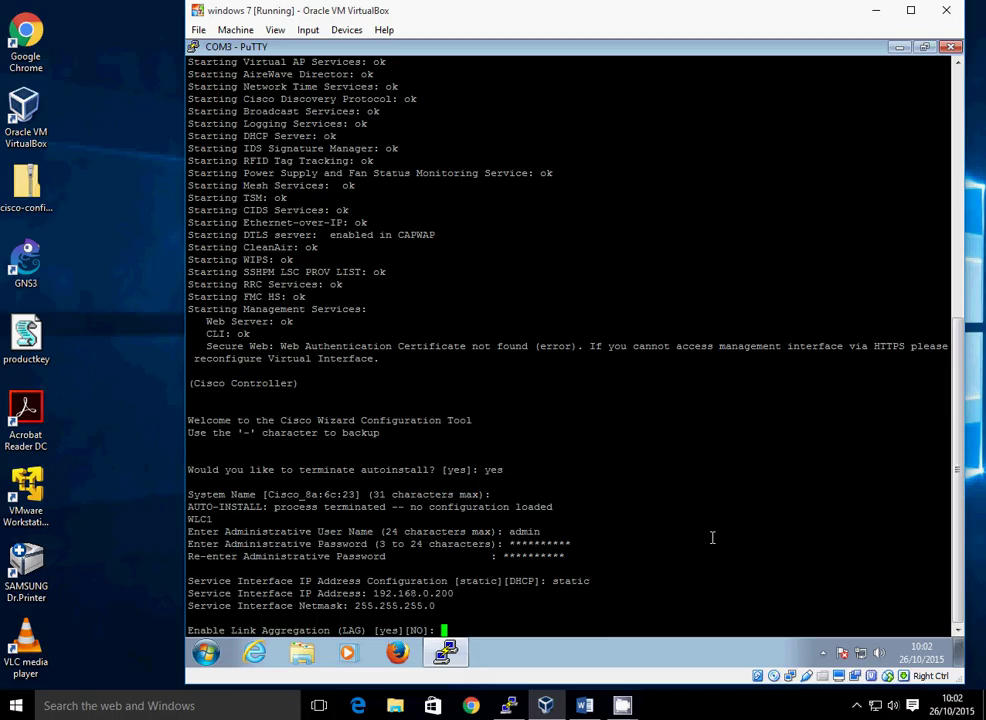
- Leave link aggregation off by accepting the NO default
double_click(416, 630)
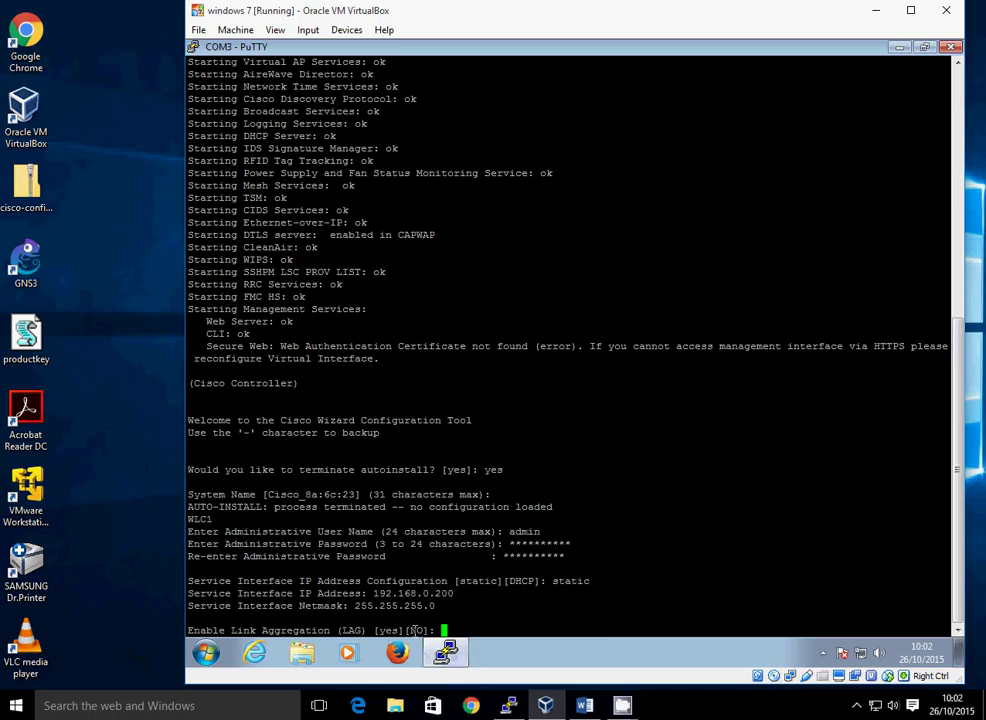
click(543, 613)
key(Return)
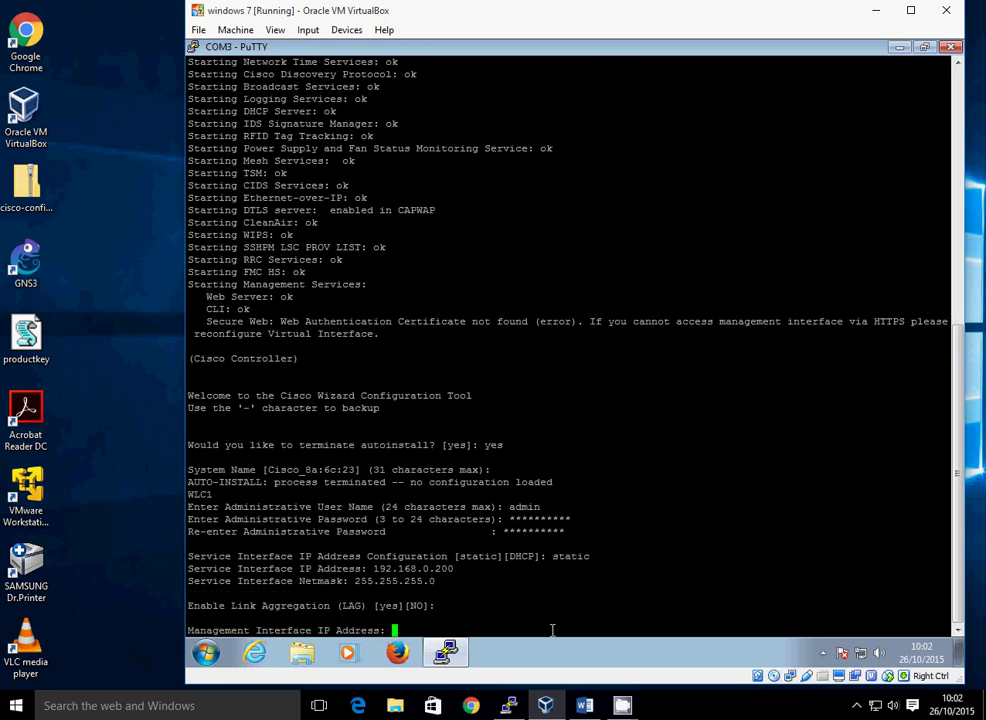
click(586, 707)
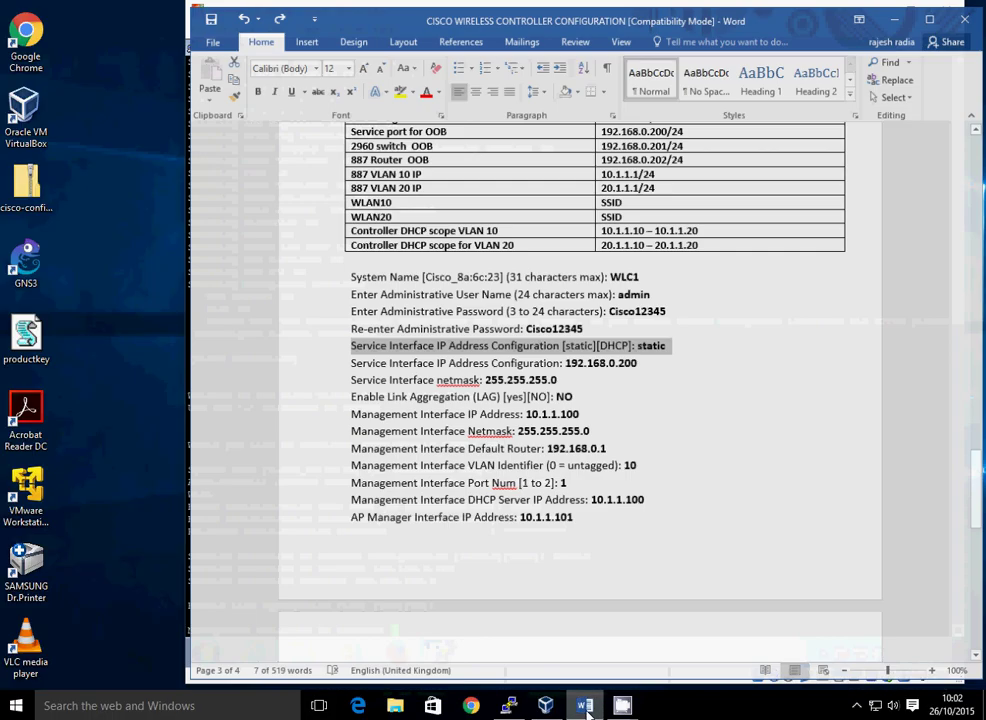
scroll(693, 455, up, 2)
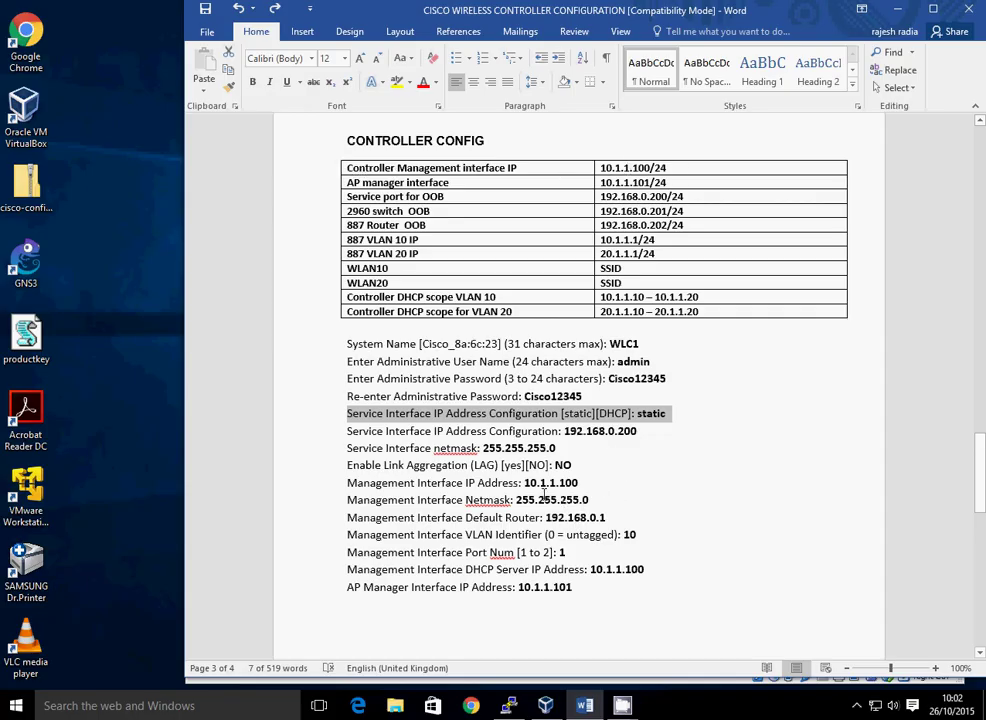
- Enter management address 10.1.1.100, netmask 255.255.255.0, and default router 10.1.1.1
click(548, 704)
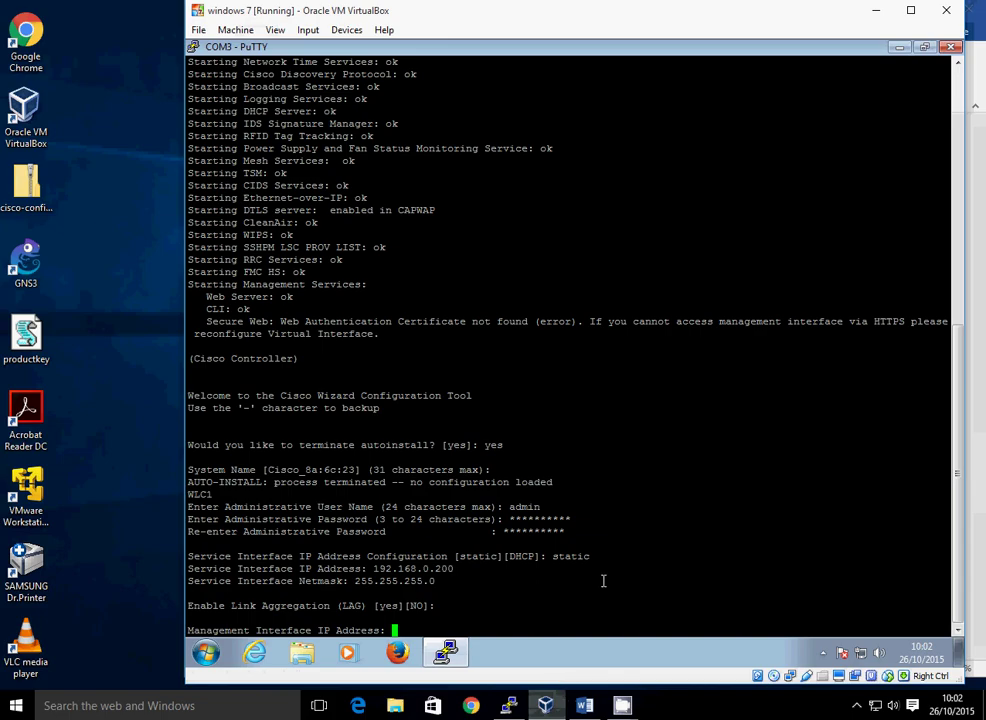
text(10.1.1.100)
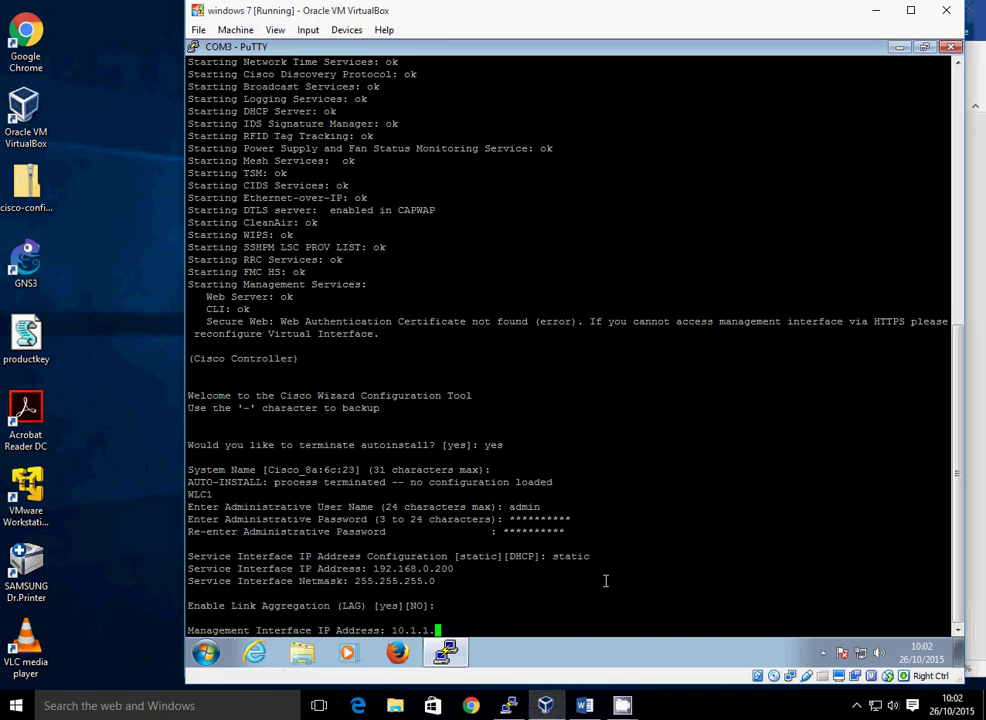
key(Return)
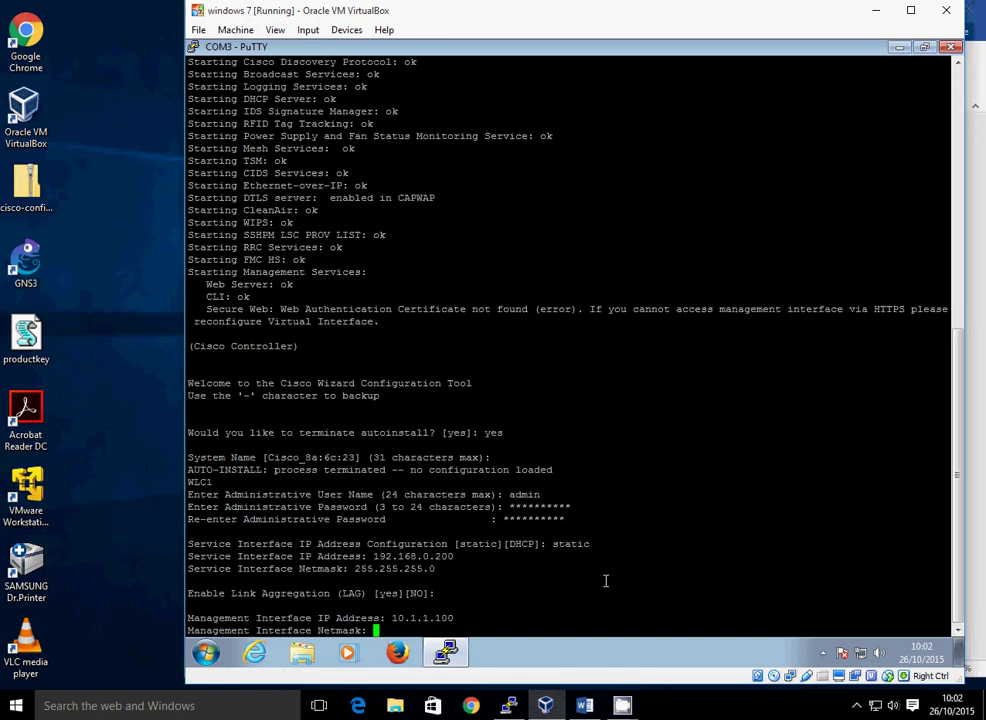
text(255.255.255.0)
key(Return)
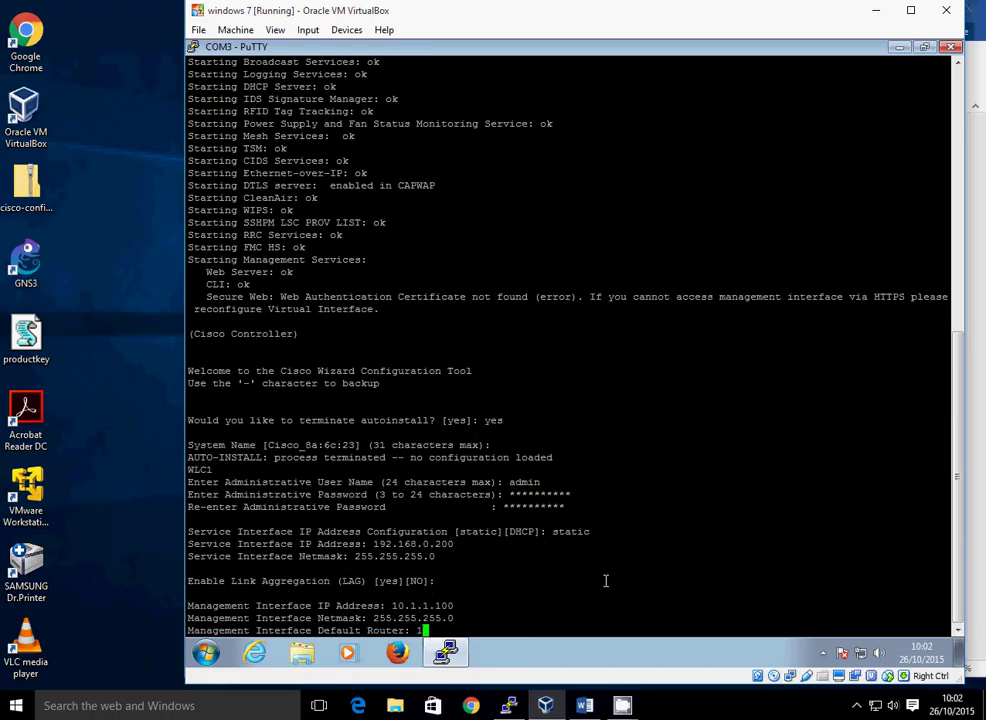
text(10.1.1.1)
key(Return)
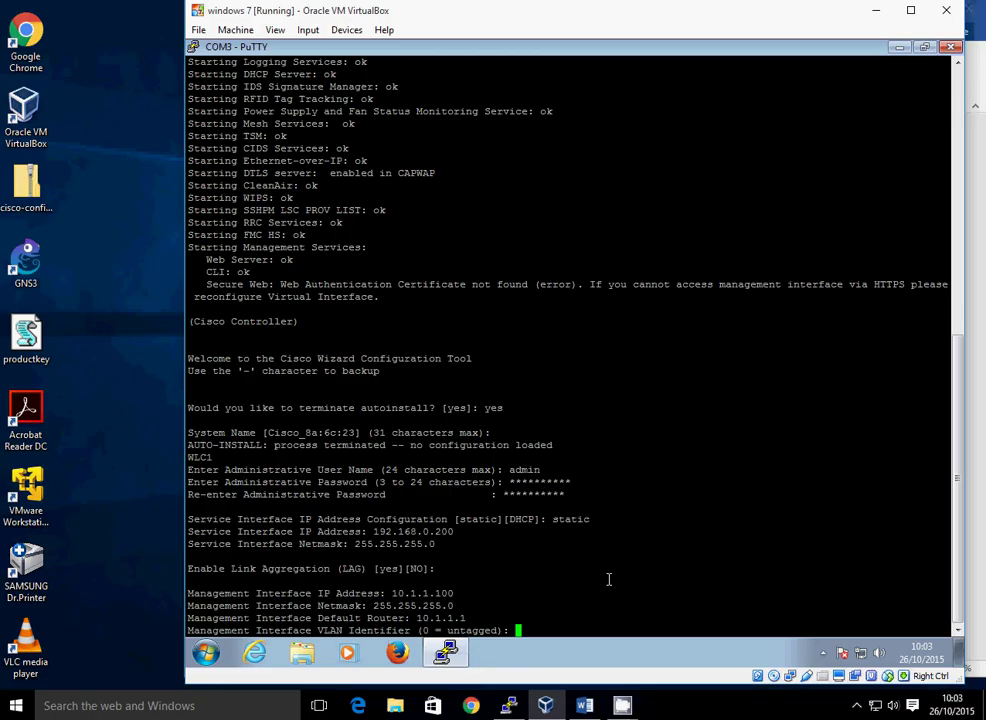
- Set the management VLAN identifier to 10 and the port number to 1
text(10)
key(Return)
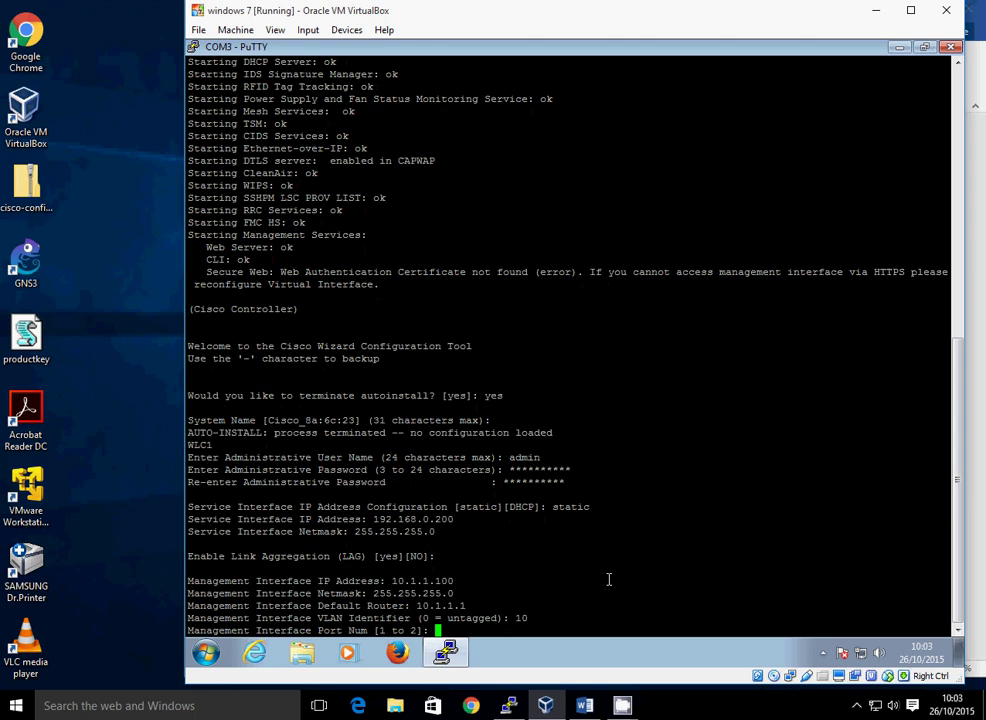
text(1)
key(Return)
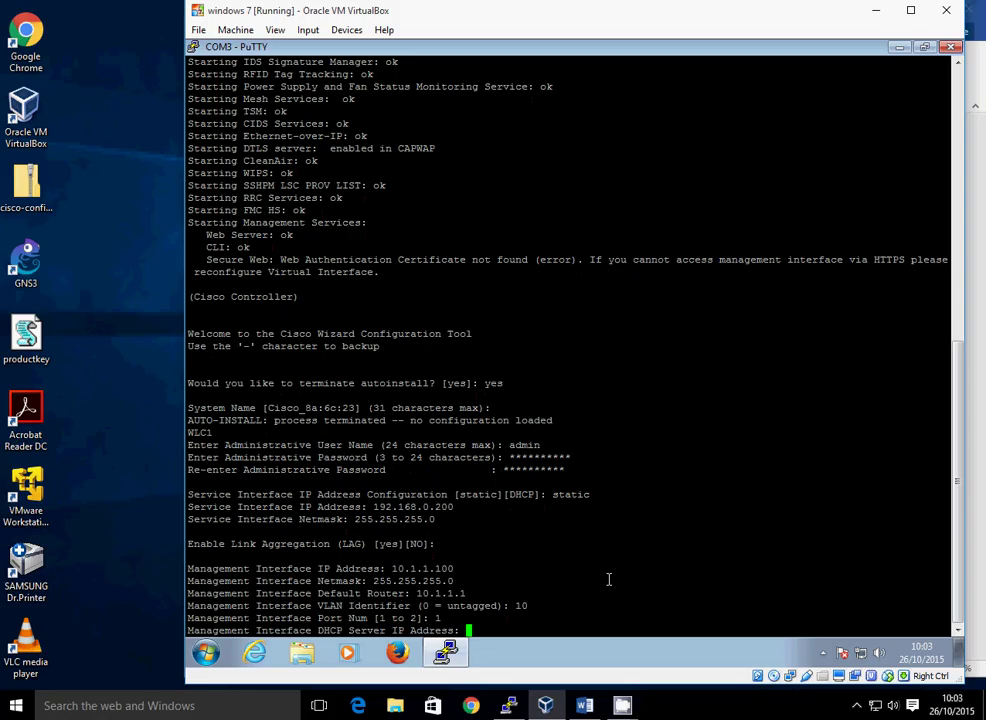
click(585, 705)
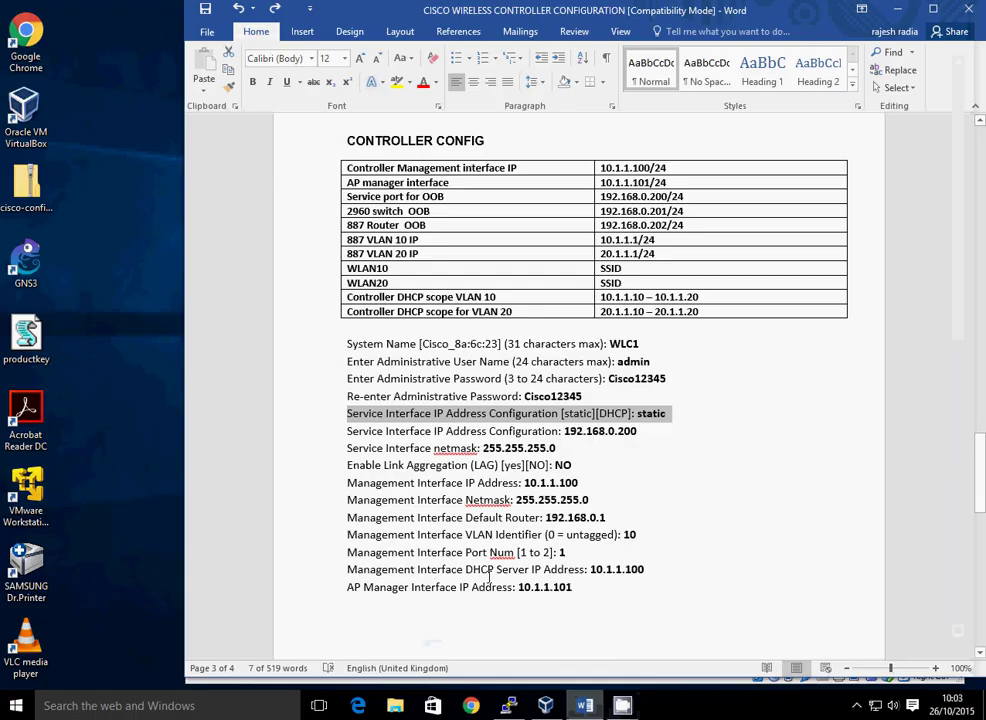
- Minimize Word to reveal the controller console awaiting the DHCP server address
click(897, 9)
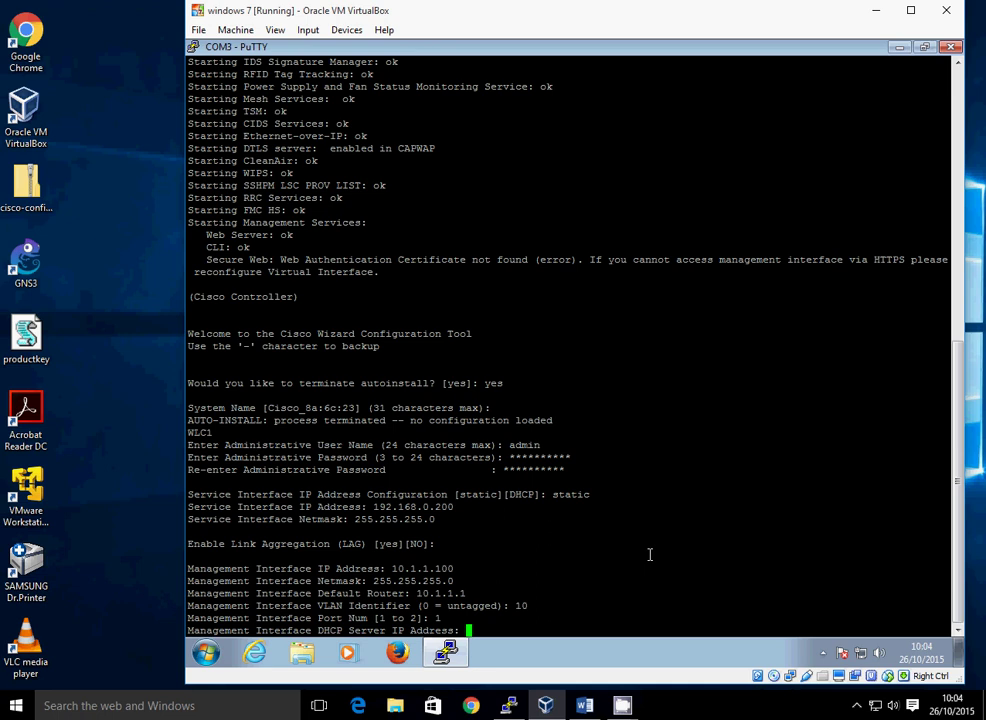
- Enter DHCP server 10.1.1.100 and AP manager address 10.1.1.101, keeping the default AP manager DHCP server
text(10.1.1.100)
key(Return)
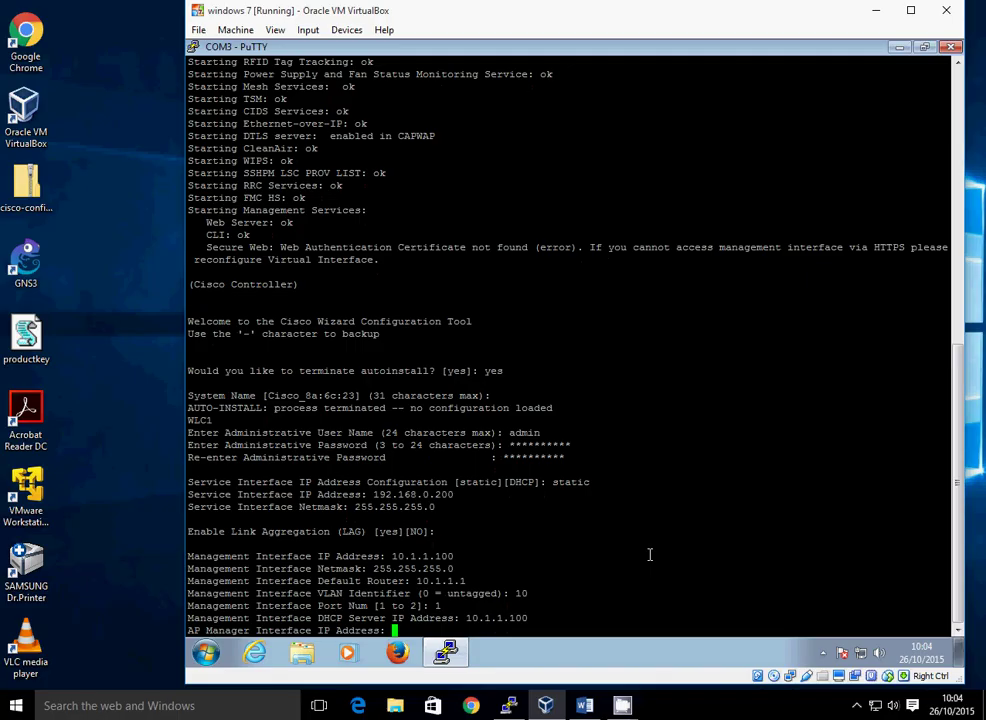
text(10.1.1.101)
key(Return)
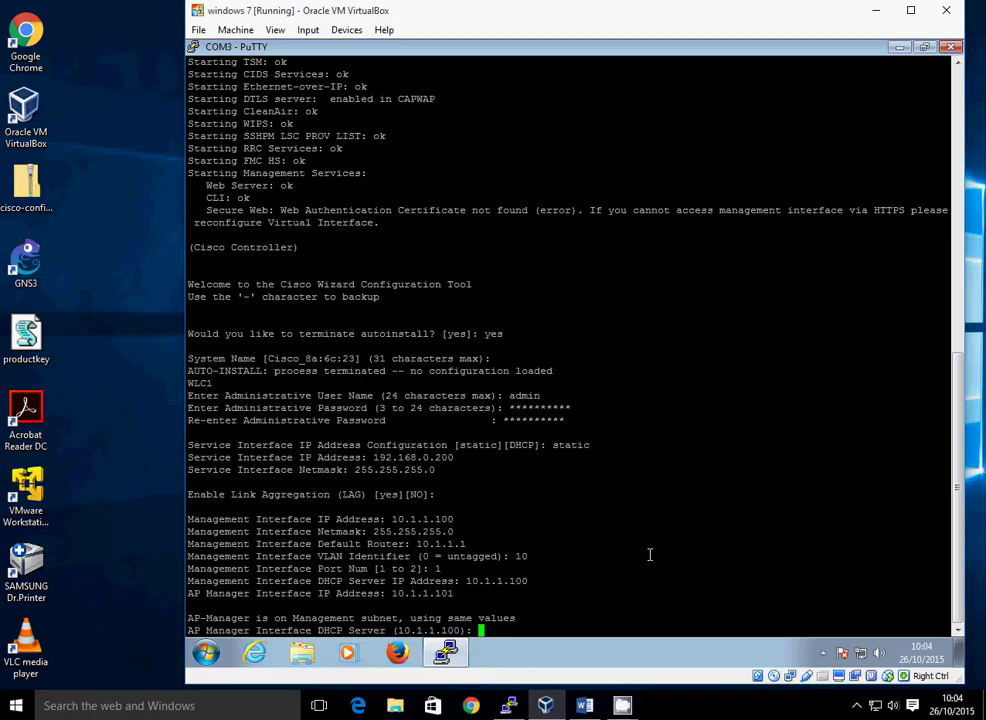
key(Return)
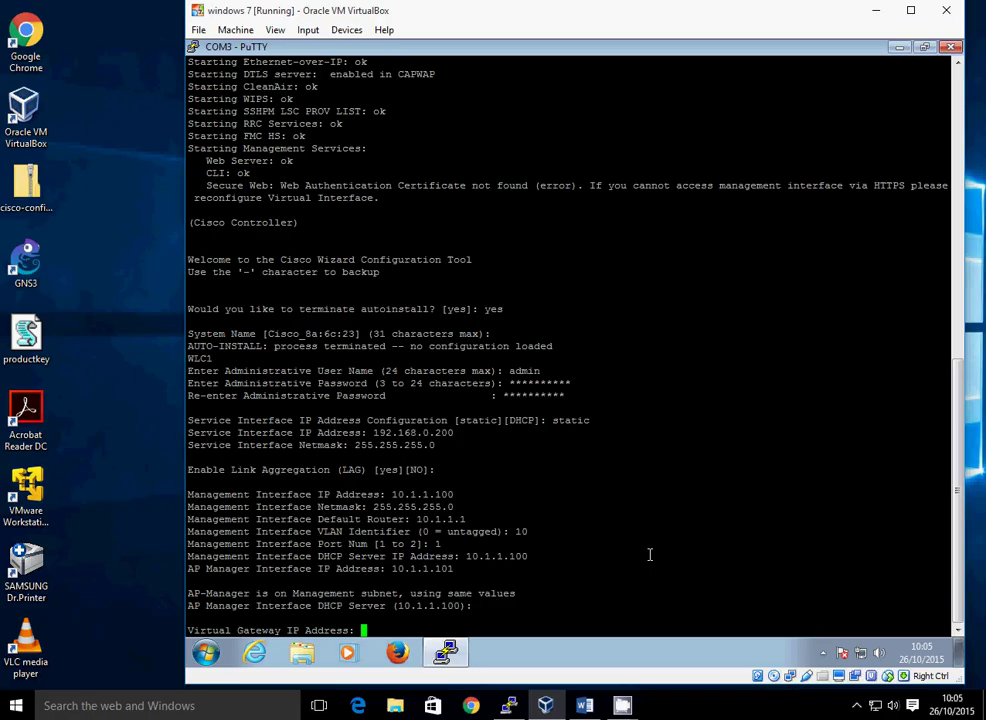
- Set virtual gateway 1.1.1.1, mobility group RFGROUP, and network name WLAN10
text(1.1.1.1)
key(Return)
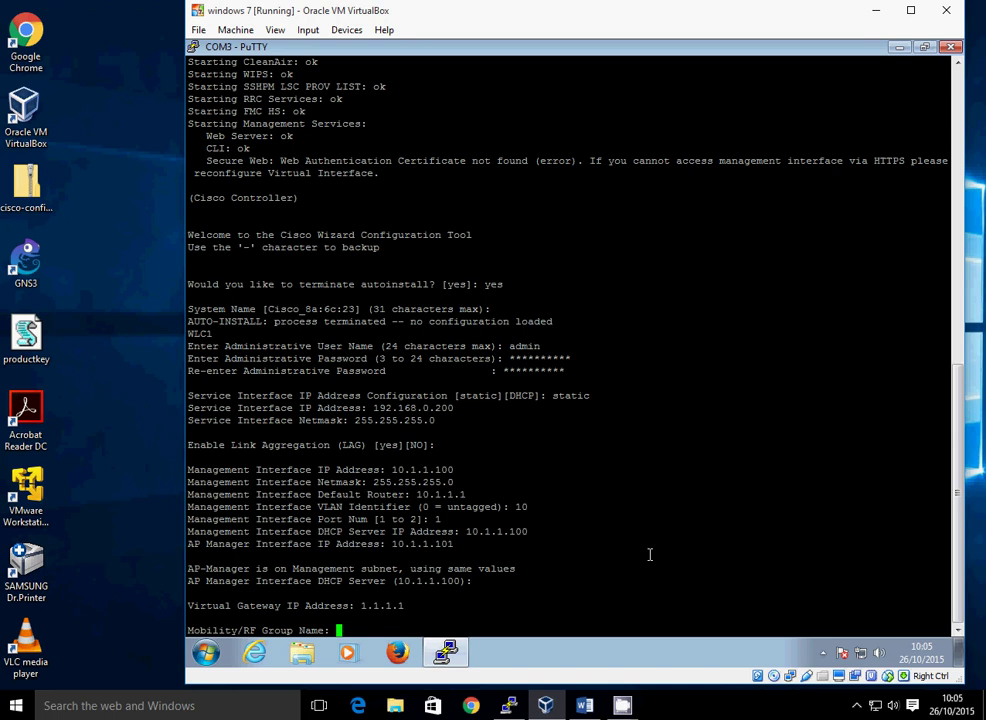
text(RFGROUP)
key(Return)
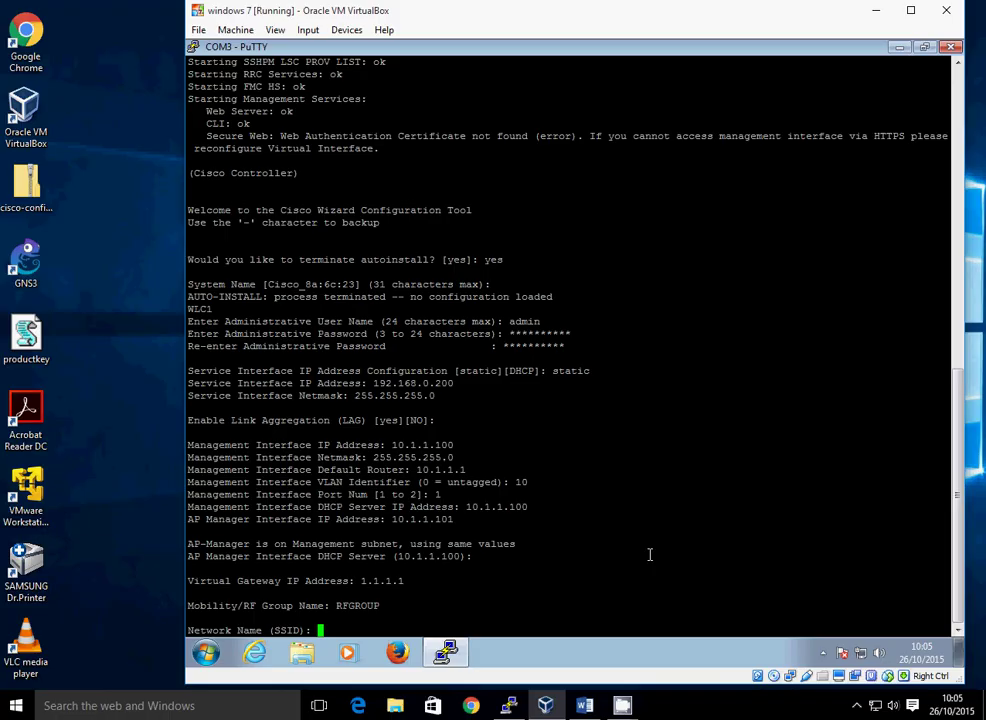
text(WLAN10)
key(Return)
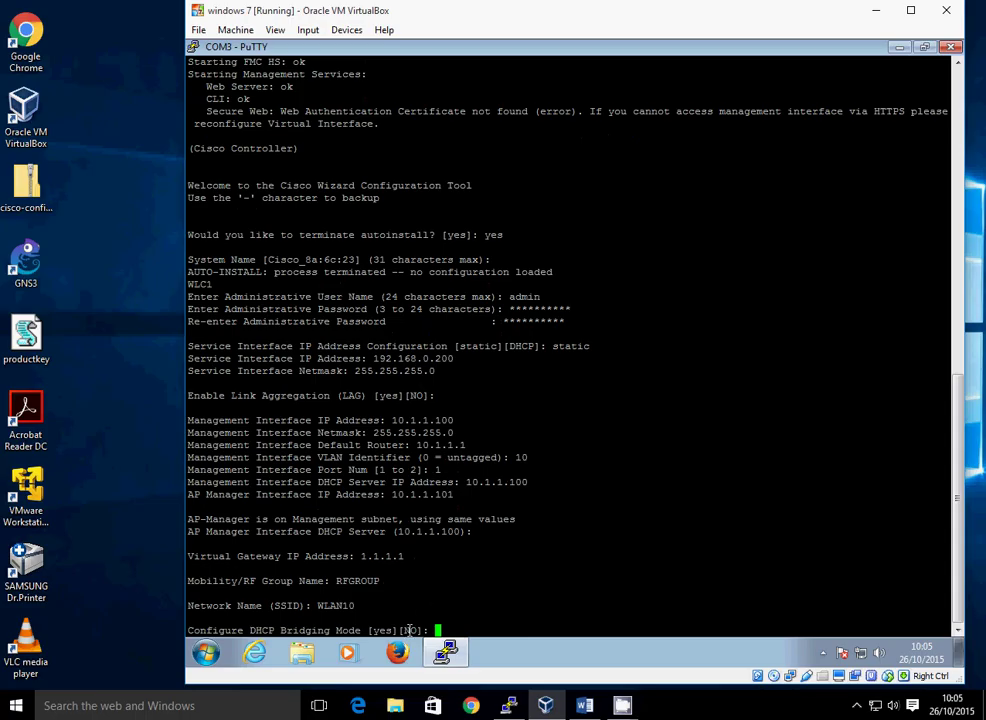
- Leave DHCP bridging off, keep static IPs allowed, and answer NO to RADIUS setup
triple_click(531, 569)
click(474, 603)
key(Return)
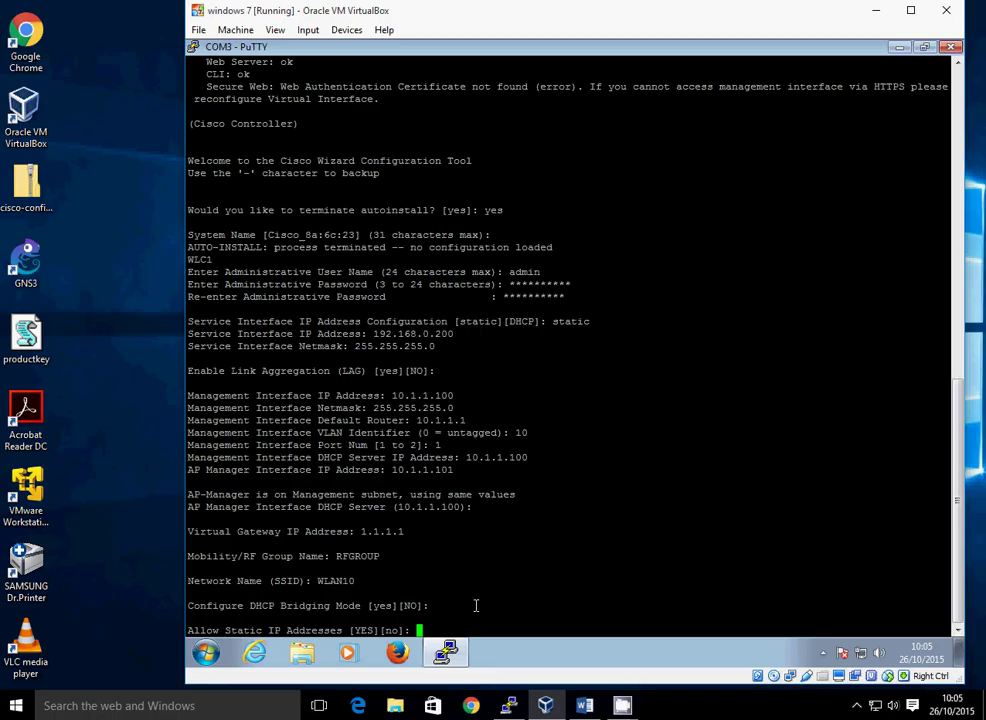
key(Return)
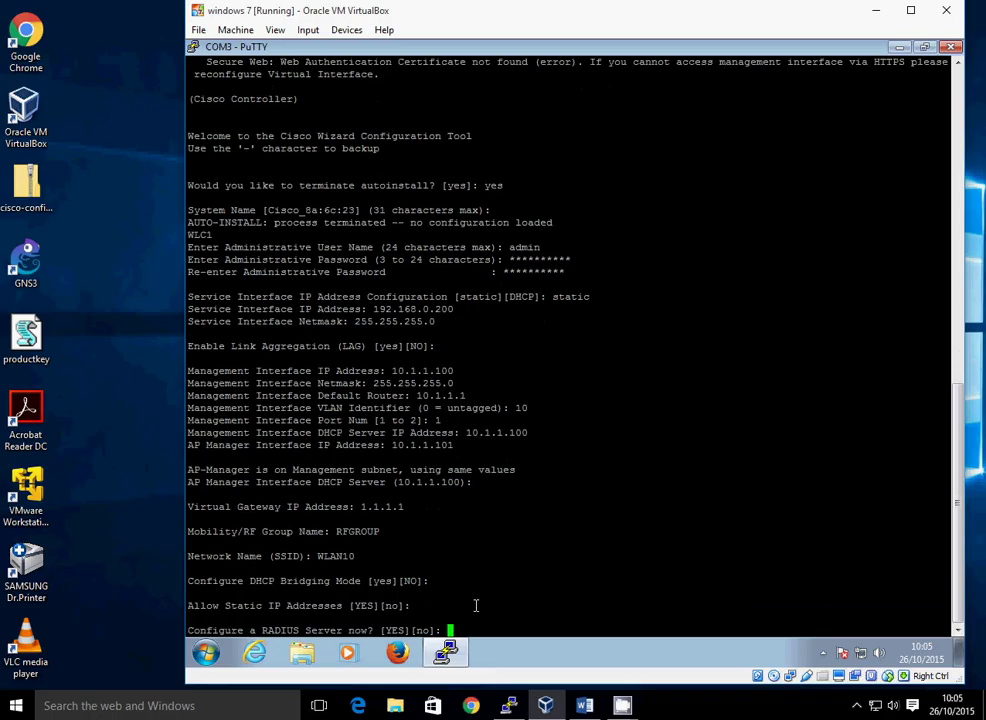
text(NO)
key(Return)
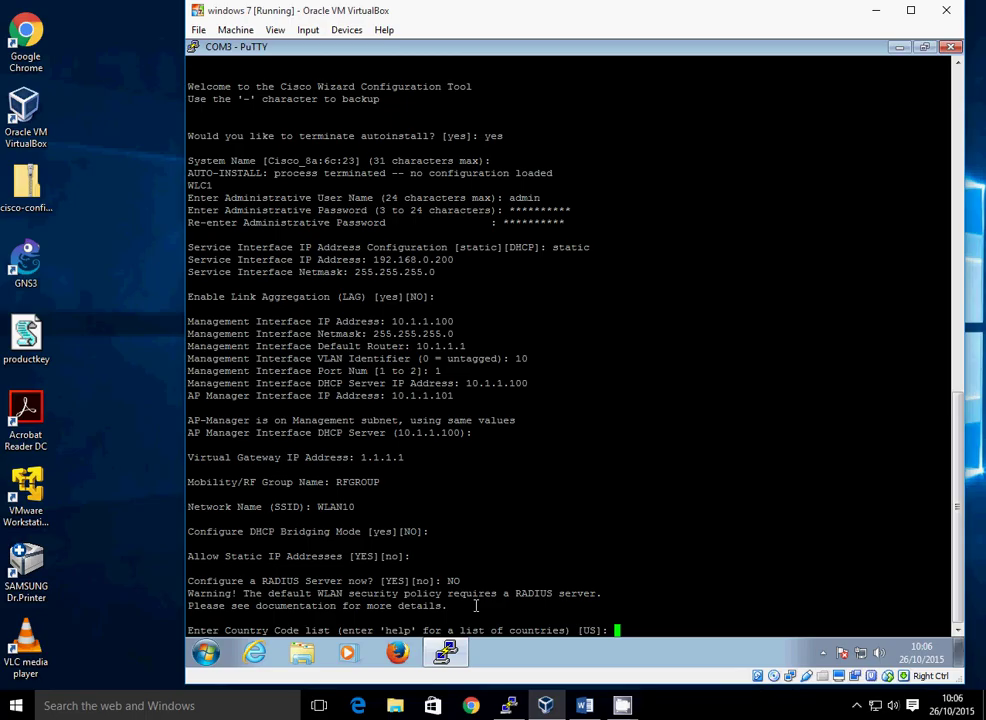
- Set country code GB after listing codes, keeping 802.11b, 802.11a and Auto-RF enabled
text(help)
key(Return)
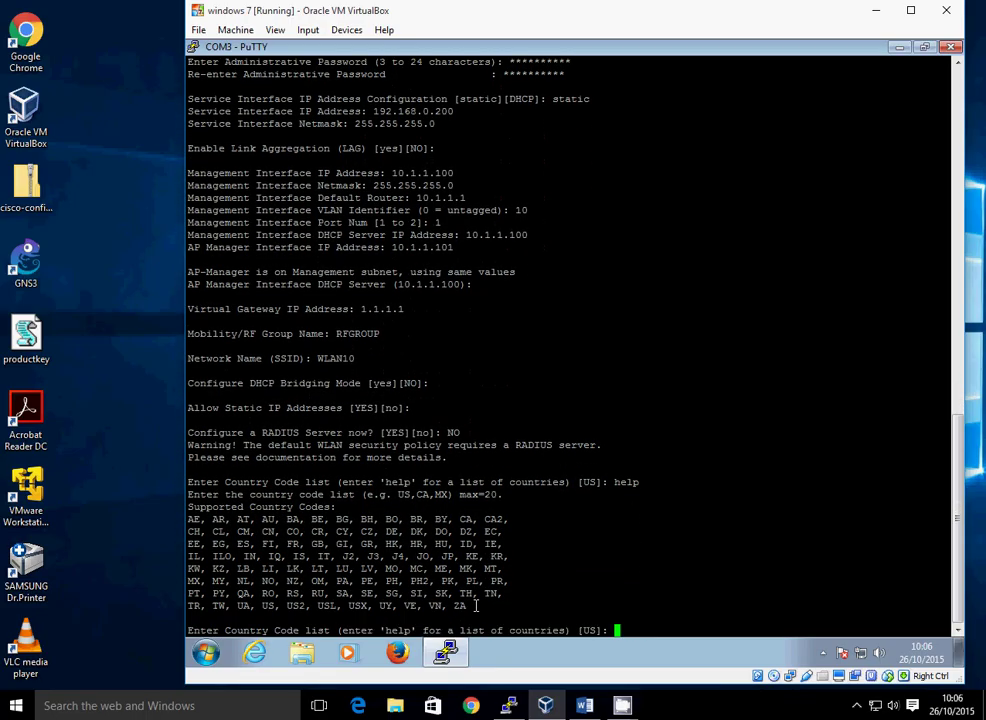
text(GB)
key(Return)
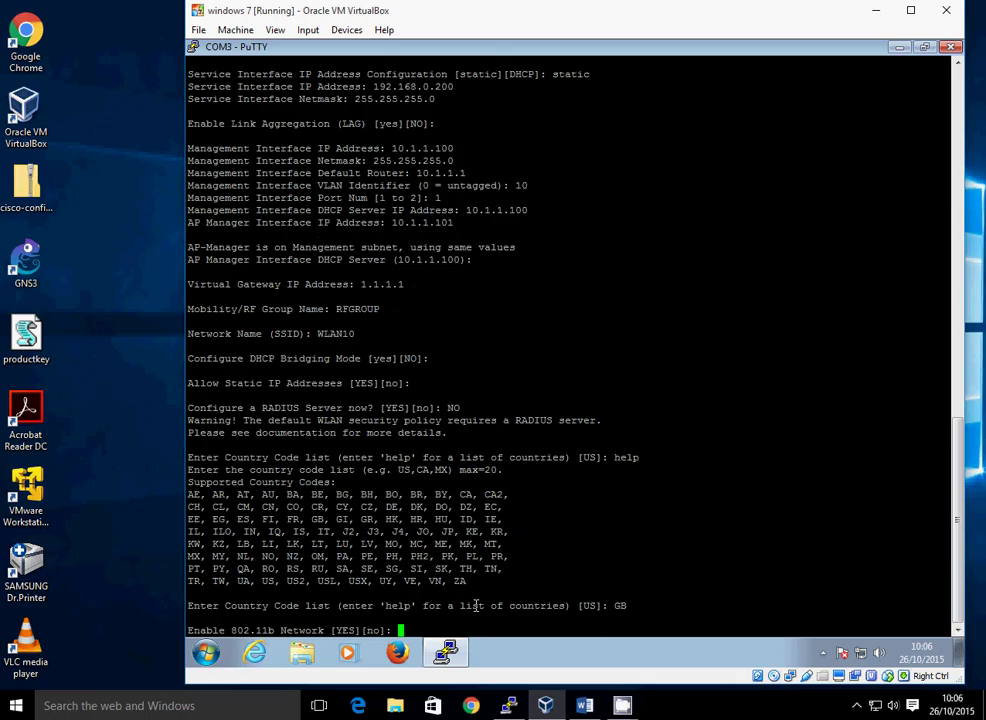
key(Return)
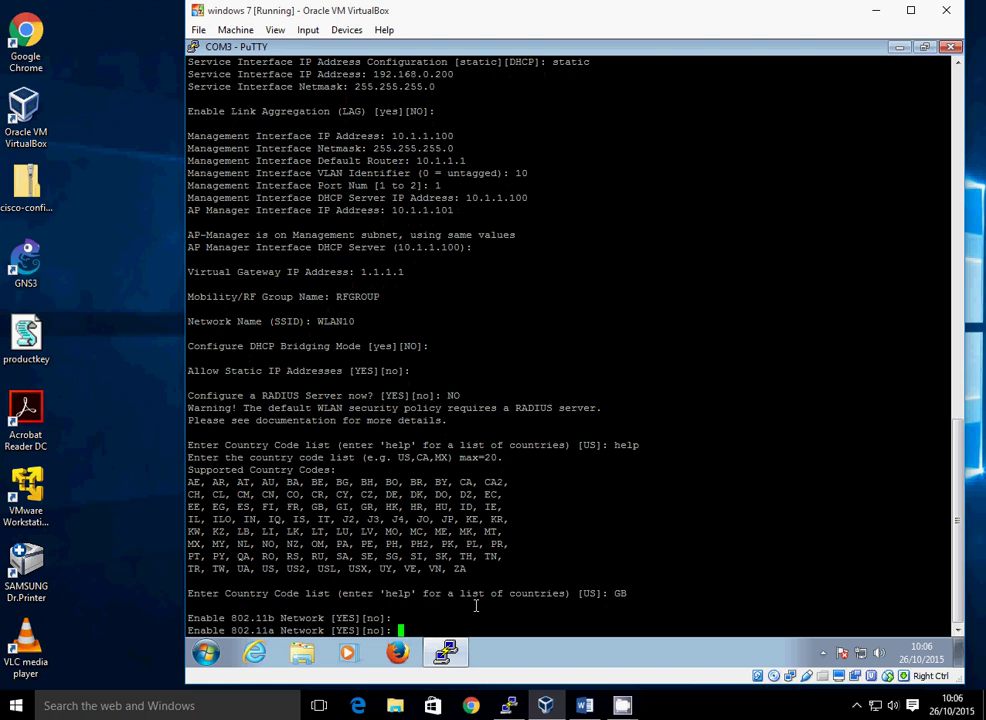
key(Return)
key(Return)
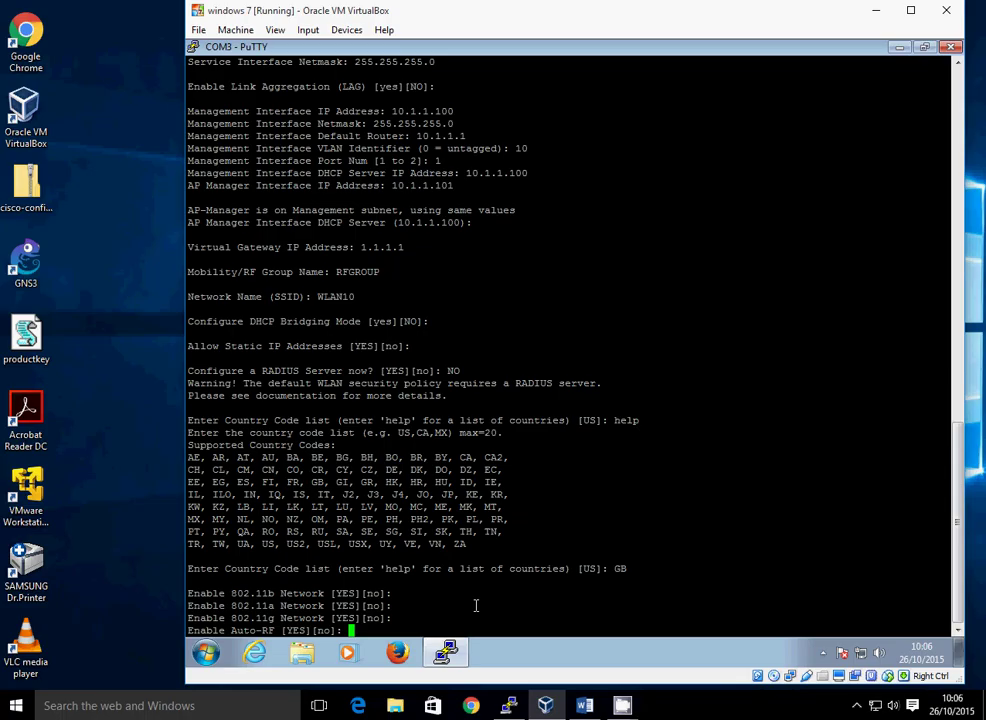
key(Return)
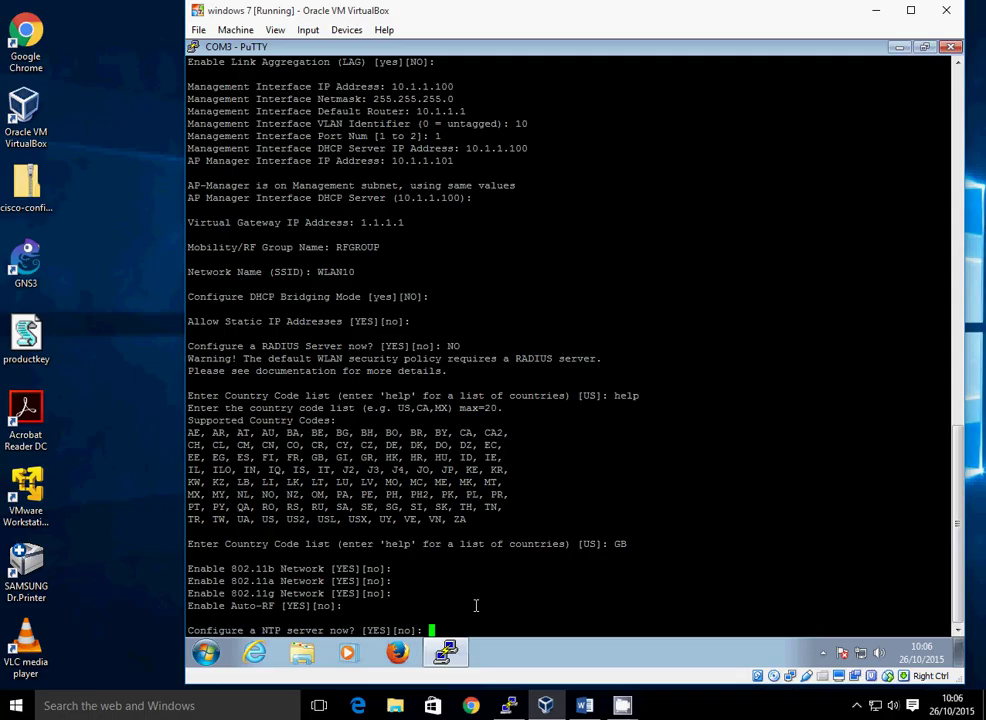
- Add NTP server 10.1.1.1 with a 3600-second polling interval and answer YES
key(Return)
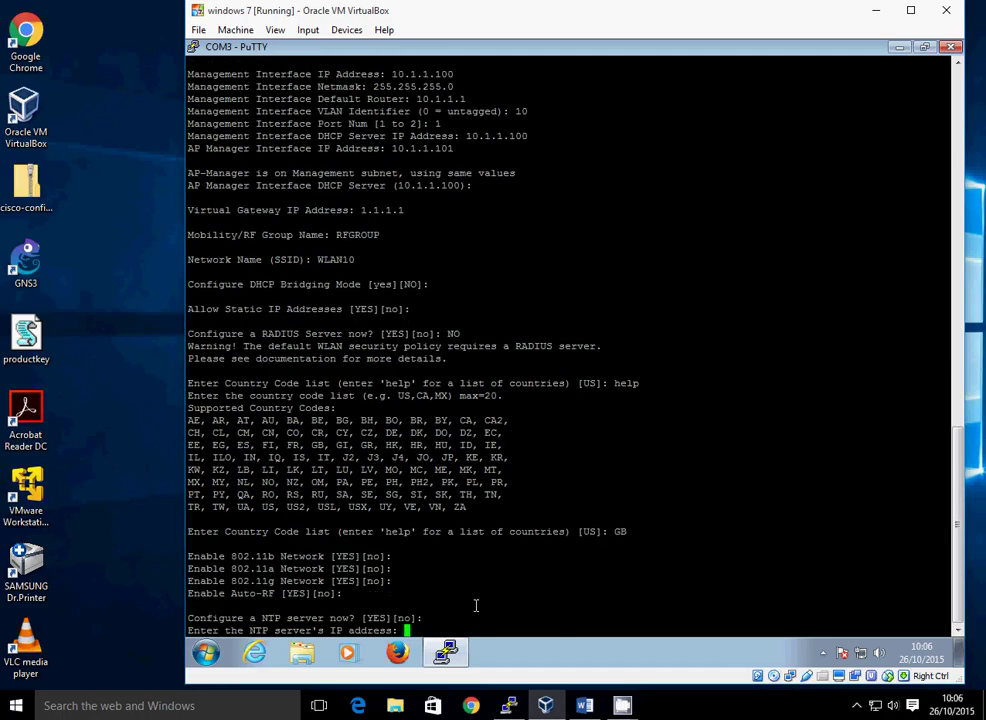
text(10.1.1.1)
key(Return)
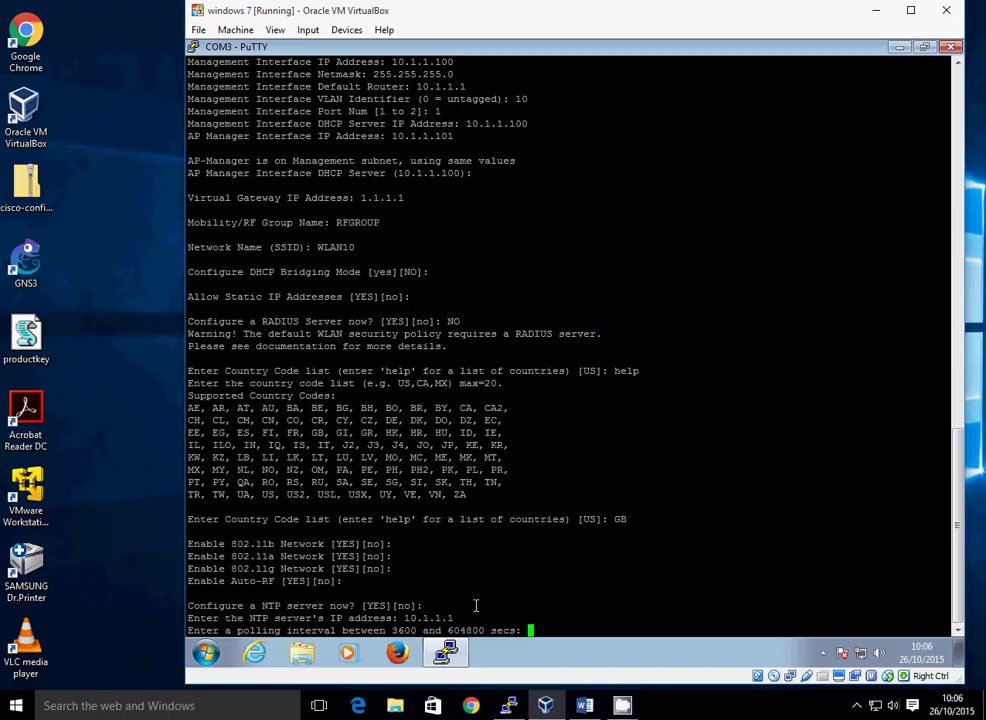
text(3600)
key(Return)
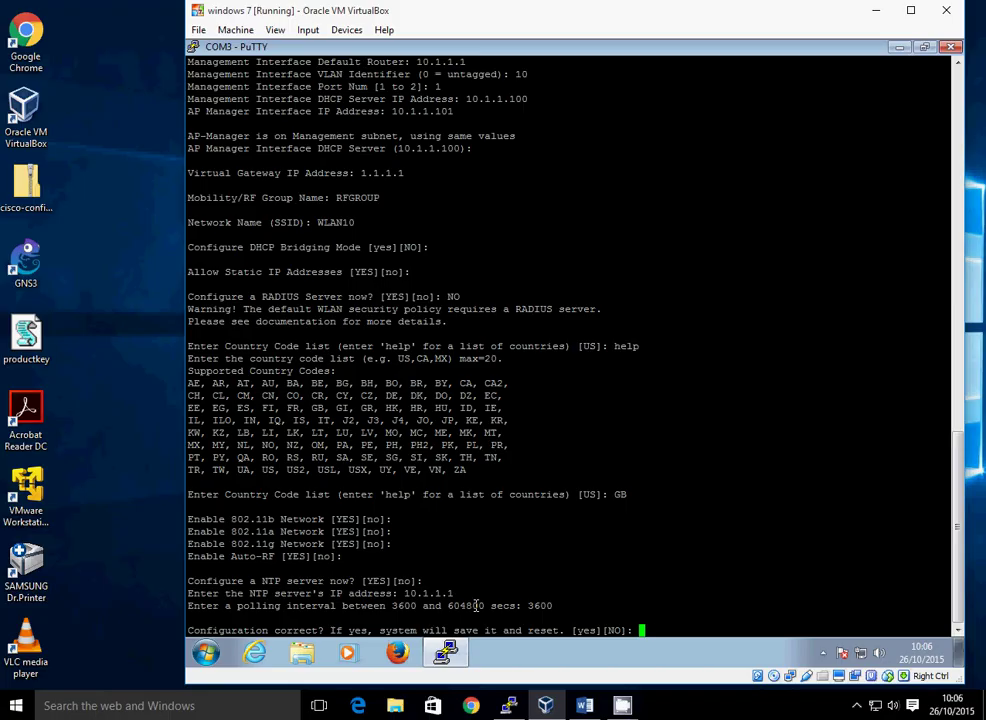
text(YES)
- Confirm the configuration as correct so it saves and the controller resets
key(Return)
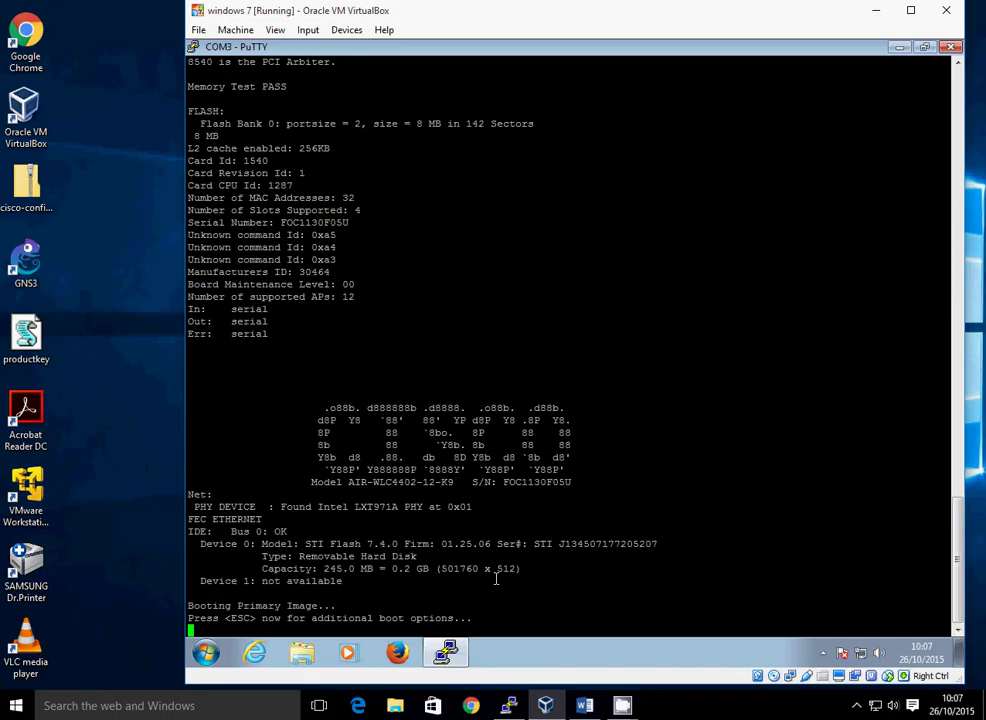
- Launch Command Prompt from a Start search for cmd
click(18, 708)
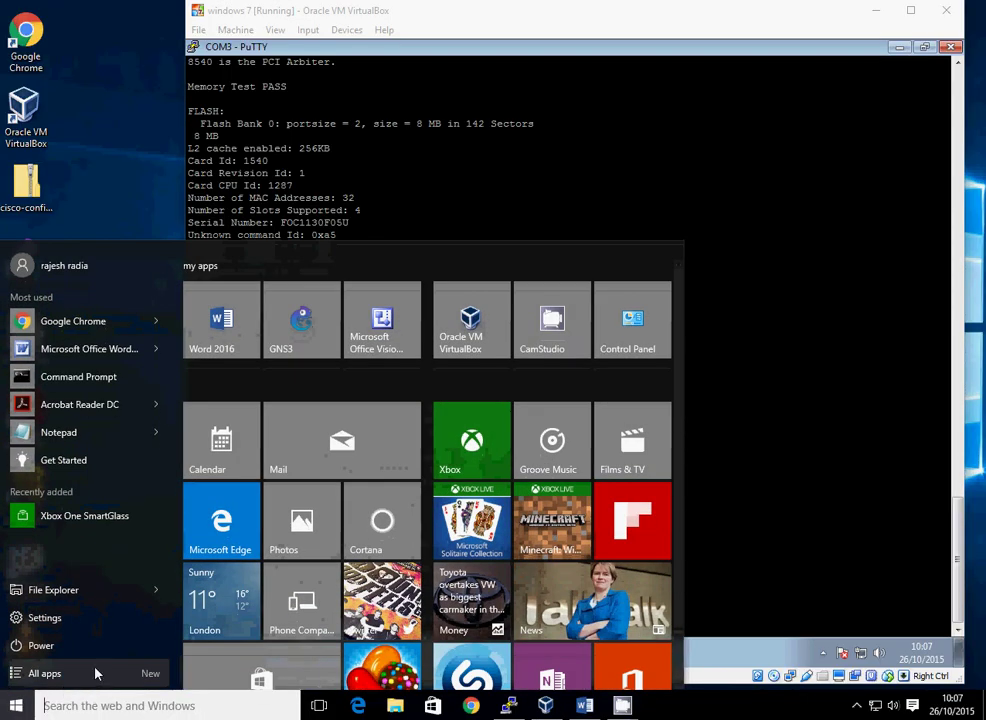
click(136, 706)
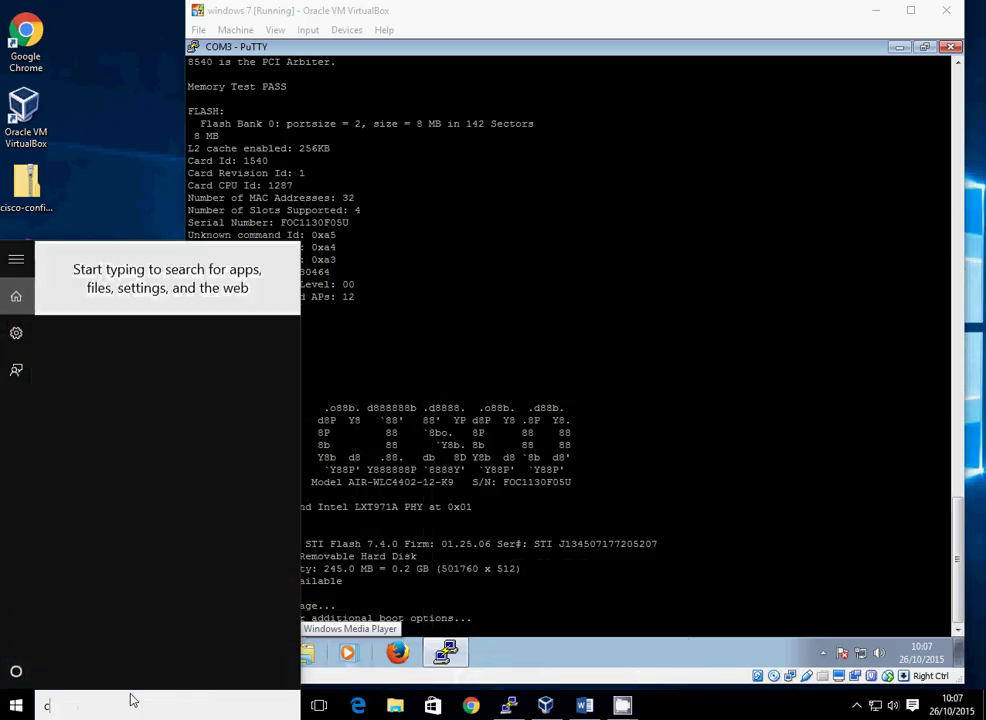
text(cmd)
key(Return)
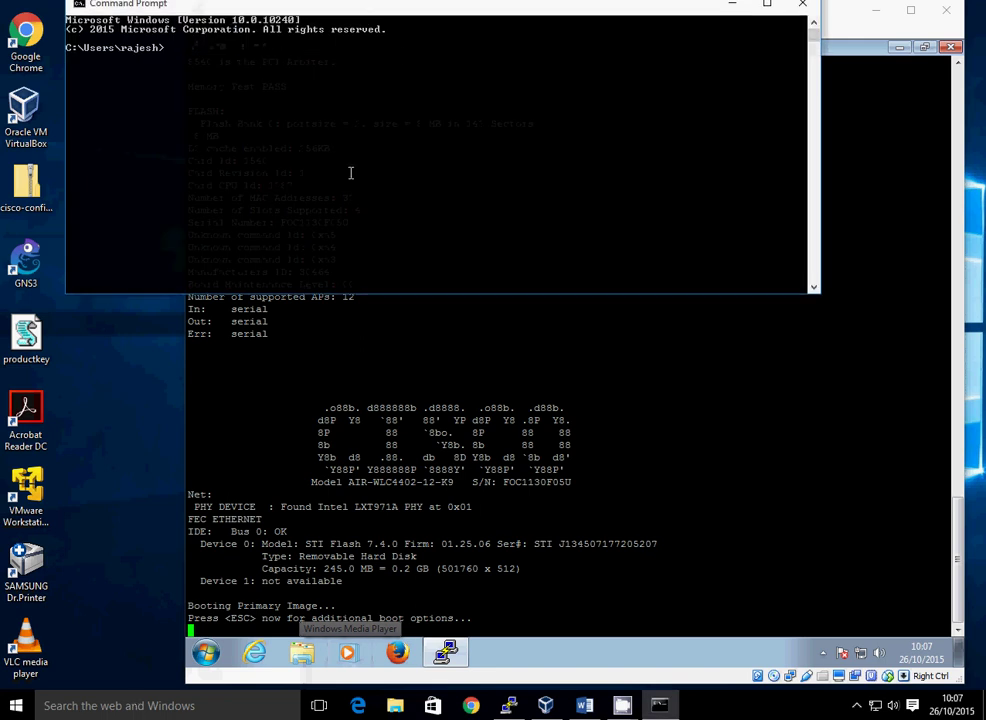
drag(396, 12, 493, 99)
- Start pinging the controller's service address 192.168.0.200
click(478, 202)
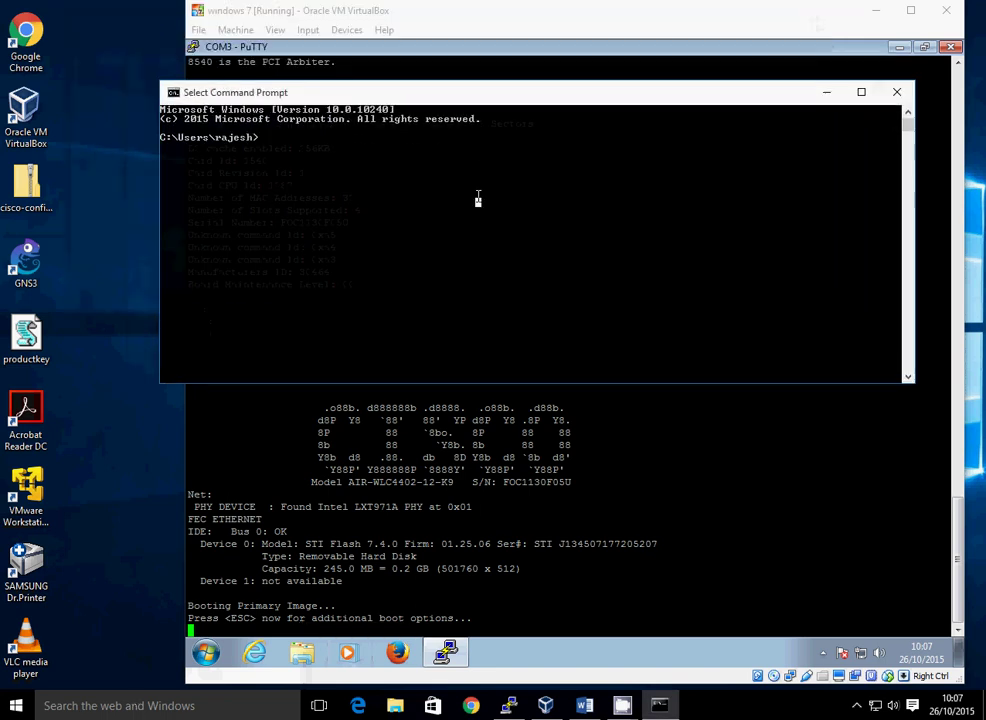
text(ping 19)
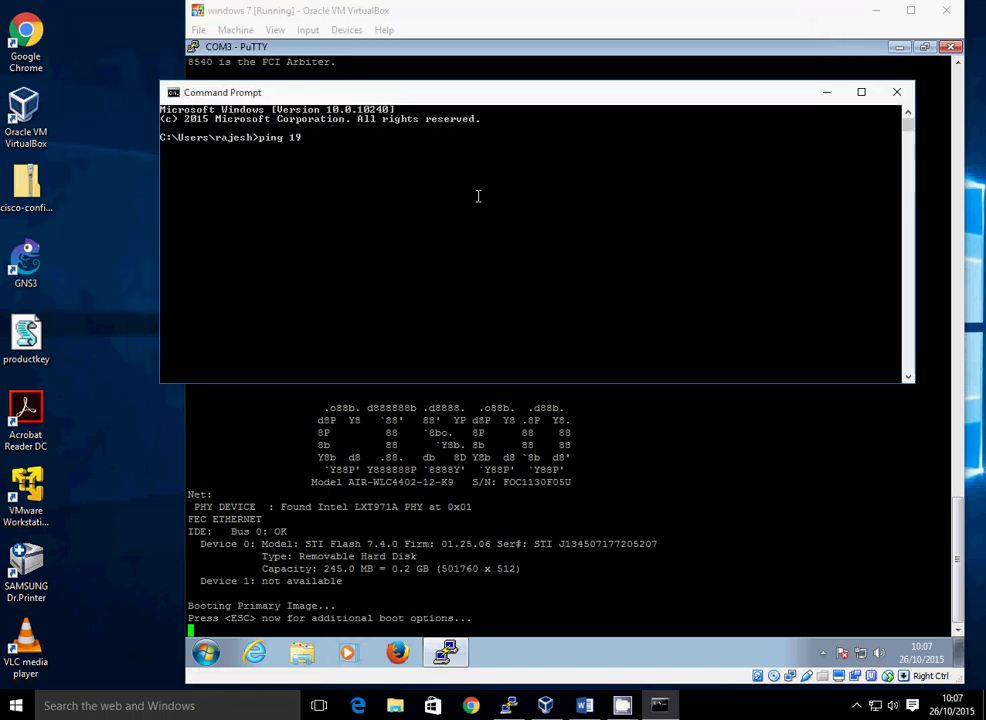
text(2.168.0.200)
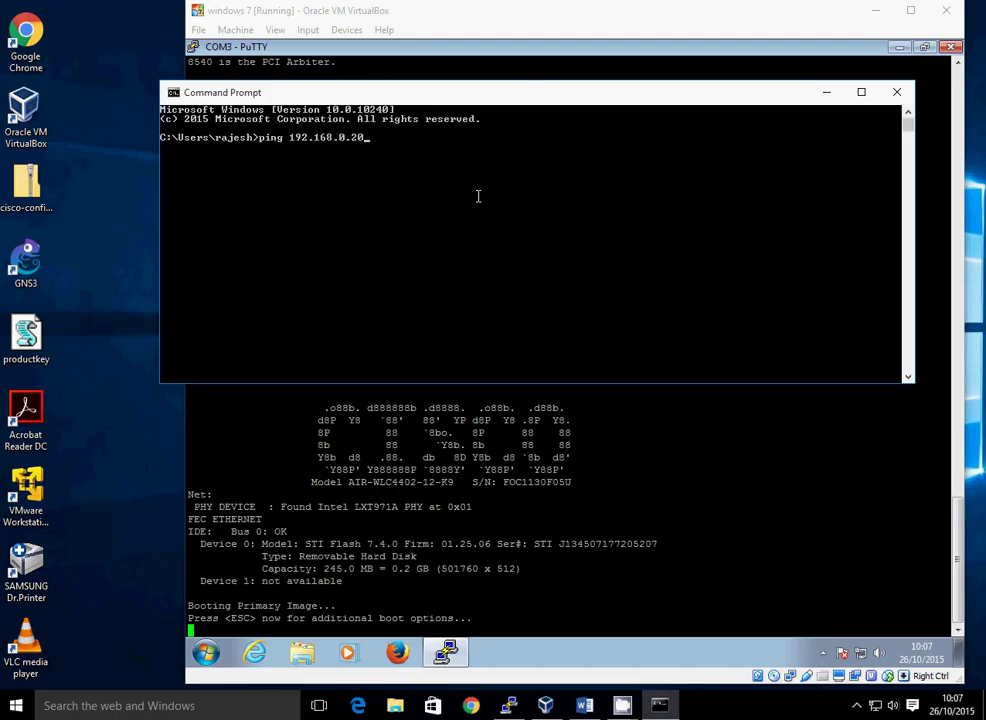
key(Return)
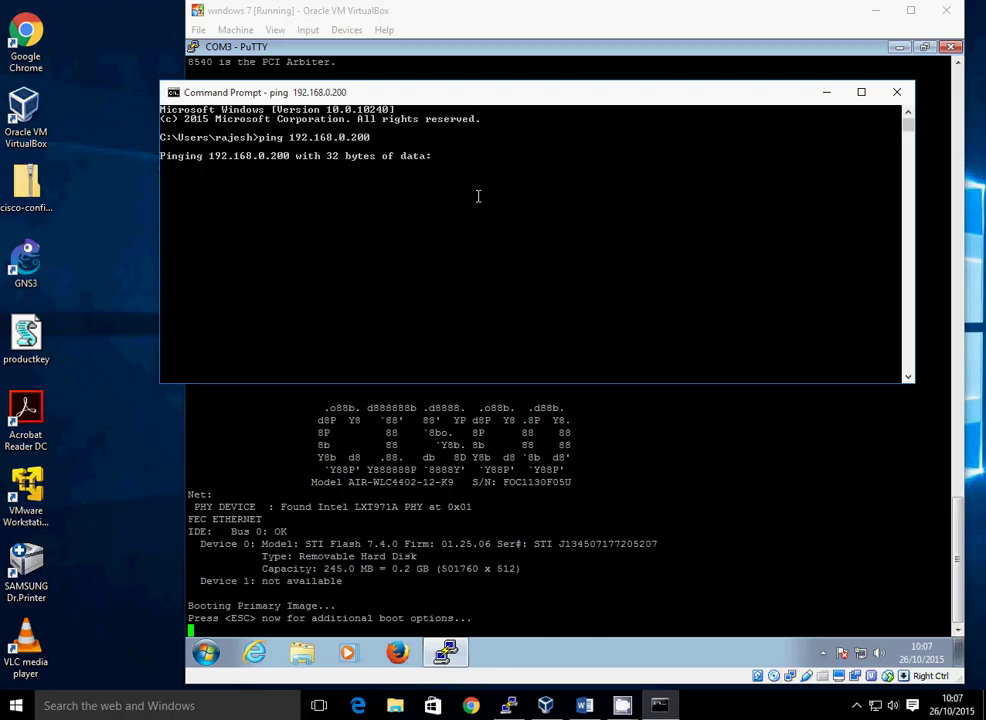
click(482, 483)
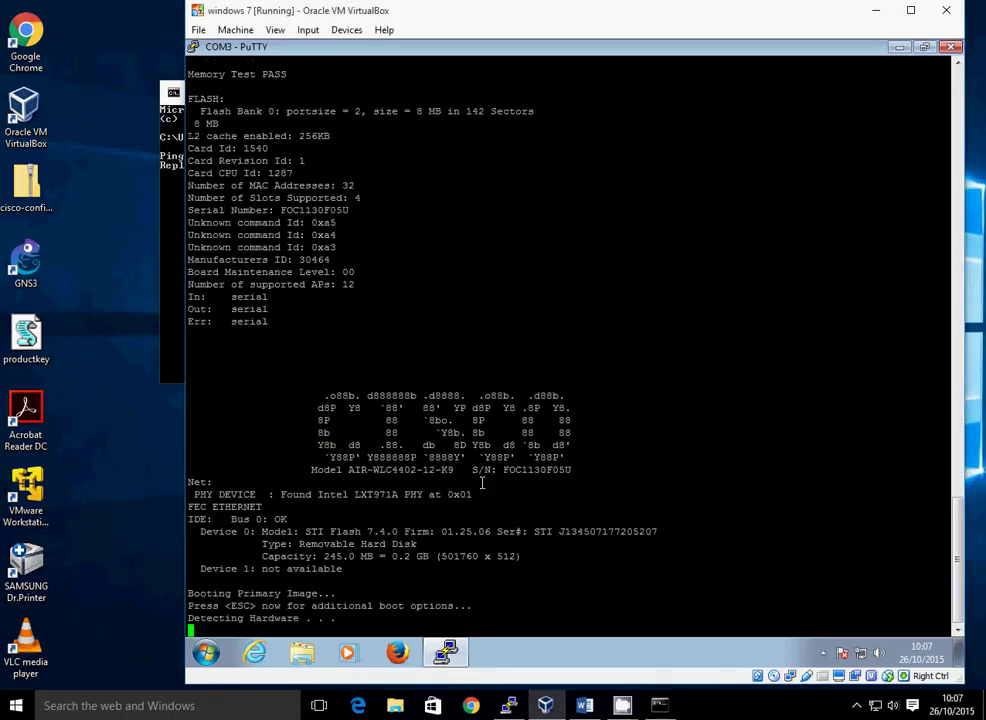
- Log in to the controller console as admin with its password, reaching the Cisco Controller prompt
click(677, 469)
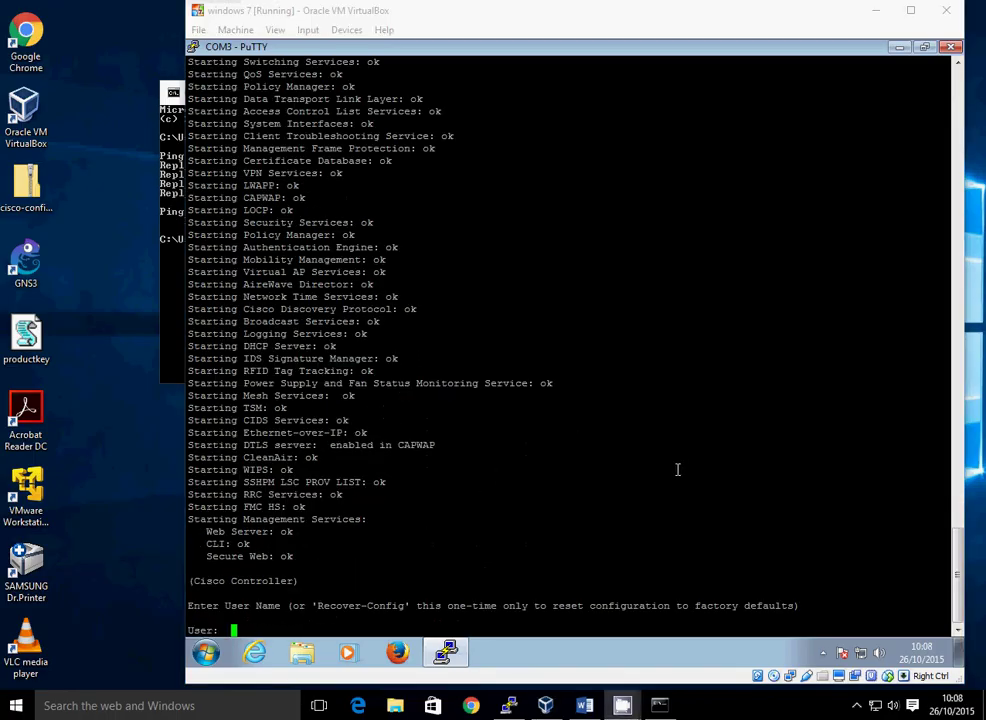
click(656, 497)
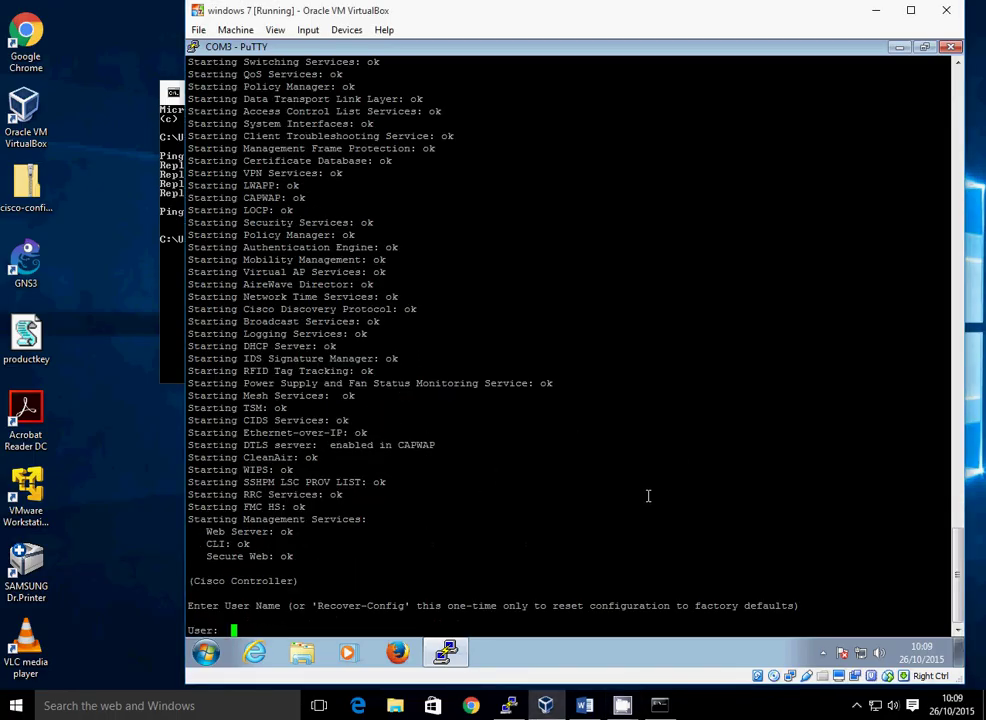
key(Return)
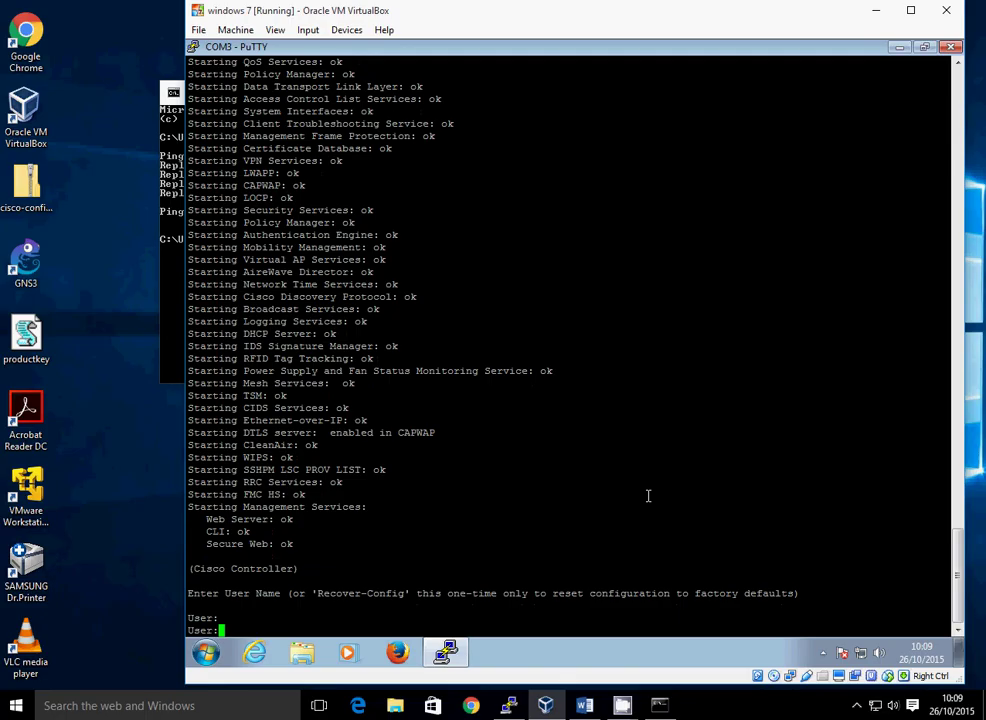
text(admin)
key(Return)
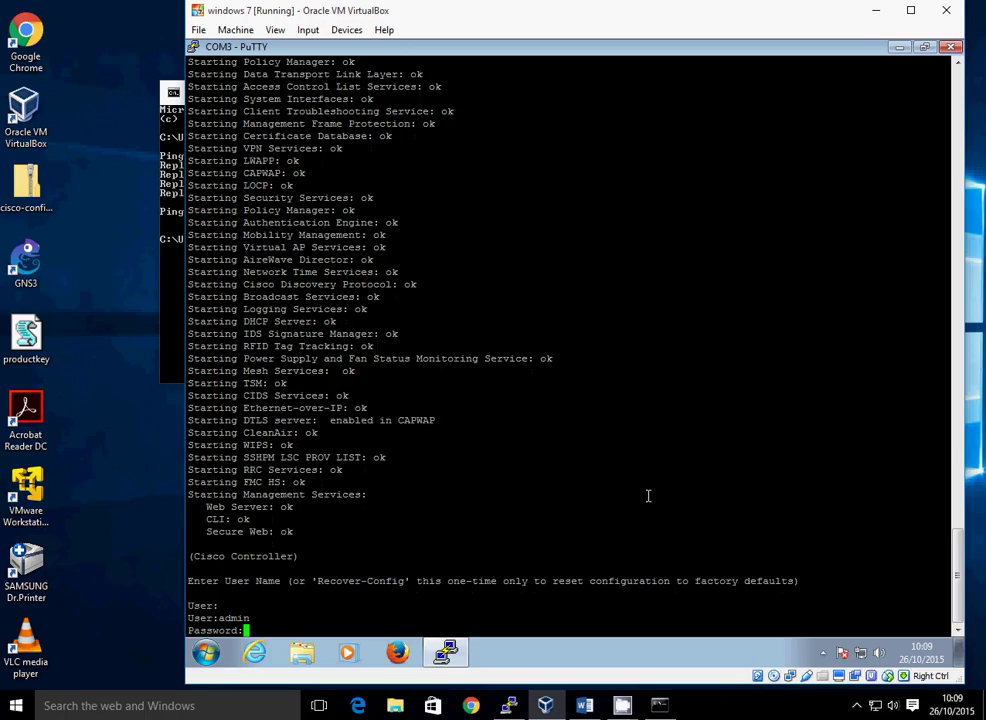
text(**********)
key(Return)
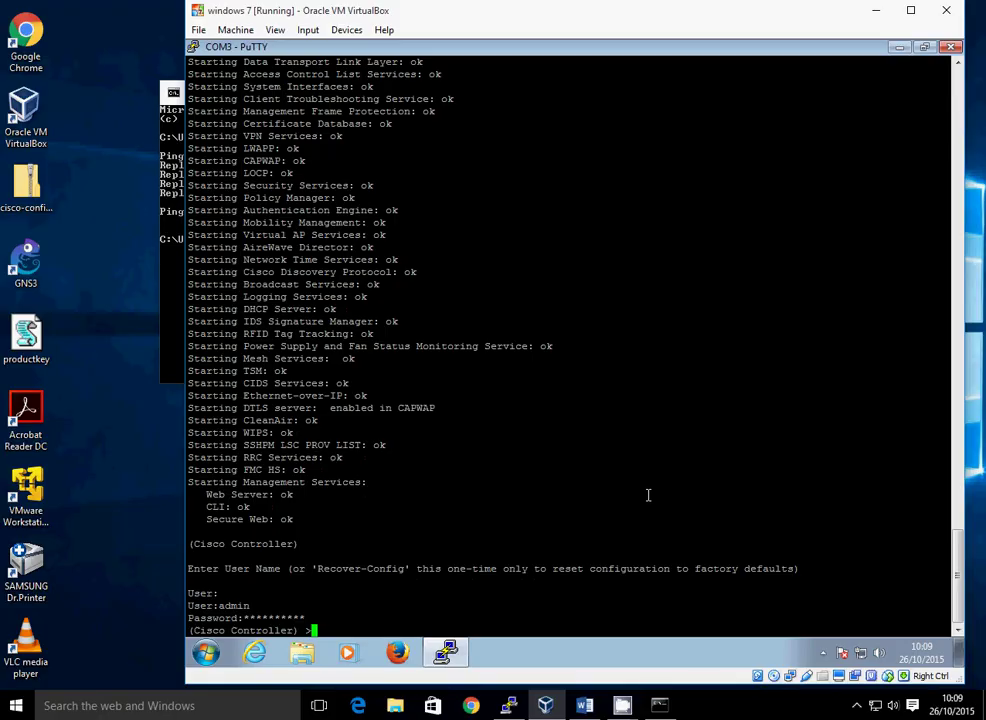
click(168, 178)
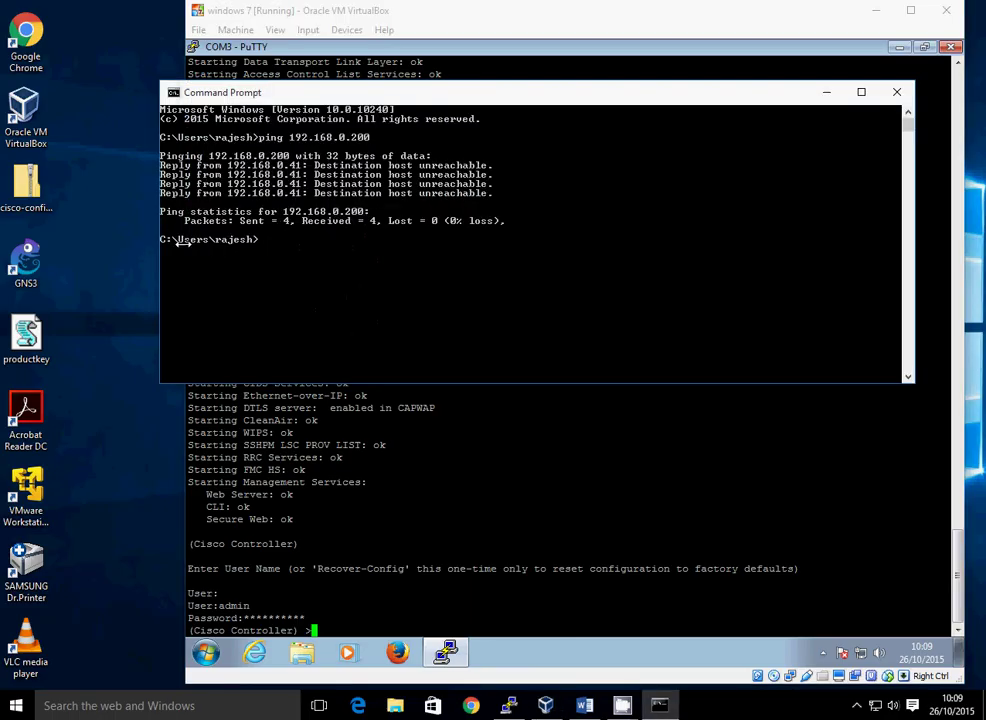
- Rerun the ping to 192.168.0.200, now getting 4 replies with 0% loss
key(Up)
key(Return)
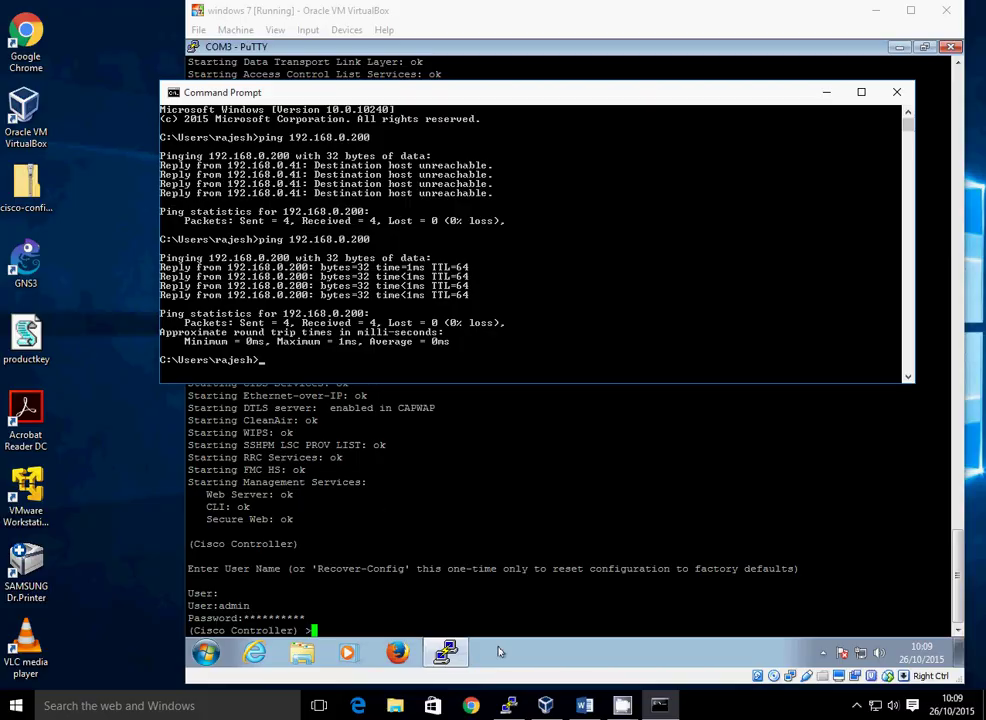
click(470, 706)
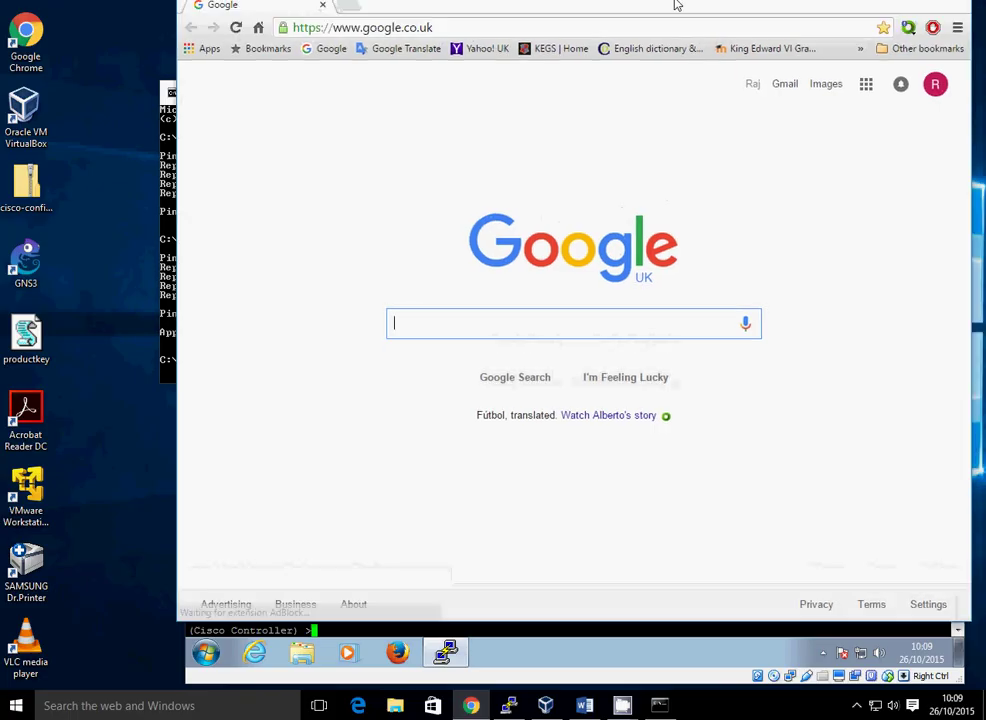
drag(674, 4, 649, 35)
click(513, 67)
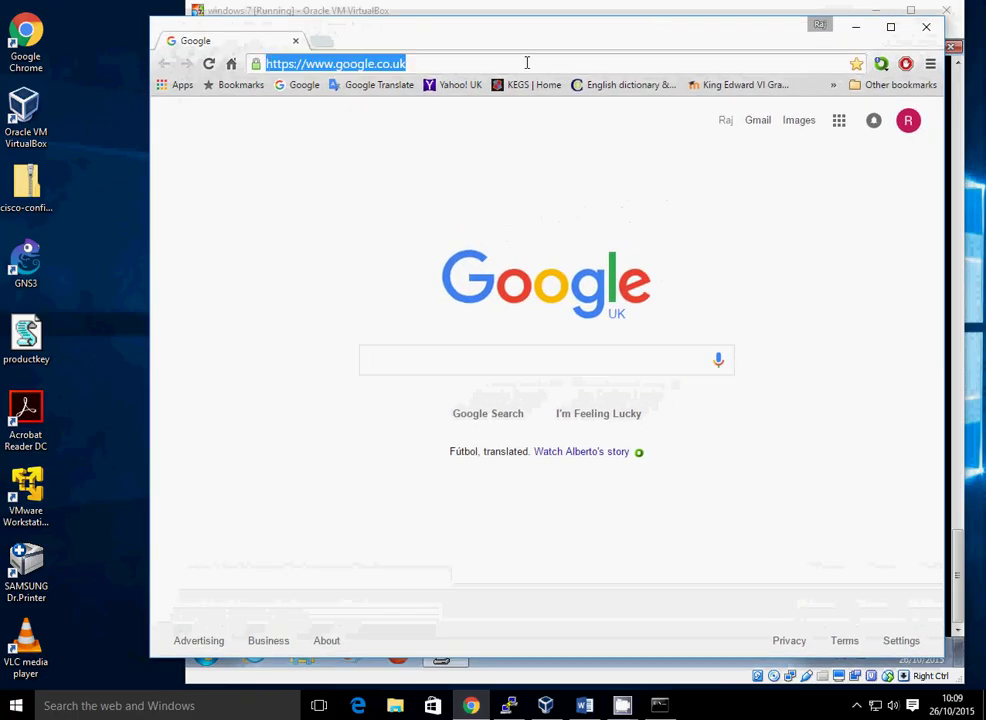
text(192.168.0.)
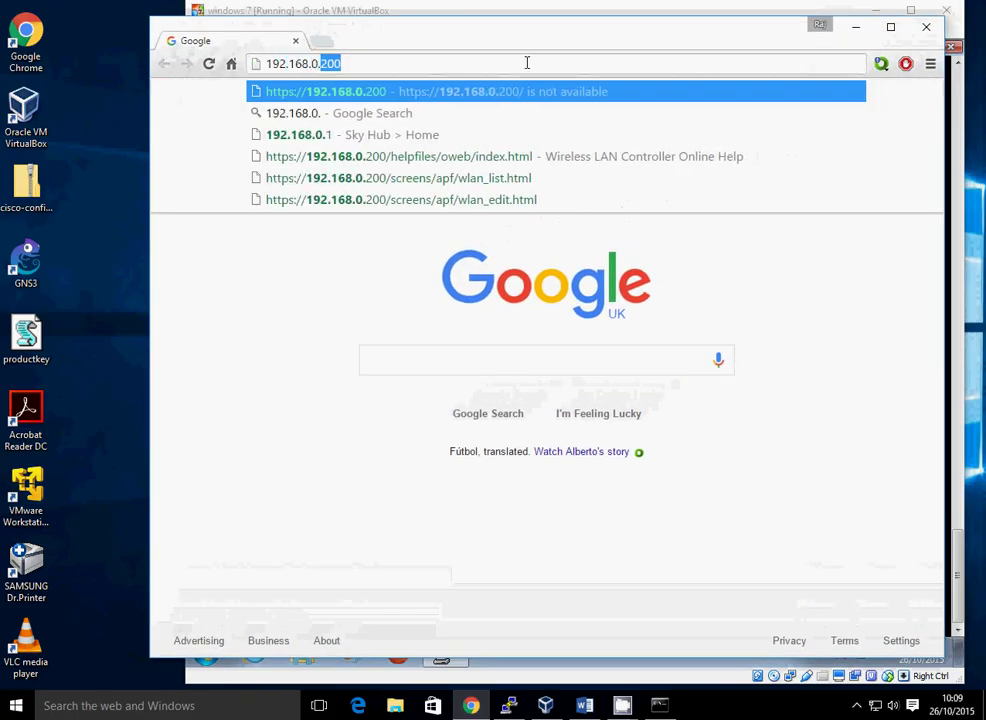
text(200)
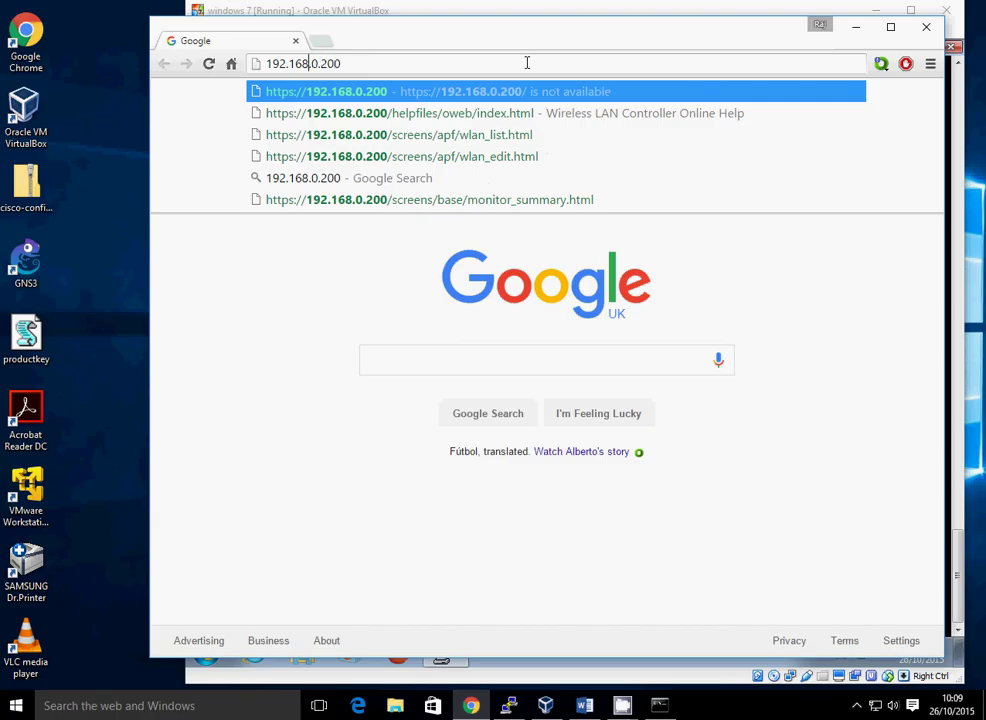
key(Home)
text(https://)
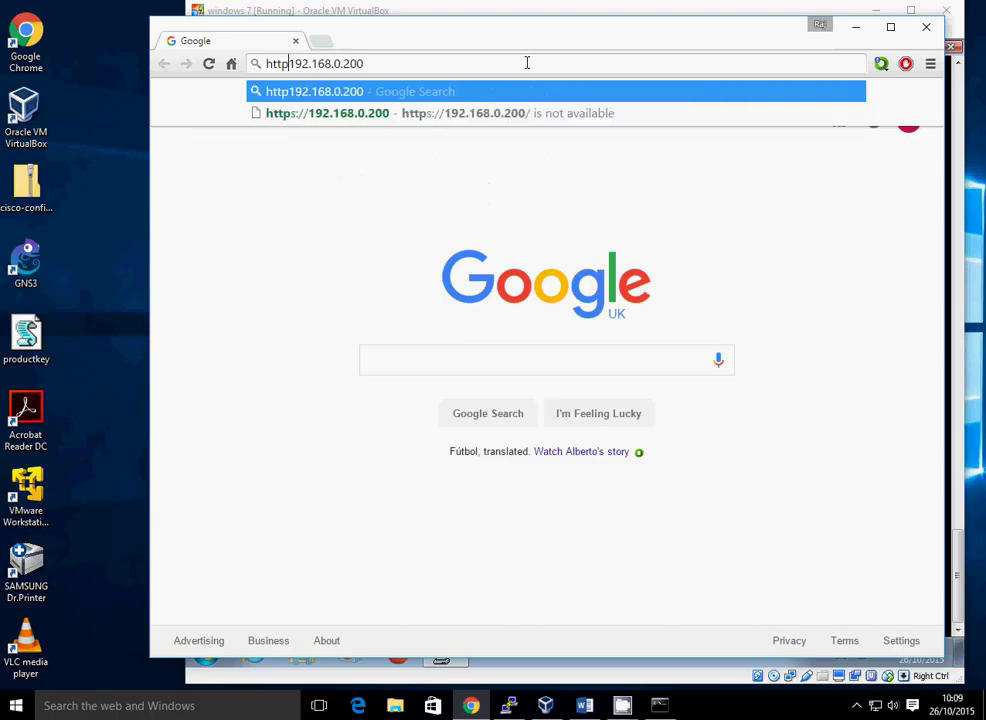
key(Return)
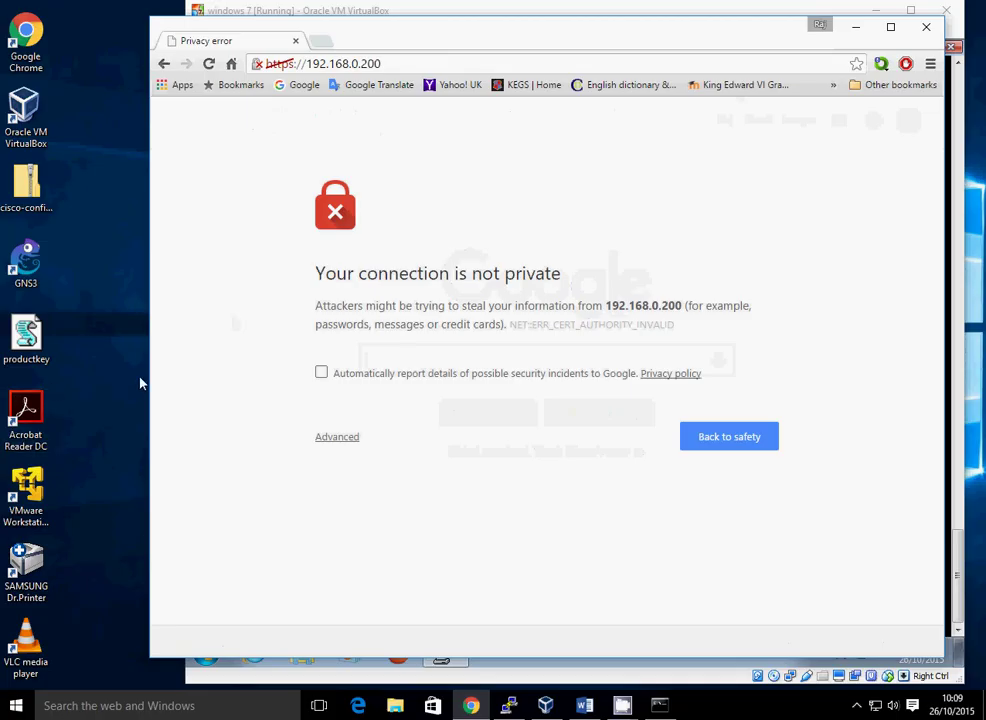
- Resize the Chrome window and proceed past the certificate warning to 192.168.0.200
drag(149, 377, 4, 398)
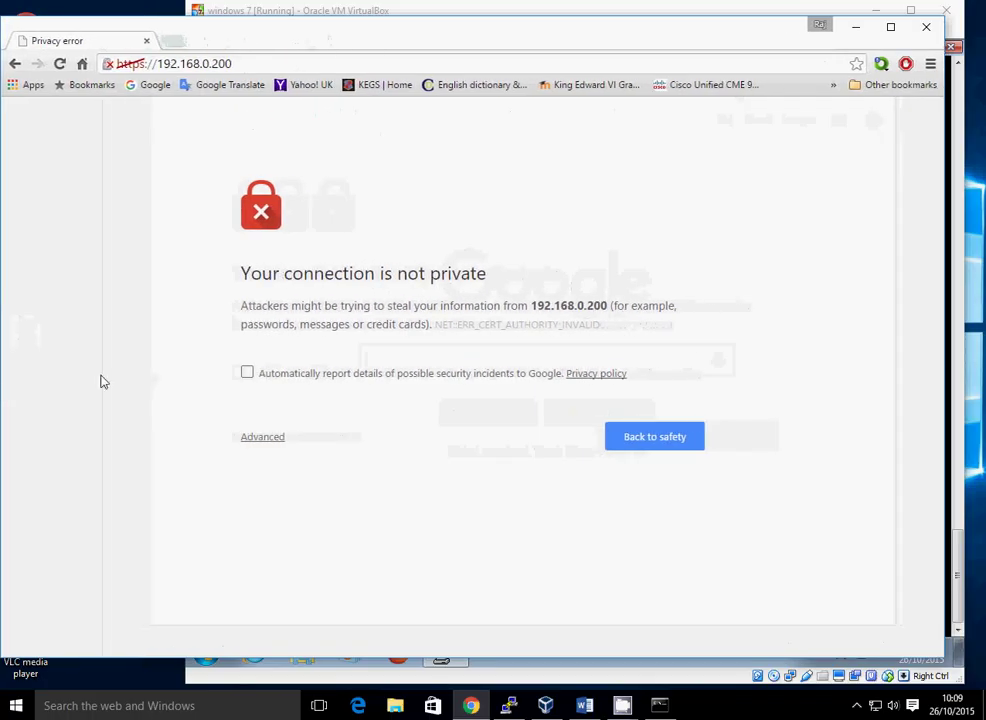
drag(455, 48, 469, 24)
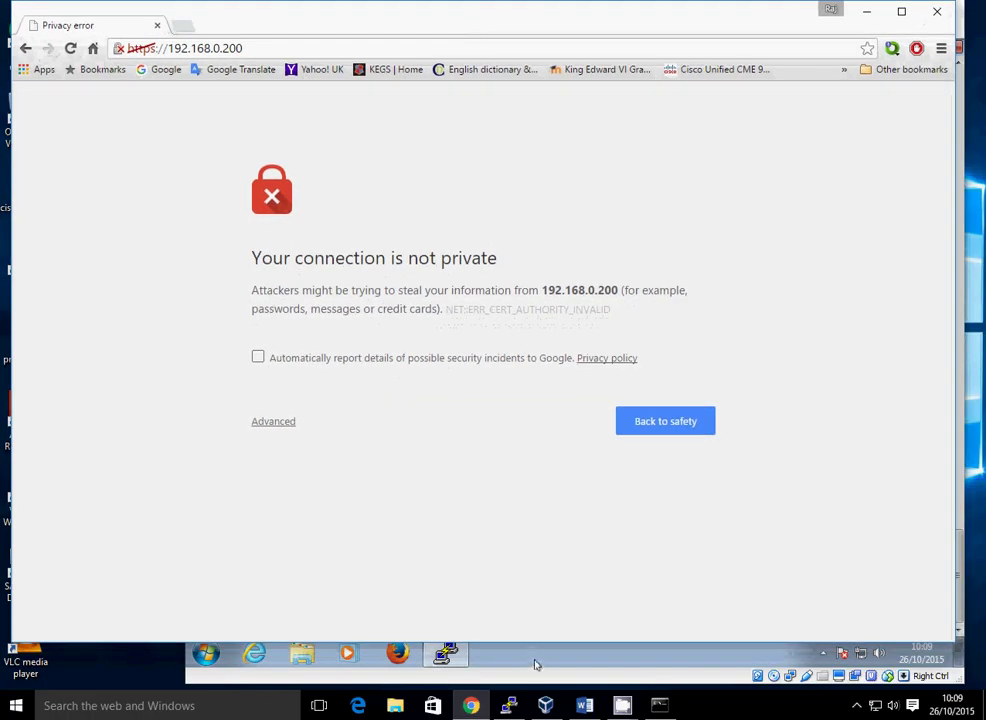
drag(538, 640, 537, 685)
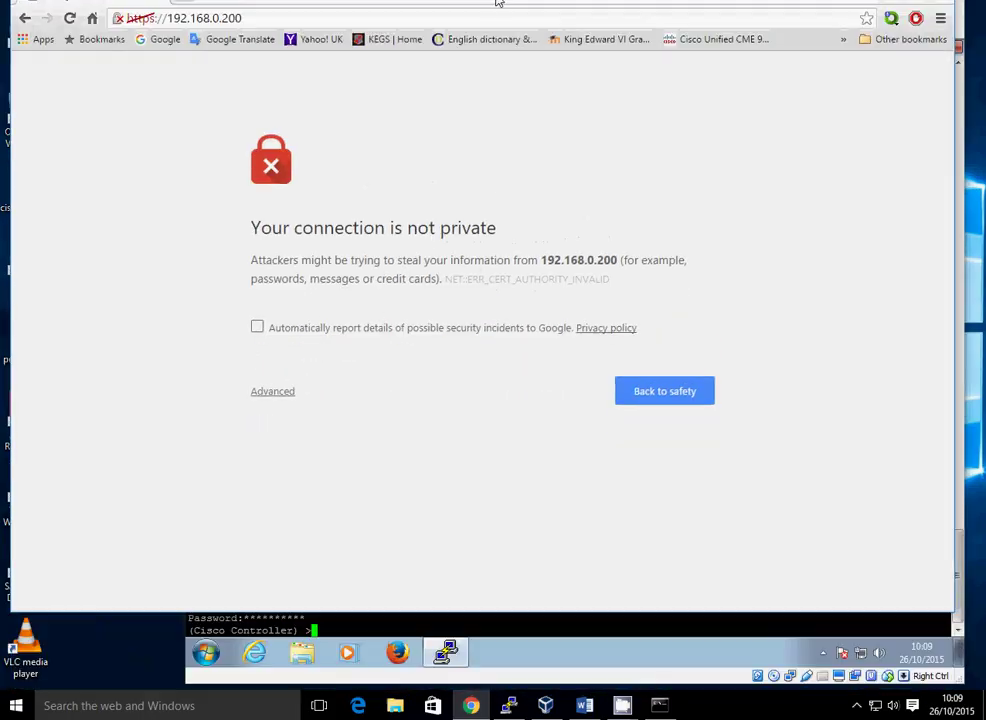
drag(492, 22, 489, 26)
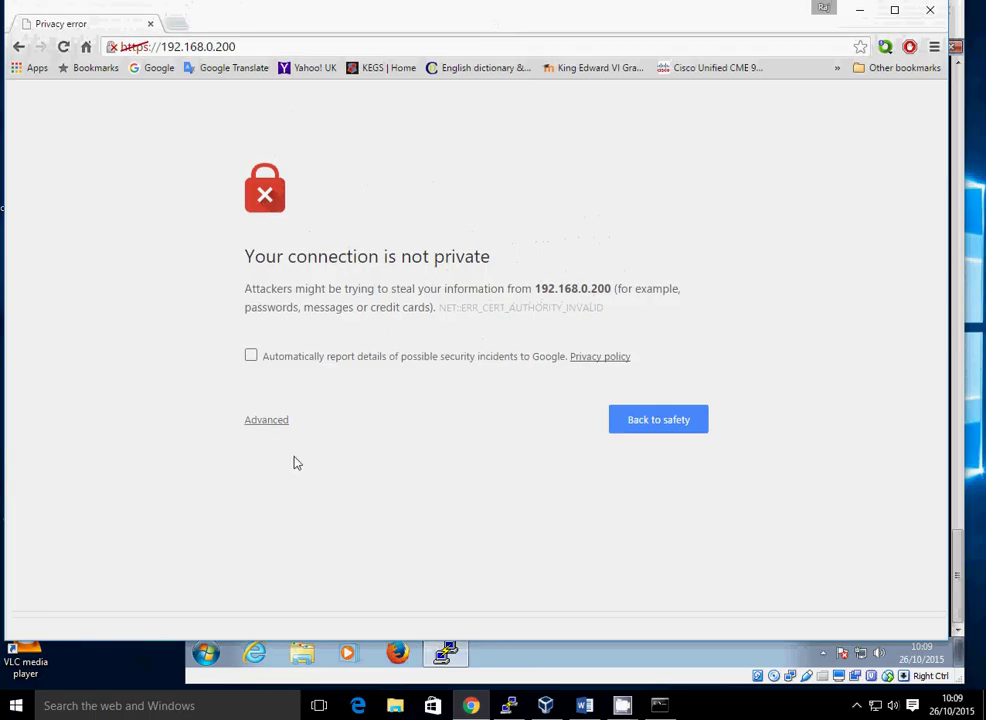
click(268, 424)
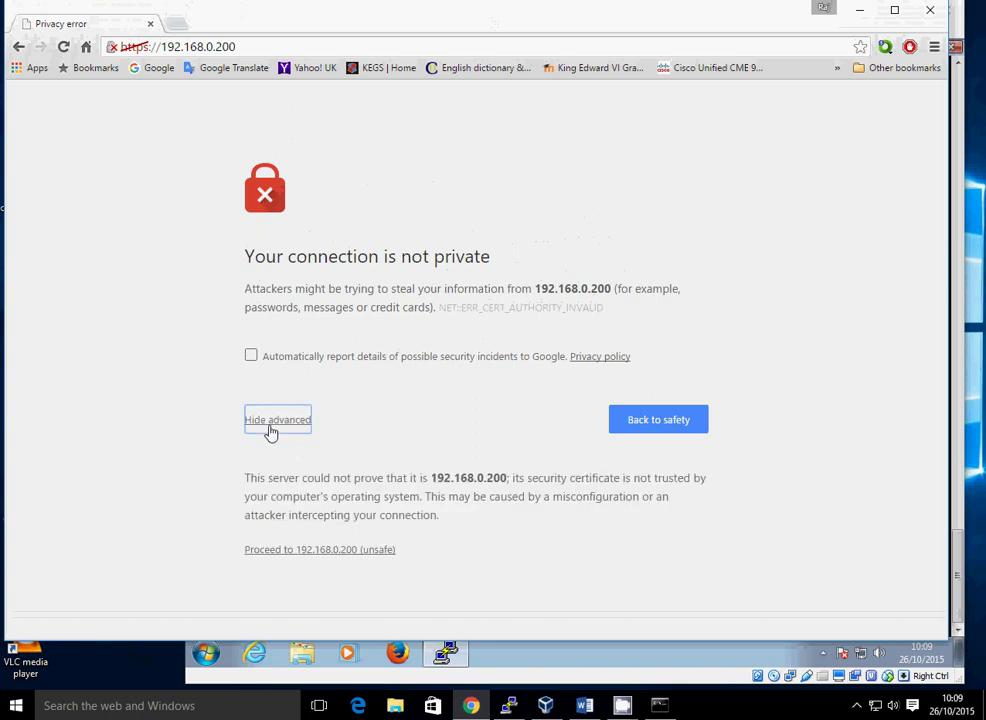
click(306, 550)
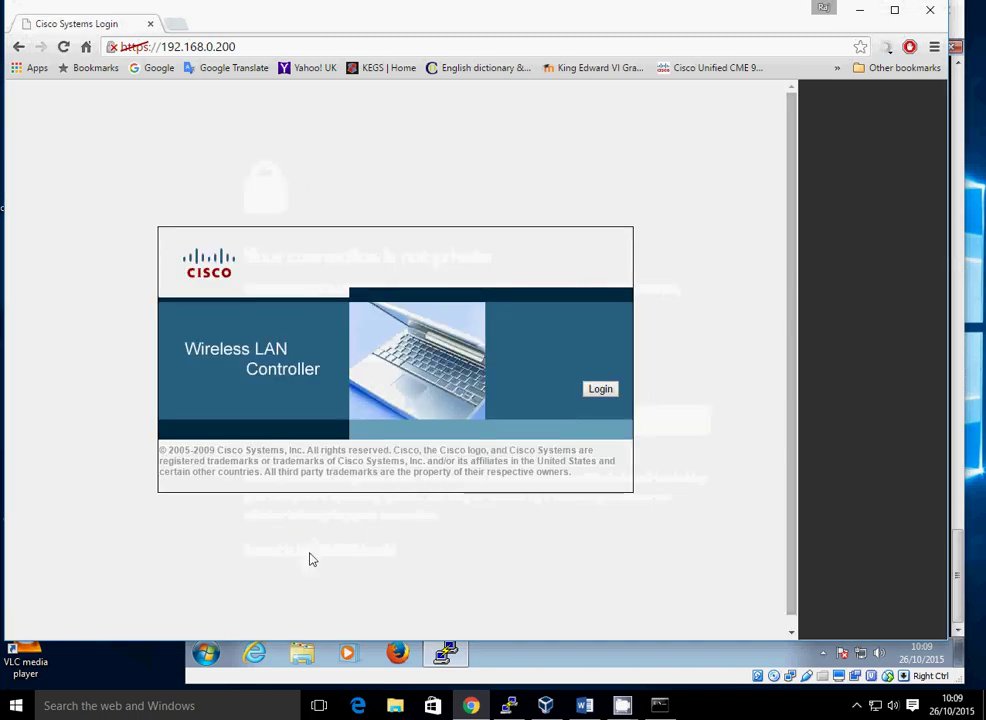
- Log in to the WLC web GUI with the admin credentials, reaching the WLC1 Monitor Summary page
click(608, 396)
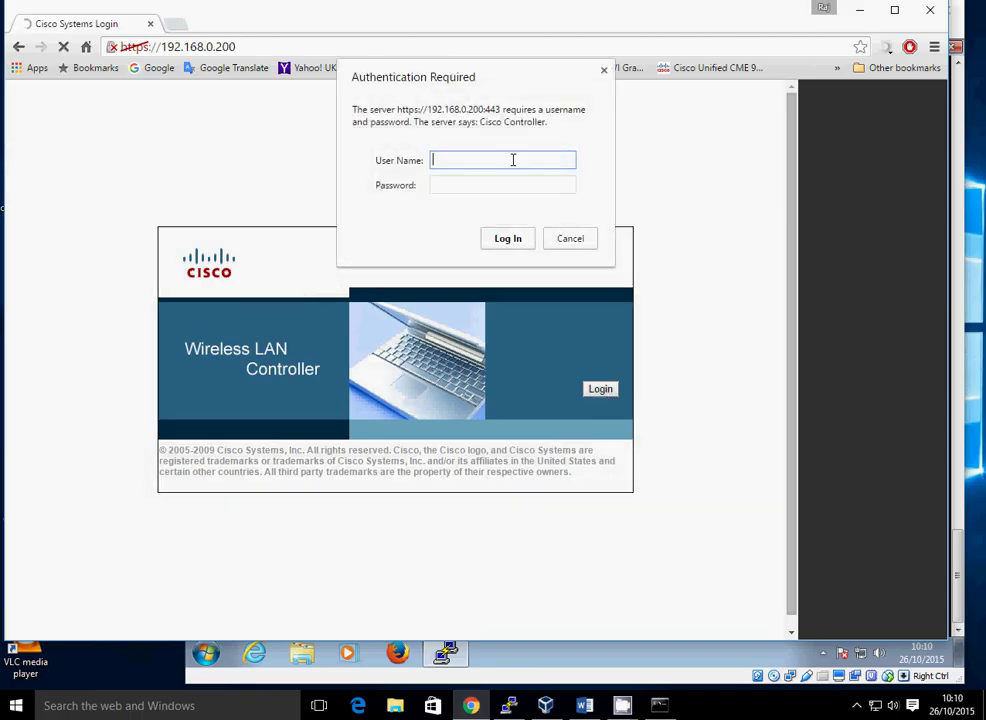
text(admin)
key(Tab)
text(a)
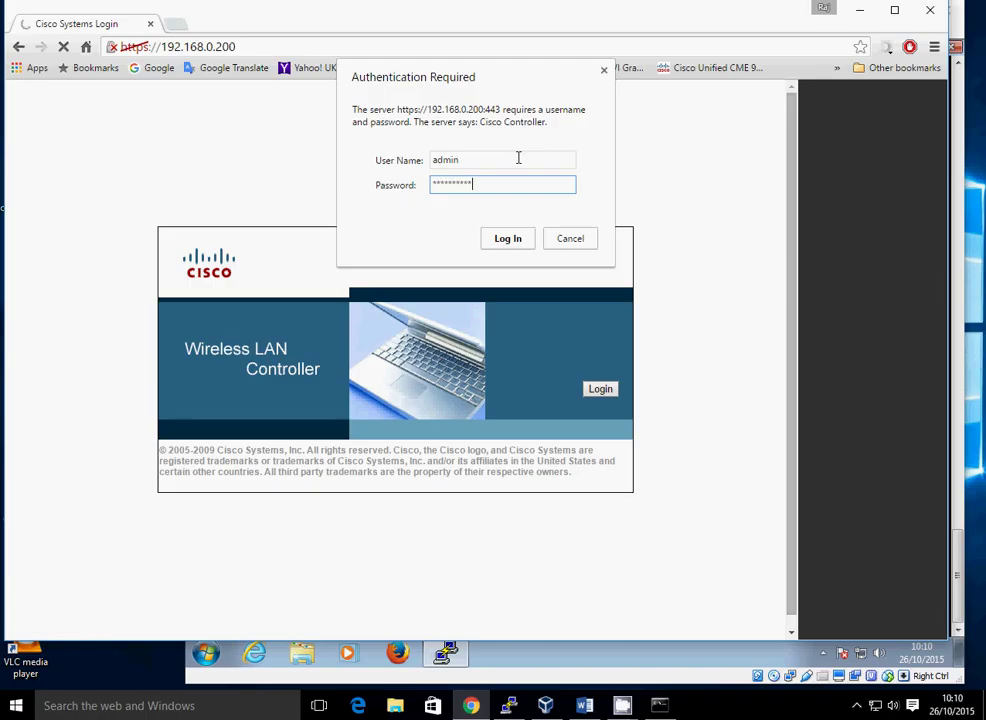
key(Return)
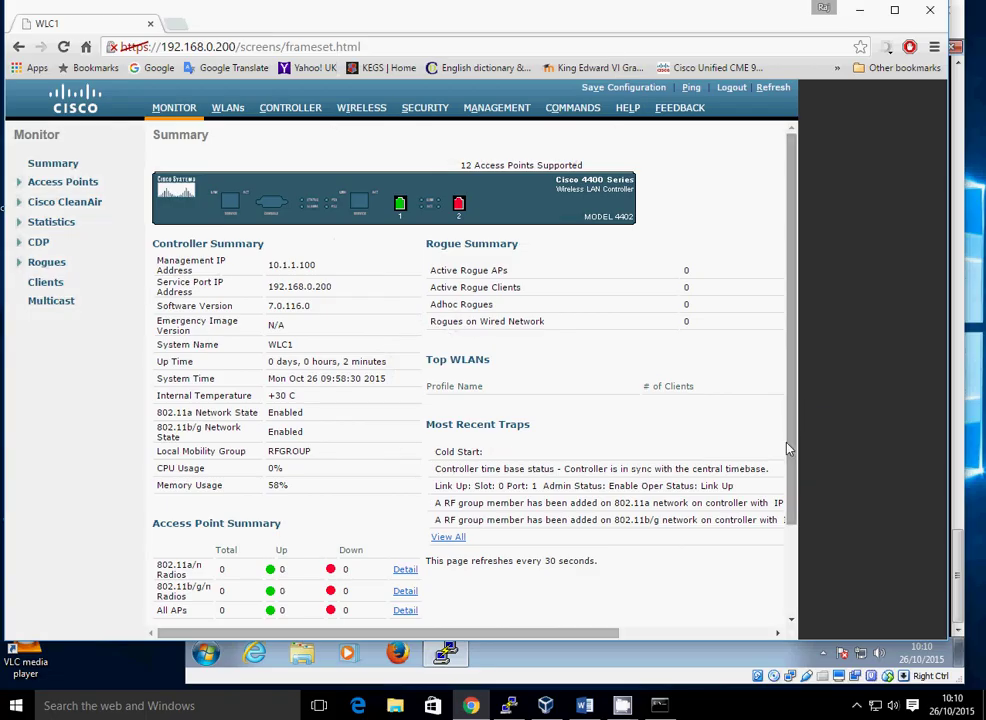
- Scroll the WLC1 Summary page, make the VM fill the screen, then return to the desktop
scroll(608, 361, down, 1)
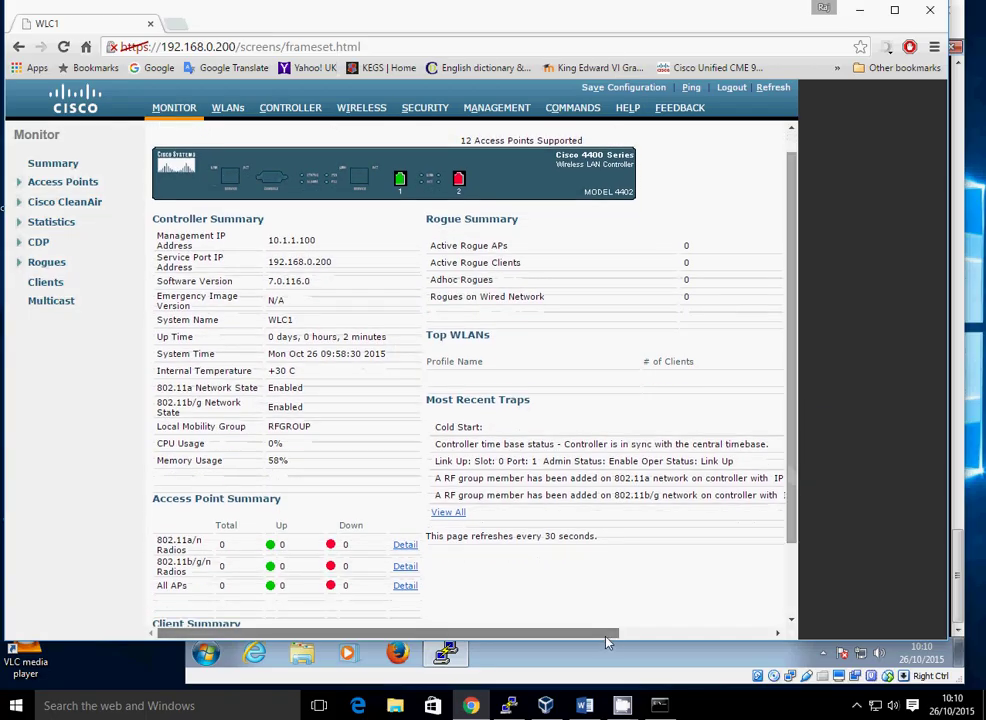
scroll(686, 613, right, 1)
click(895, 10)
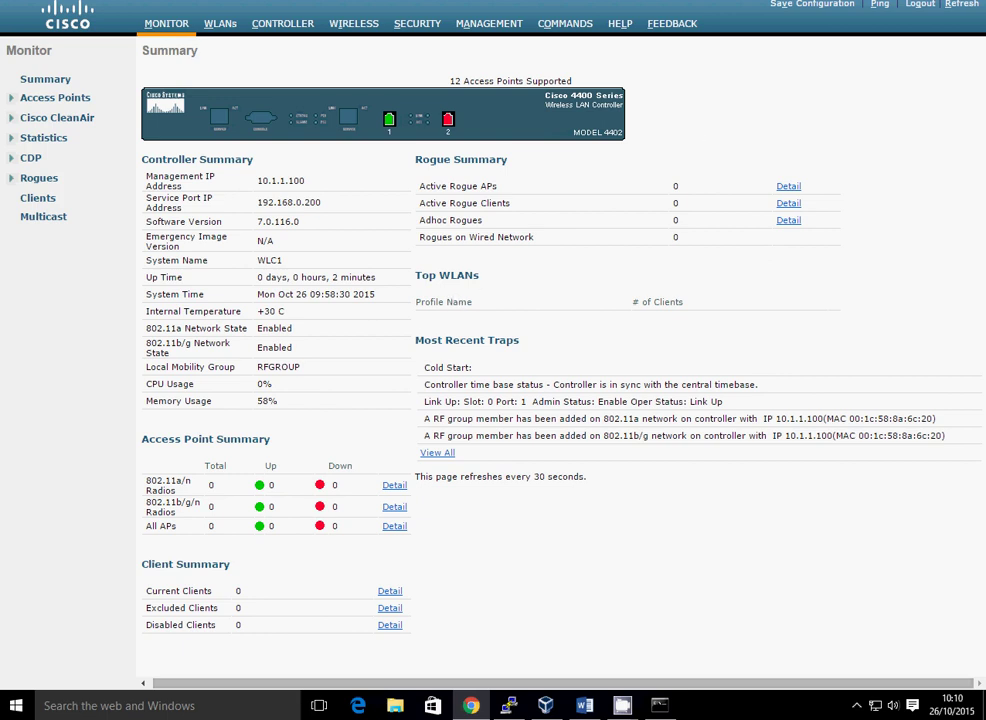
key(alt+Tab)
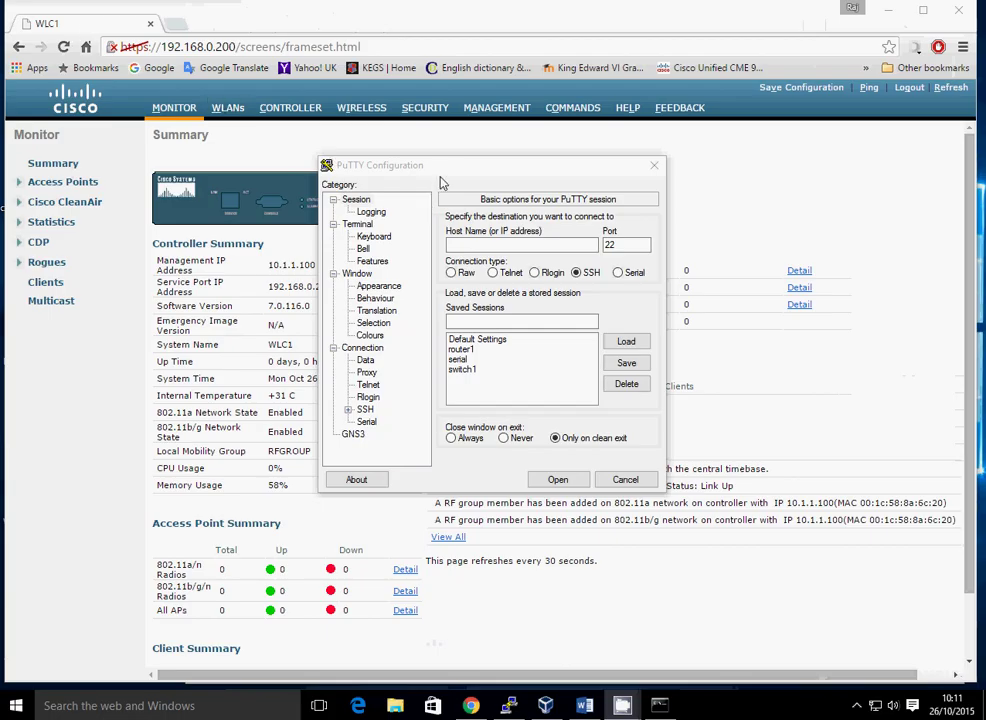
- Open a PuTTY Telnet session to 192.168.0.200 on port 23, then return to the browser
drag(480, 110, 549, 170)
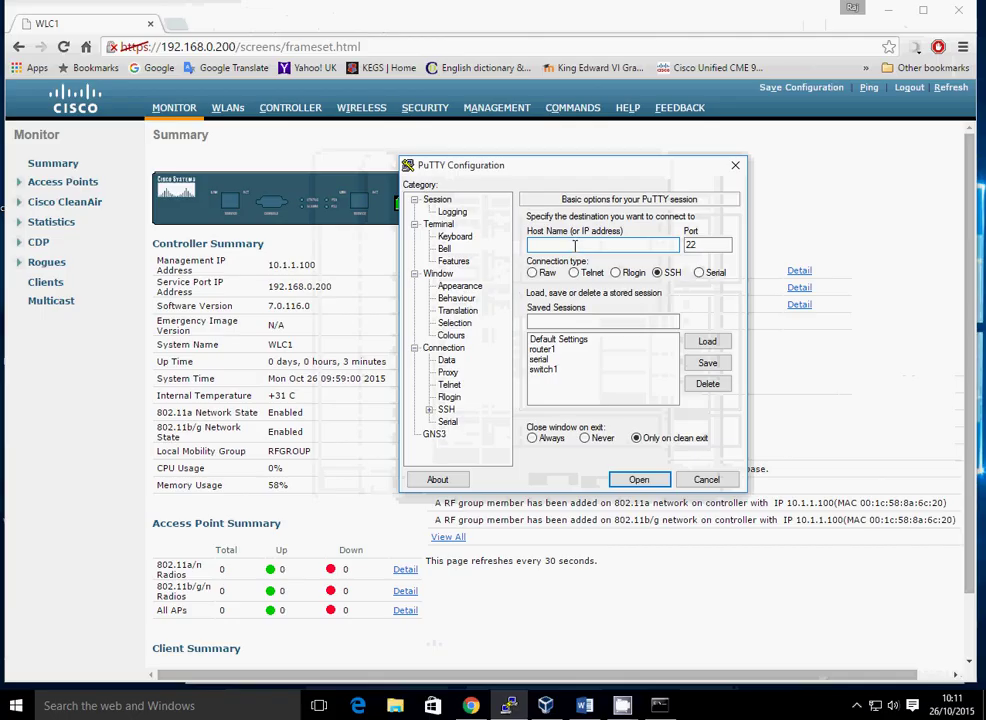
click(574, 272)
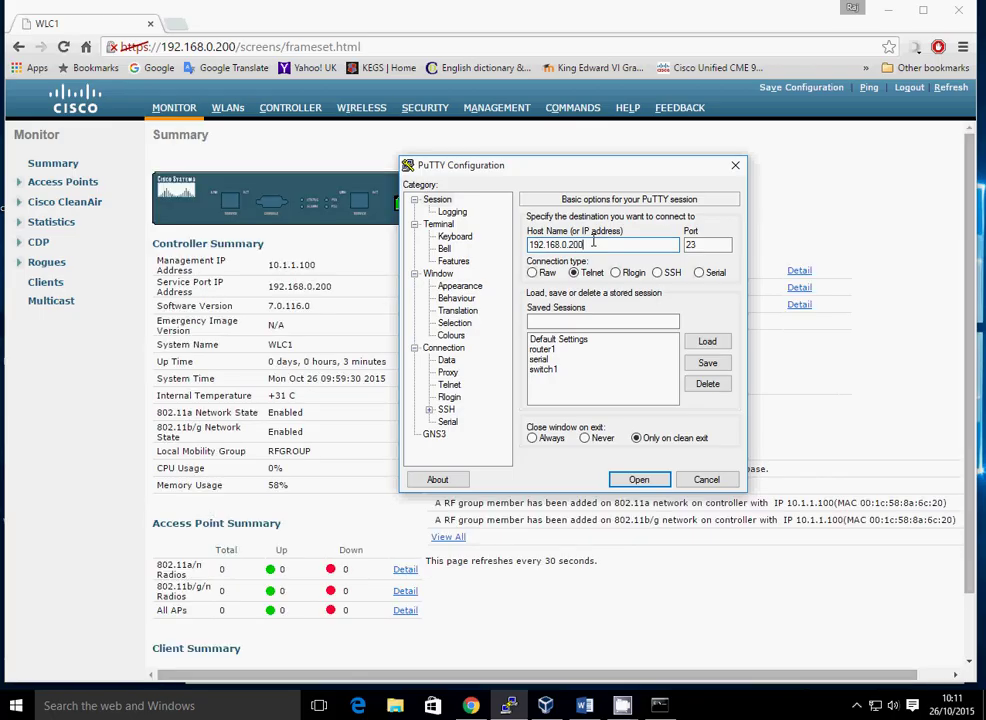
click(636, 480)
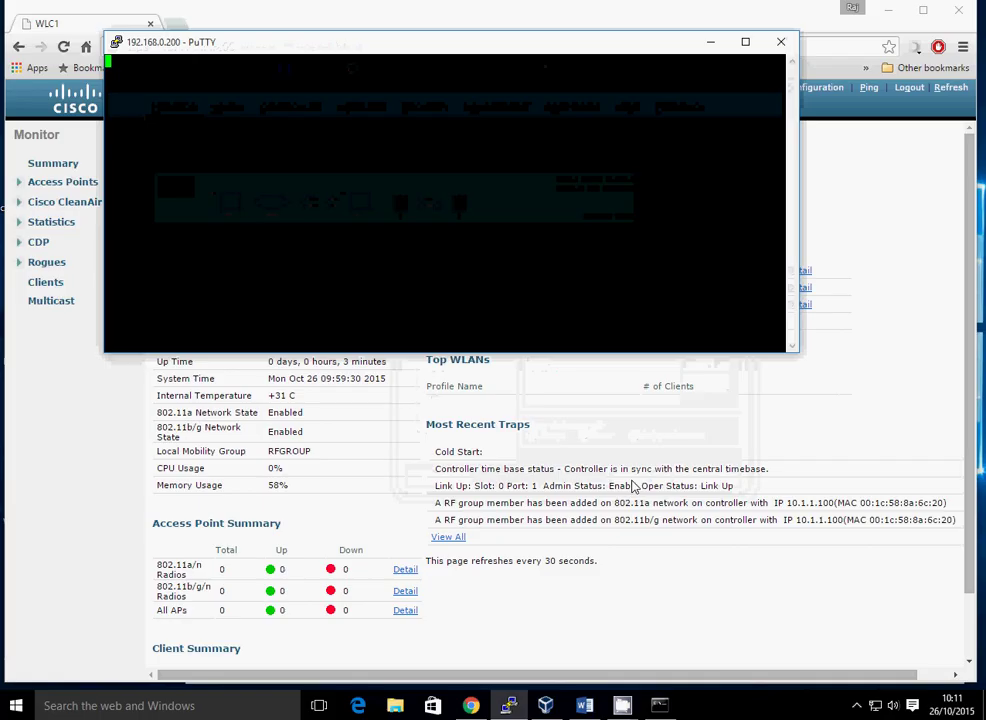
click(633, 487)
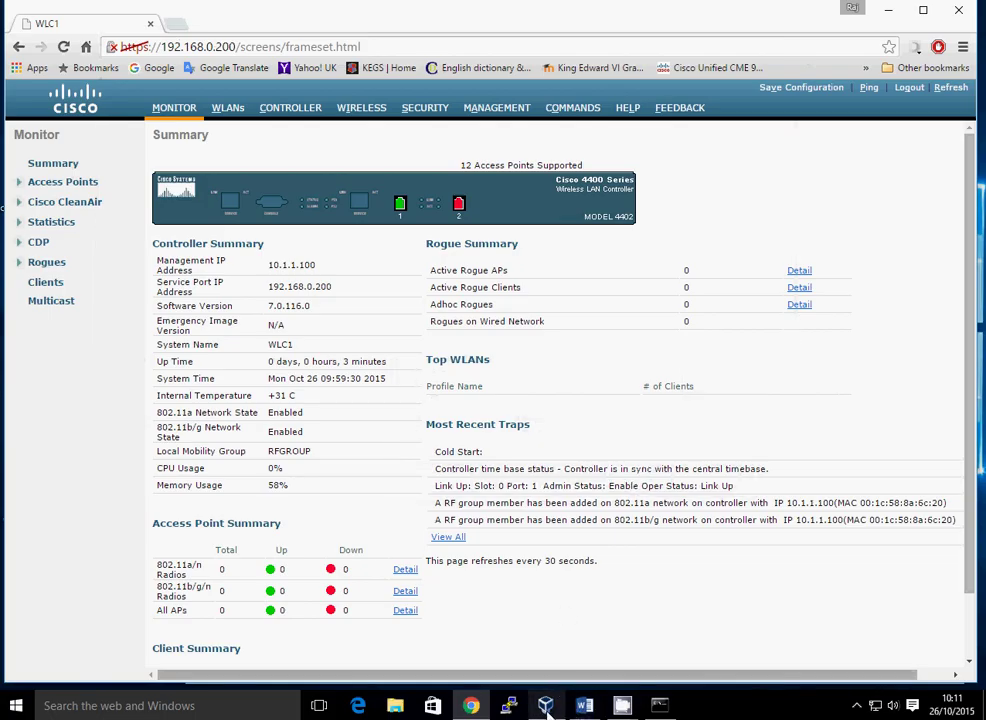
- In the Word lab notes, highlight objective 3 about allowing telnet connections, then minimize Word
click(585, 705)
scroll(577, 345, up, 15)
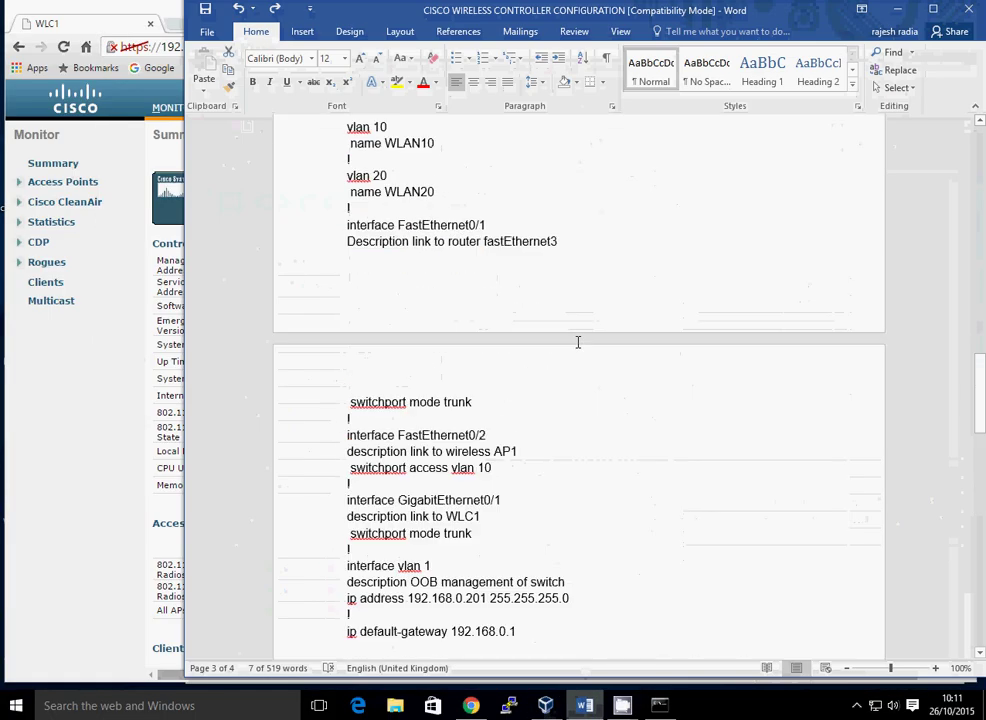
scroll(577, 355, up, 5)
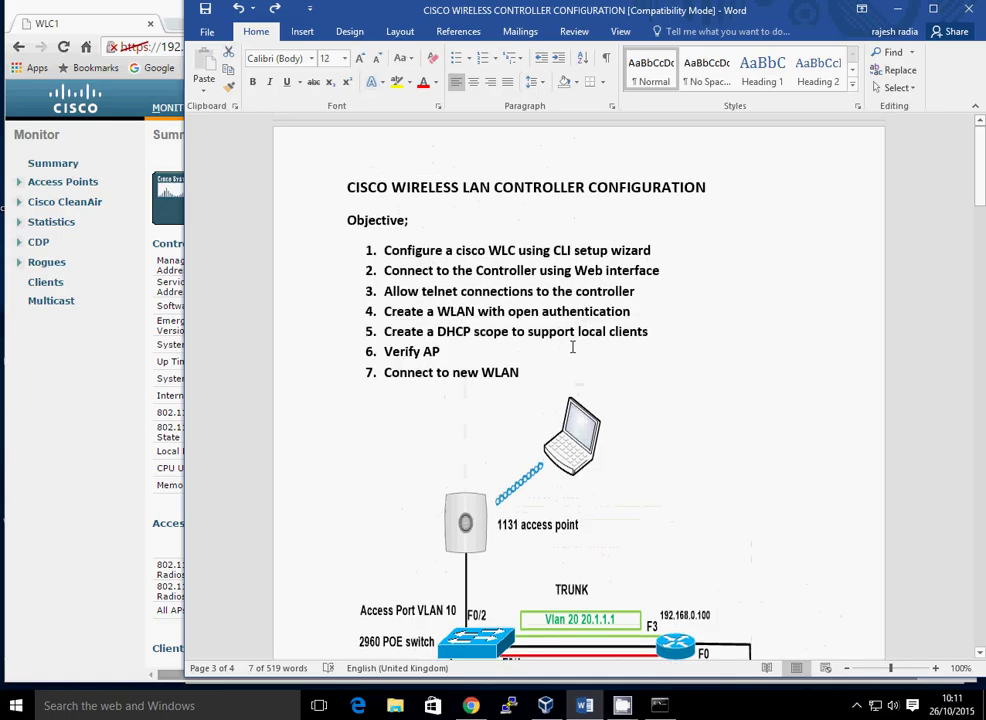
drag(386, 291, 656, 295)
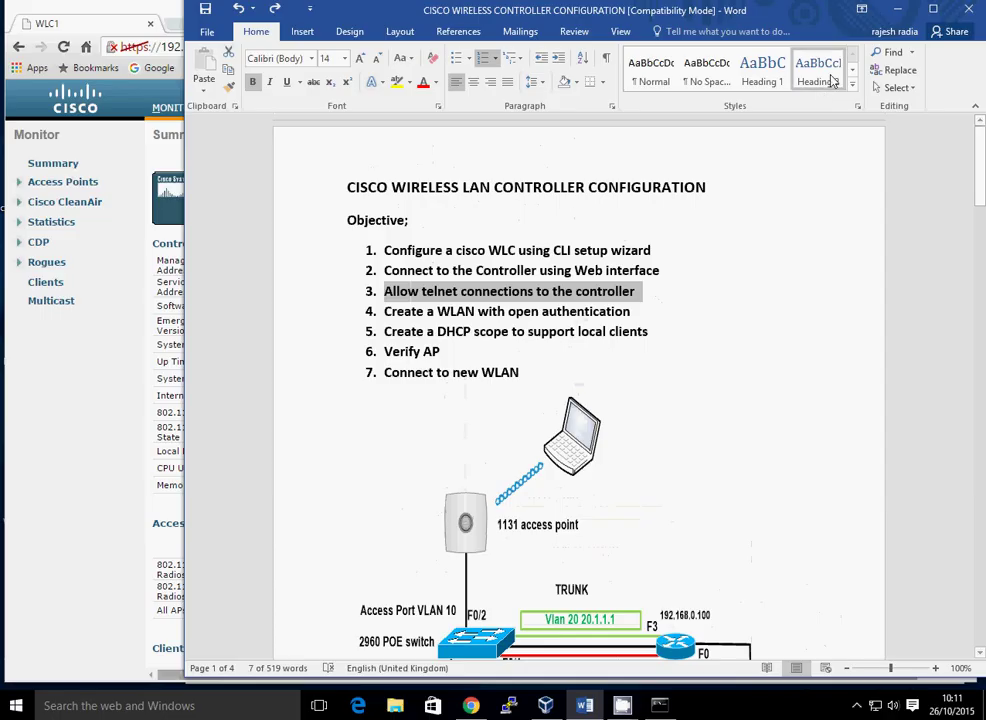
click(897, 9)
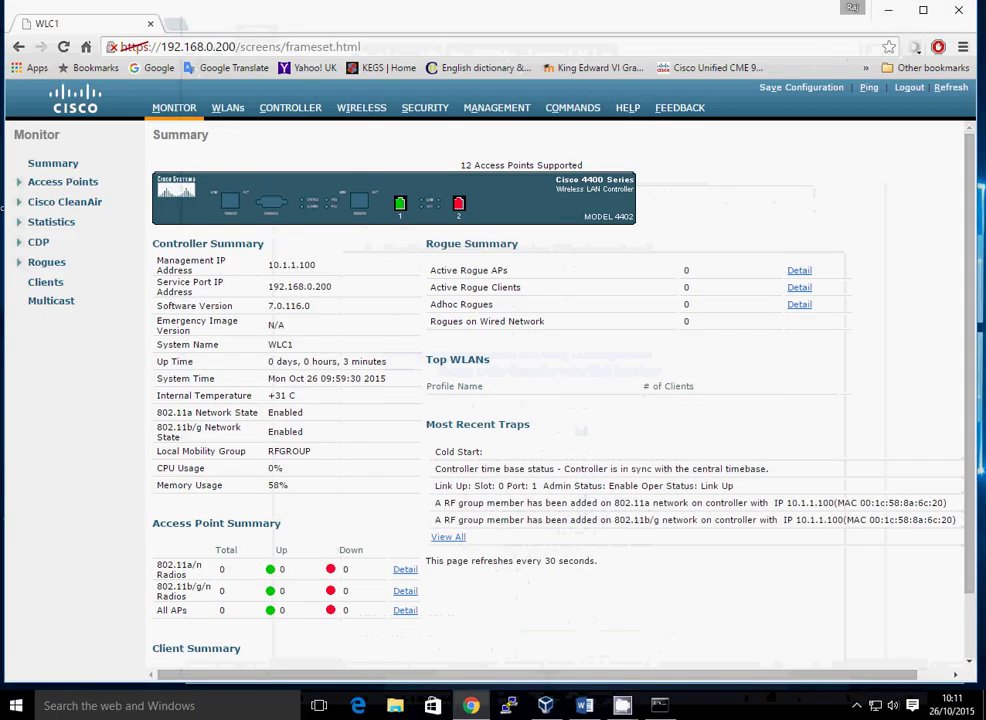
- Open MANAGEMENT > Telnet-SSH, showing new Telnet sessions set to No and SSH to Yes
click(503, 117)
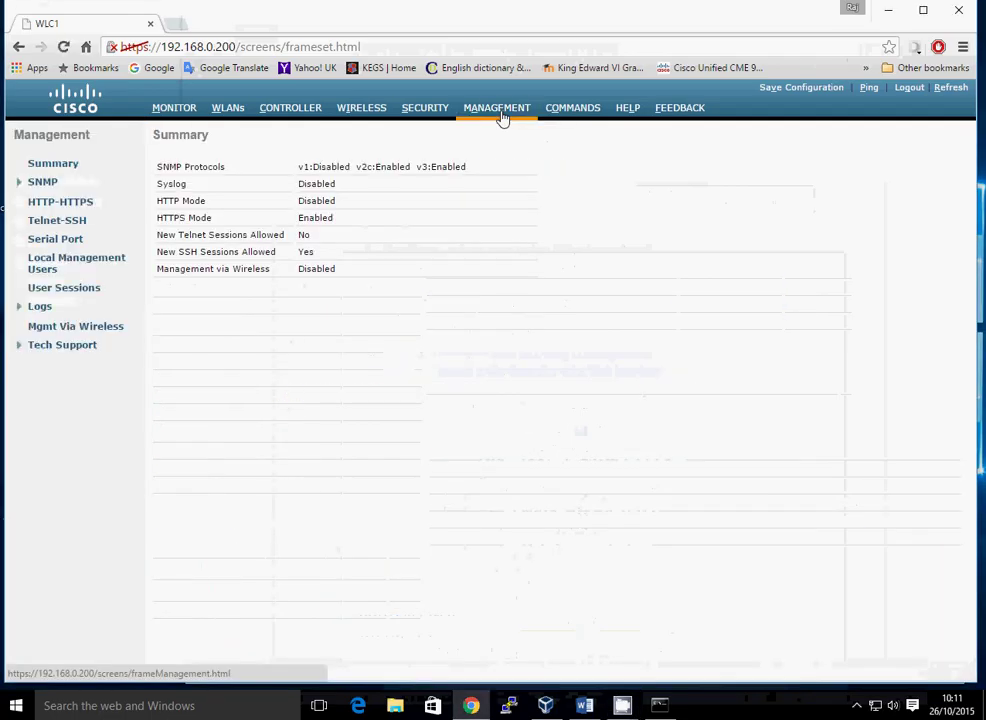
click(37, 224)
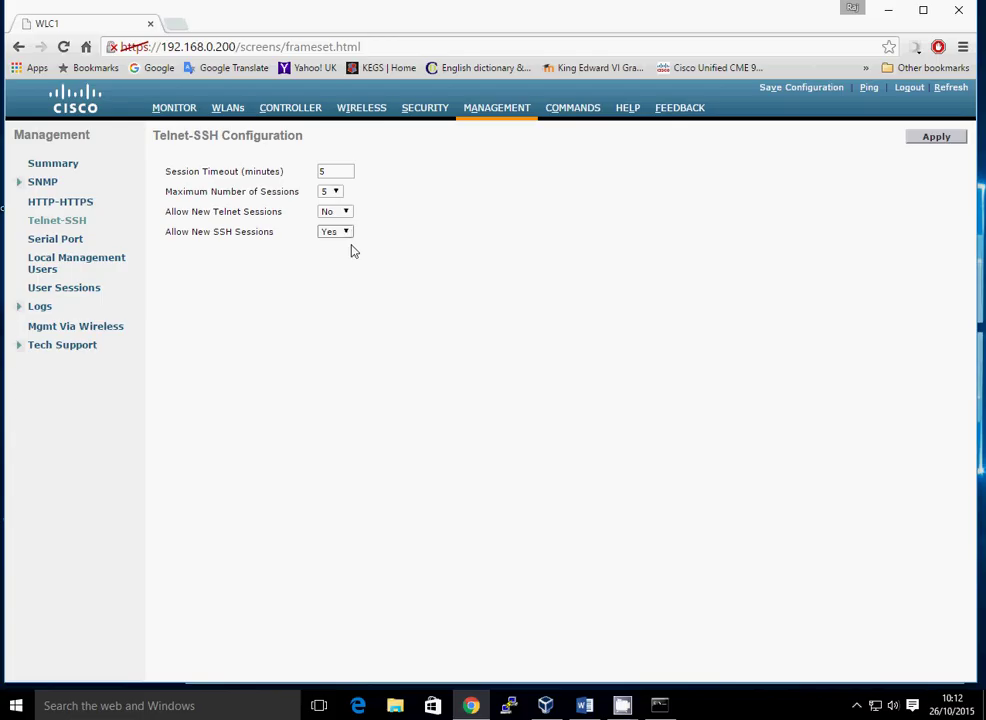
- Open a PuTTY SSH session to 192.168.0.200 and accept the controller's host key
mouse_move(665, 712)
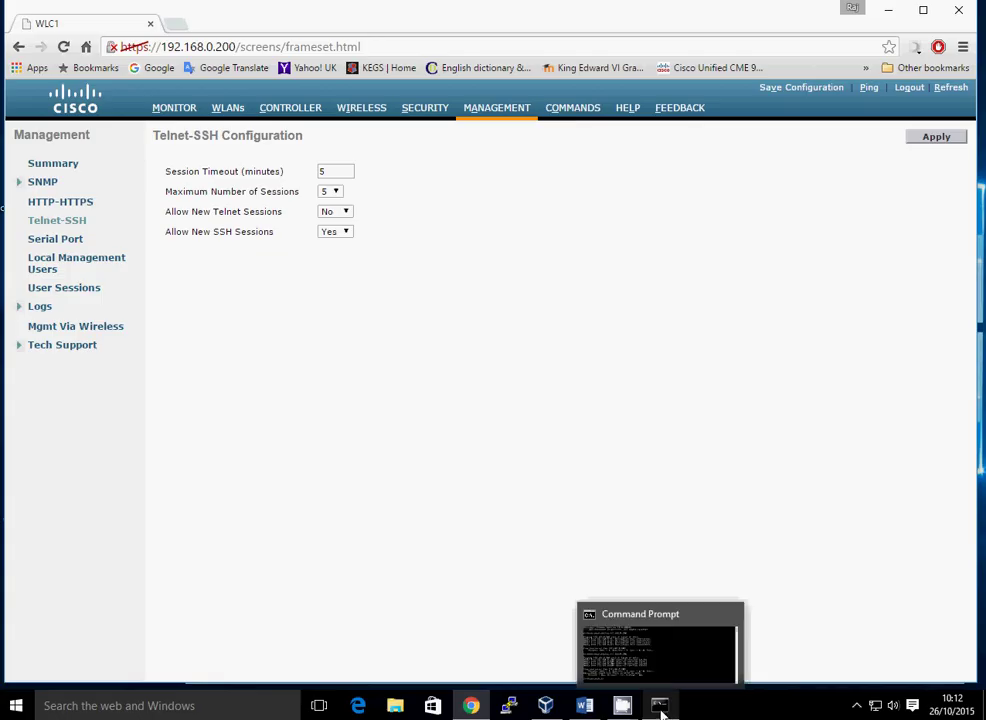
click(509, 706)
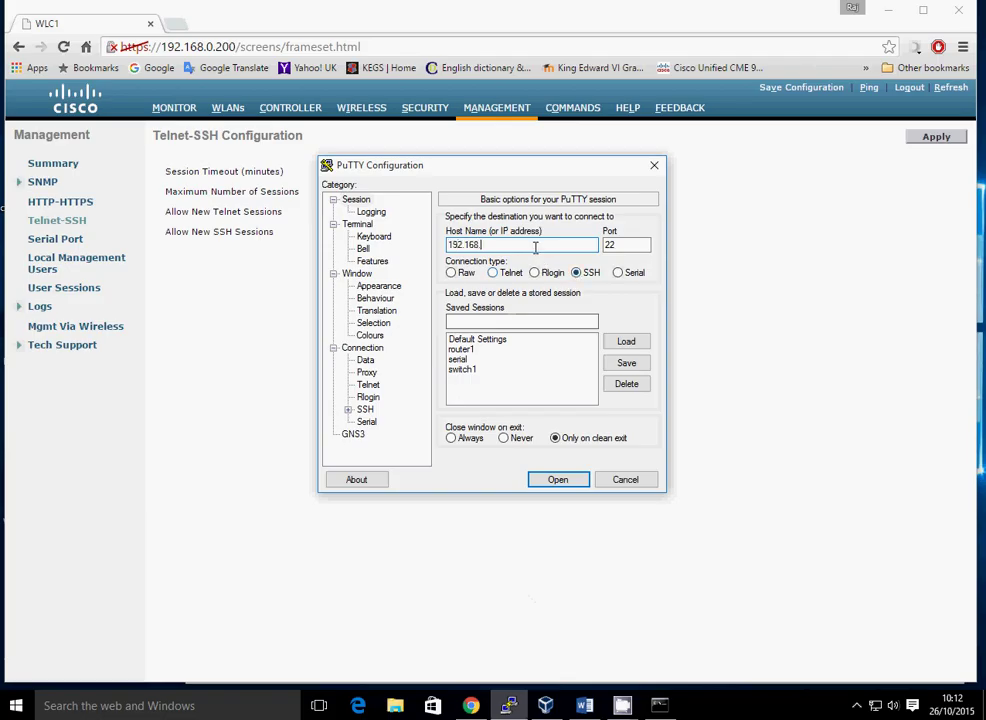
text(00)
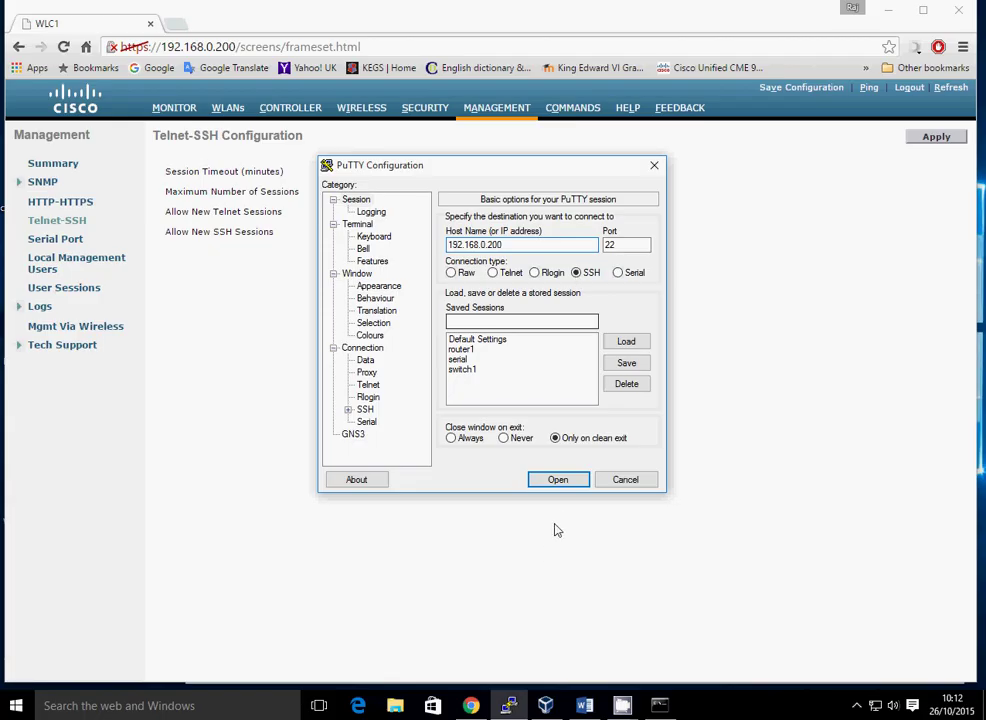
click(558, 480)
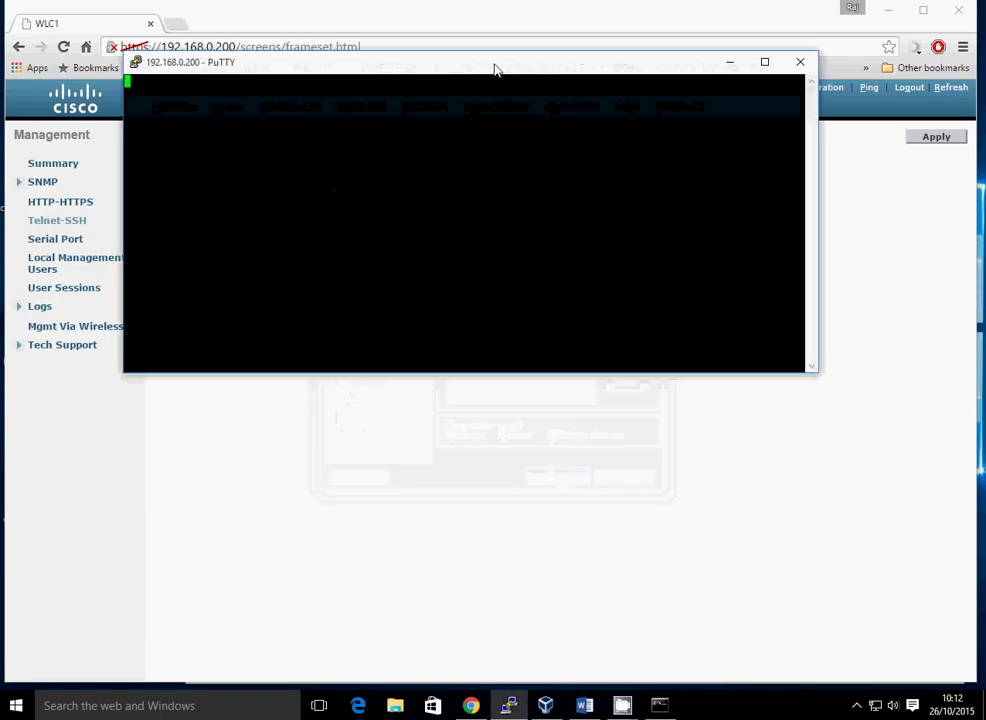
drag(495, 69, 556, 180)
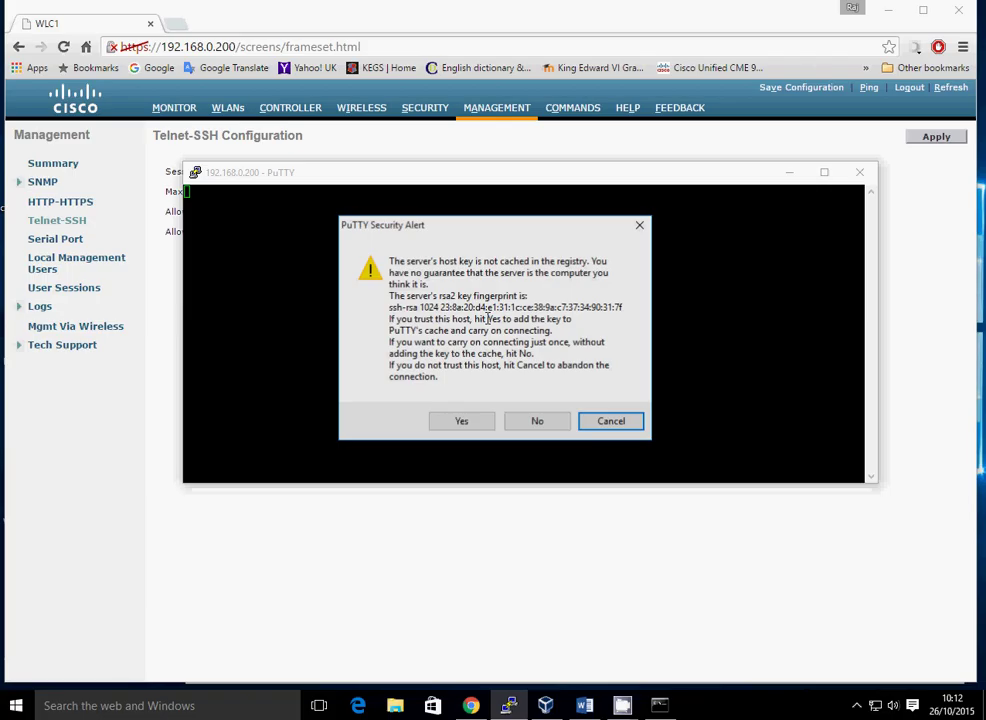
click(461, 421)
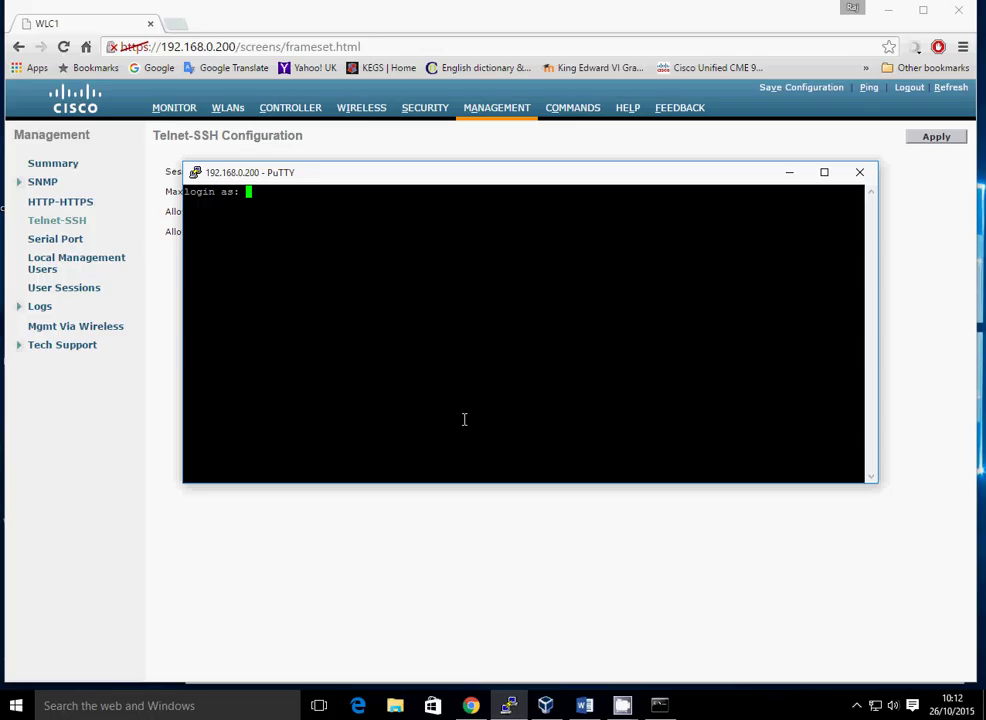
- Log in as admin to reach the Cisco Controller prompt, then close the PuTTY session
text(admin)
key(Return)
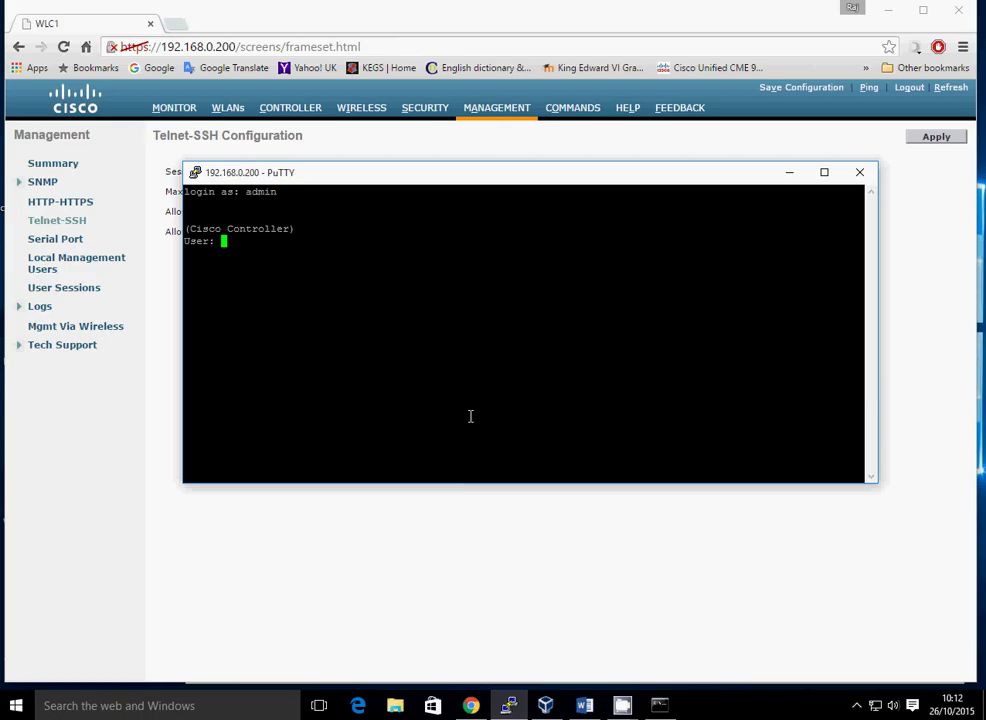
text(admin)
key(Return)
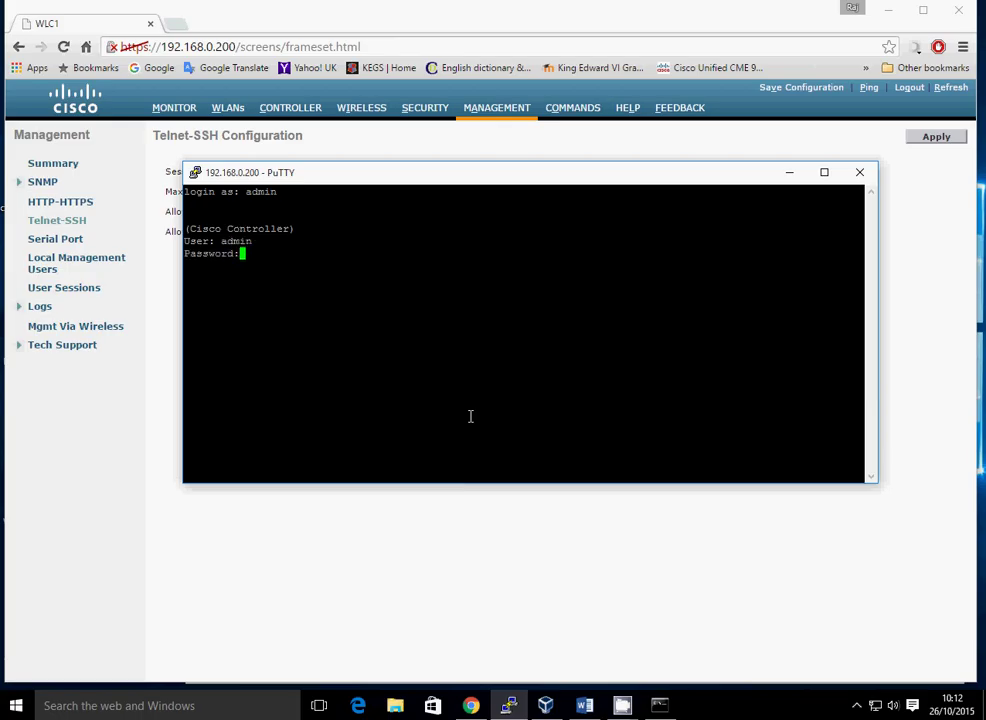
text(**********)
key(Return)
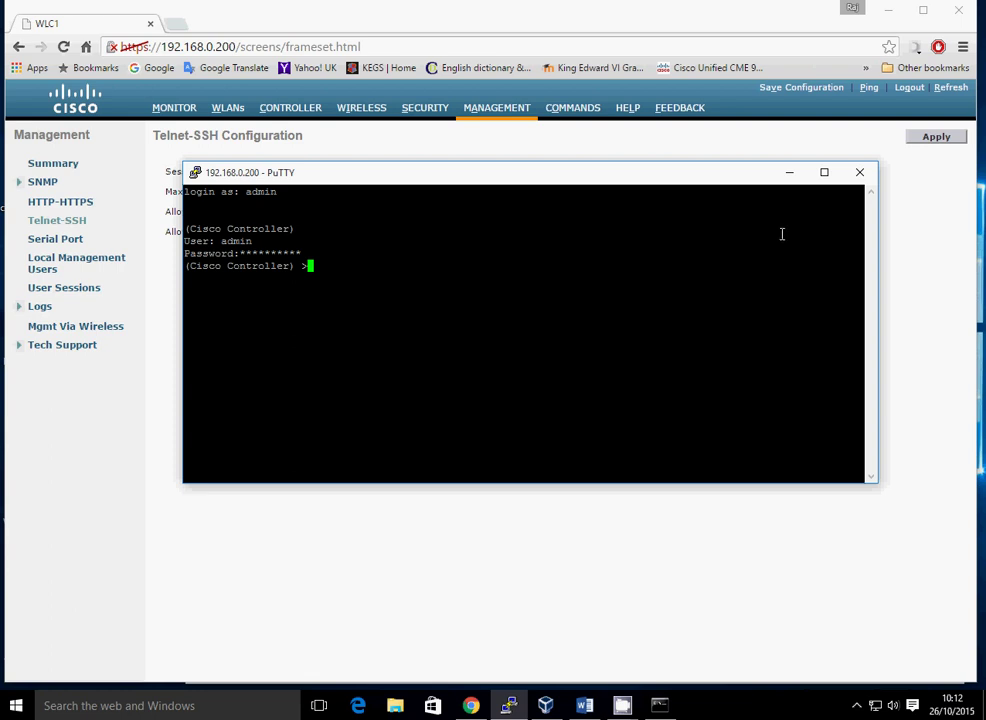
click(859, 172)
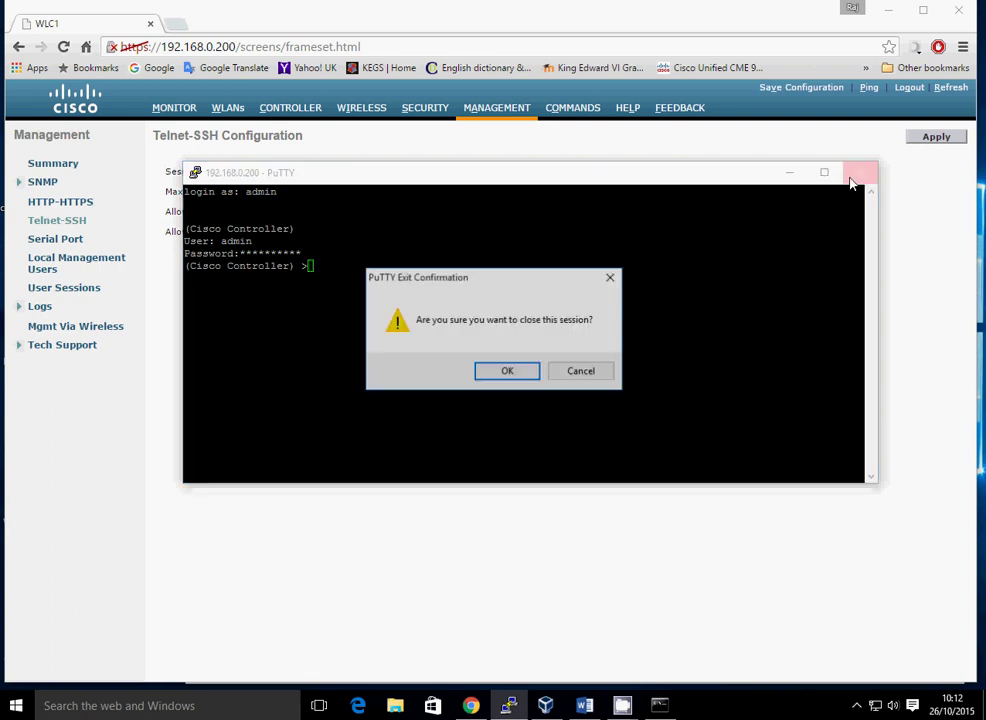
click(505, 372)
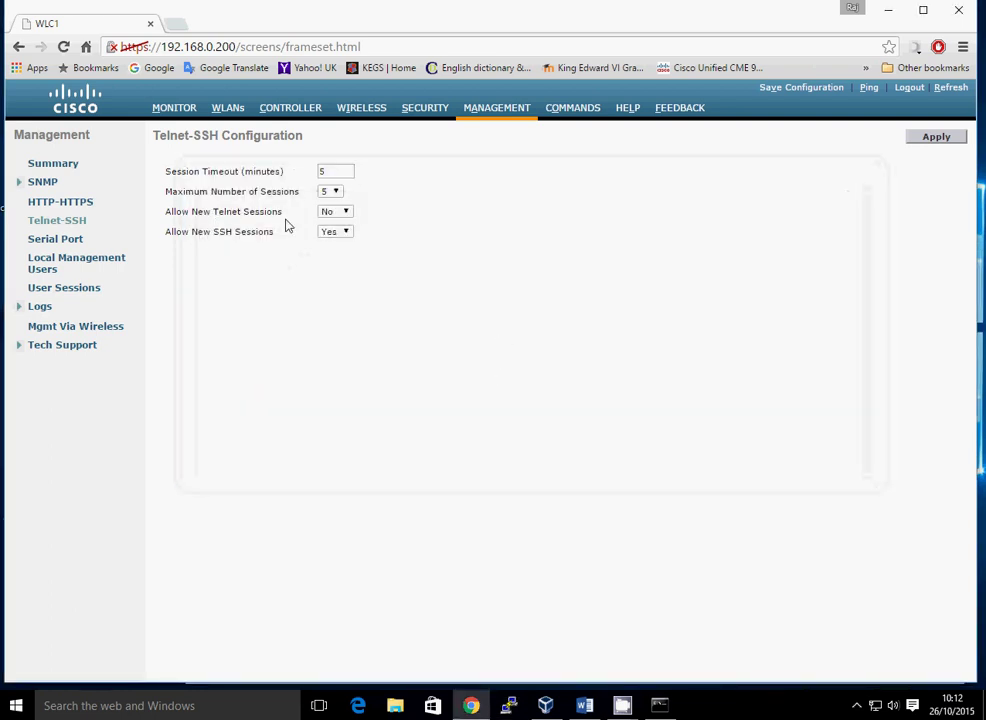
- Set Allow New Telnet Sessions to Yes on the controller and apply
click(345, 211)
click(343, 233)
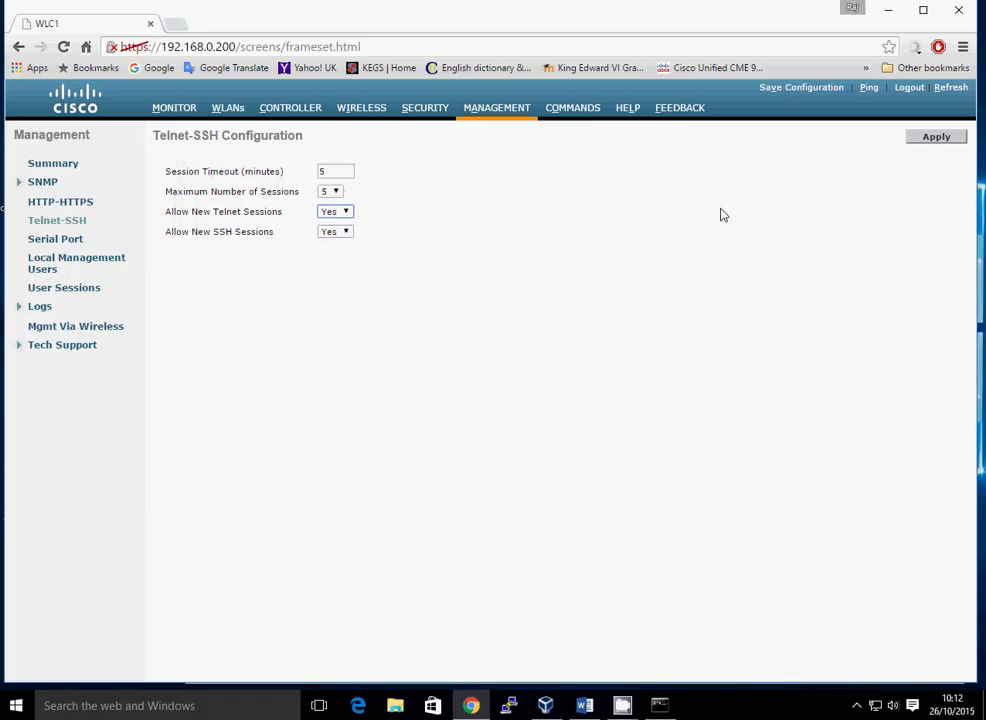
click(934, 140)
- Open a PuTTY Telnet connection to 192.168.0.200 and reposition the terminal window
click(509, 705)
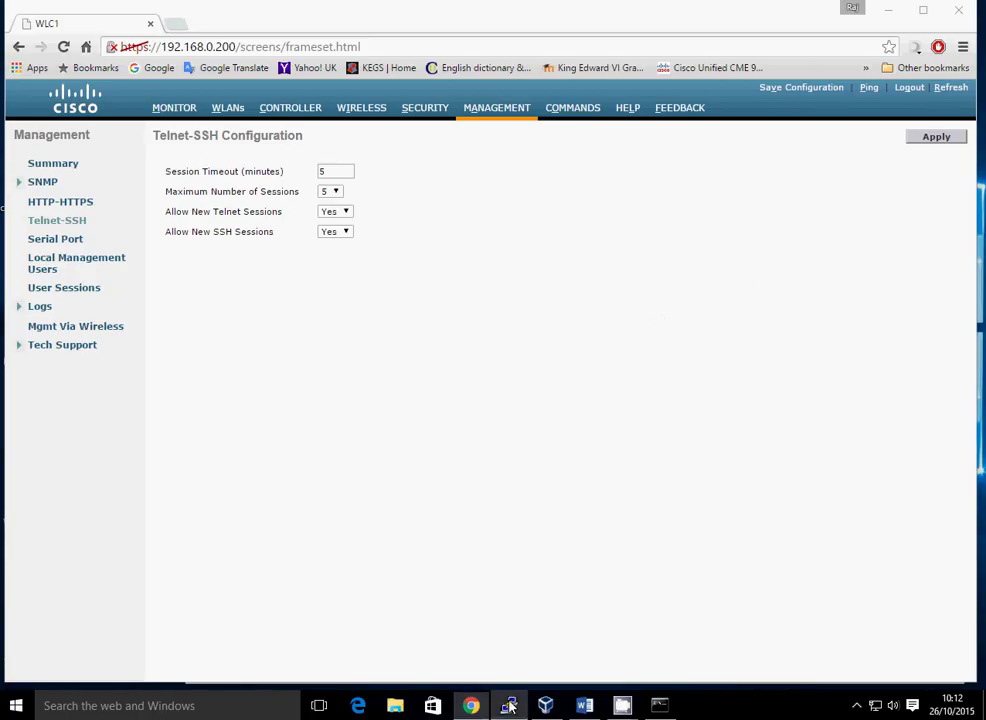
click(492, 272)
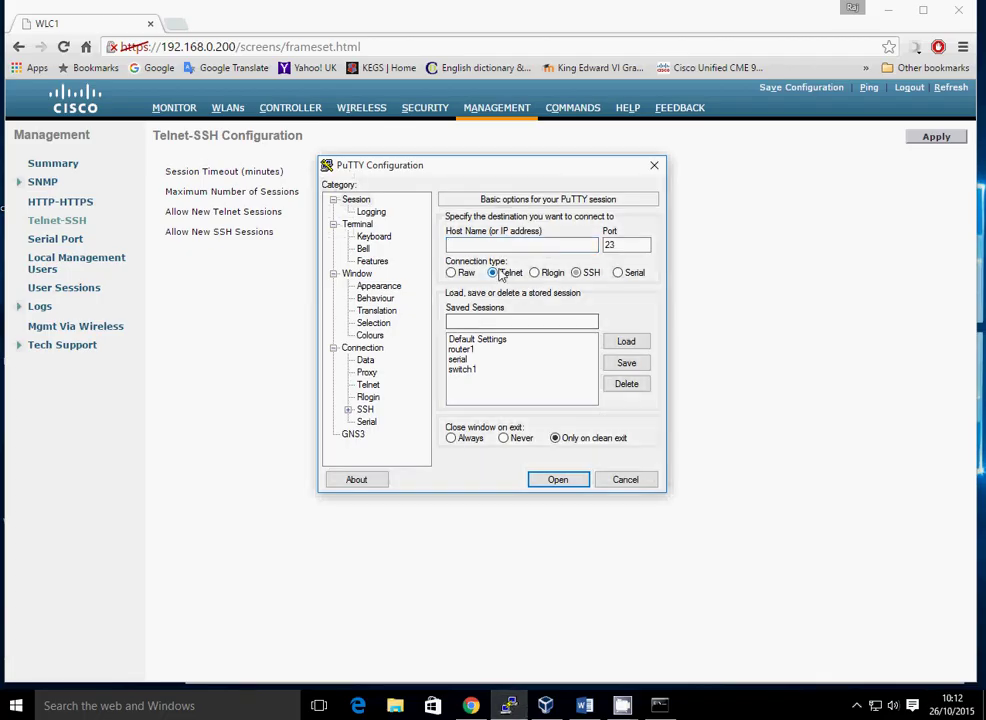
click(514, 244)
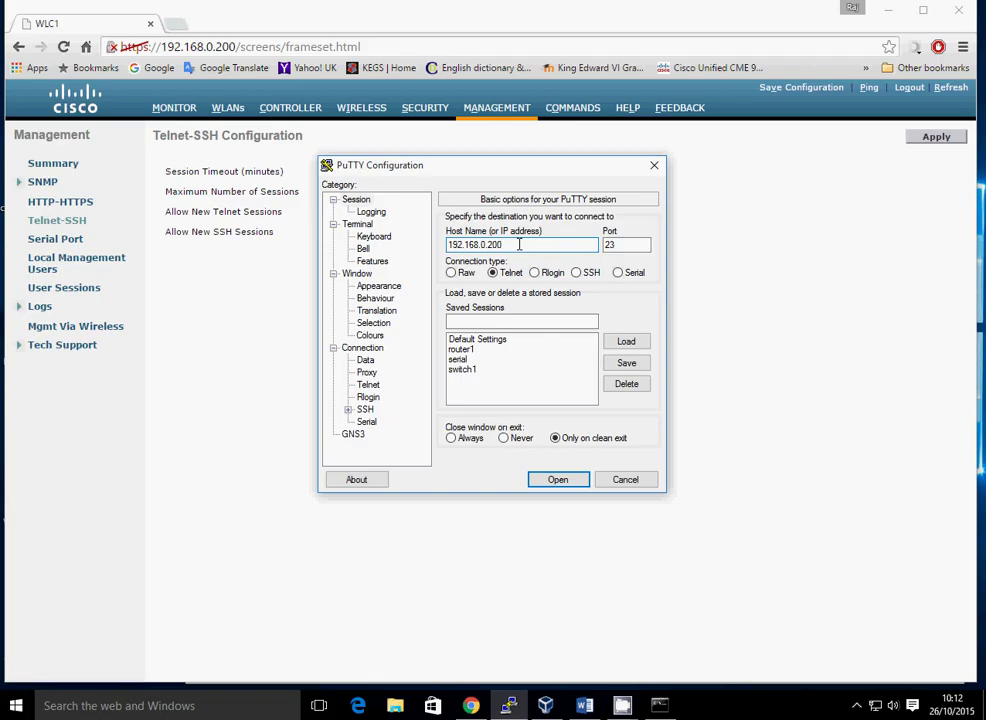
click(558, 480)
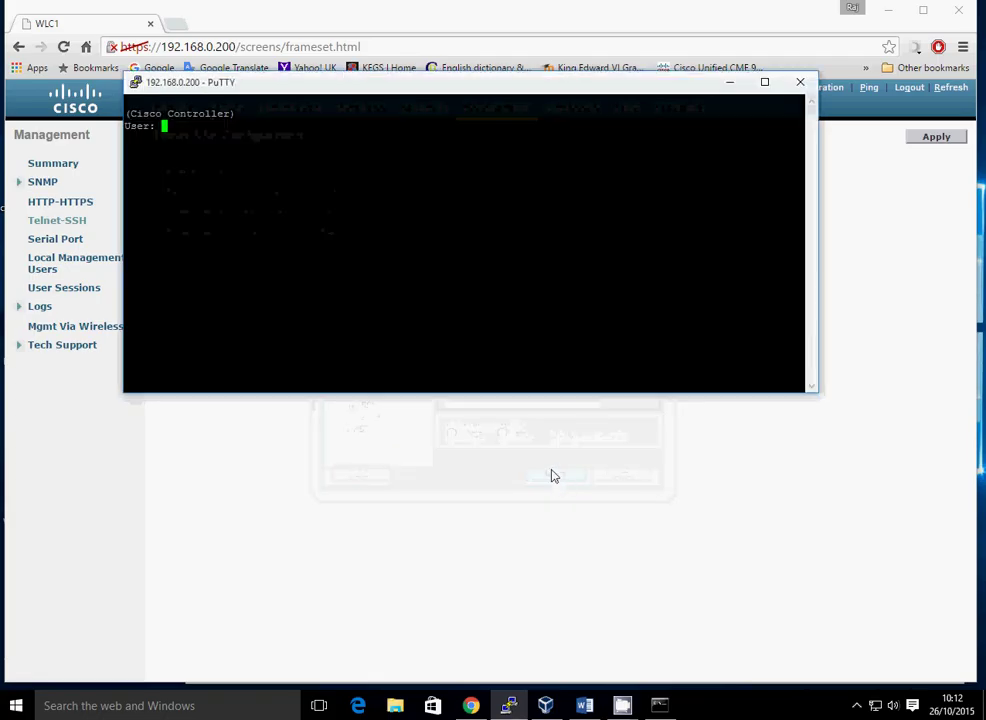
drag(461, 92, 552, 245)
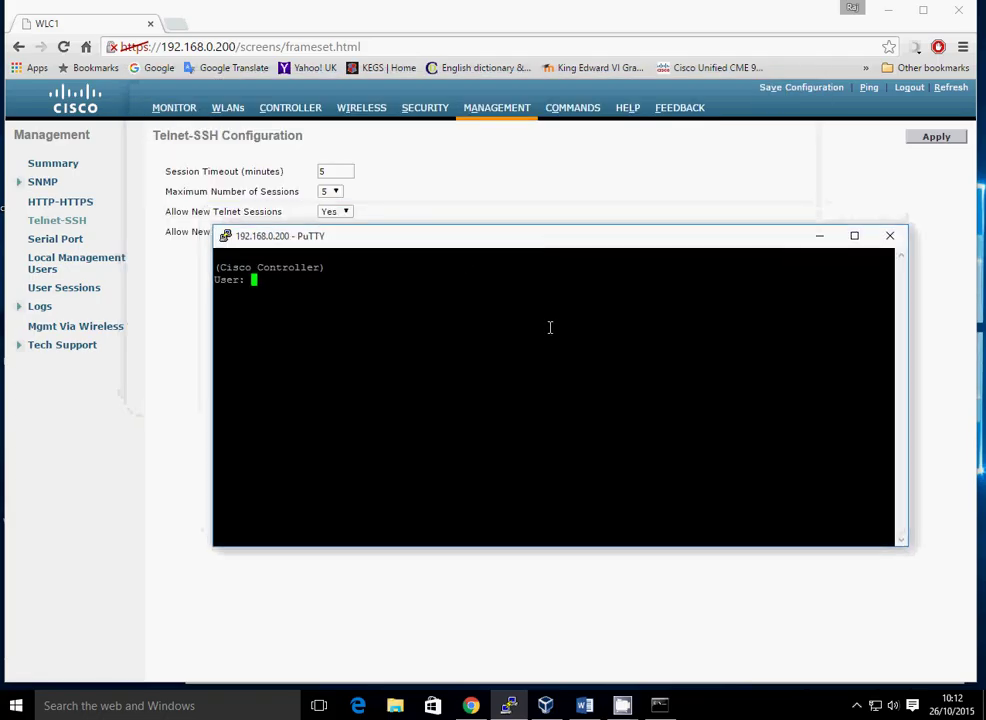
- Log into the controller with the username and account password, then minimize the session
text(admin)
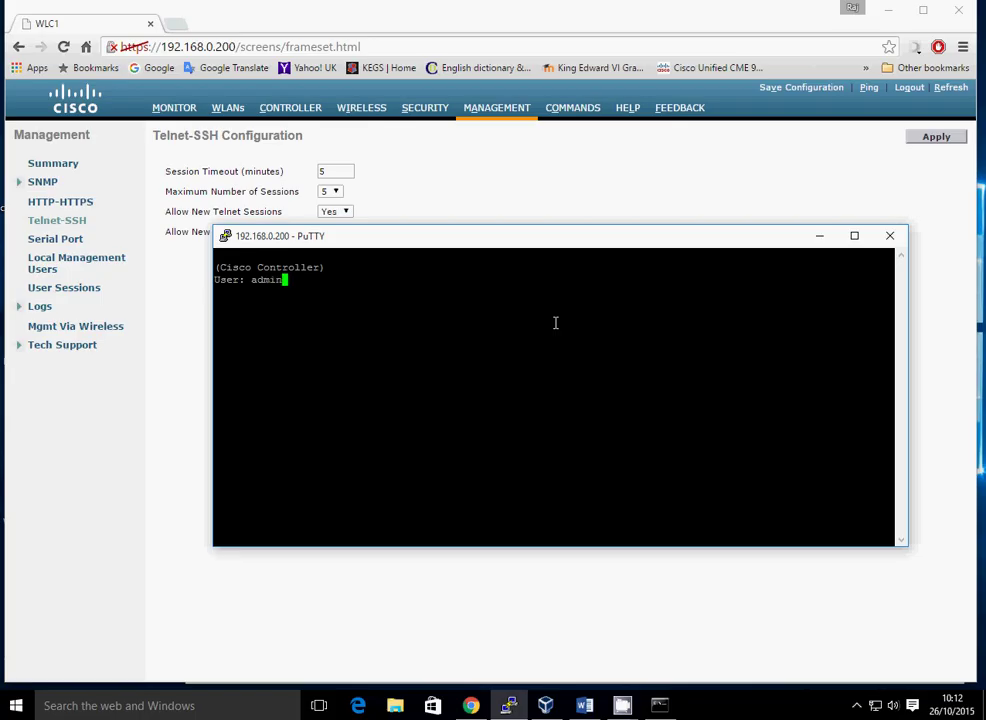
key(Return)
key(Return)
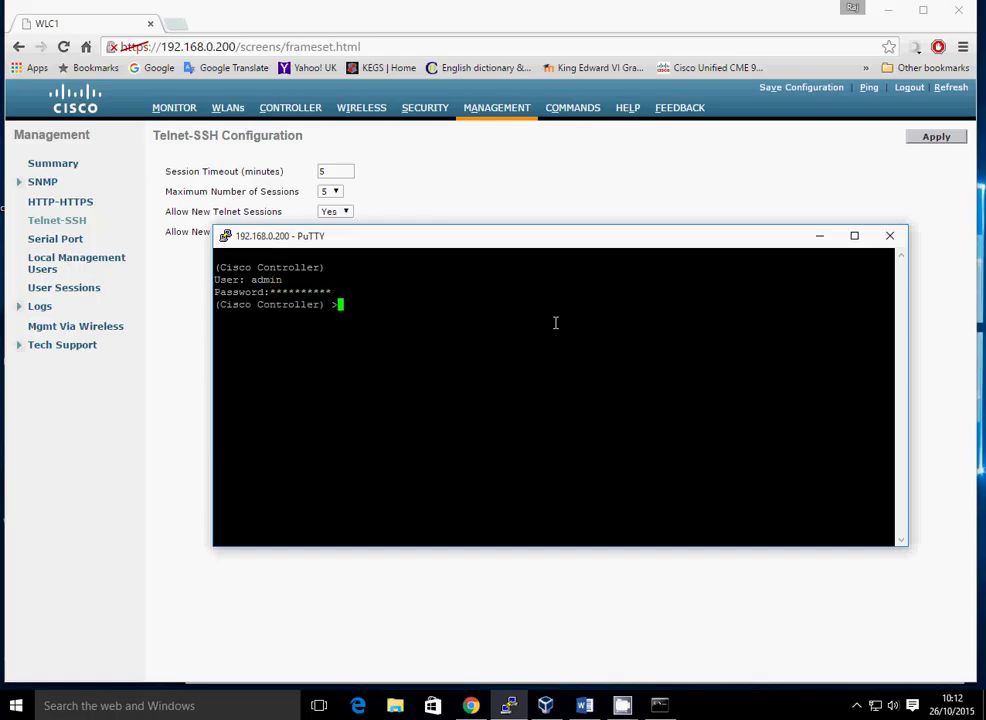
click(819, 240)
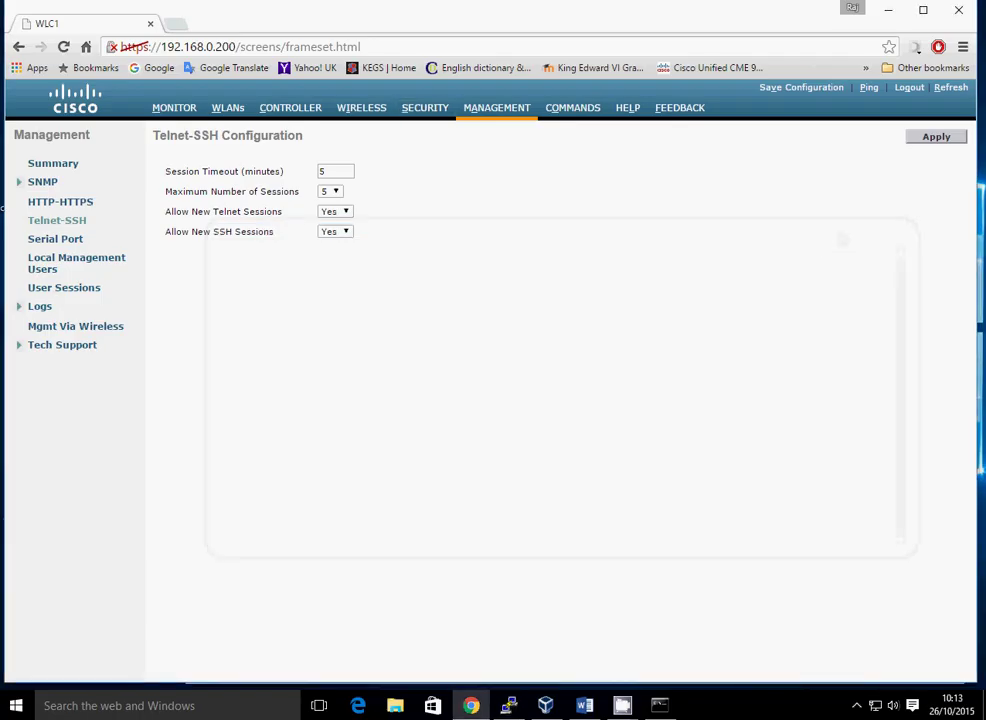
click(585, 707)
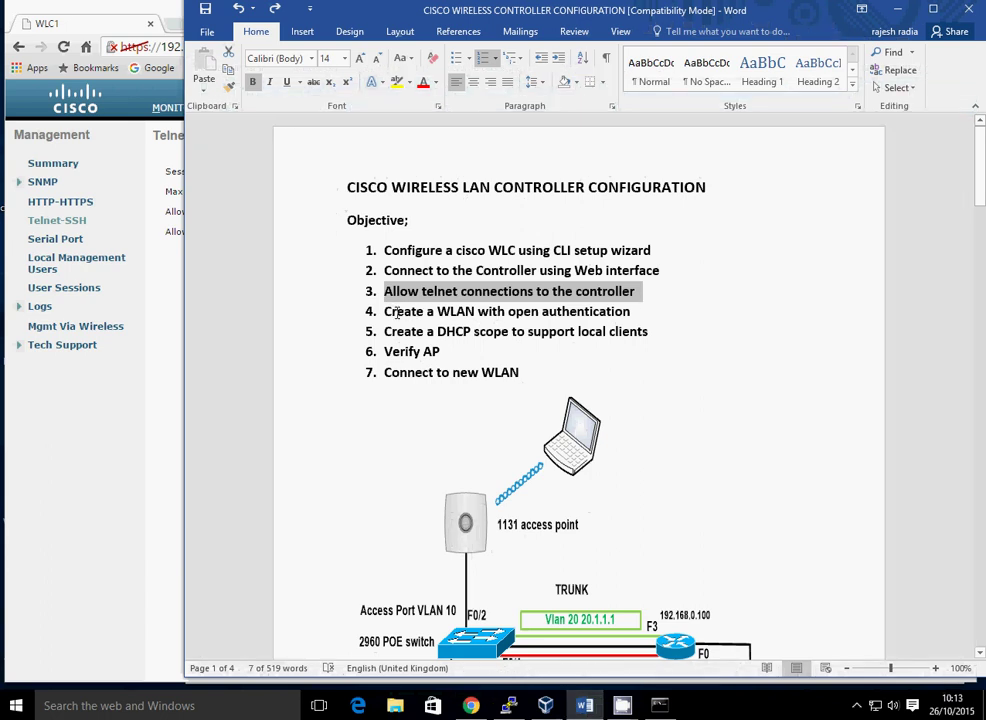
click(167, 387)
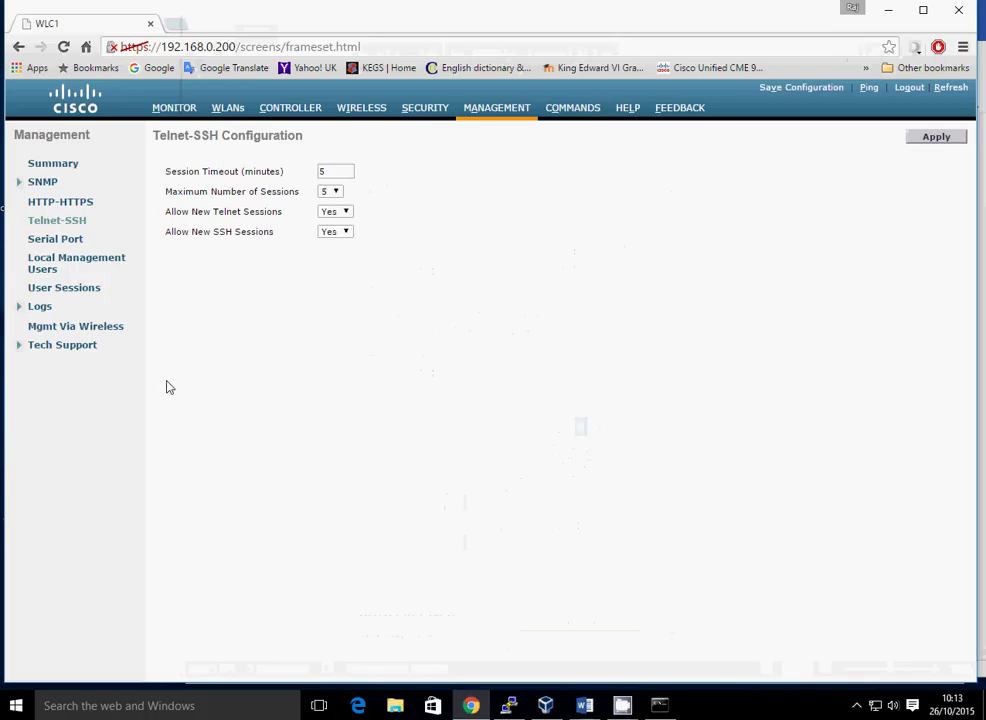
- Show the WLANs list and mark the open-authentication WLAN objective in the lab document
click(229, 110)
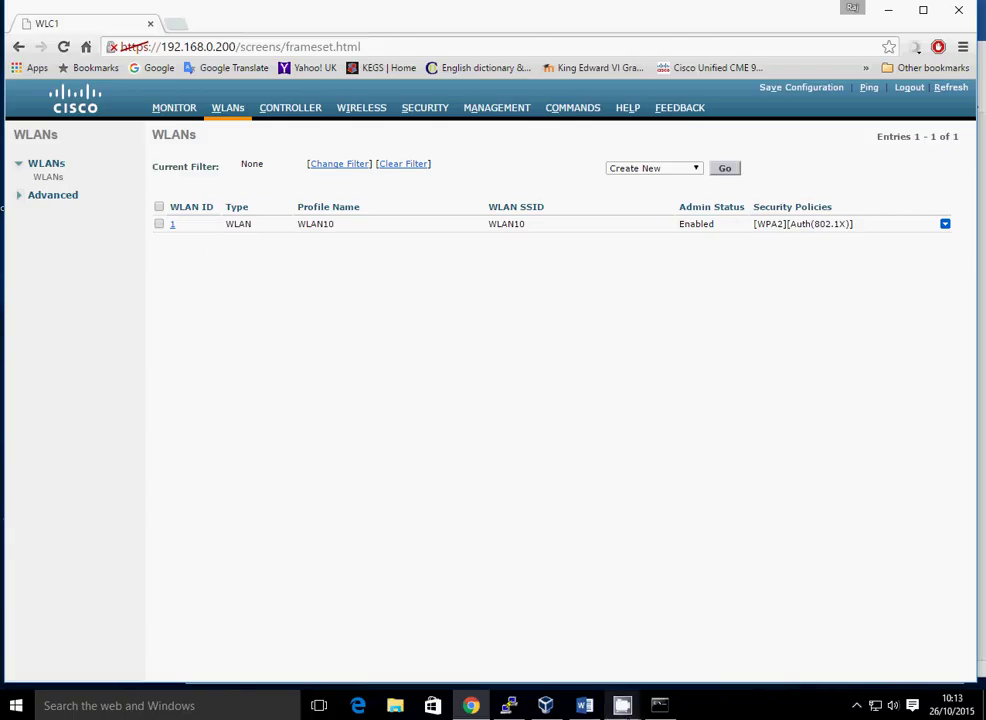
click(585, 706)
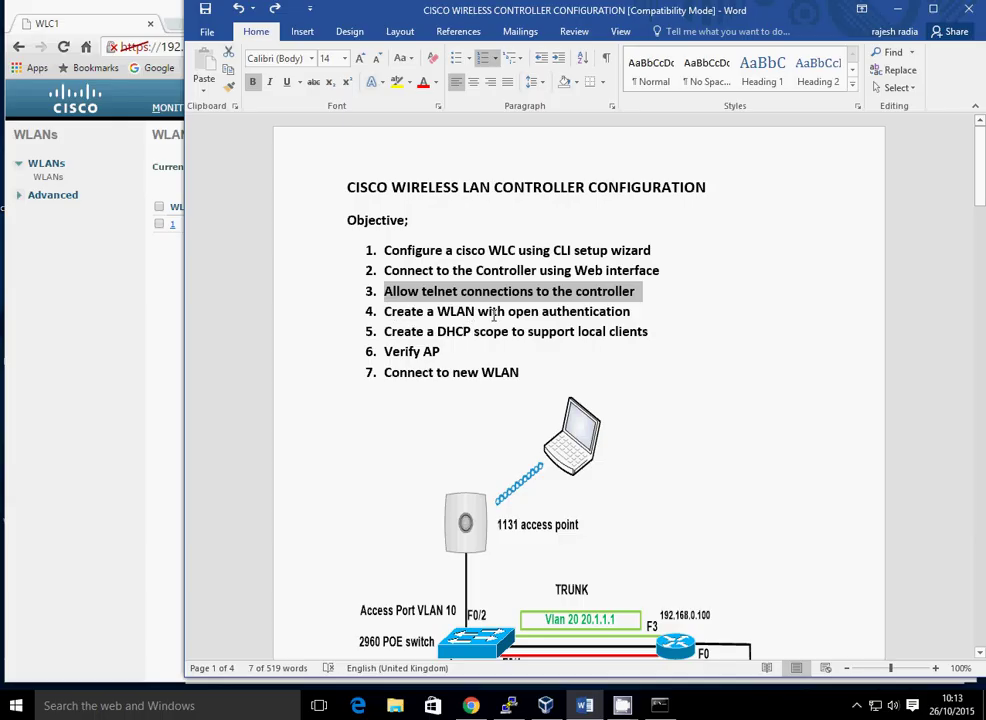
drag(633, 311, 371, 312)
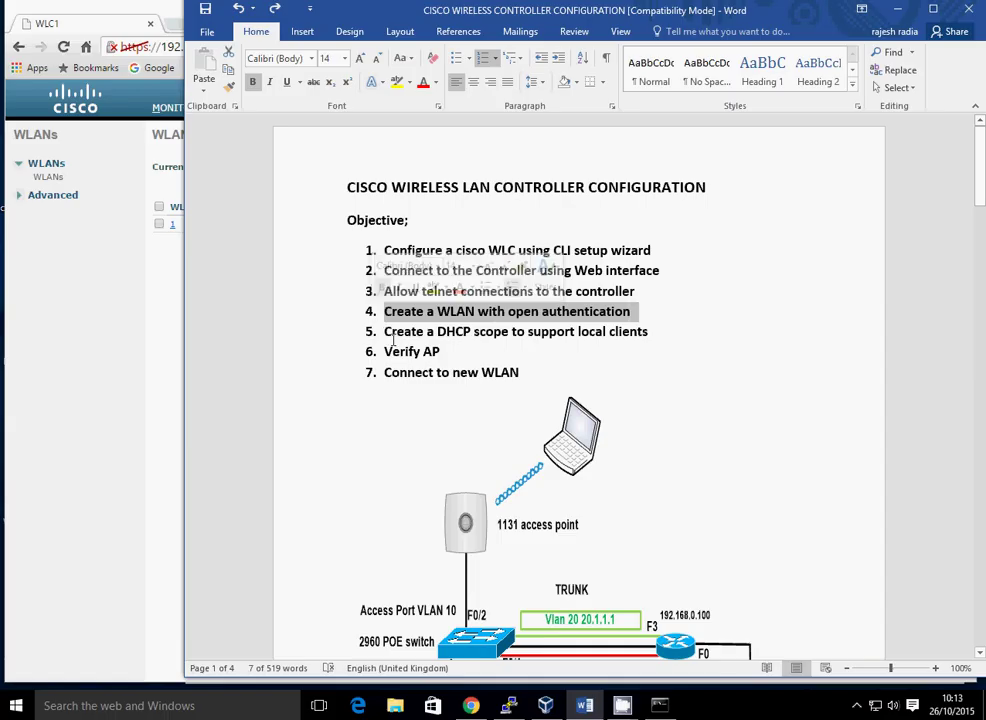
click(121, 336)
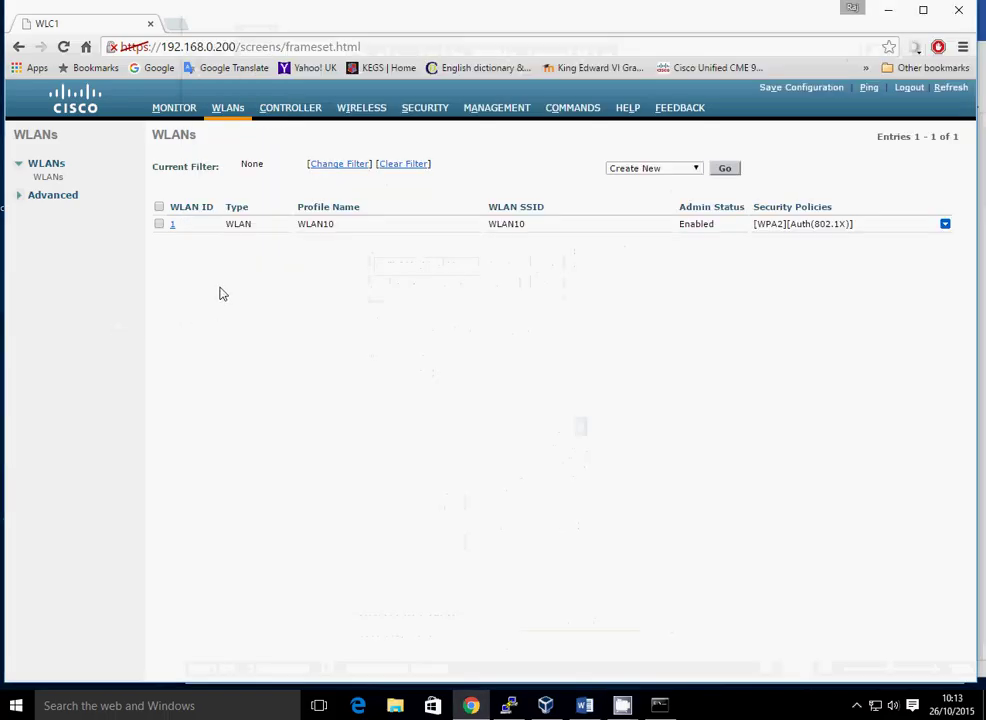
- Edit WLAN10, keeping Radio Policy at All and the management interface
click(172, 228)
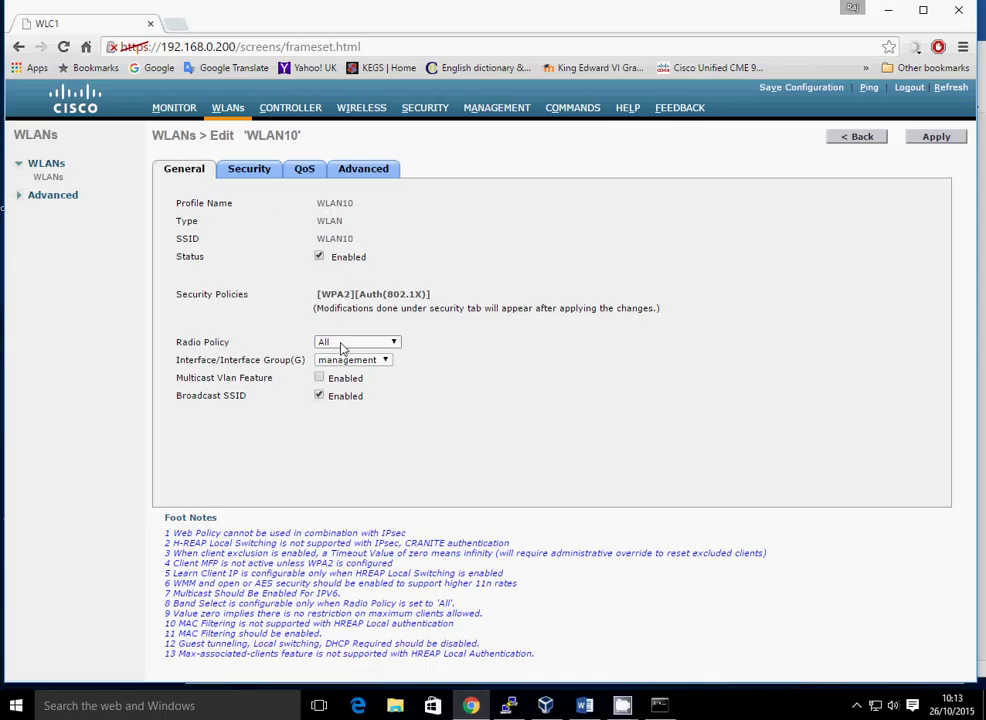
click(394, 344)
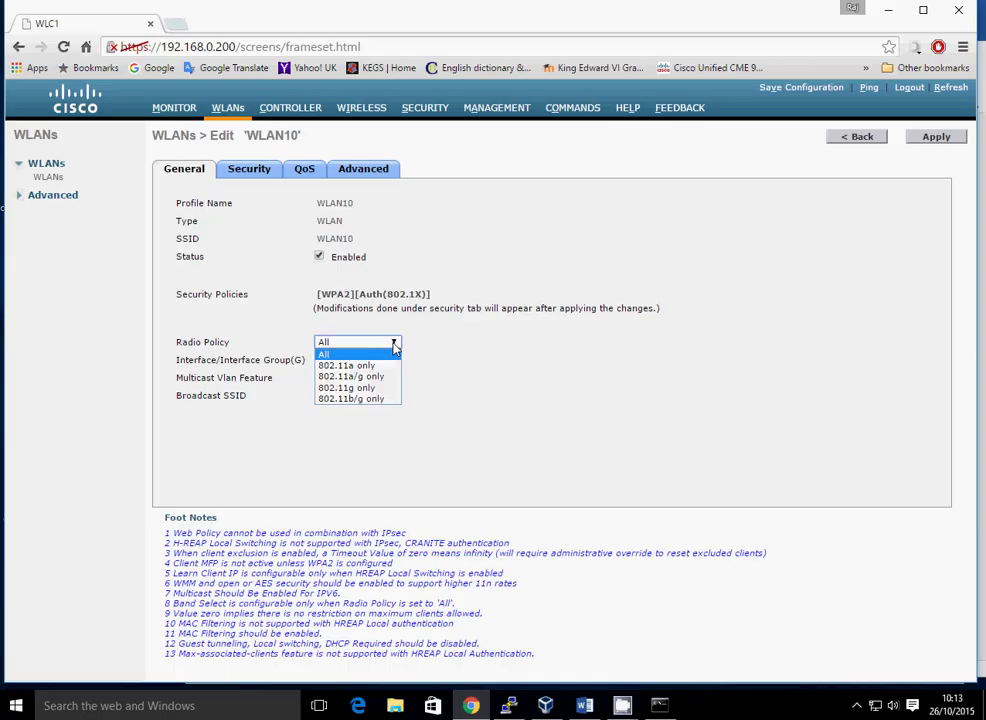
click(395, 345)
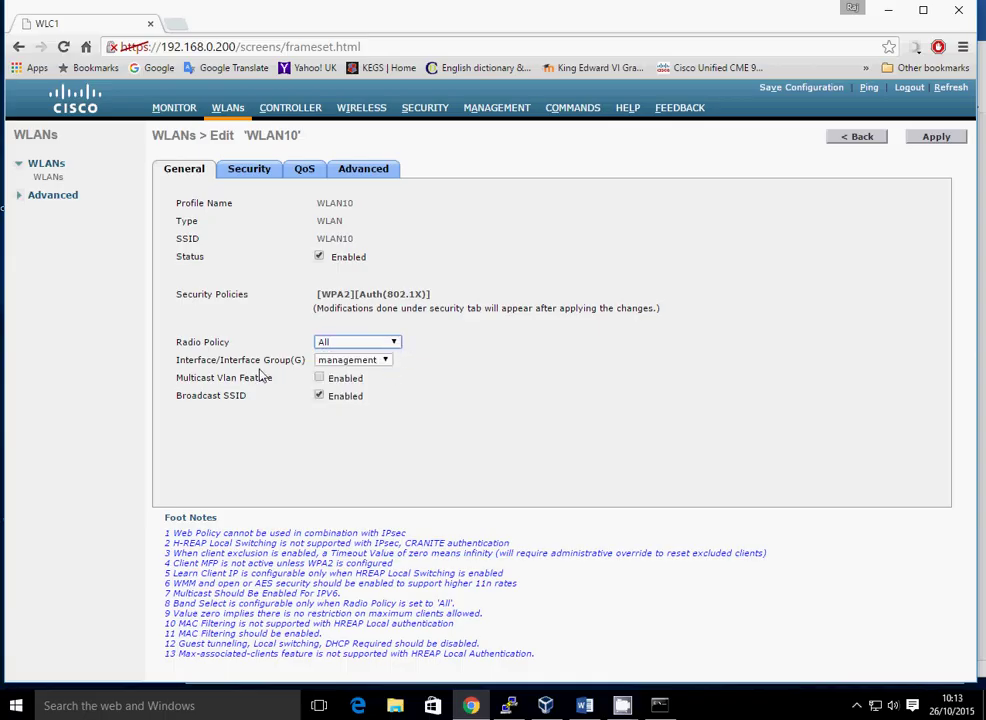
click(385, 362)
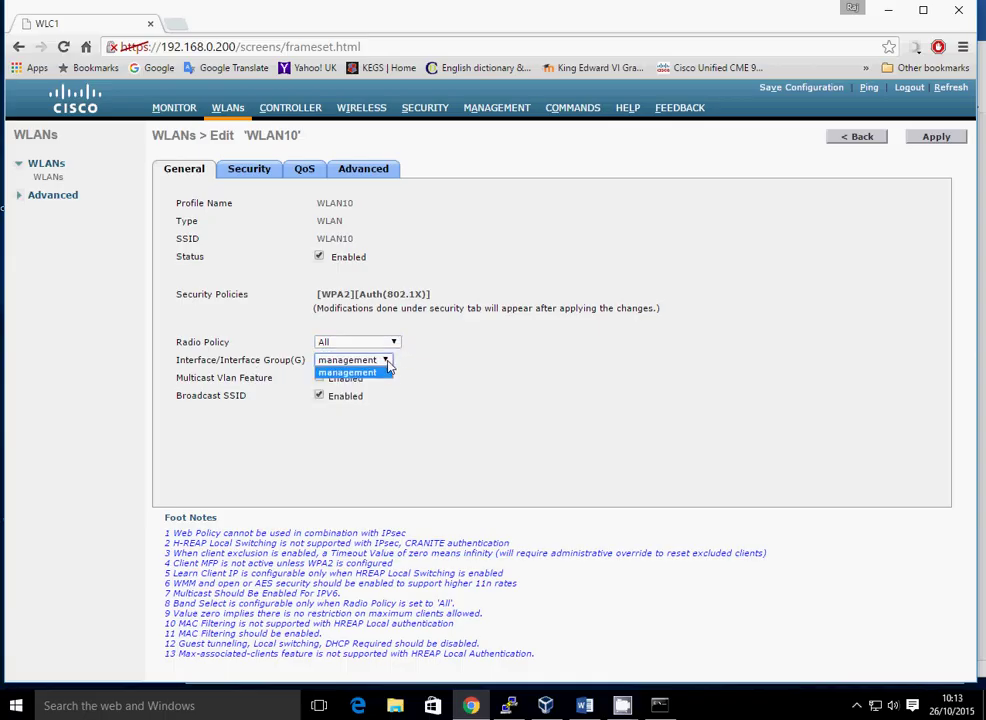
click(388, 365)
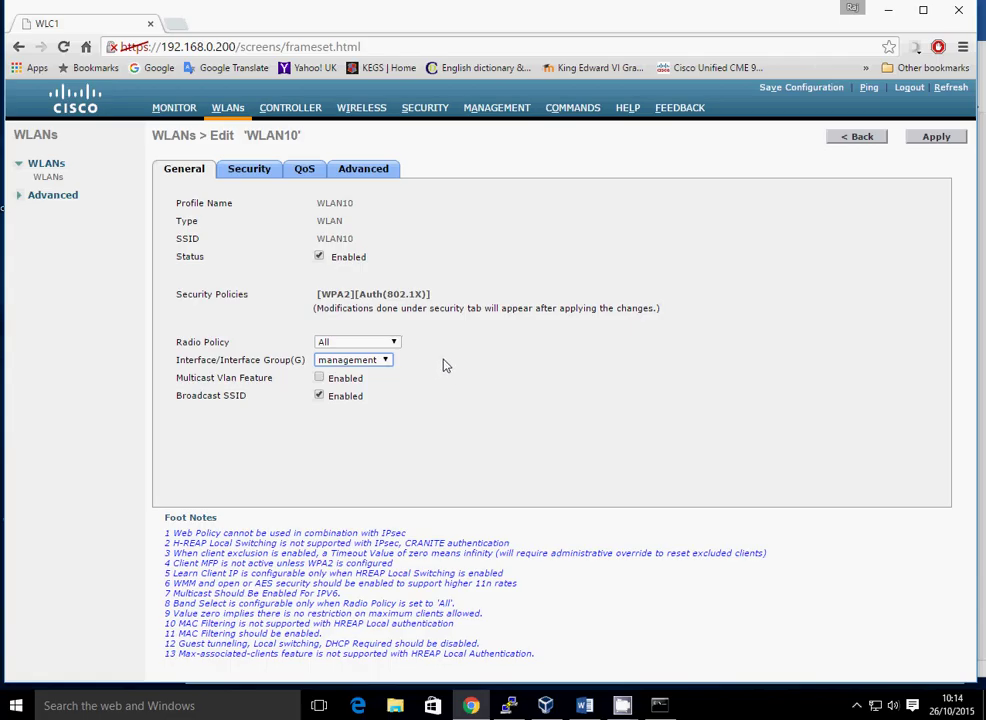
- Set WLAN10's Layer 2 Security to None and apply with confirmation
click(250, 176)
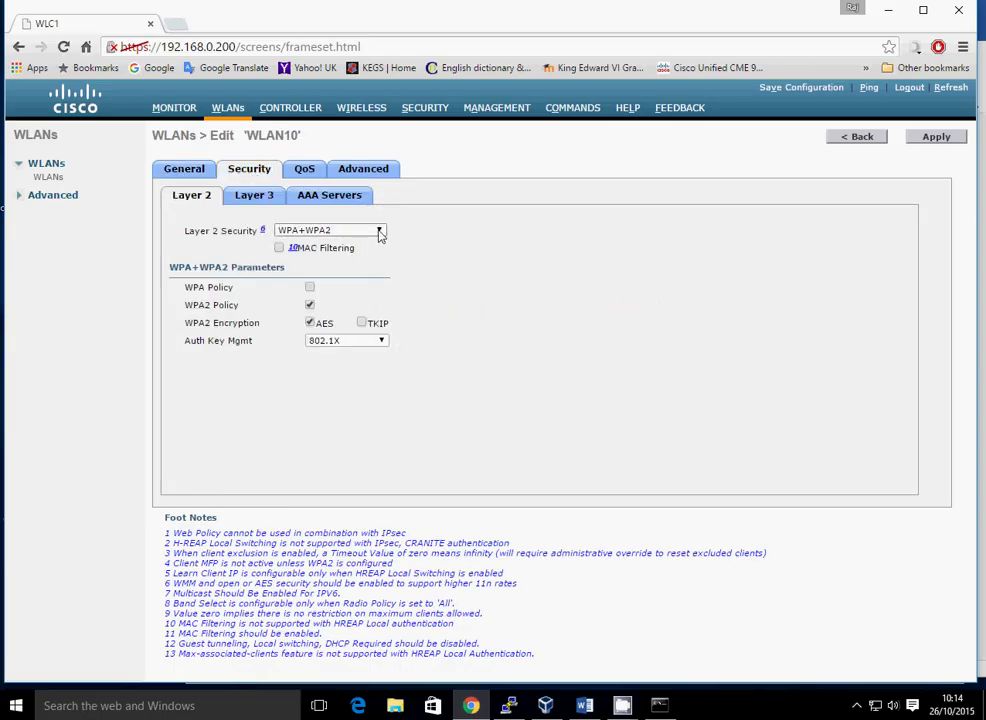
click(379, 232)
click(370, 243)
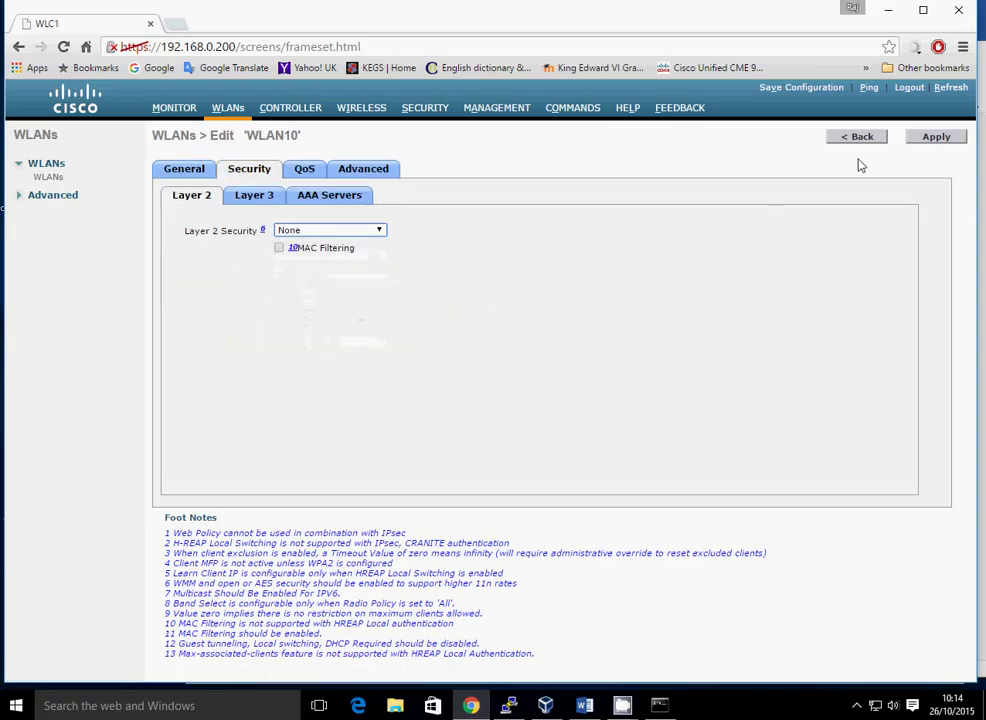
click(937, 140)
click(522, 181)
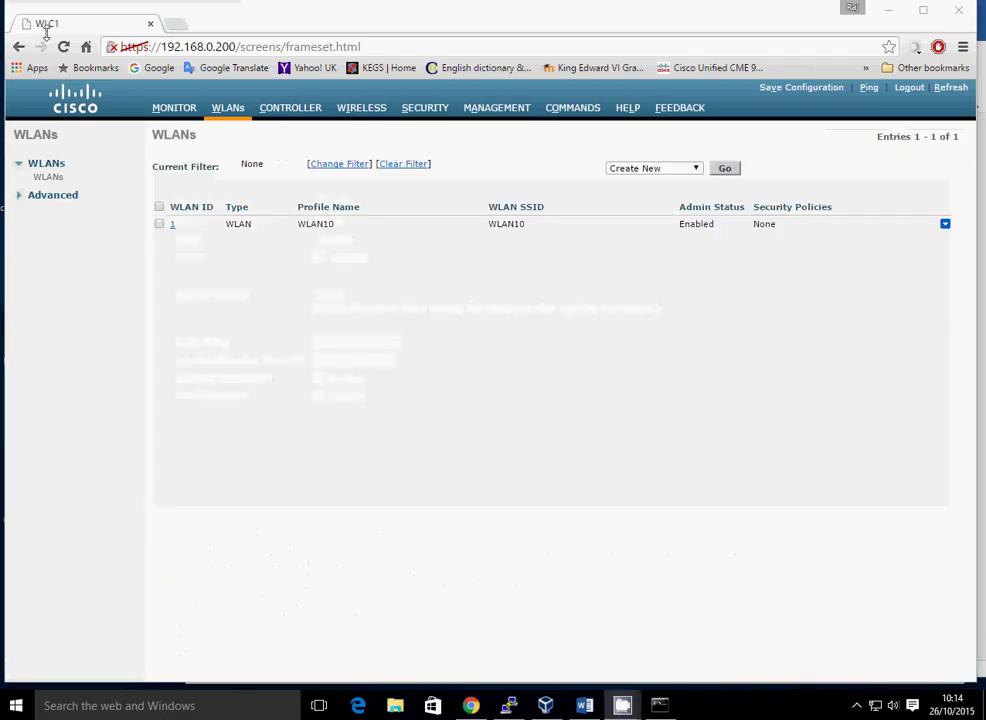
- Under Controller > Internal DHCP Server > DHCP Scope, add a new scope named WLAN10scope
click(289, 116)
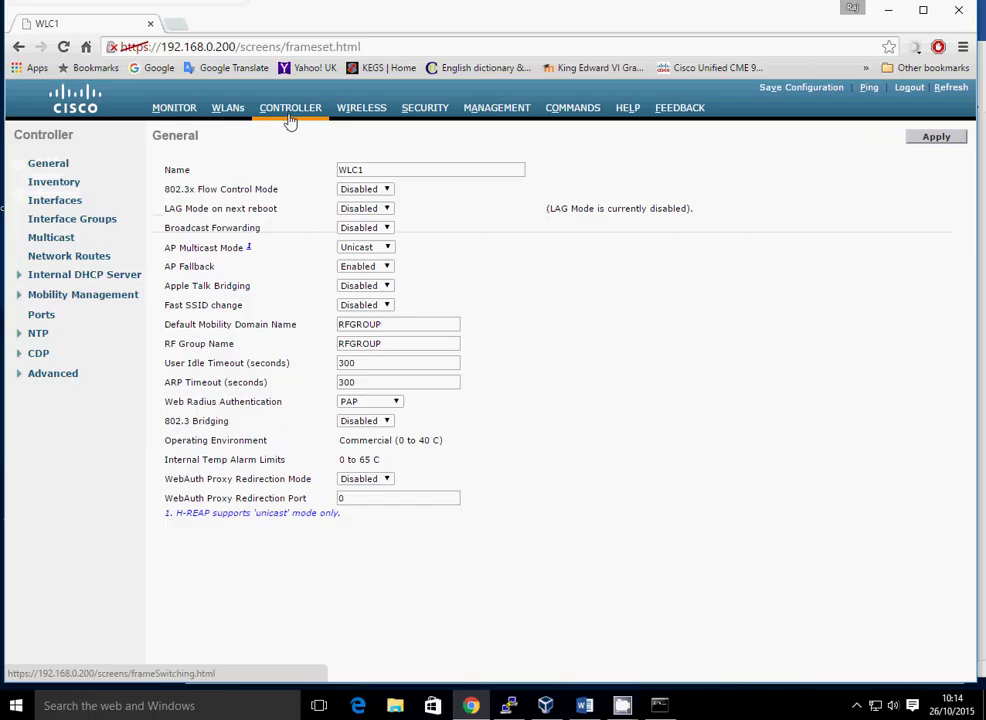
click(57, 276)
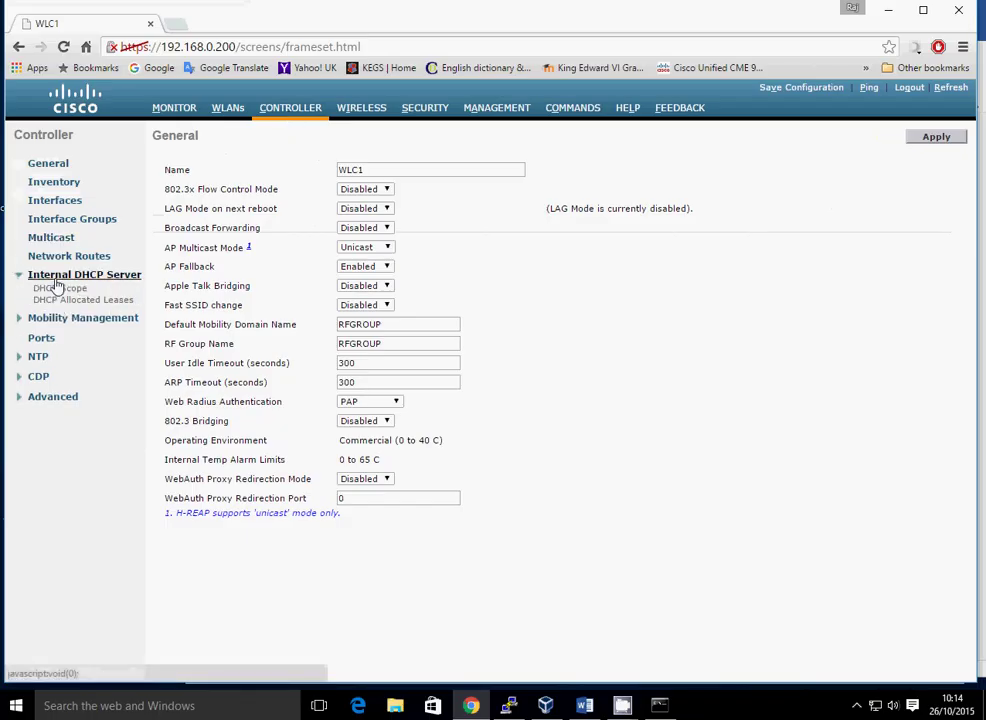
click(58, 289)
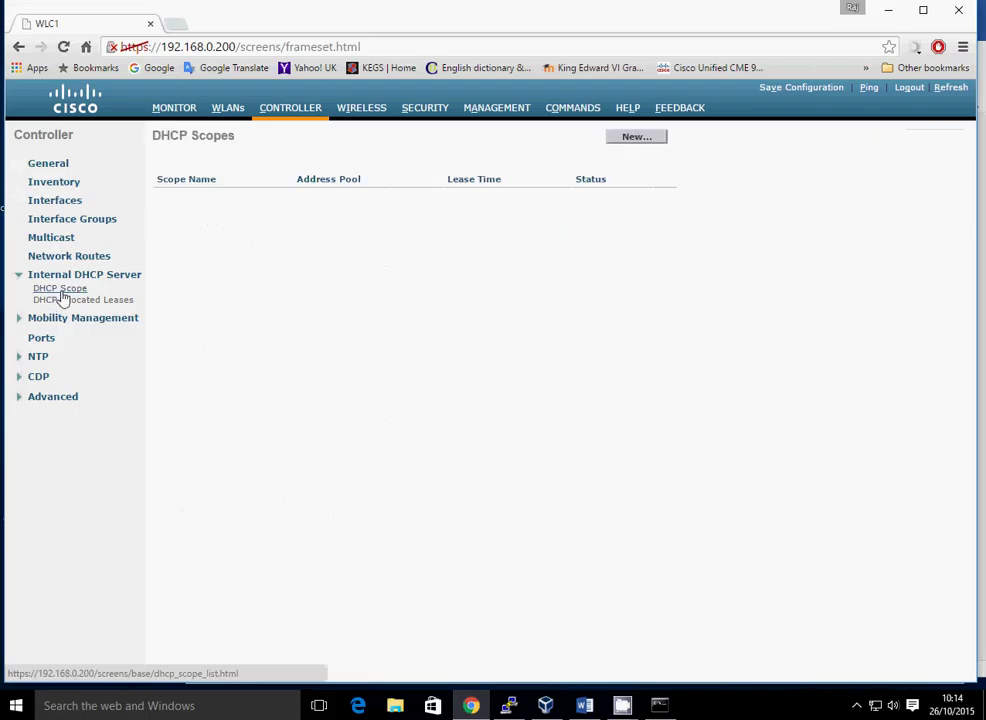
click(637, 137)
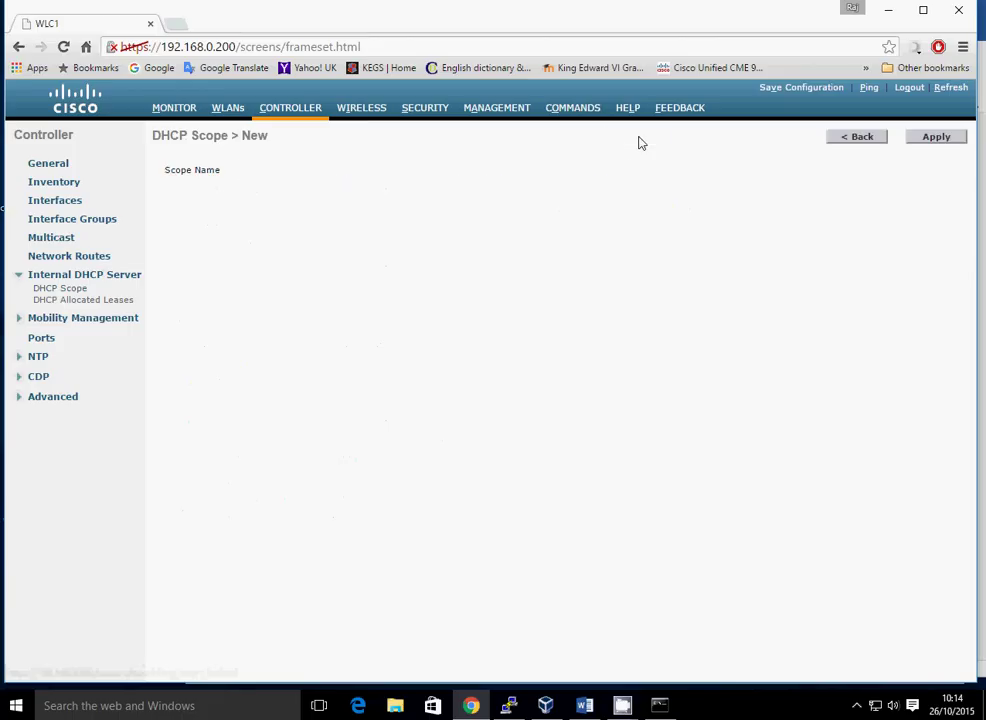
click(488, 171)
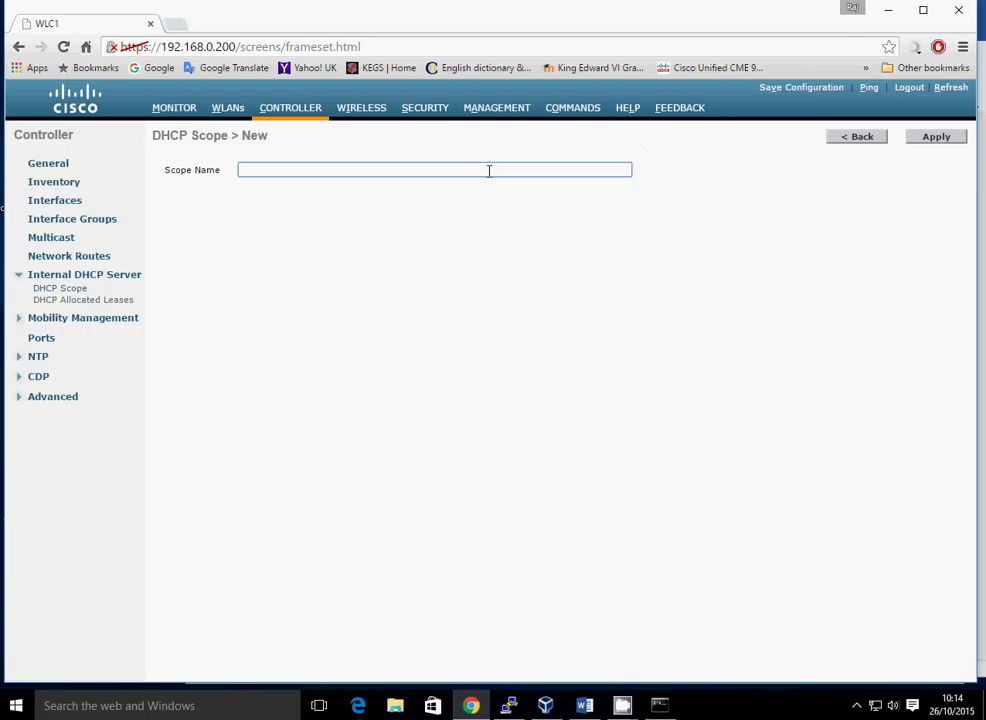
text(WLAN)
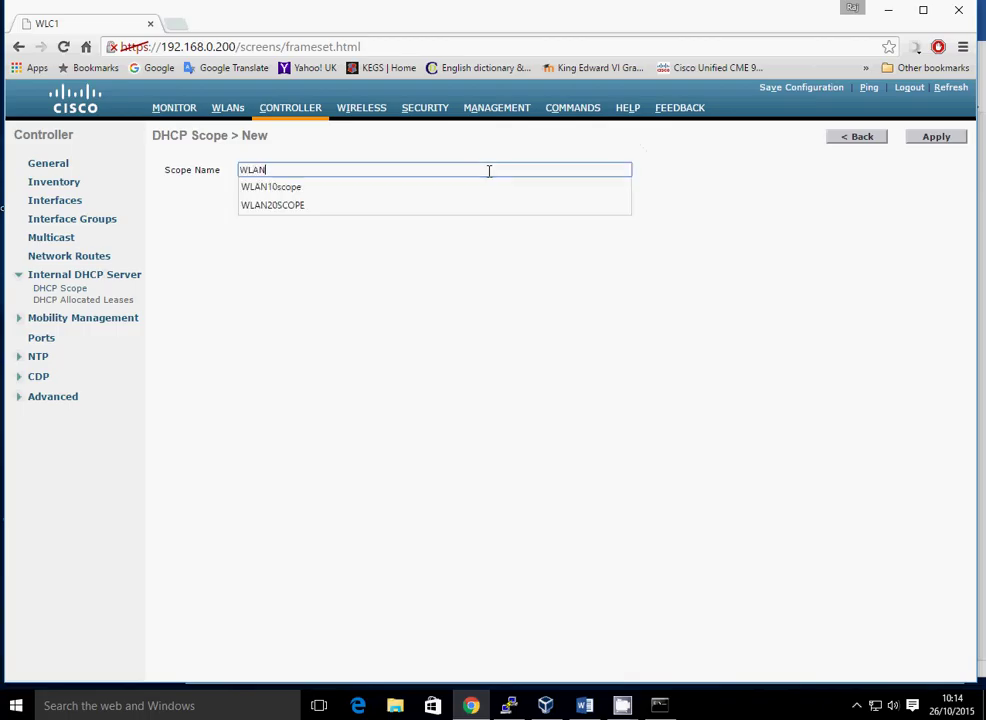
text(10)
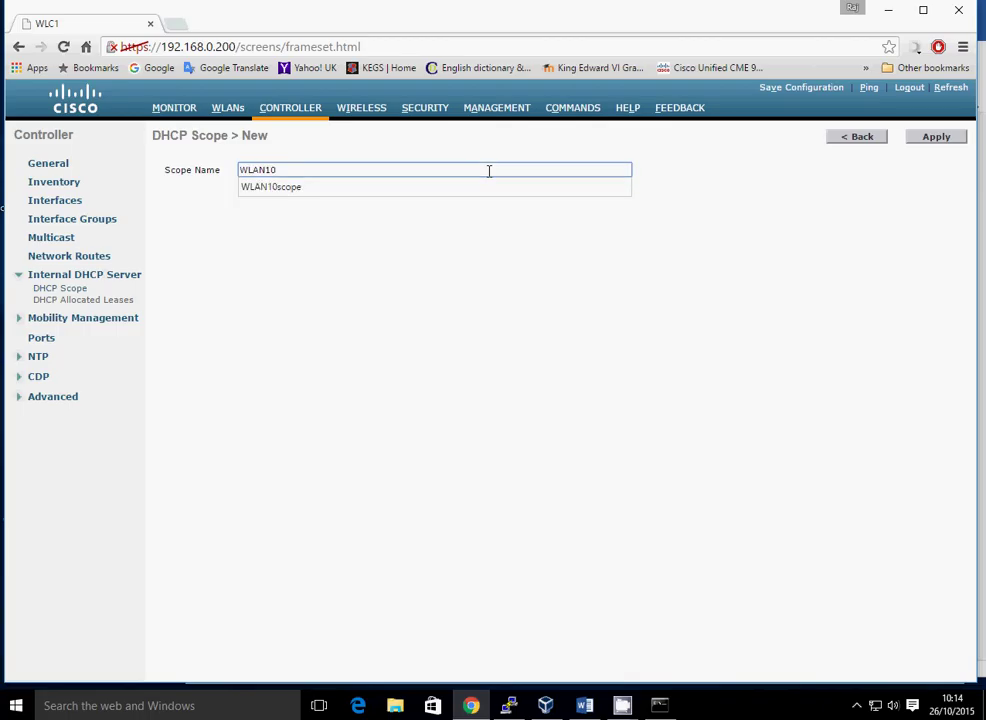
key(Down)
key(Tab)
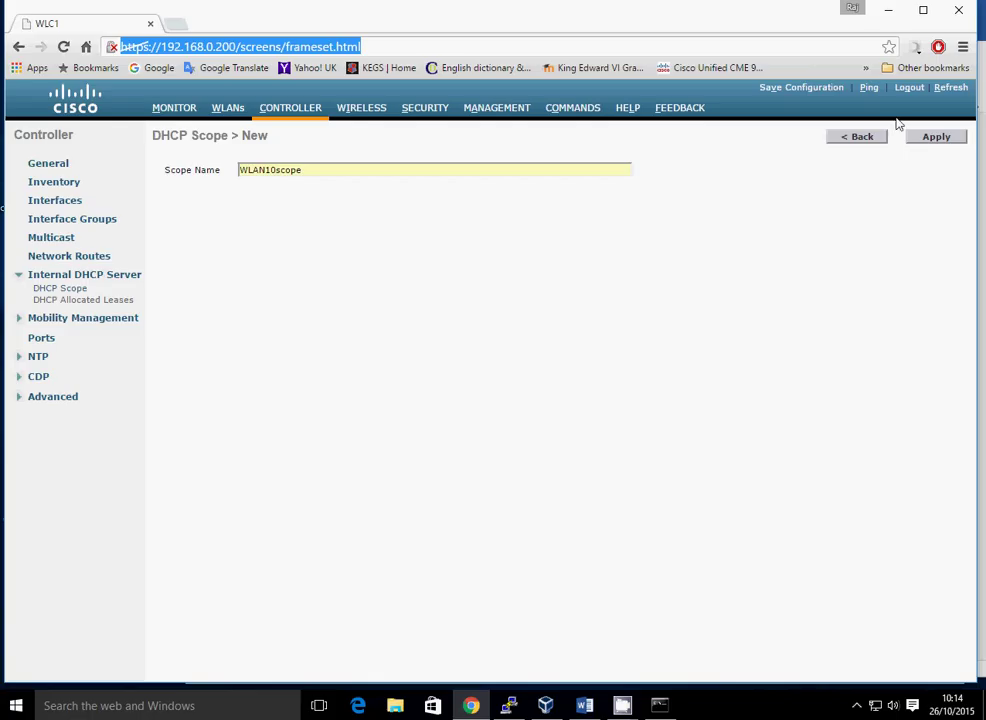
click(946, 140)
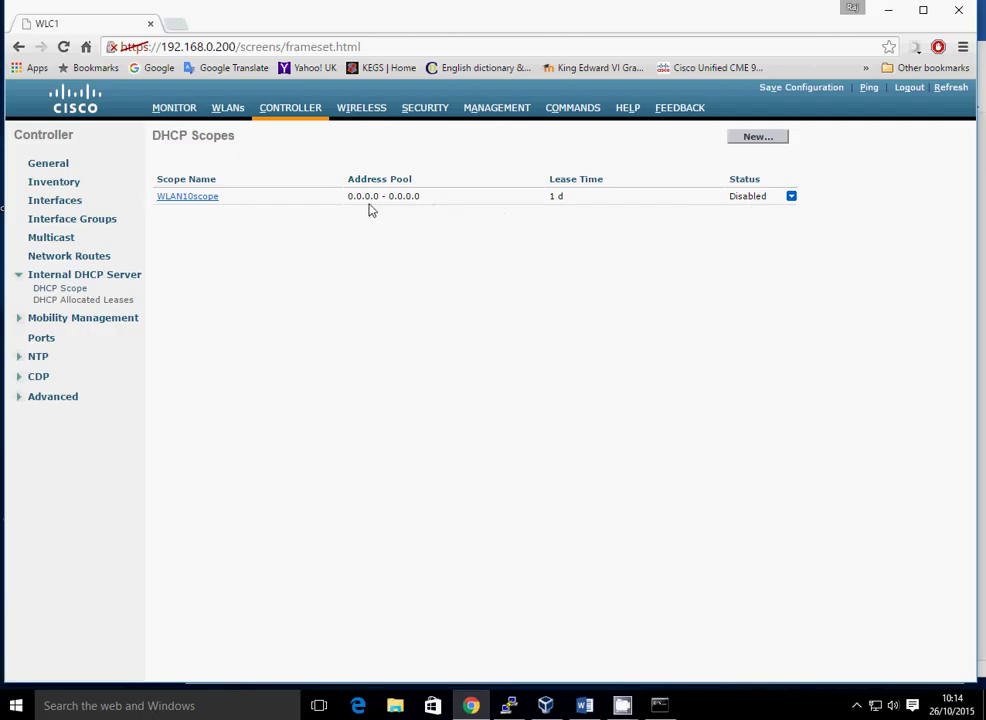
- Give WLAN10scope pool 10.1.1.10–10.1.1.20, network 10.1.1.0 and netmask 255.255.255.0
click(190, 198)
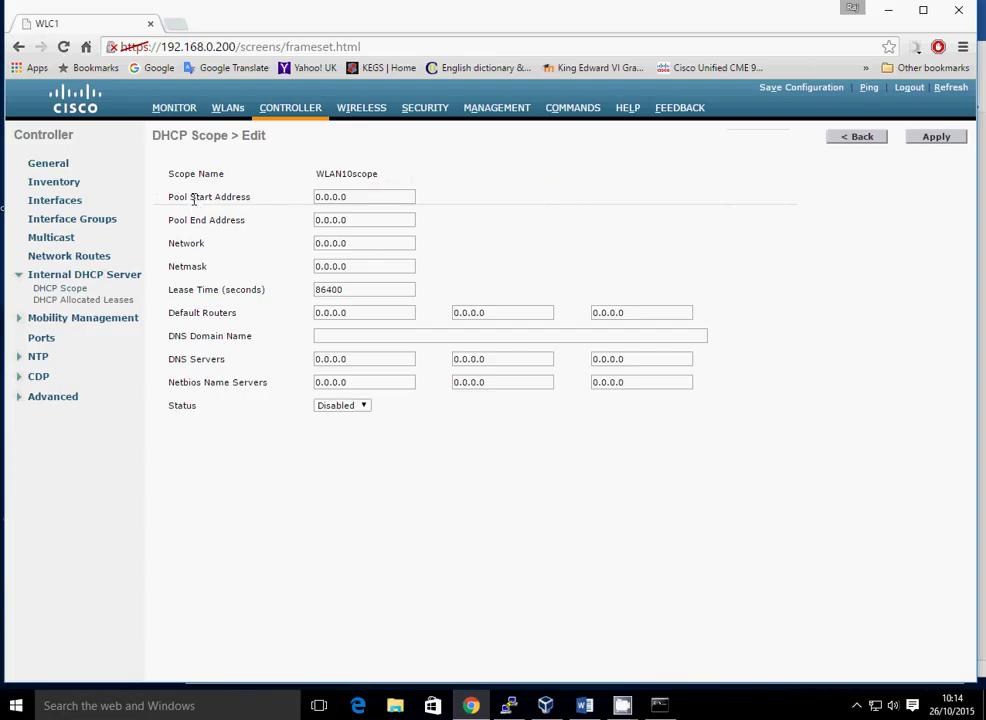
drag(363, 200, 280, 193)
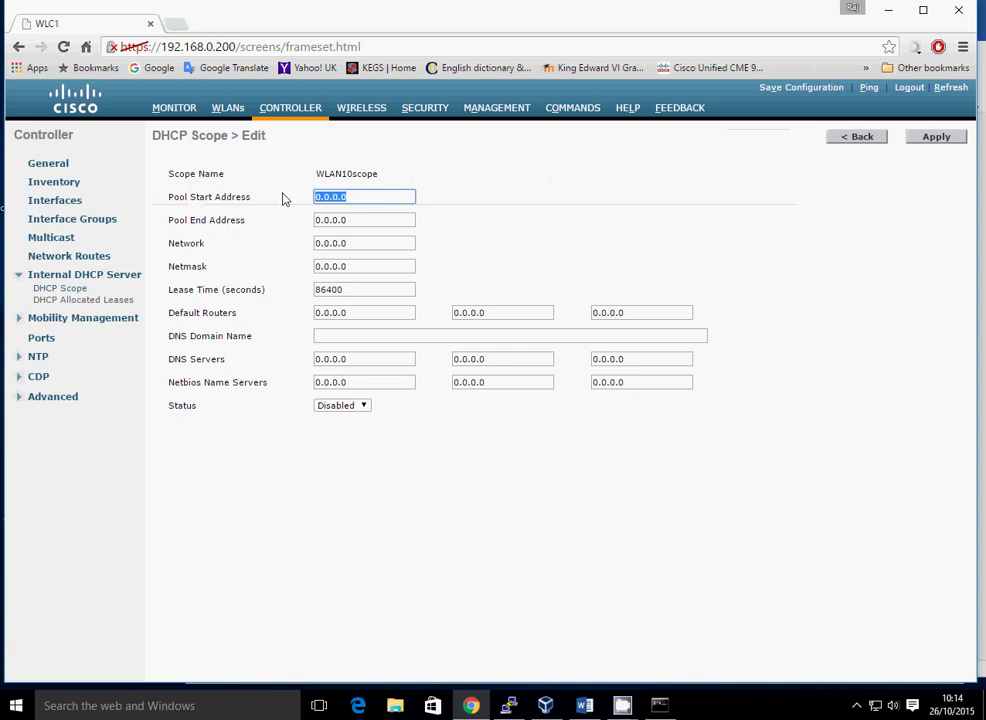
text(10.1.1.10)
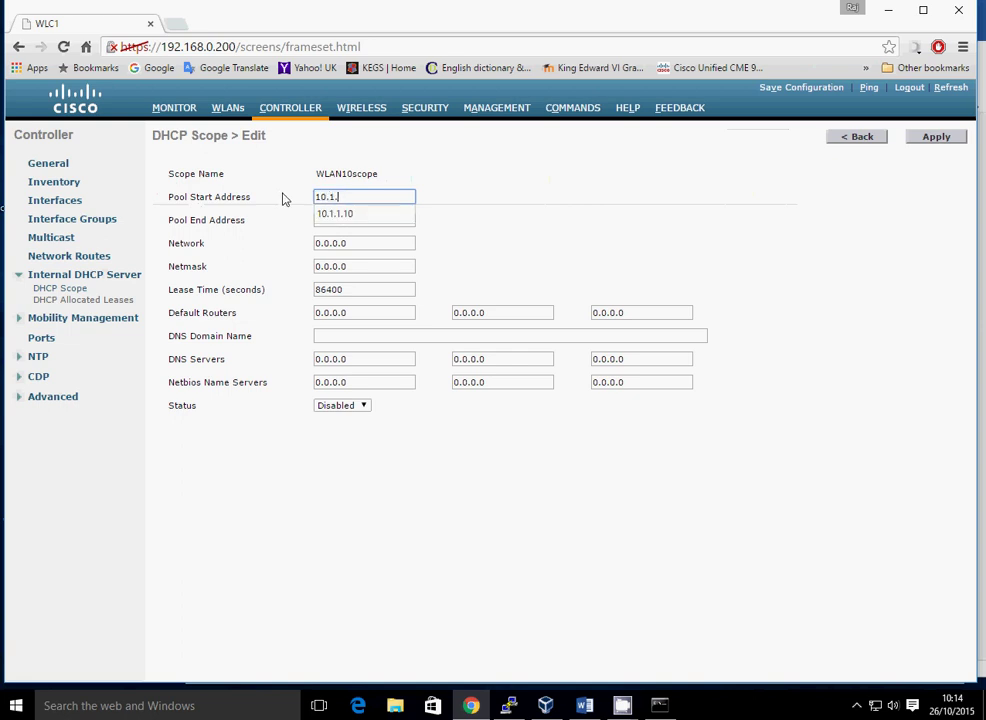
key(Tab)
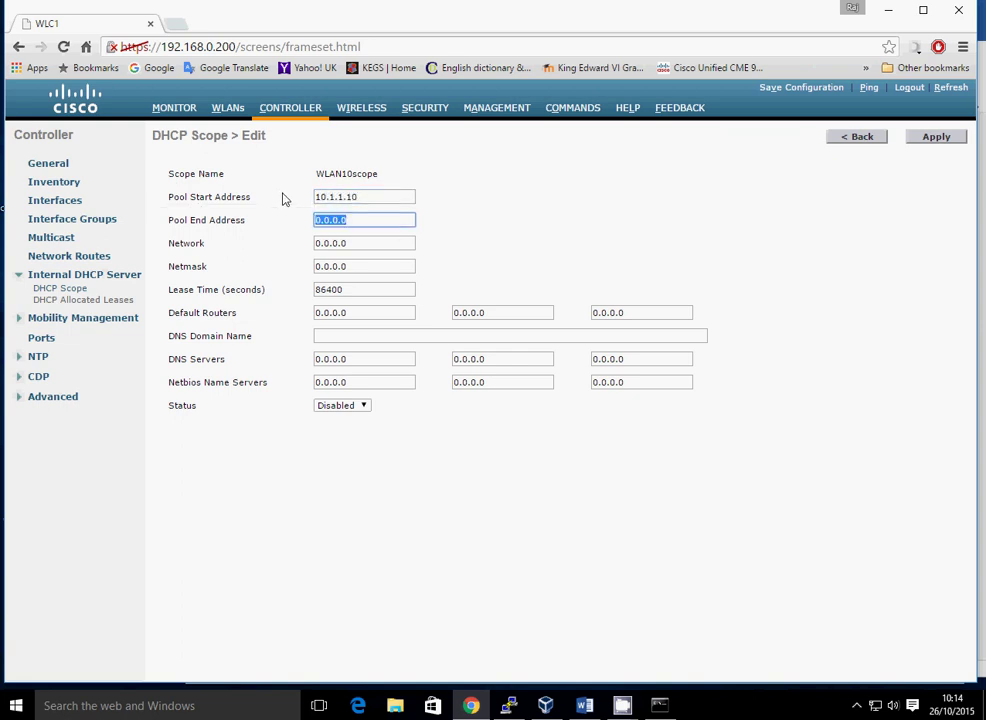
text(10.1.1.20)
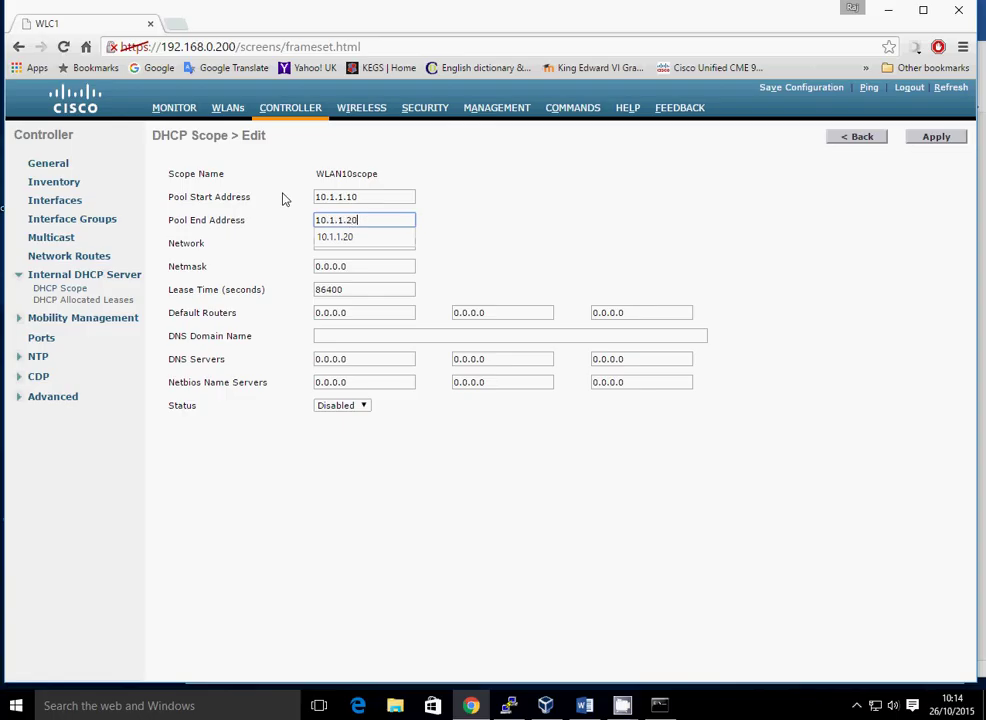
key(Tab)
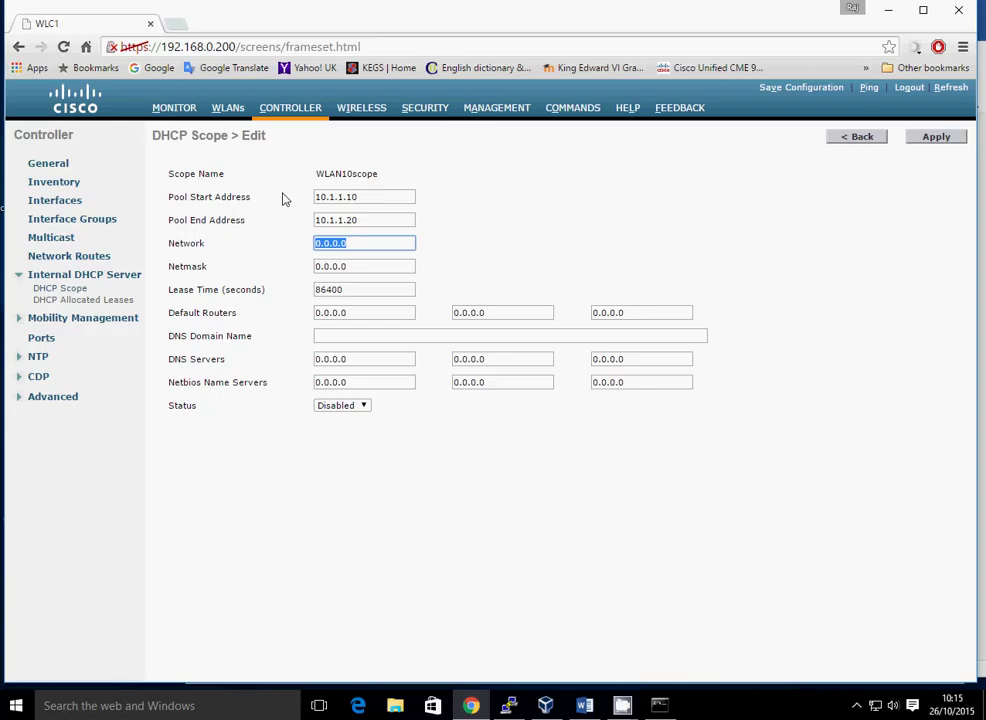
text(25)
key(BackSpace)
key(BackSpace)
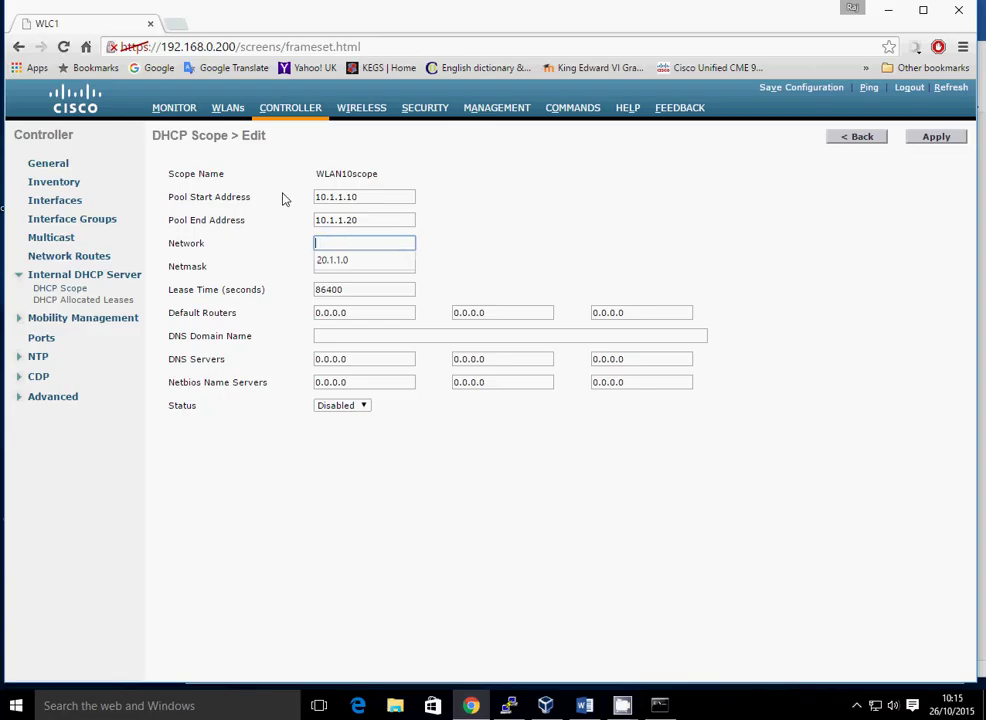
text(2)
key(BackSpace)
text(10.1.1.0)
key(Tab)
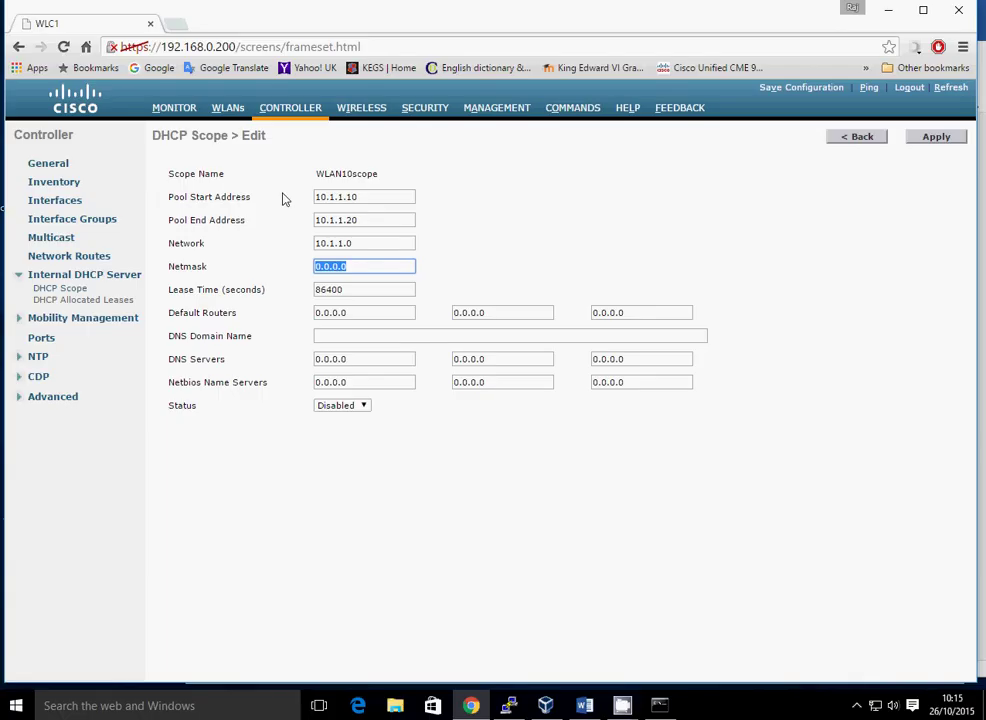
text(255.255.)
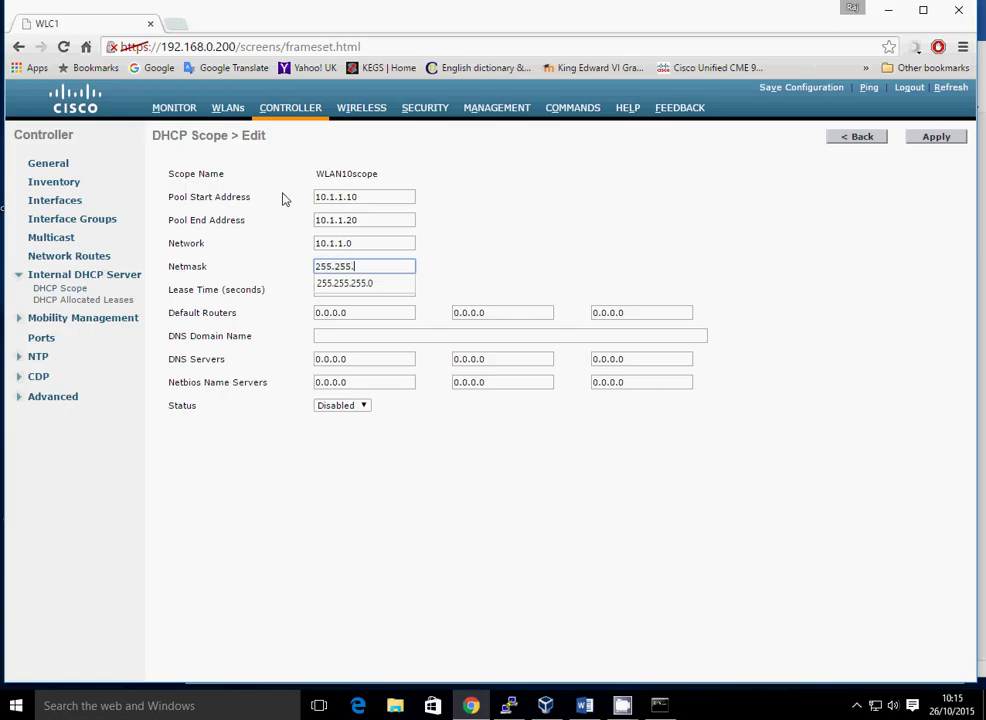
text(255.0)
key(Tab)
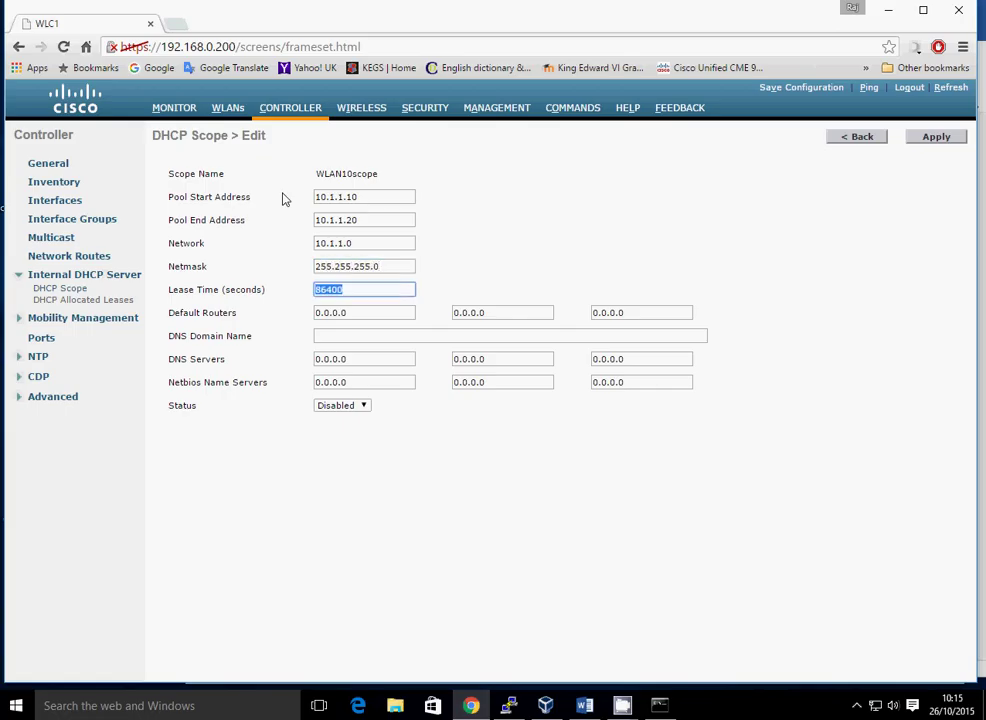
- Set default router 10.1.1.1, DNS servers 8.8.8.8 and 192.168.0.1, enable the scope, and apply
key(Tab)
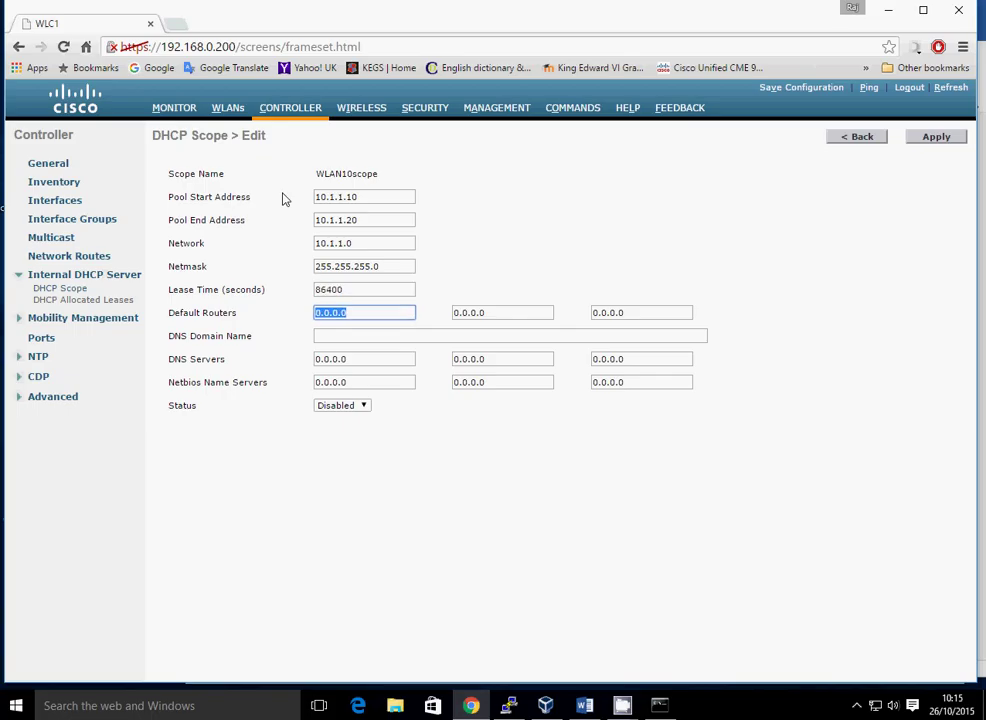
text(10.1.1.1)
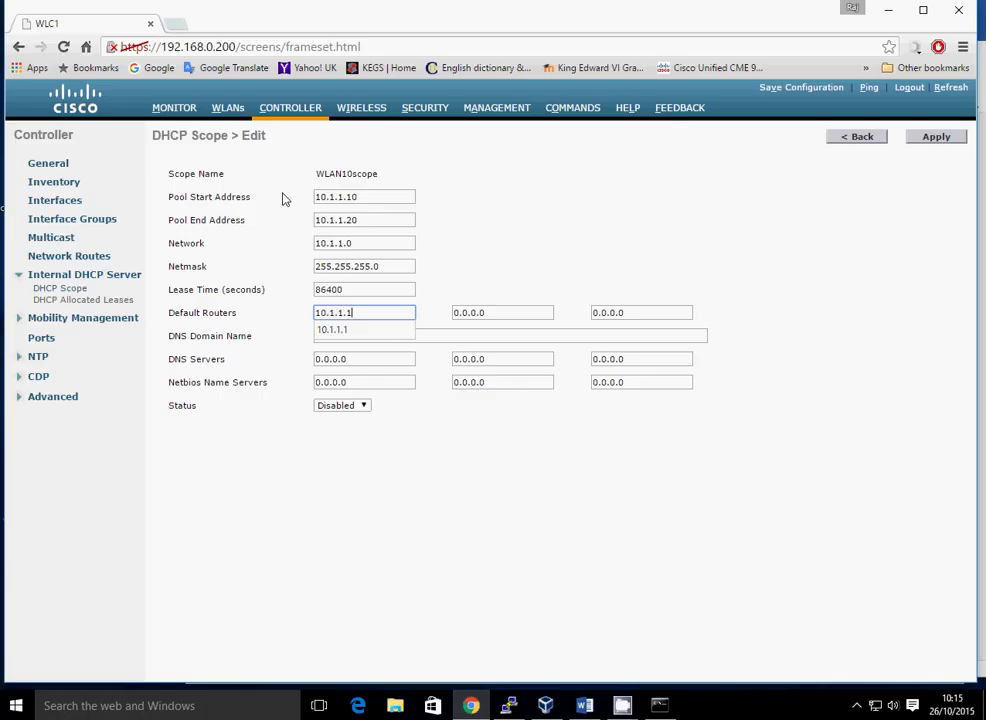
key(Tab)
key(Tab)
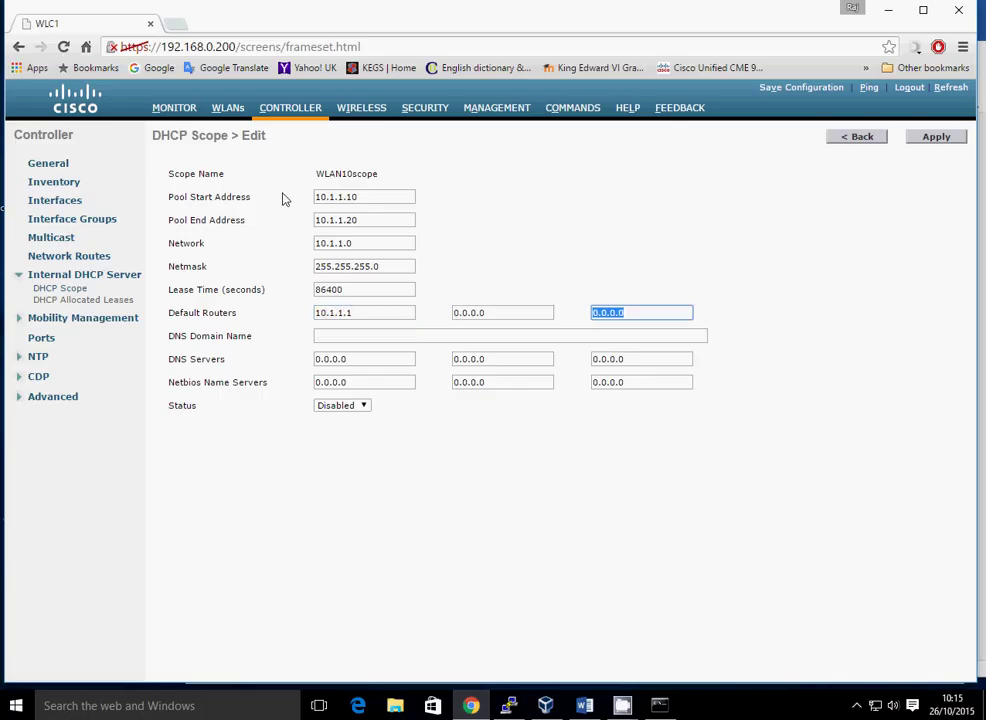
key(Tab)
key(Tab)
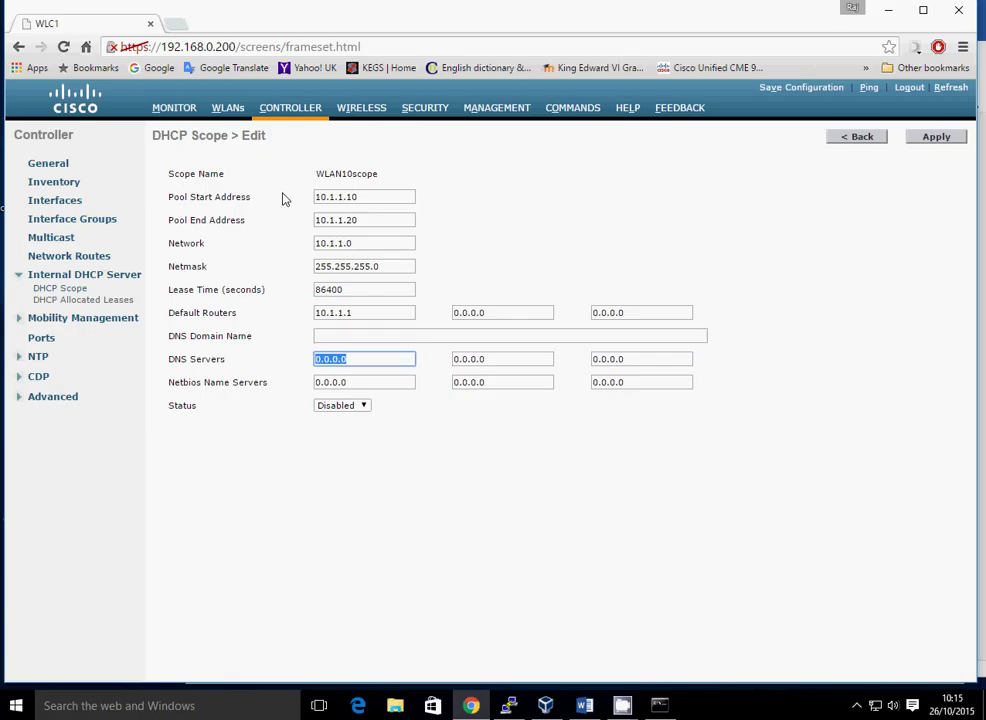
text(8.8.8.8)
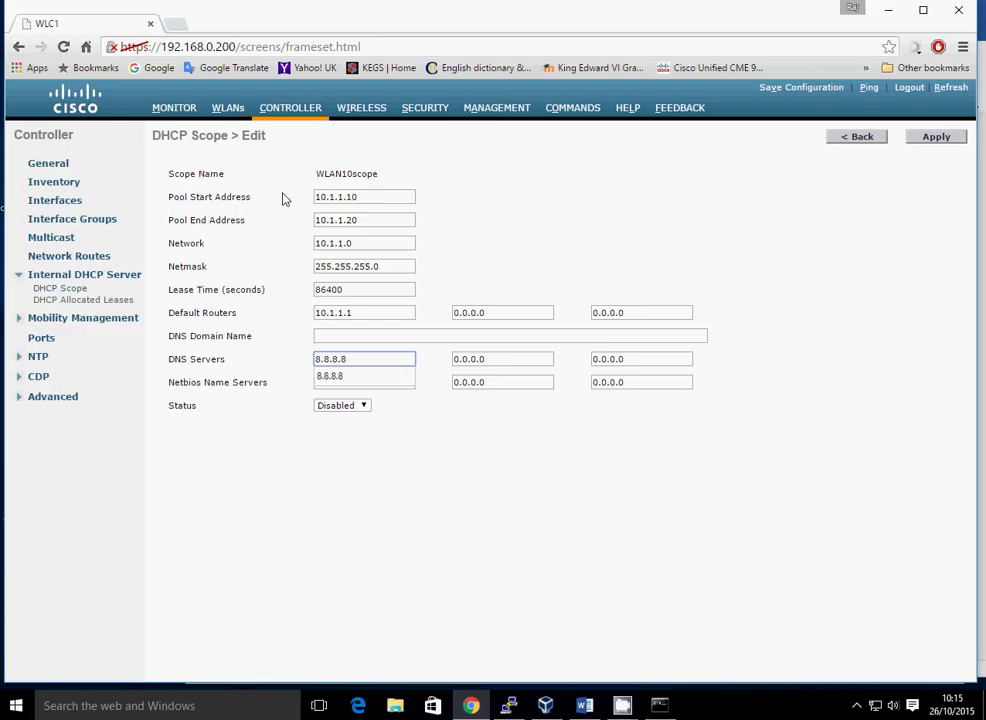
key(Tab)
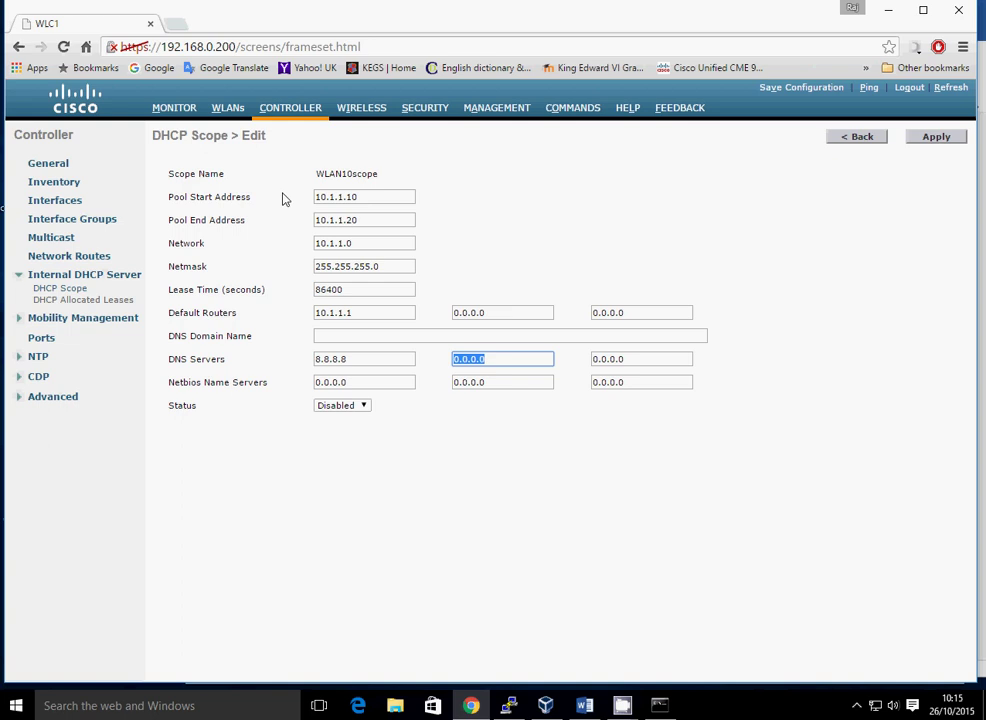
text(192.168.0.1)
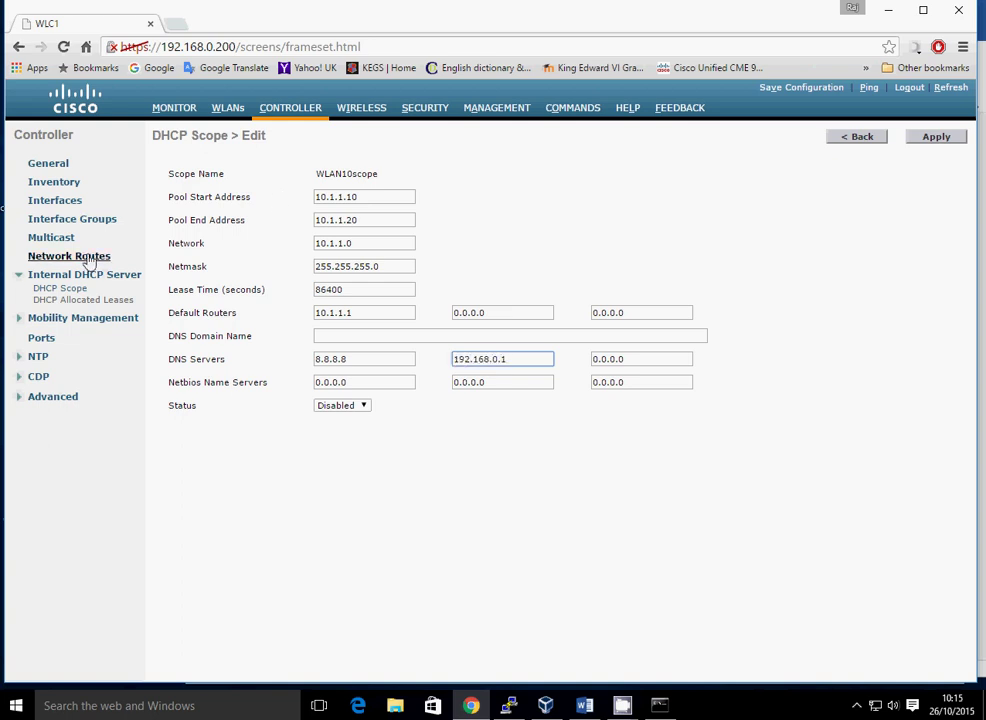
click(365, 409)
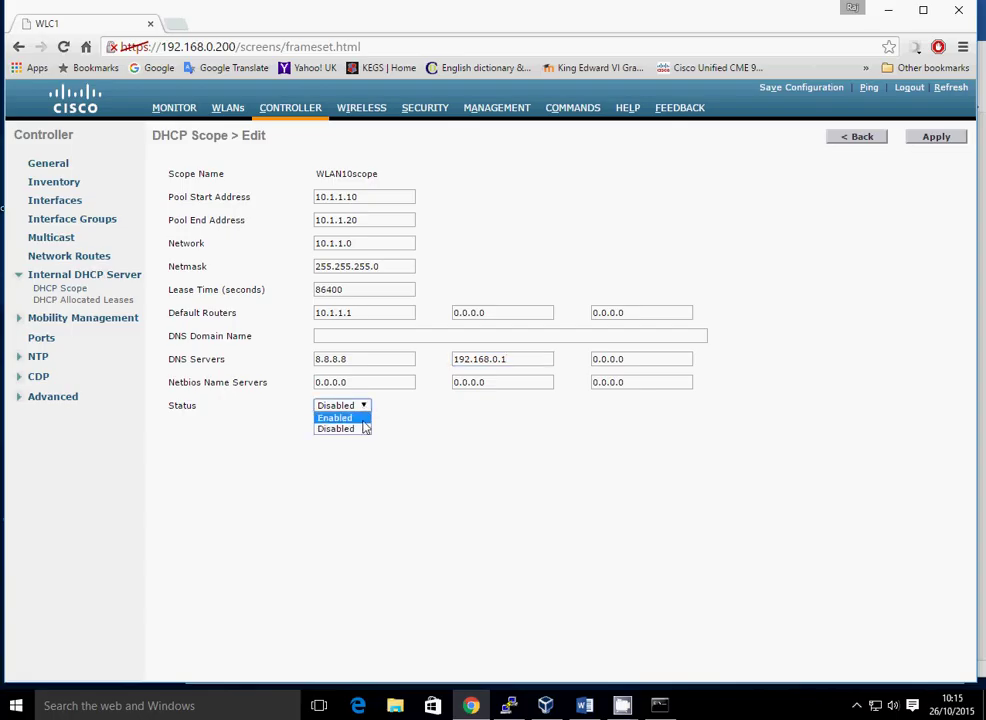
click(360, 428)
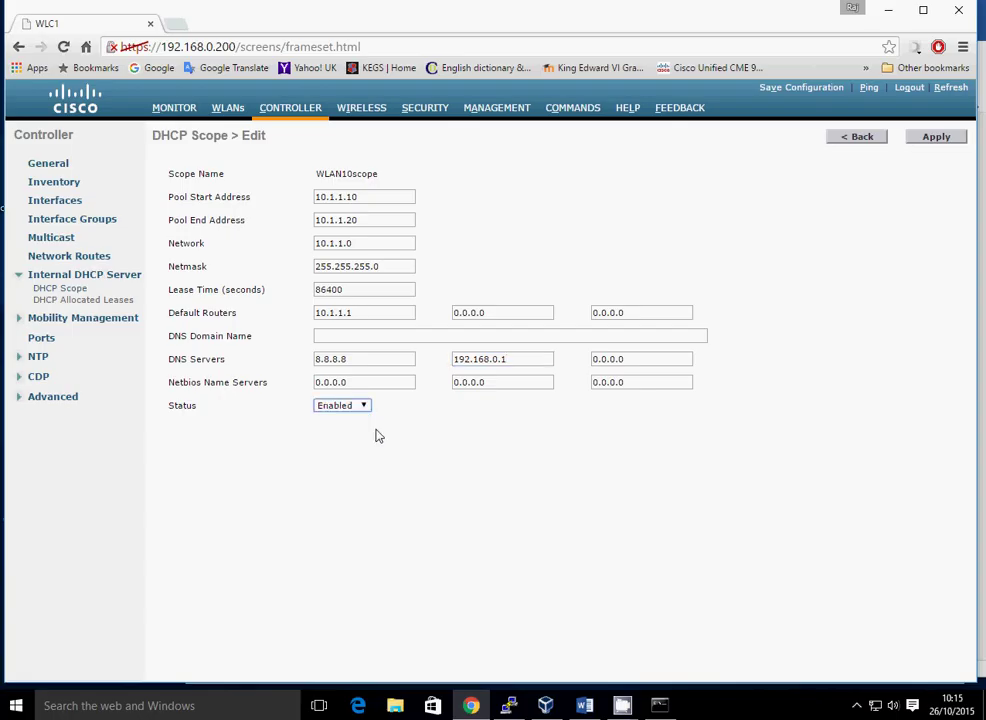
click(935, 138)
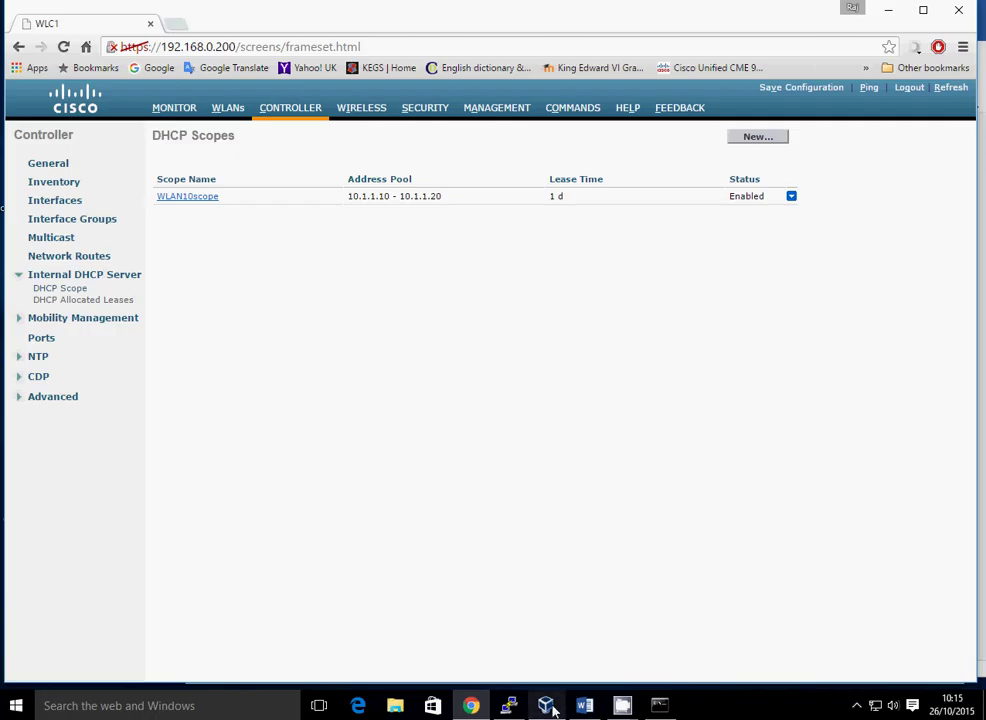
click(585, 706)
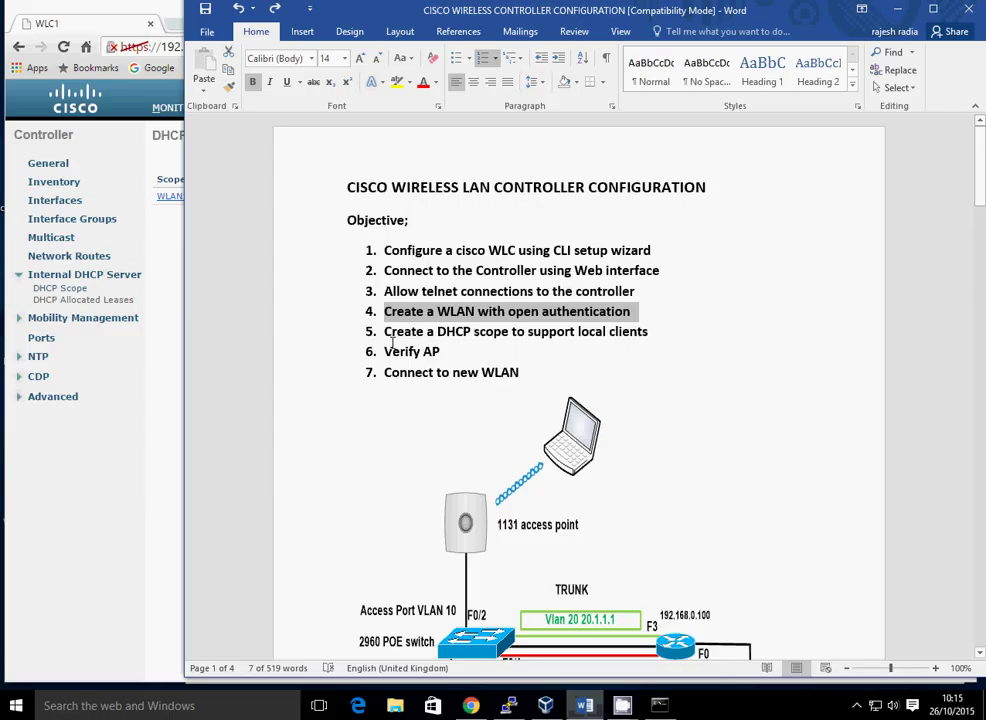
drag(384, 372, 537, 372)
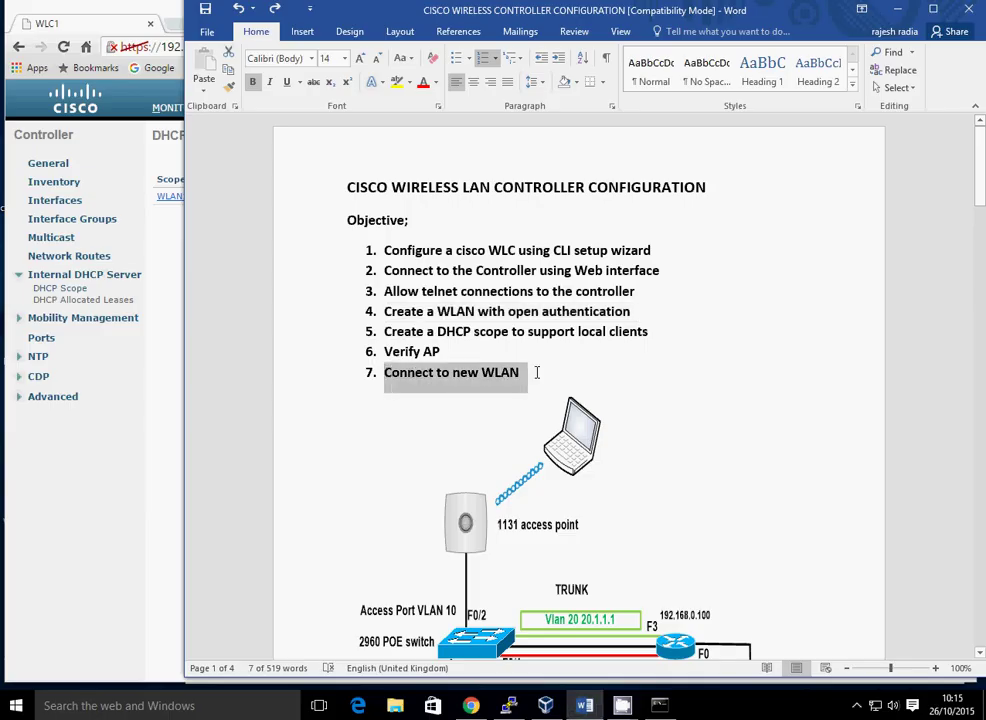
click(470, 409)
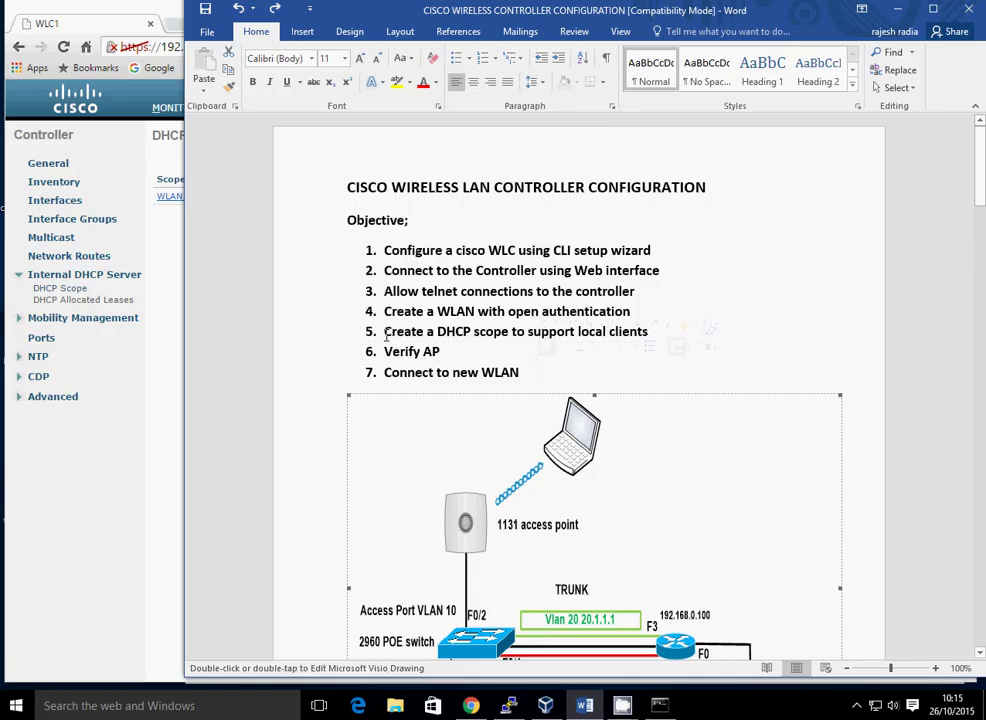
drag(386, 333, 673, 331)
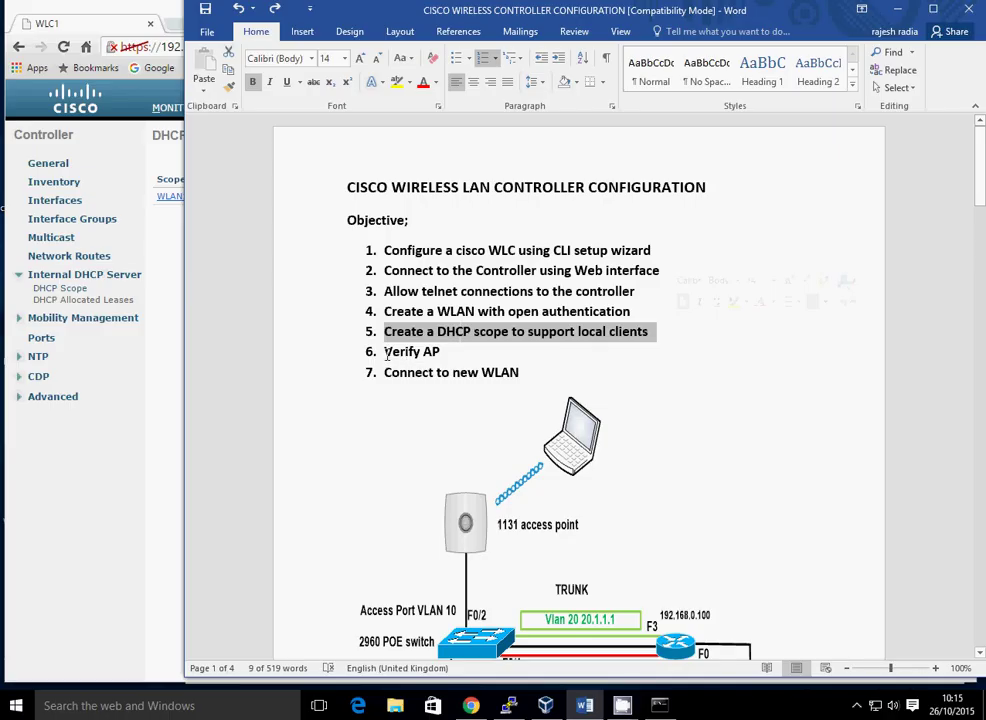
click(895, 10)
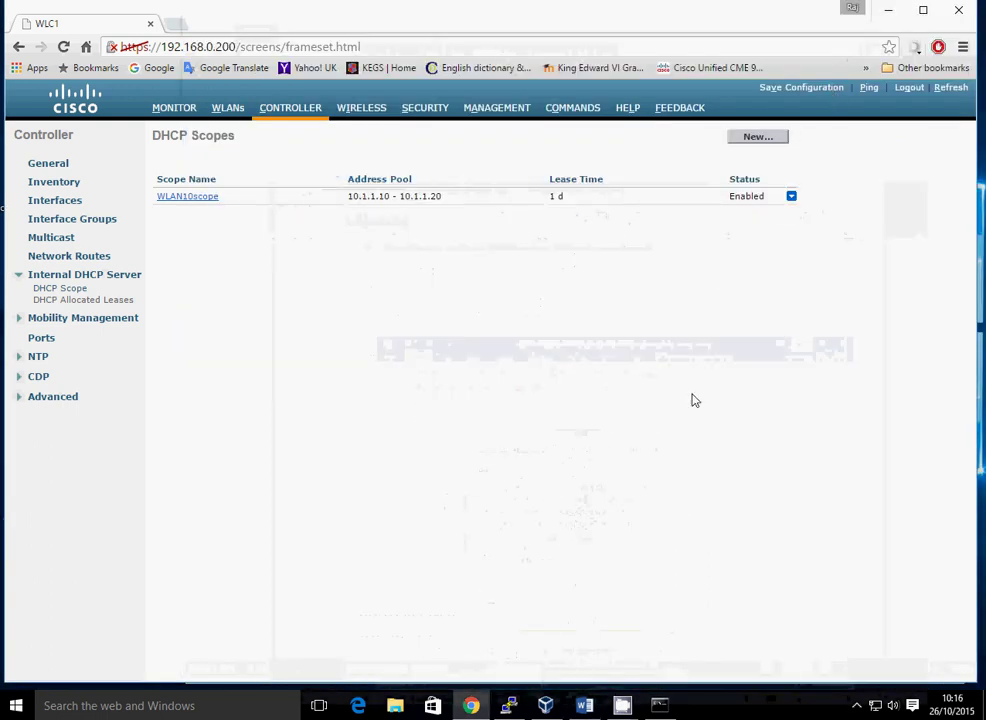
- Switch to the PuTTY COM3 console showing the access point's boot log
key(alt+Tab)
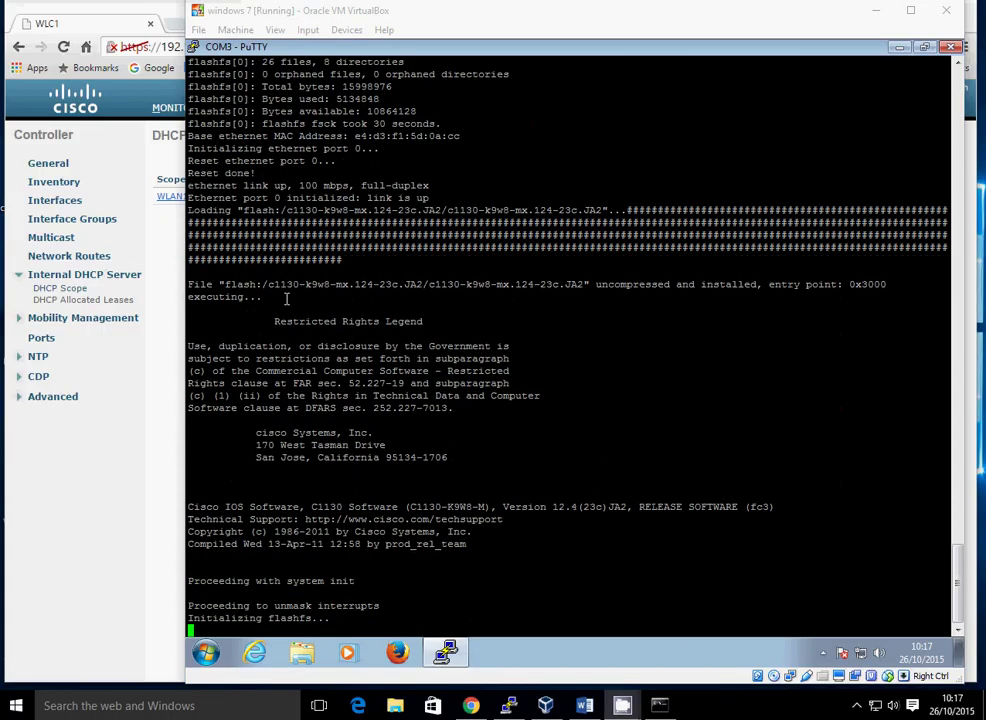
- Narrow the VirtualBox console, show the controller's Monitor Summary, then bring the console forward
drag(186, 386, 366, 375)
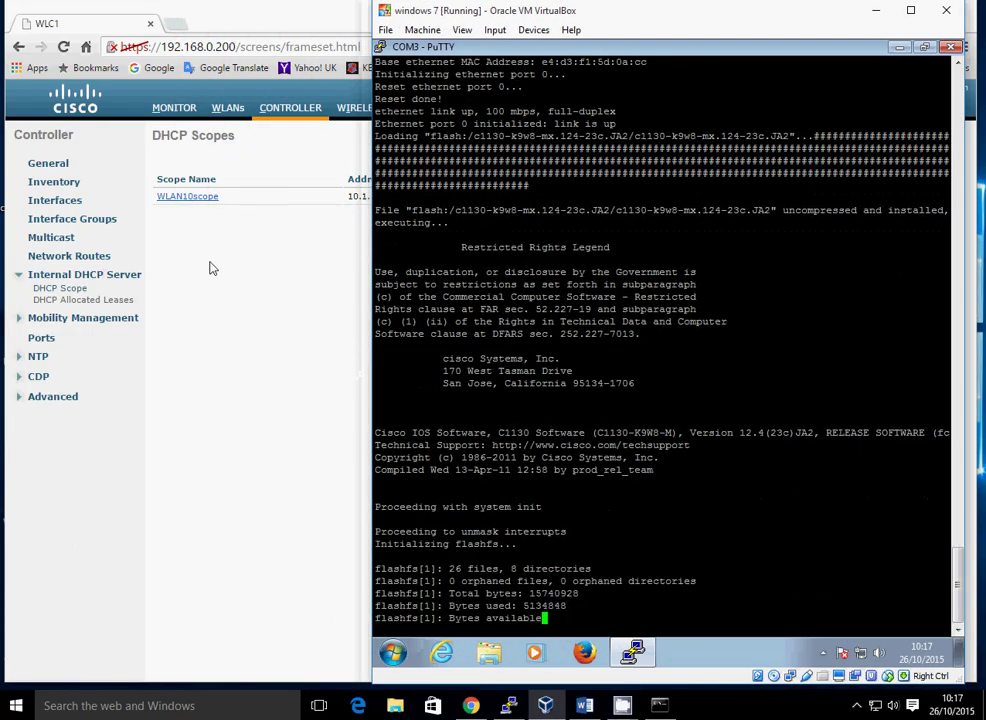
click(174, 108)
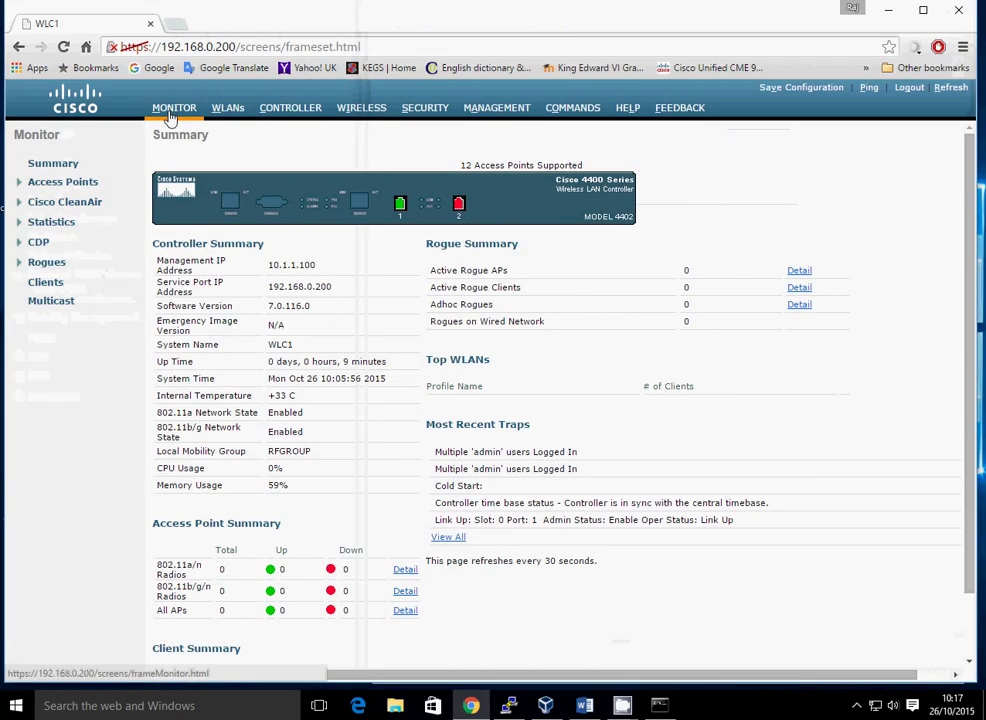
click(543, 706)
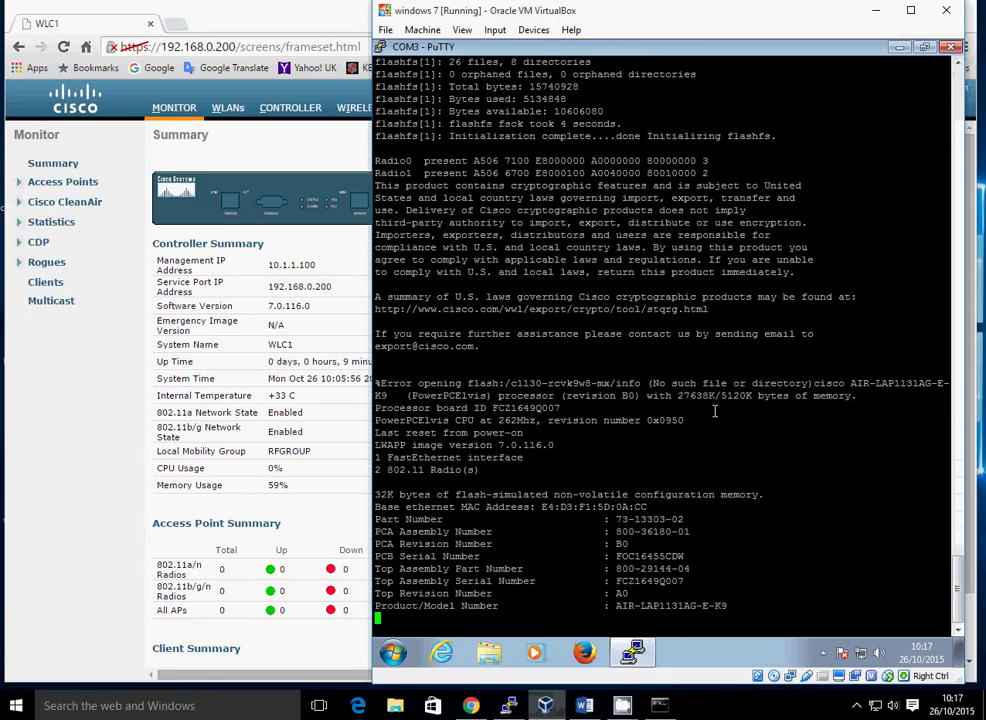
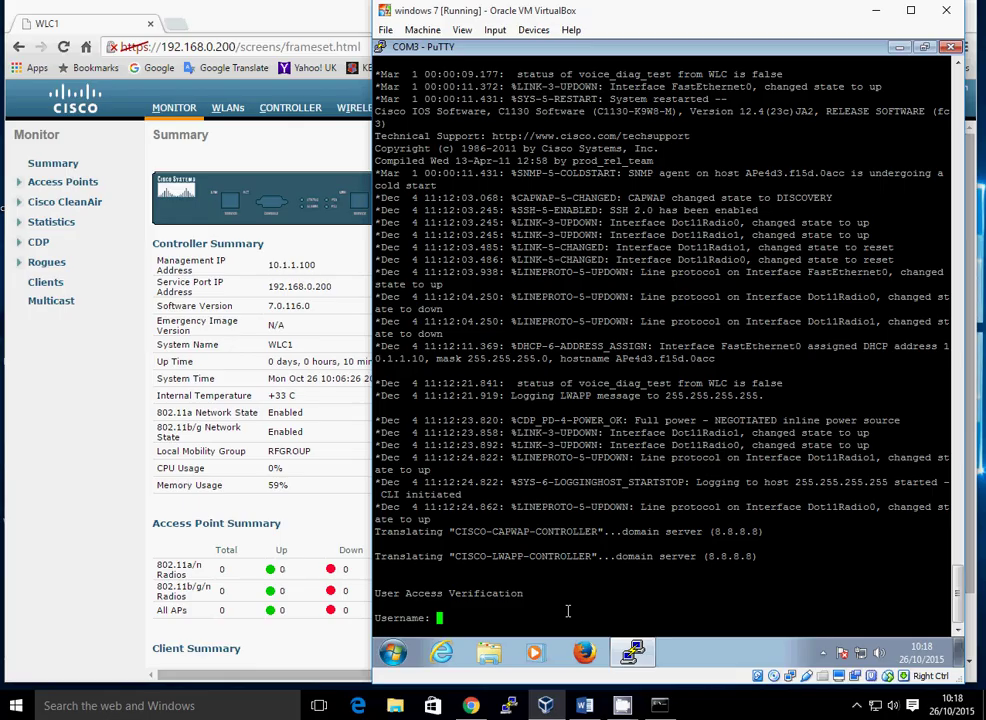
- Log in to the access point console with its username and run 'sh ip int brief'
text(Cisco)
key(Return)
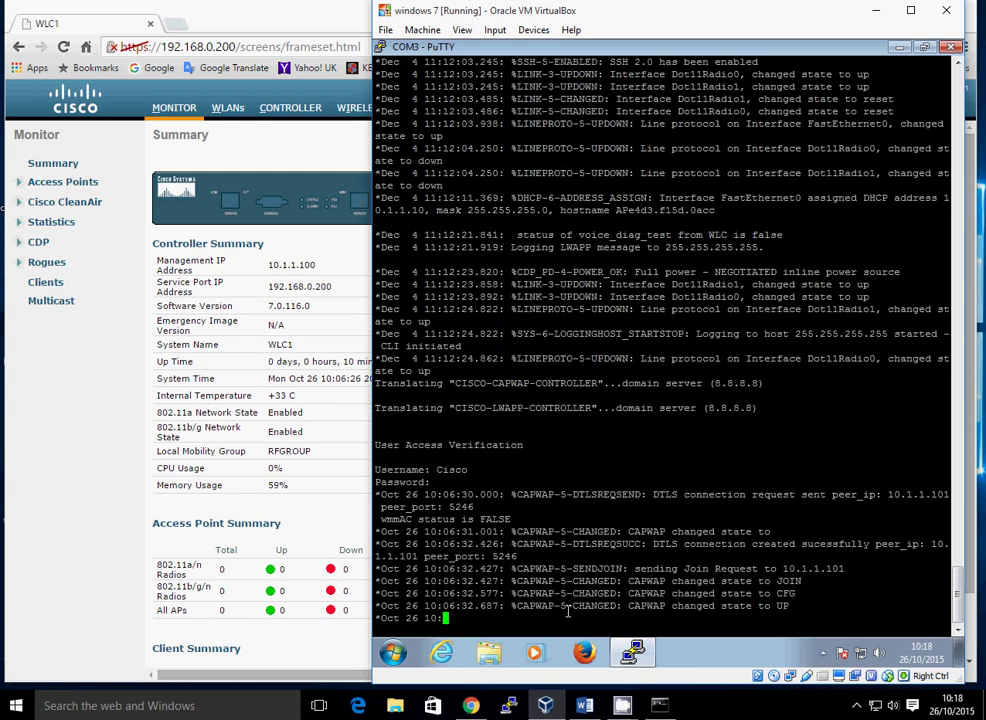
key(Return)
key(Return)
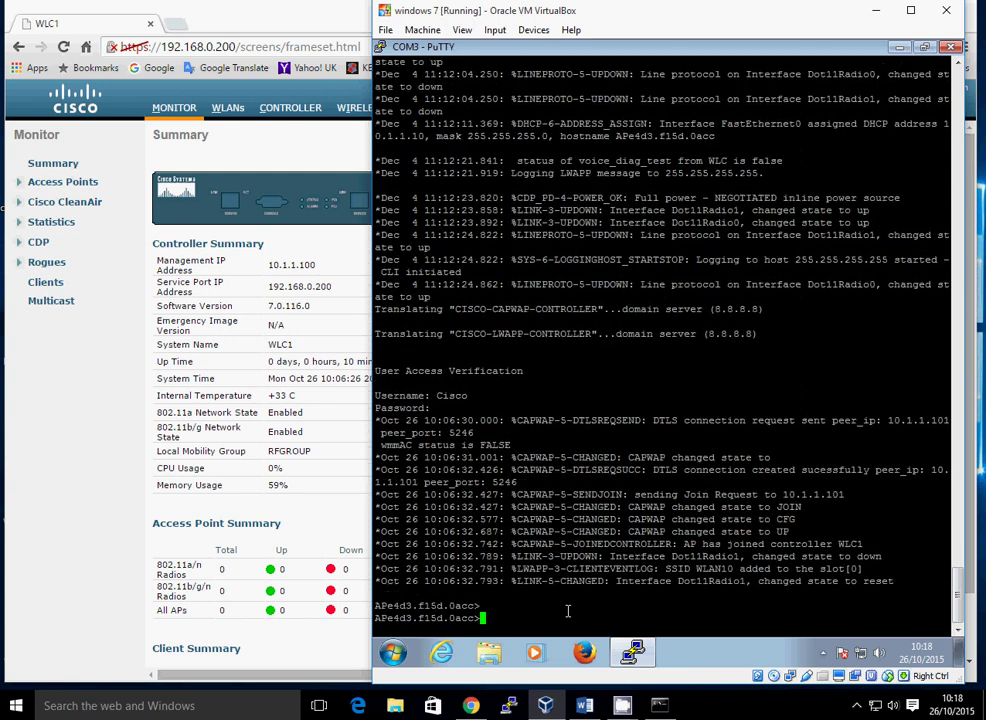
text(sh ip int br)
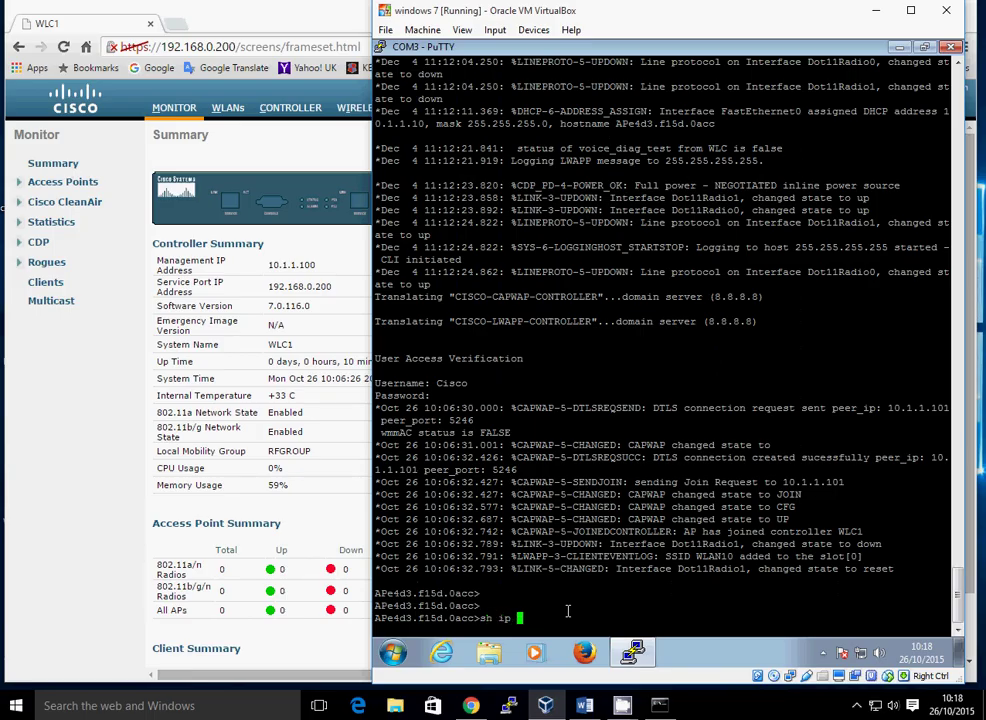
key(Tab)
key(Return)
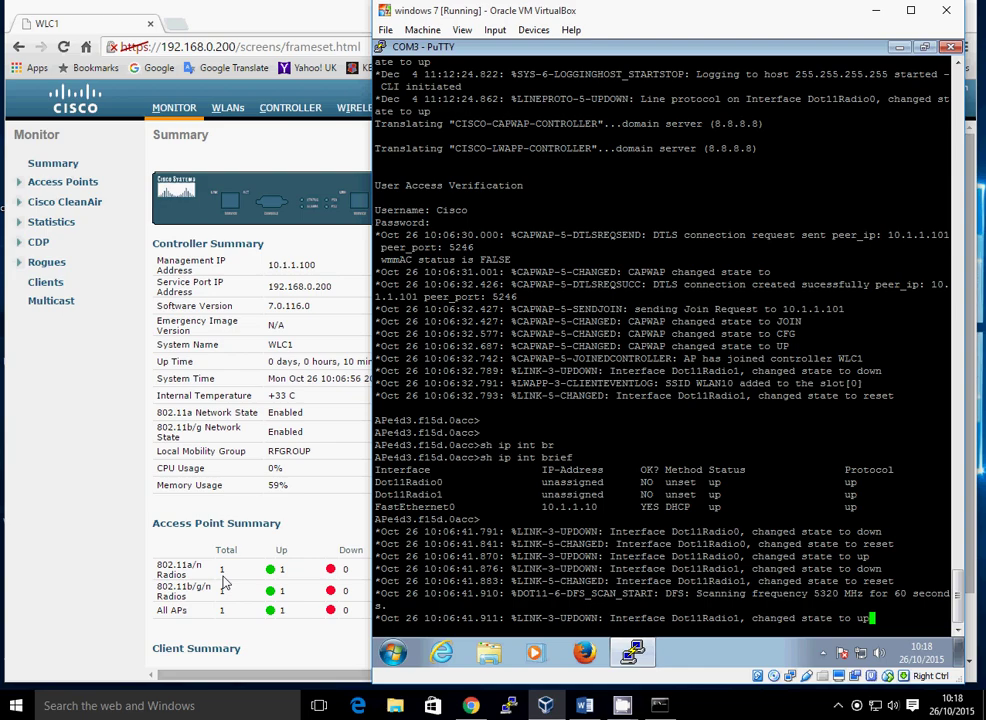
click(100, 460)
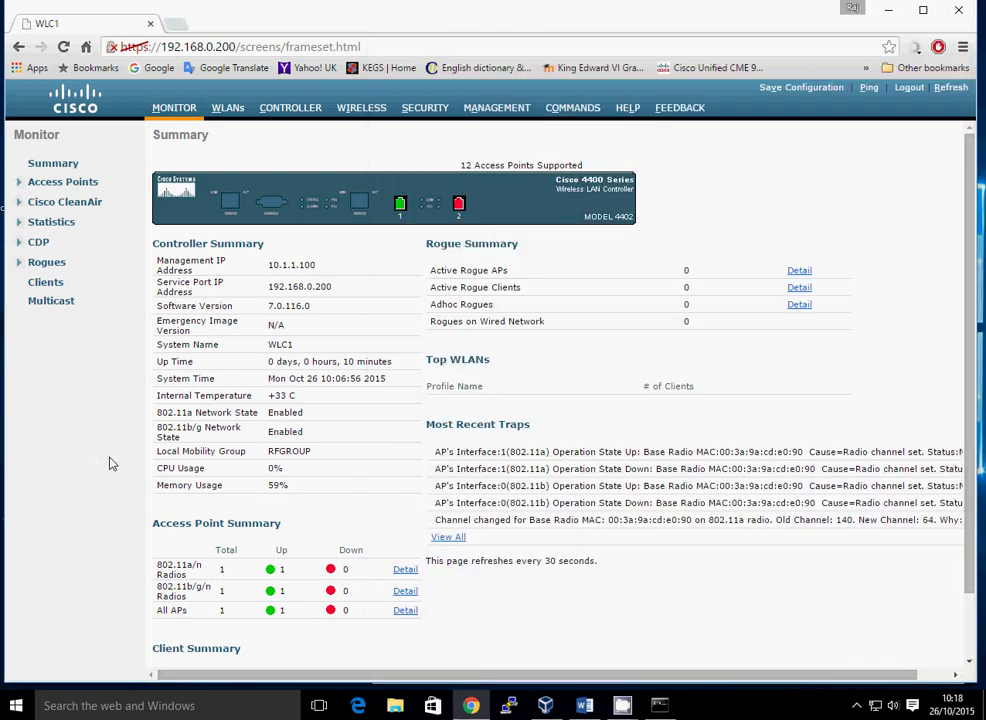
- View the WLANs list, connect the laptop to open WLAN10, and launch Command Prompt
click(228, 108)
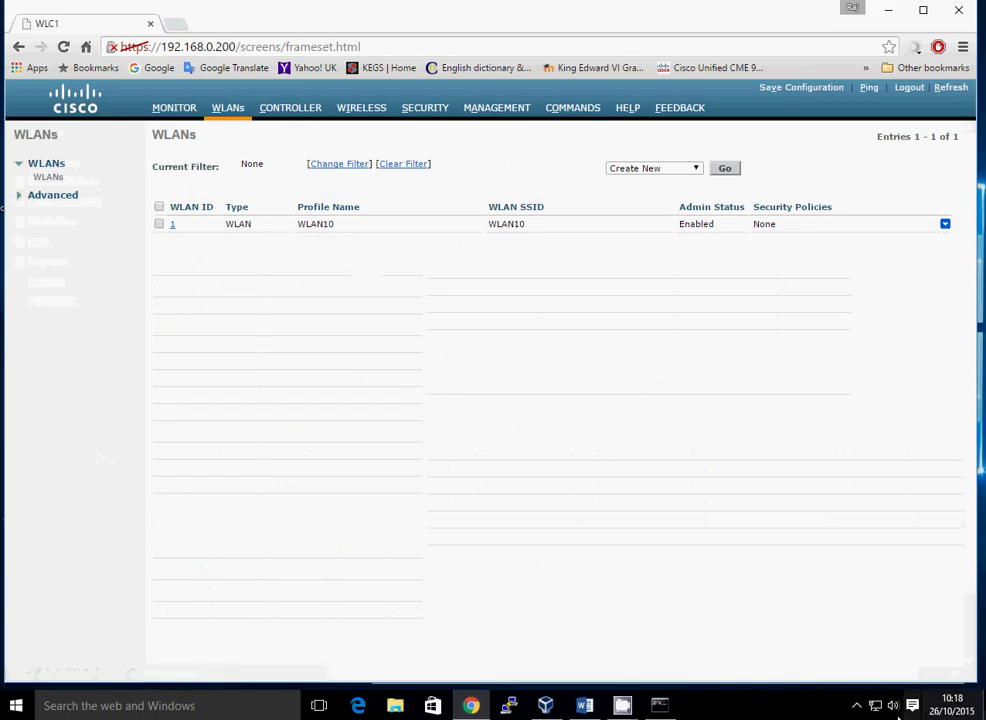
click(876, 708)
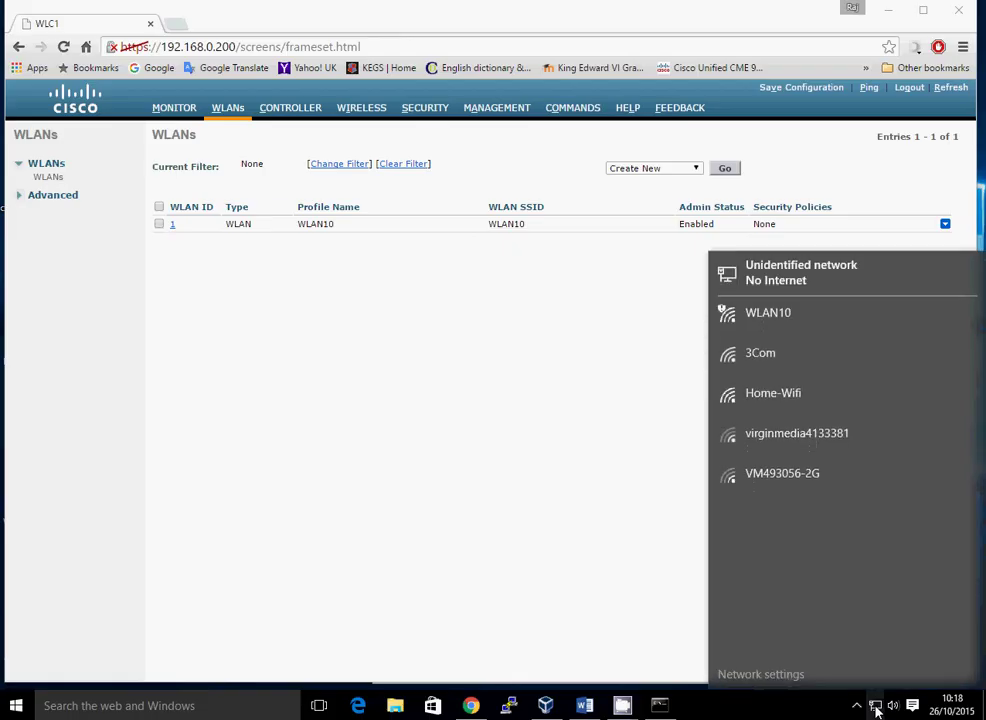
click(776, 320)
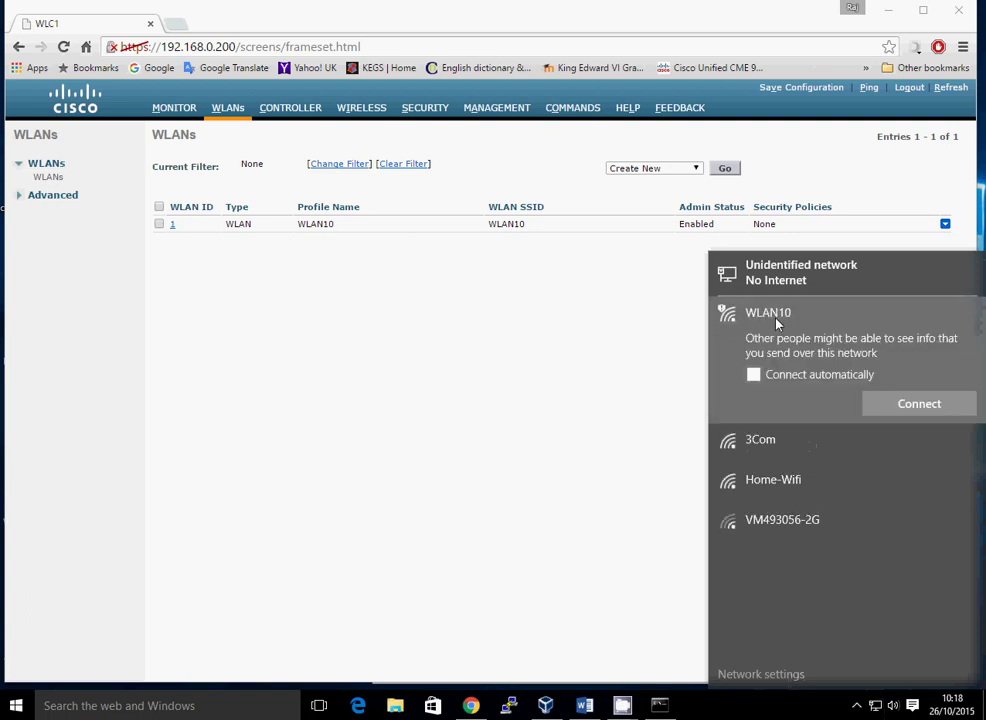
click(897, 404)
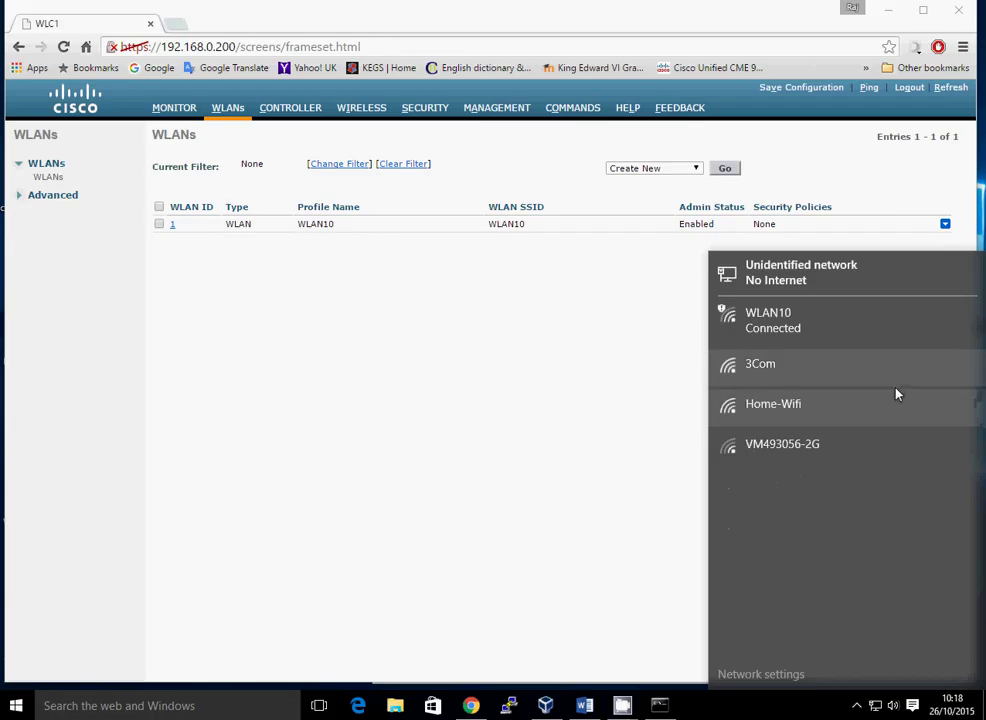
click(771, 327)
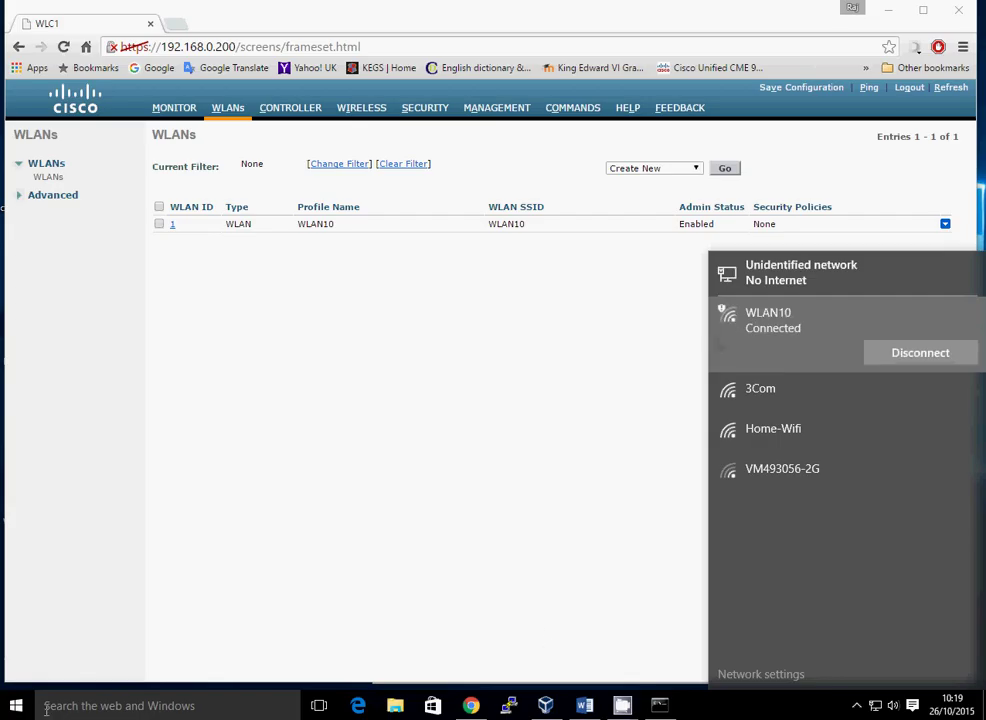
click(8, 708)
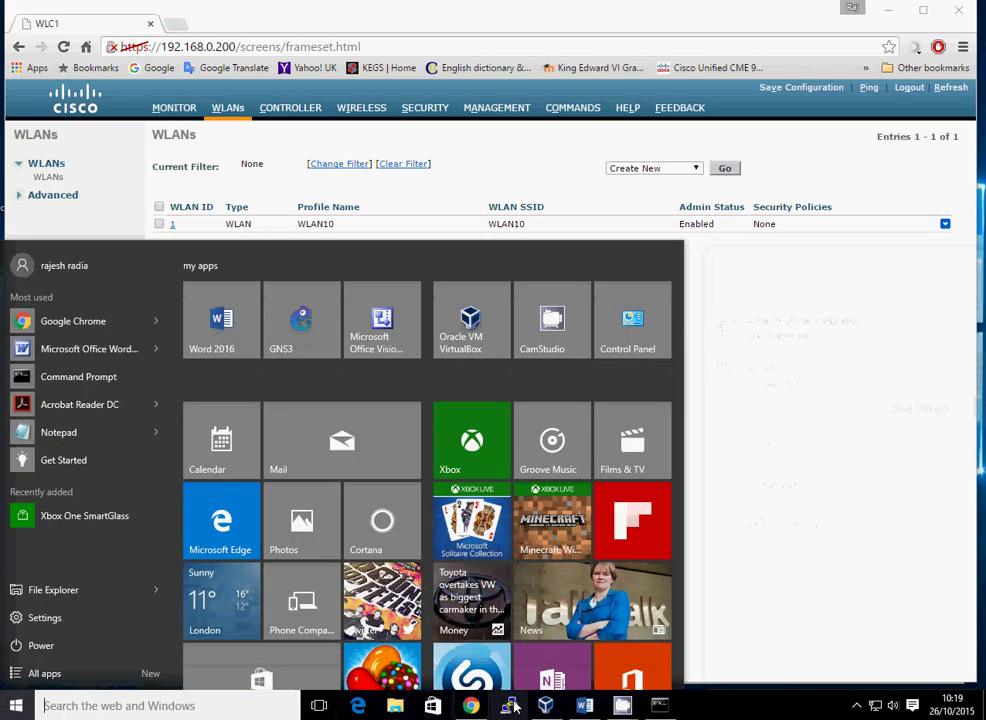
click(660, 705)
- Run ipconfig and check the Wi-Fi adapter's address 10.1.1.11
click(552, 299)
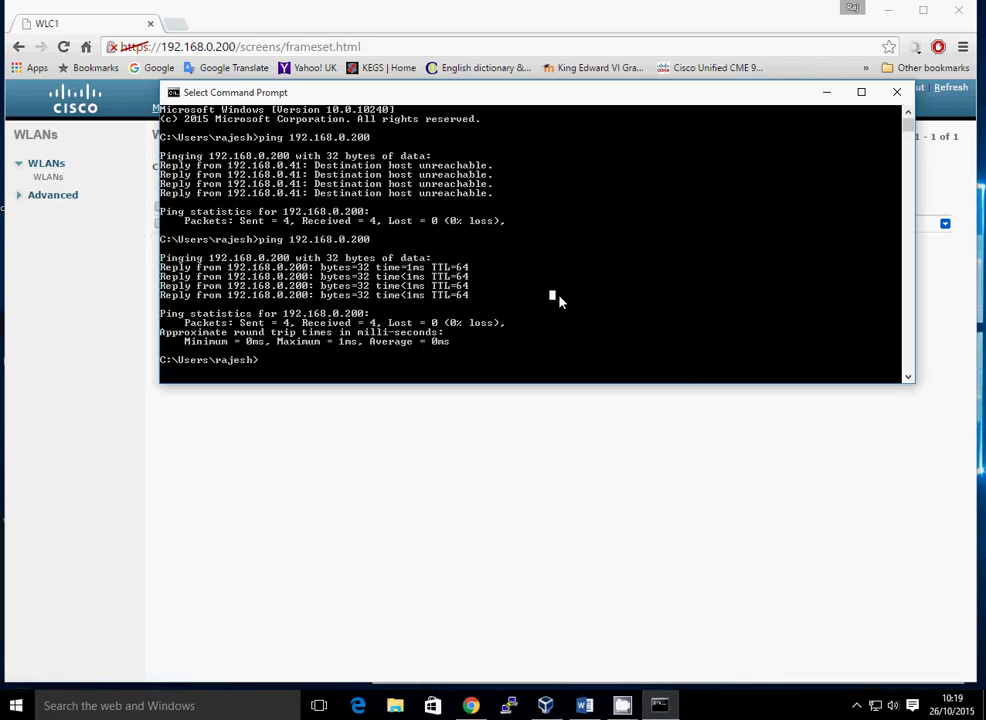
text(ipconfig)
key(Return)
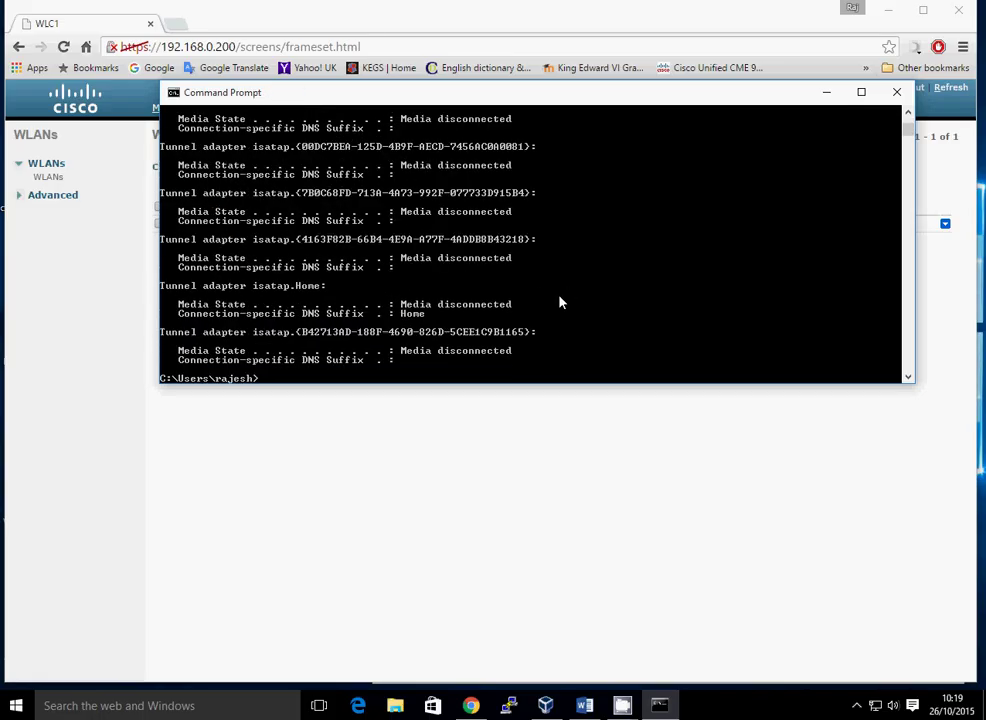
scroll(663, 222, up, 6)
scroll(661, 224, up, 10)
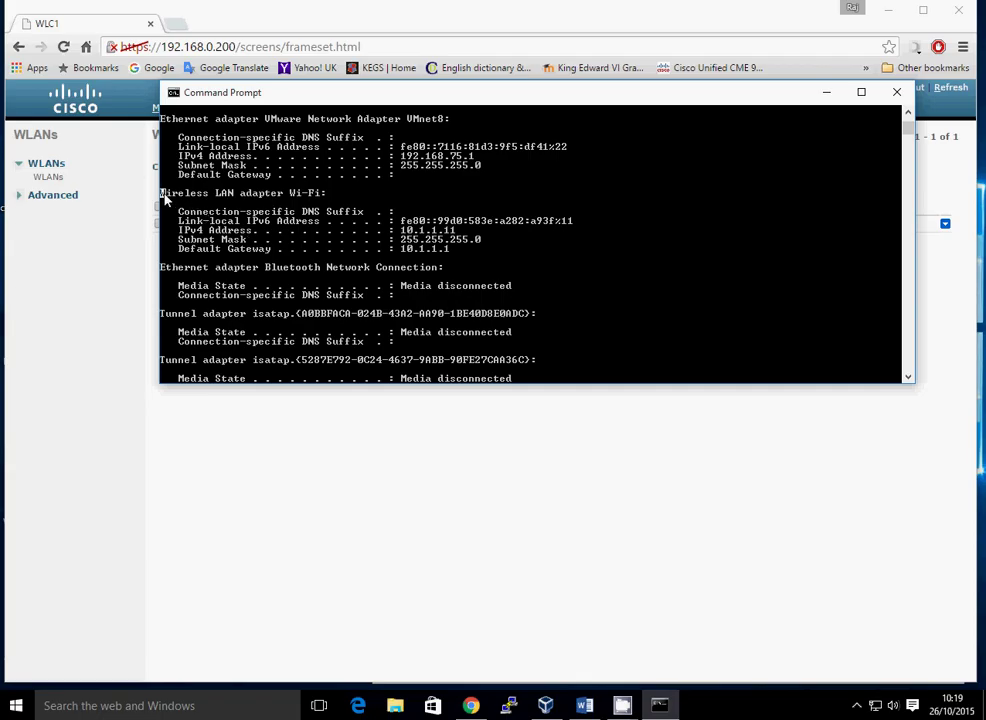
drag(162, 194, 588, 258)
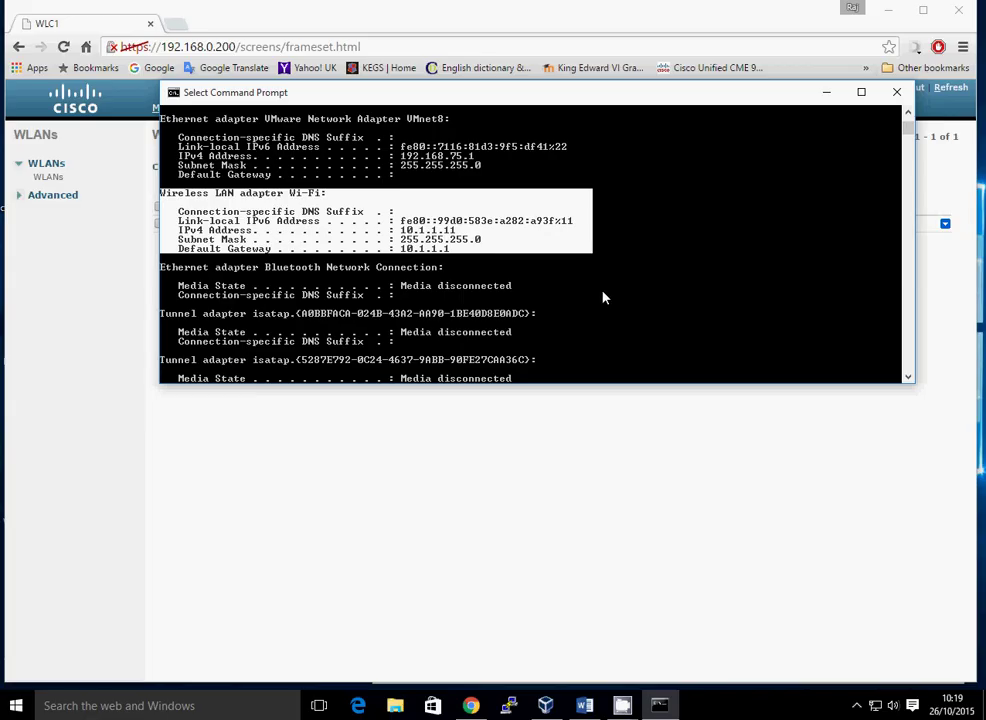
key(Return)
- Ping the 10.1.1.1 gateway and minimize Command Prompt
key(Tab)
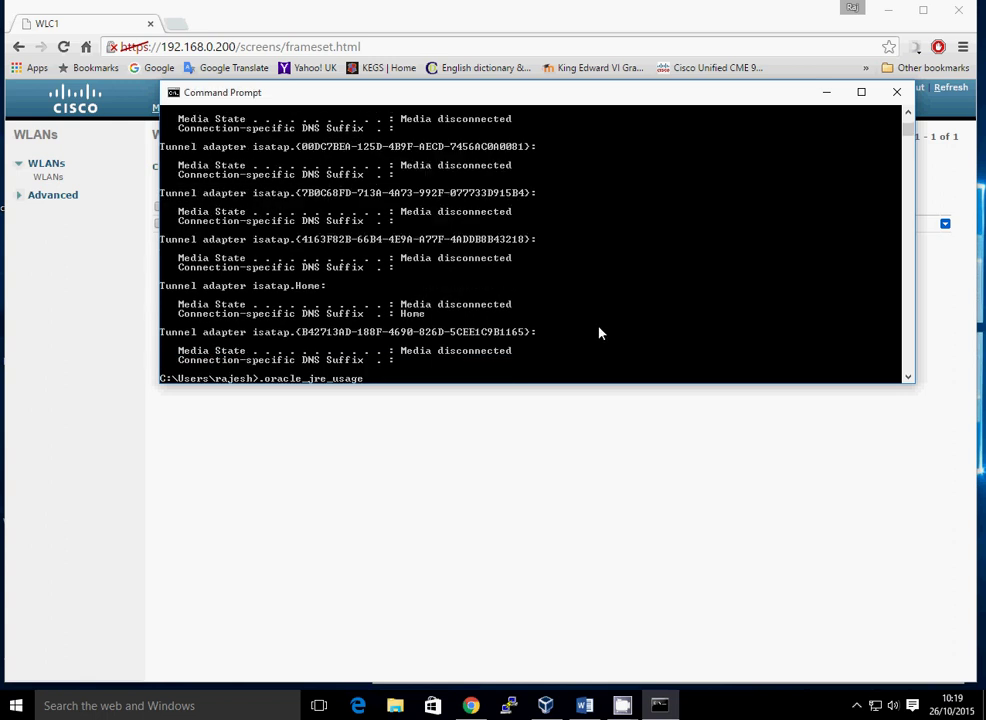
key(Return)
key(Return)
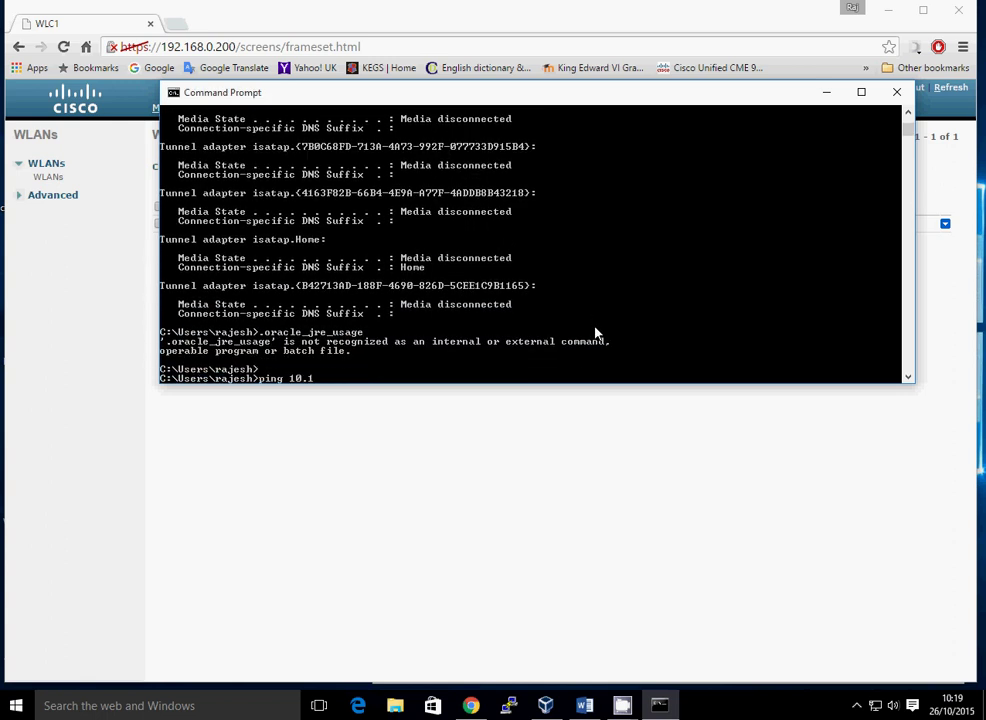
text(ping 10.1.1.1)
key(Return)
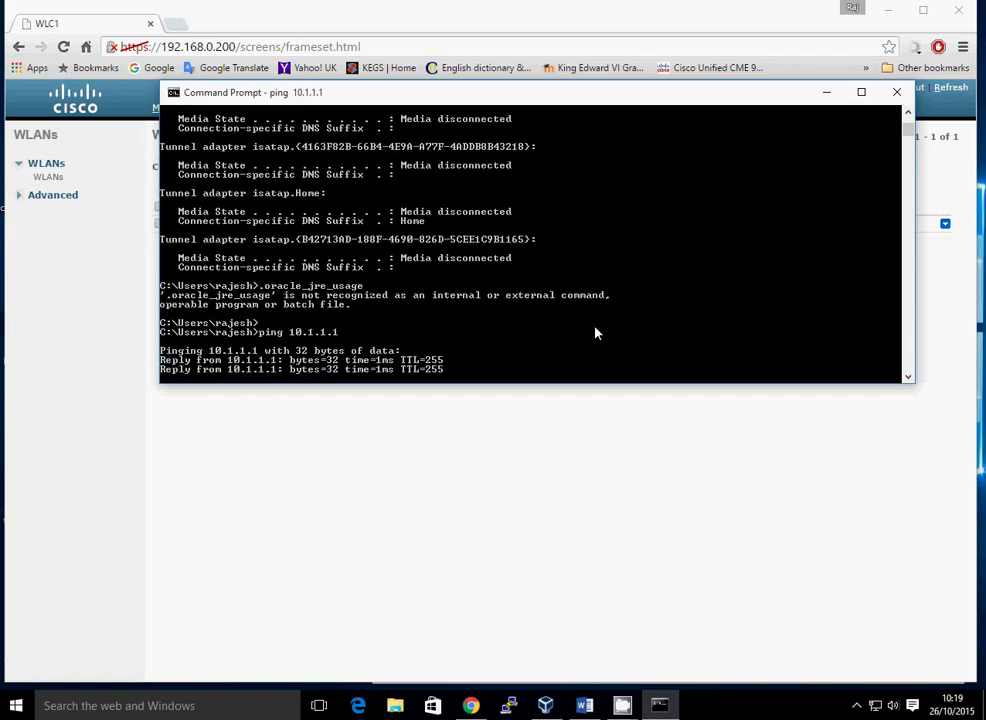
click(826, 93)
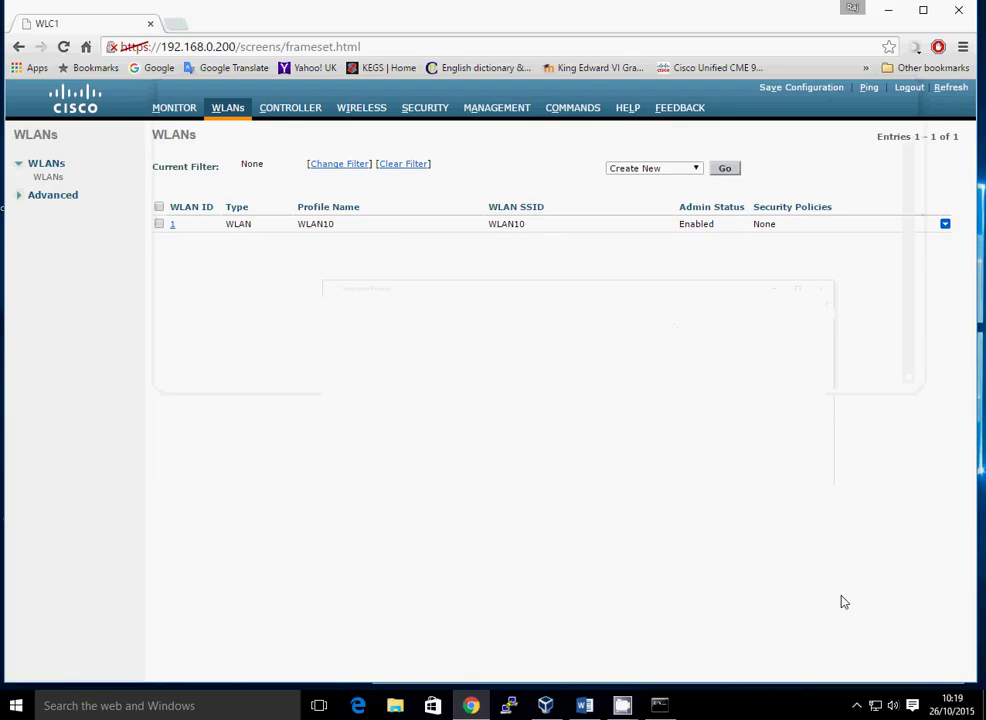
- Check the connected Wi-Fi network, mark the Verify AP objective, and open the controller's Monitor summary
click(875, 705)
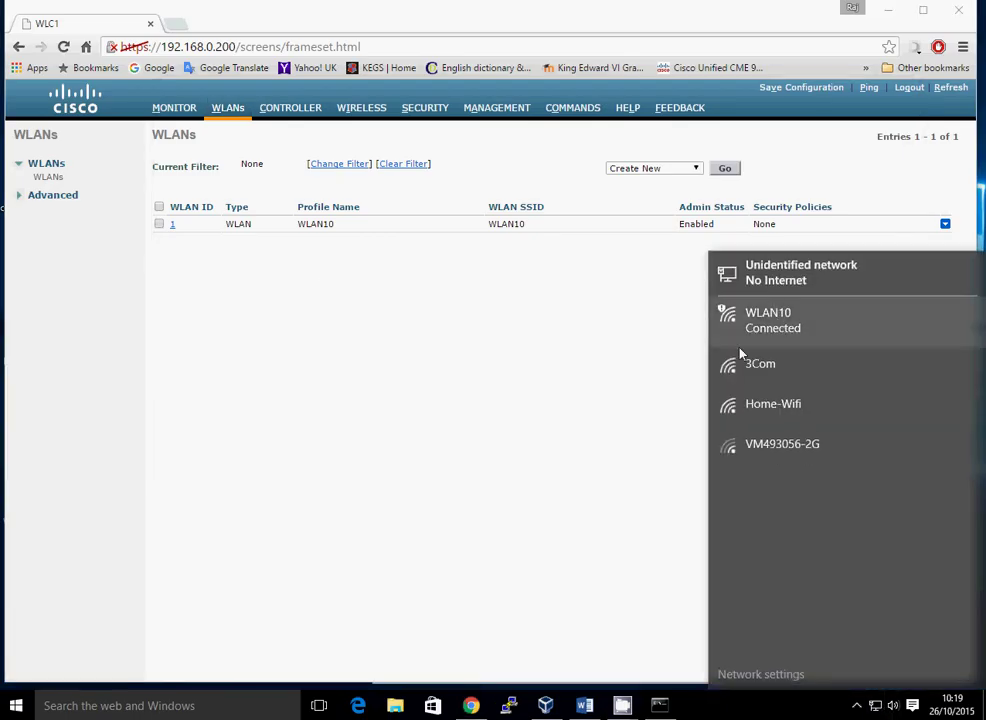
click(535, 511)
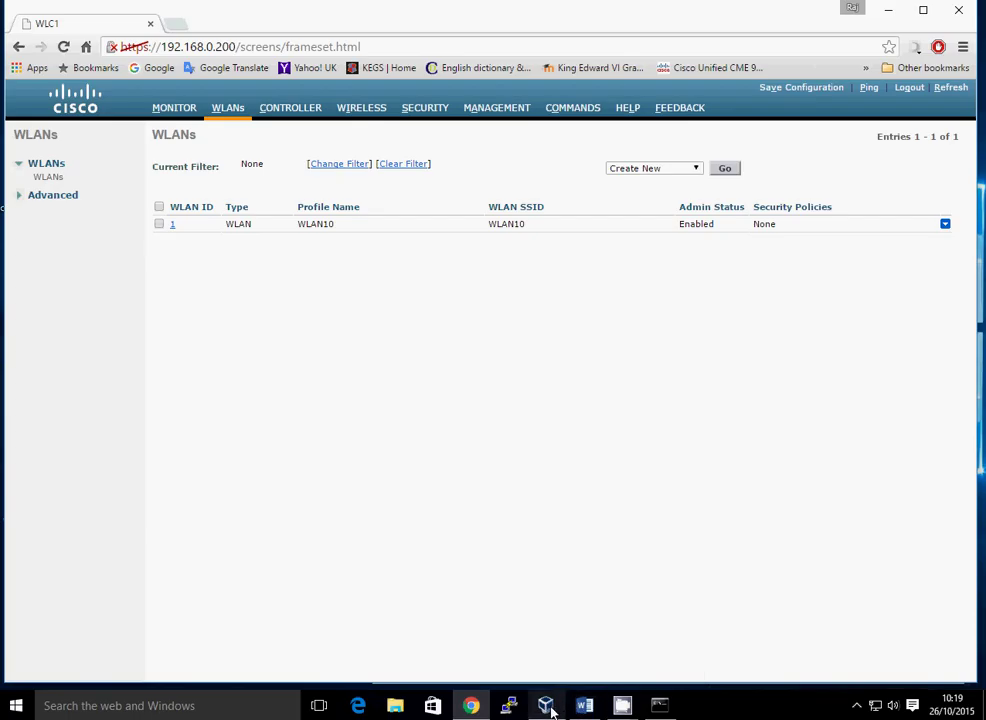
click(585, 705)
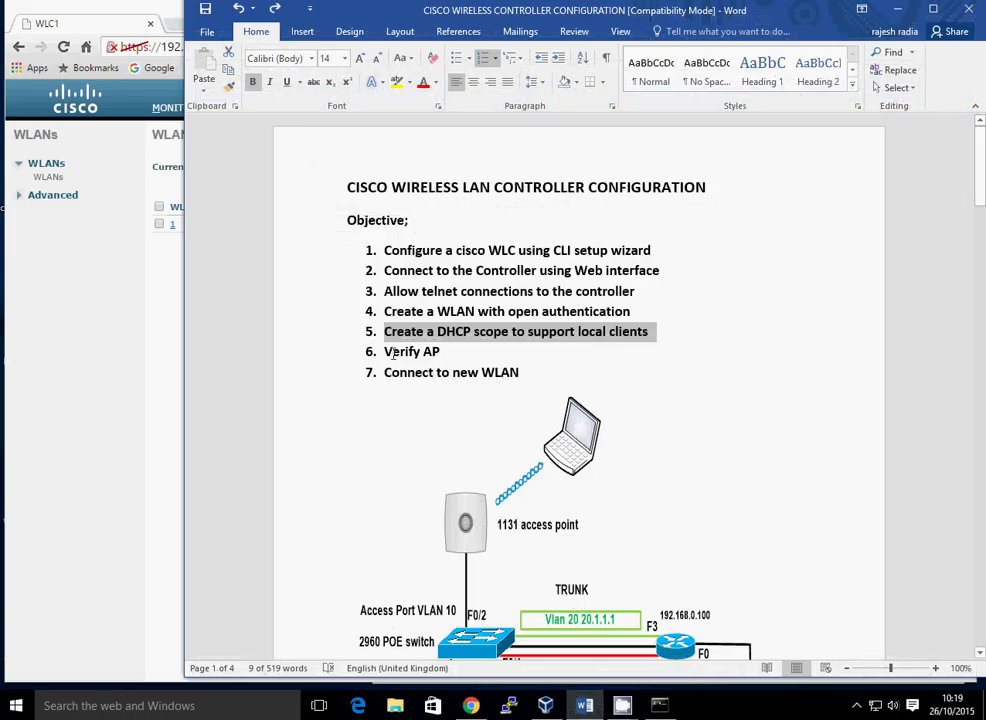
drag(385, 351, 440, 352)
click(134, 334)
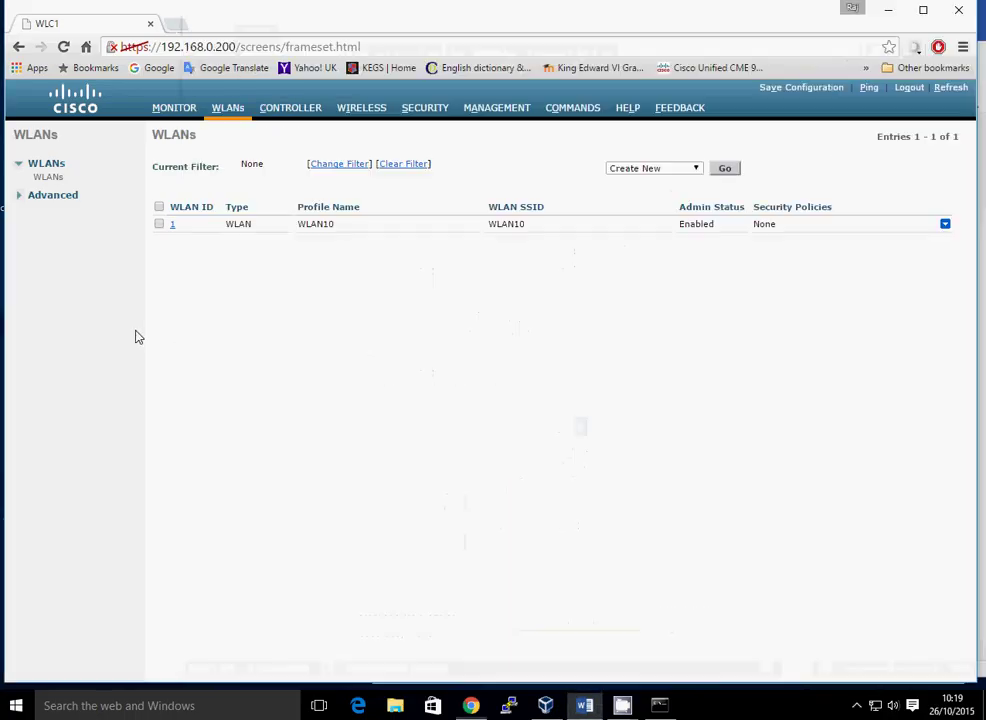
click(180, 108)
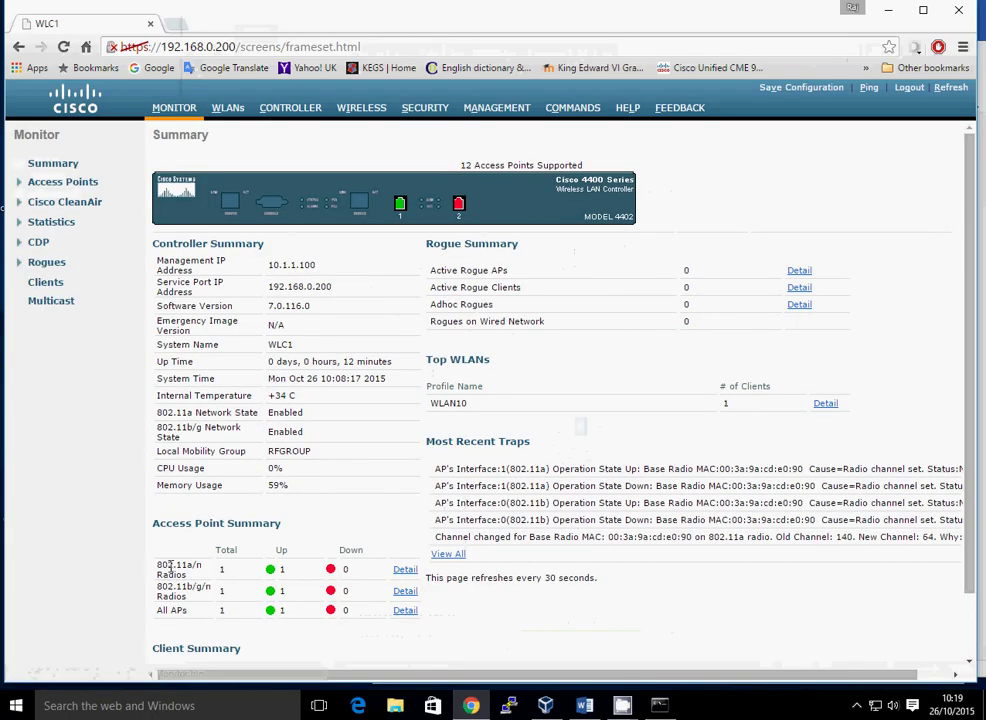
click(405, 614)
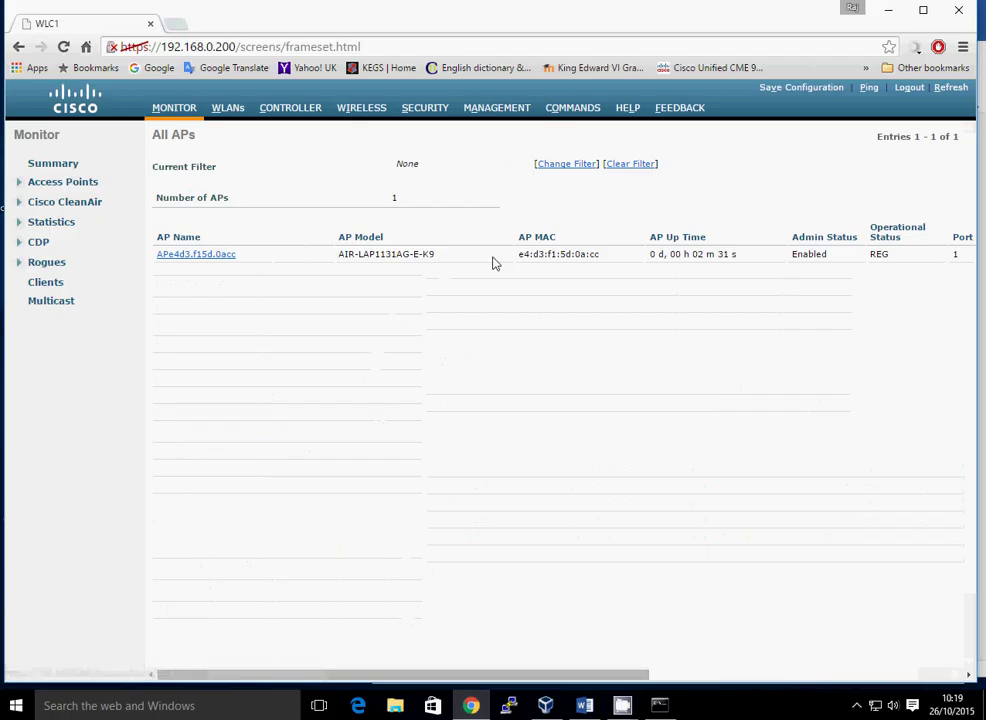
click(198, 256)
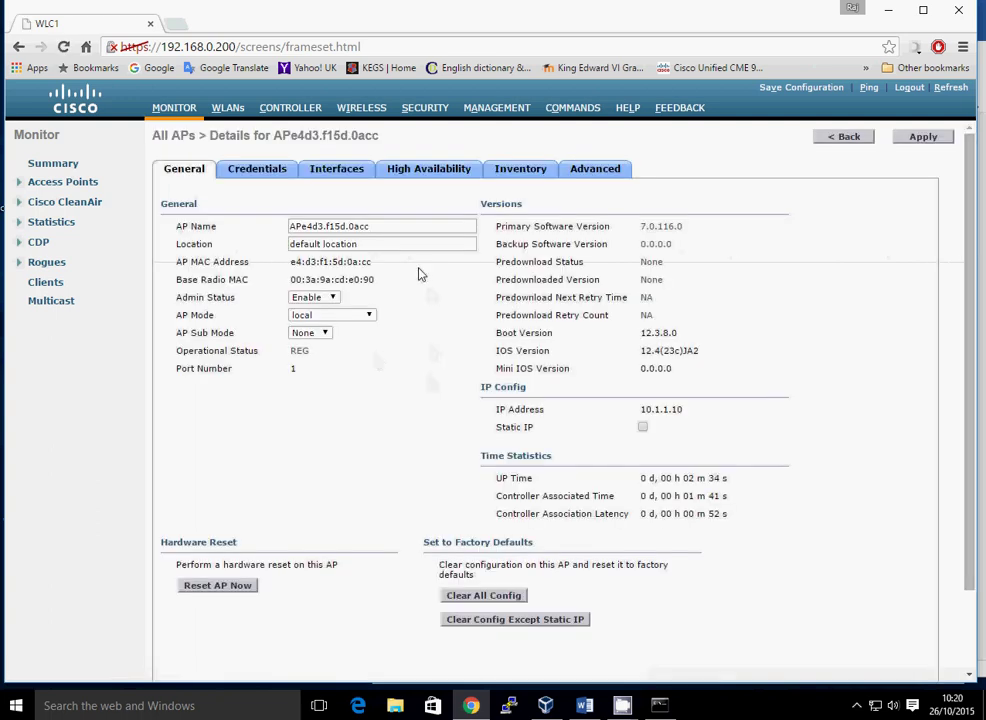
click(399, 230)
drag(372, 227, 244, 240)
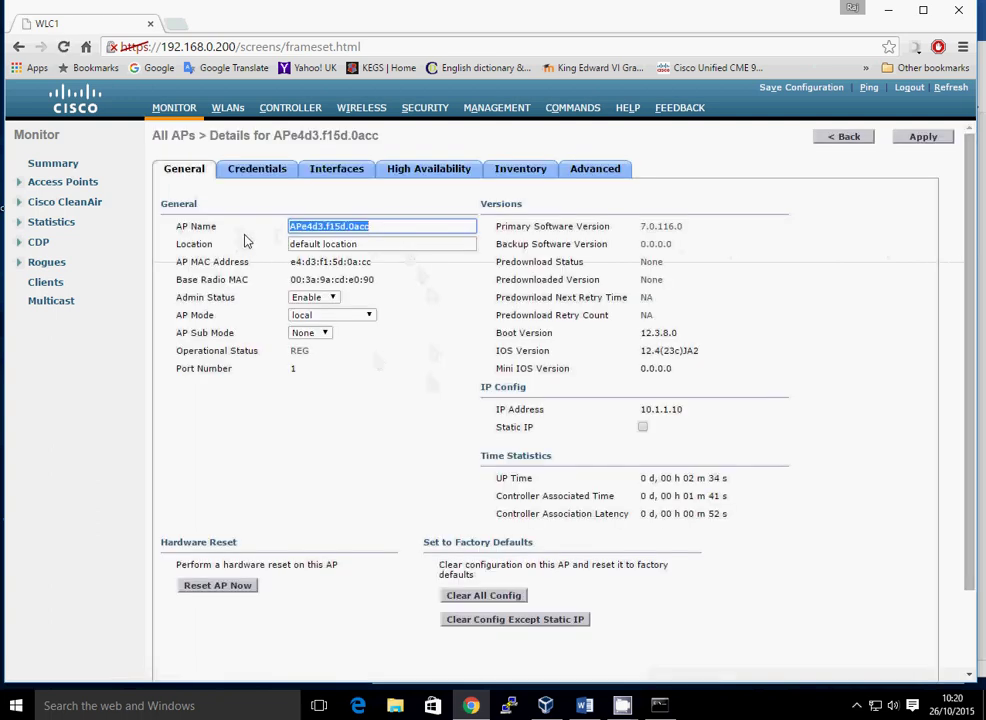
text(AP1)
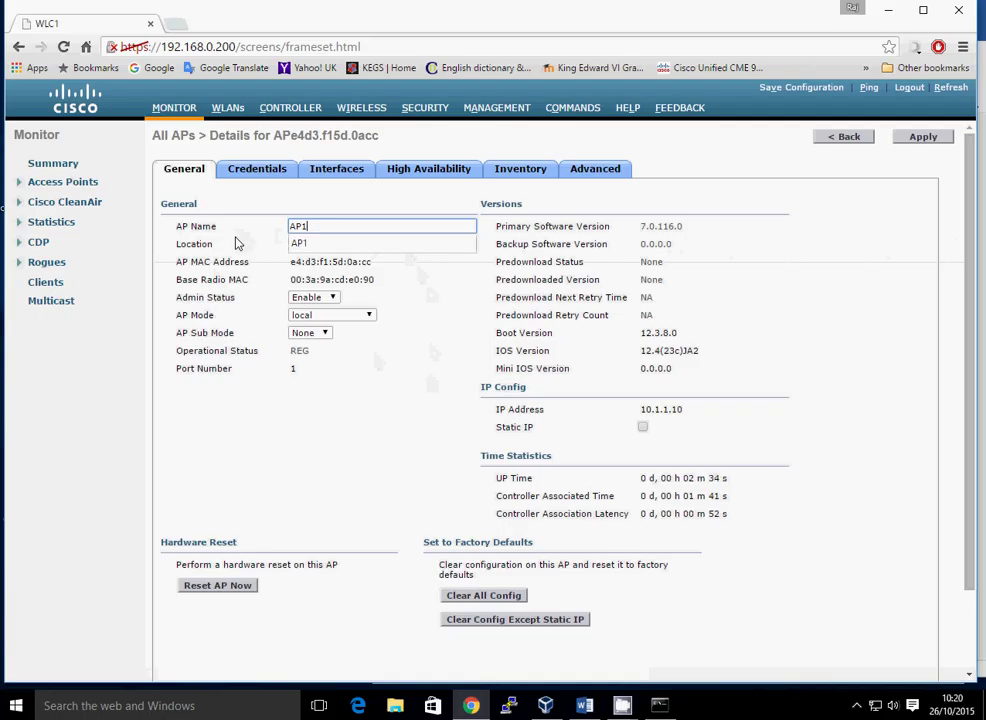
click(918, 138)
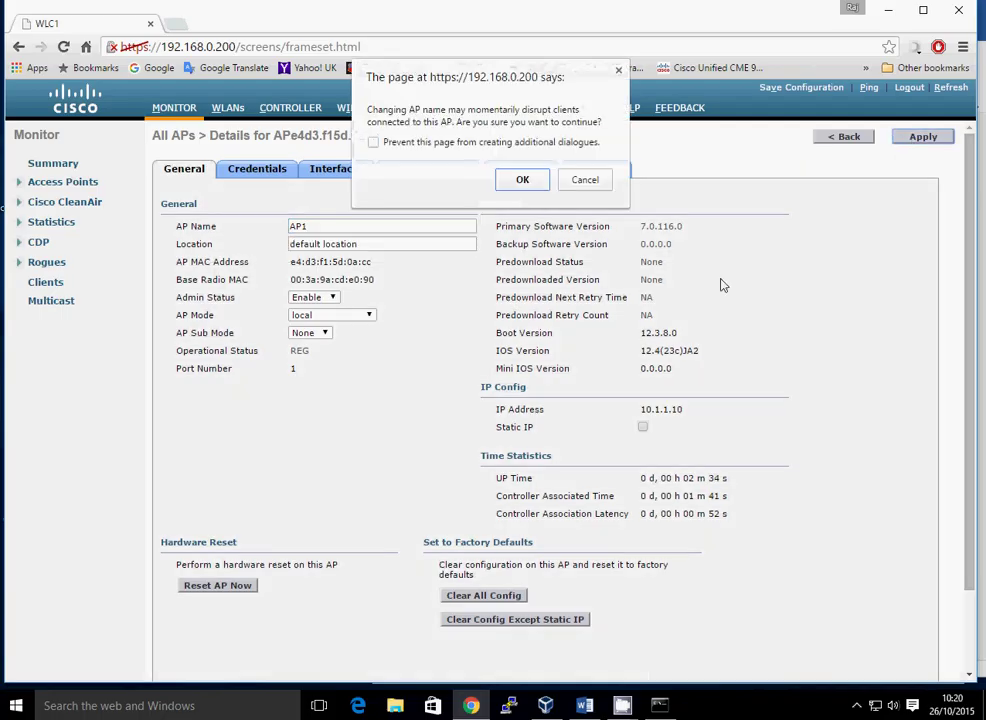
click(533, 188)
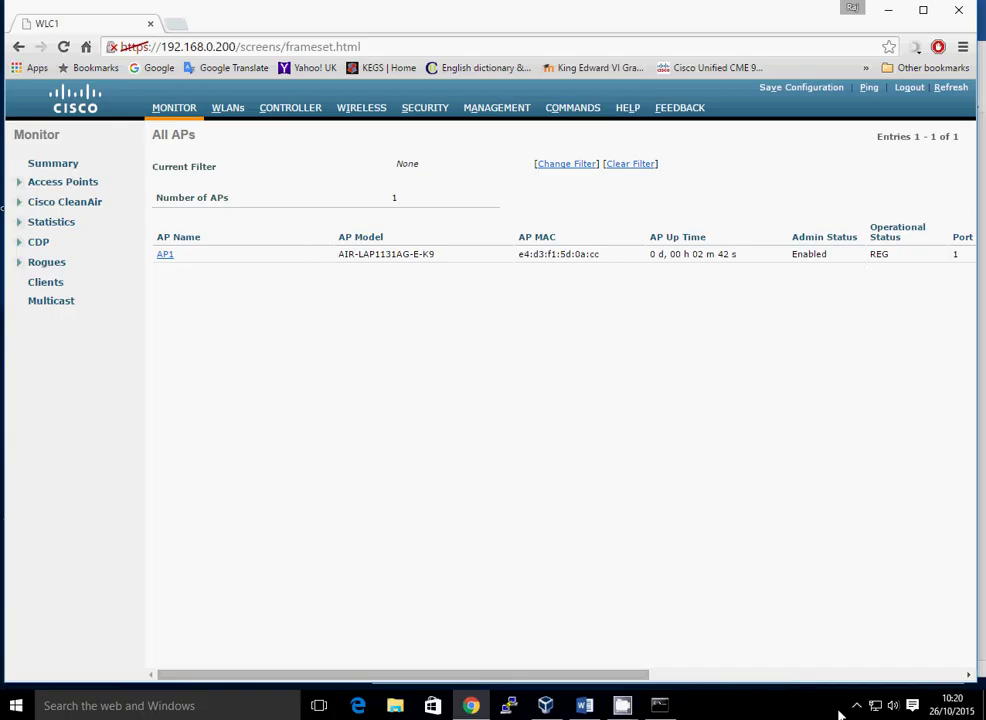
click(875, 706)
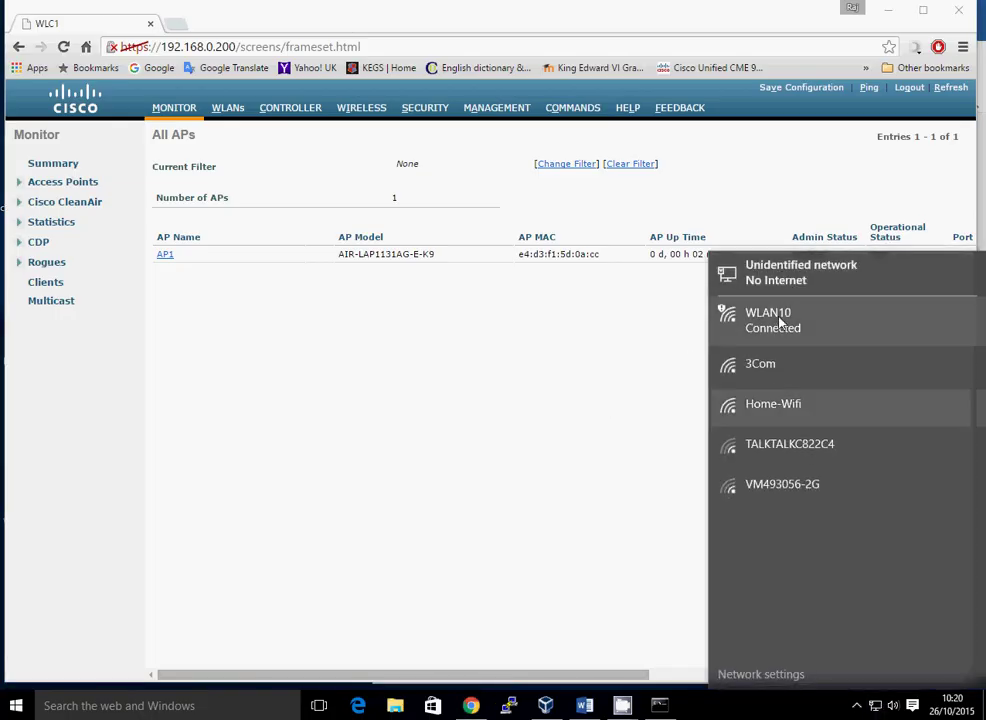
click(524, 447)
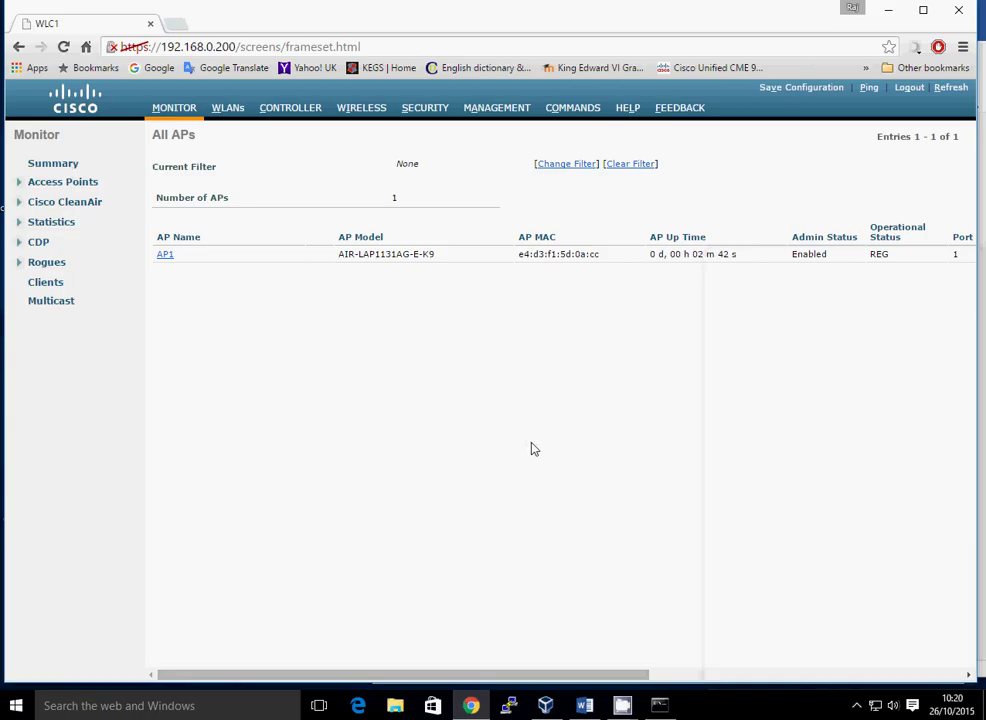
- Mark the 'Connect to new WLAN' objective in the lab document
click(585, 706)
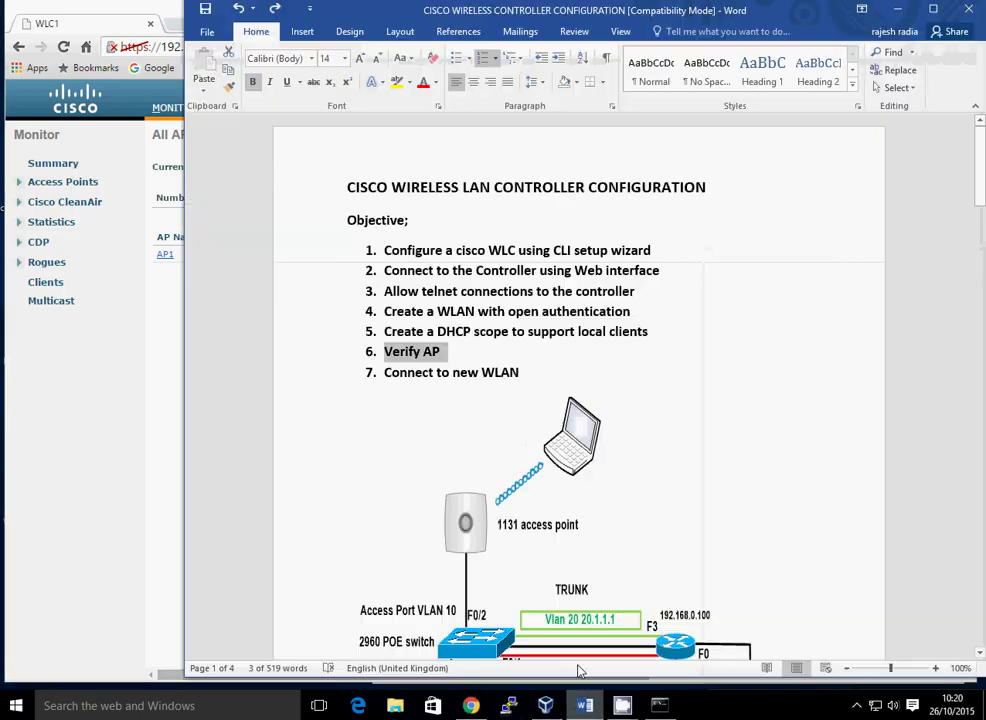
drag(385, 372, 527, 373)
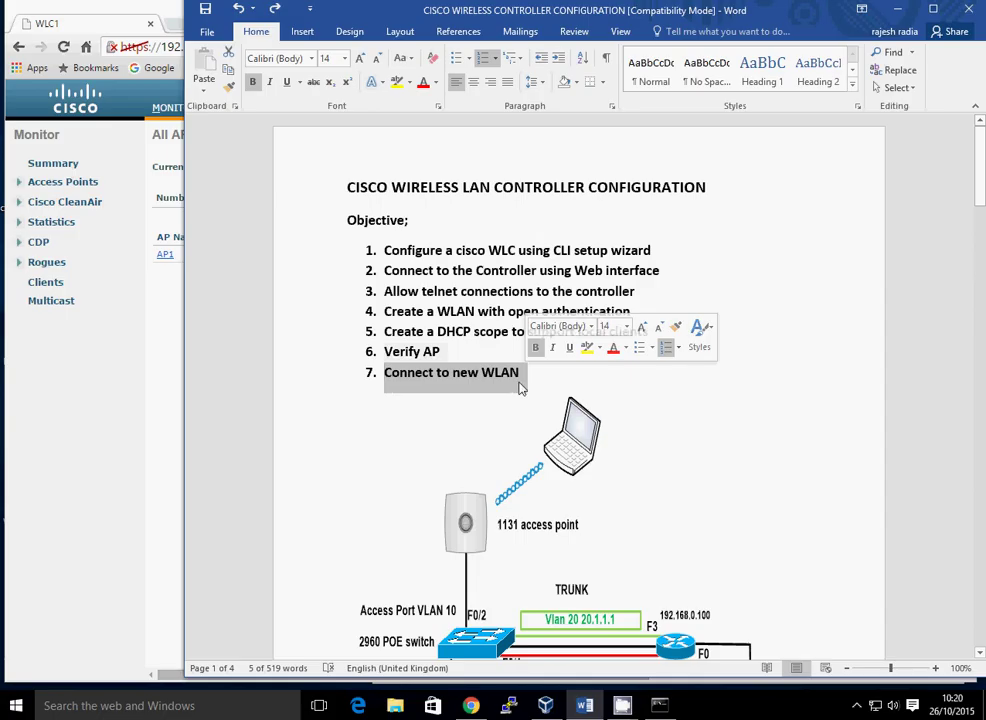
click(73, 427)
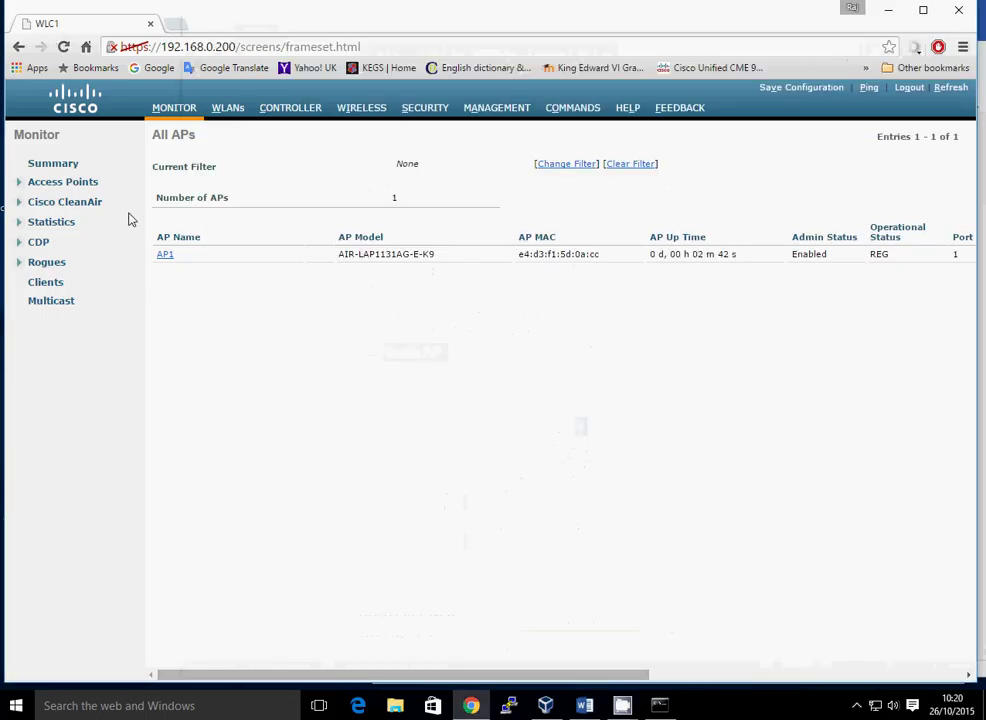
- Create a new WLAN with profile name and SSID WLAN20
click(229, 108)
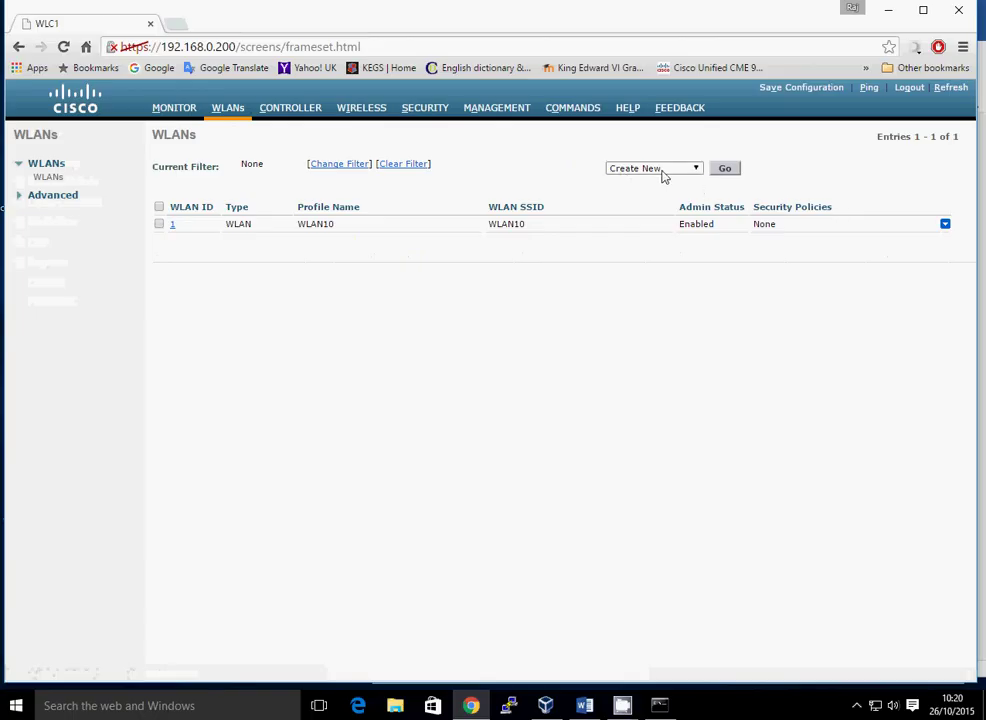
click(725, 168)
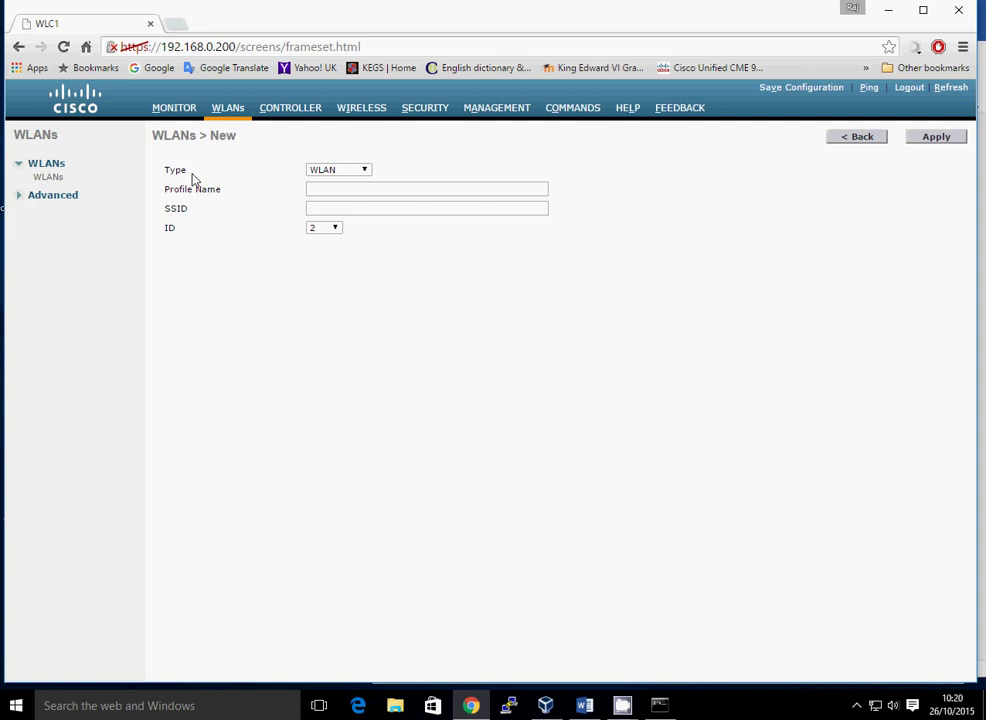
click(362, 187)
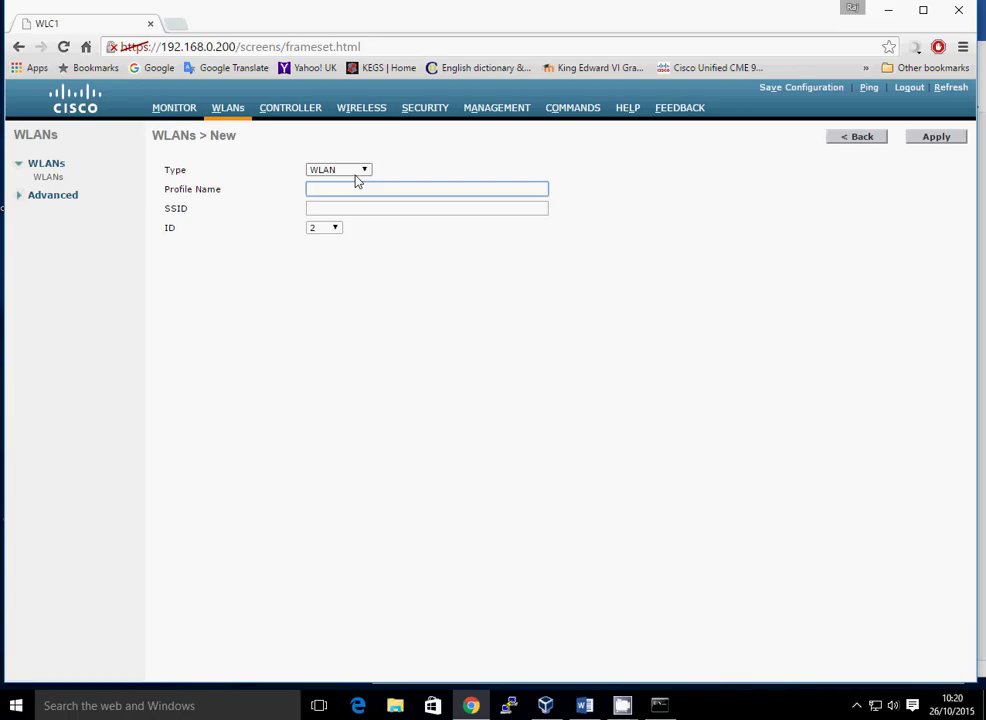
text(WLAN20)
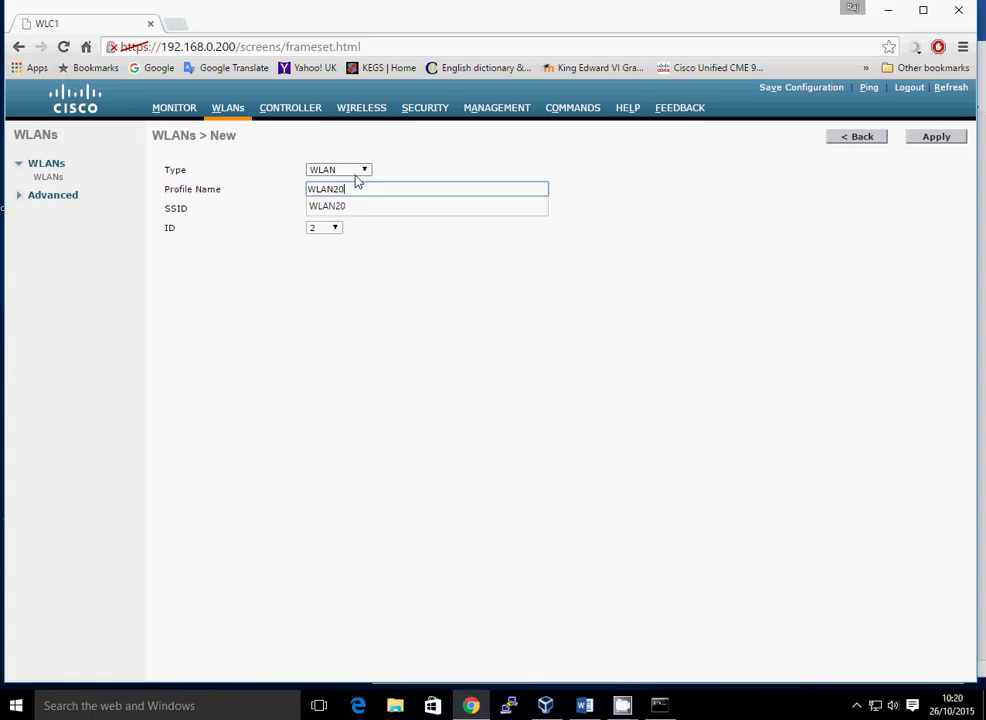
key(Tab)
click(356, 206)
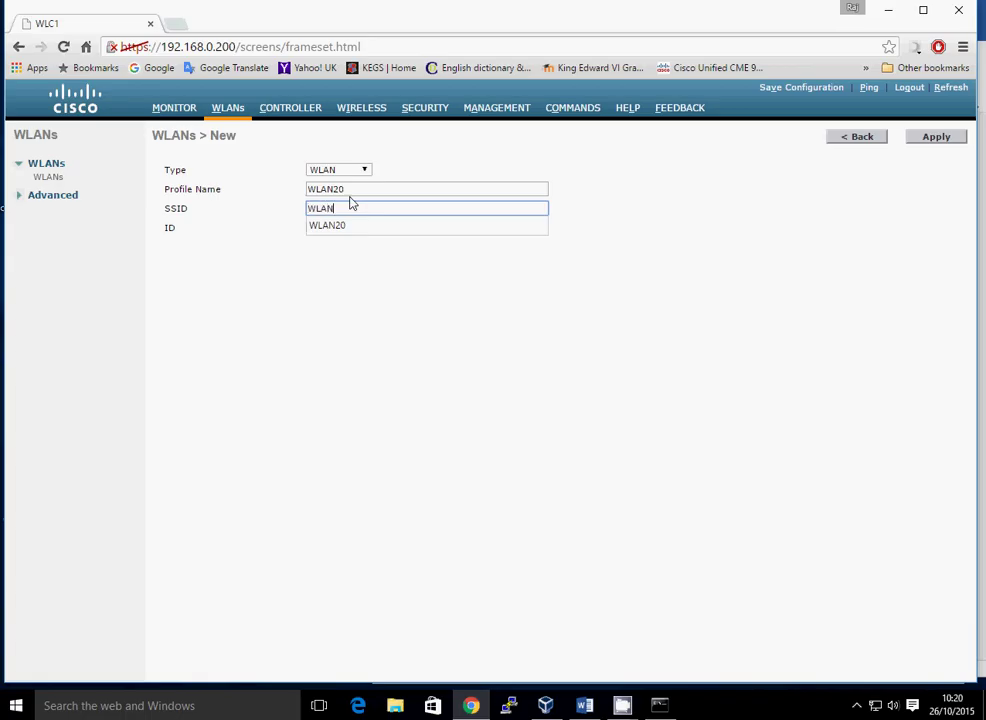
text(WLAN20)
click(931, 139)
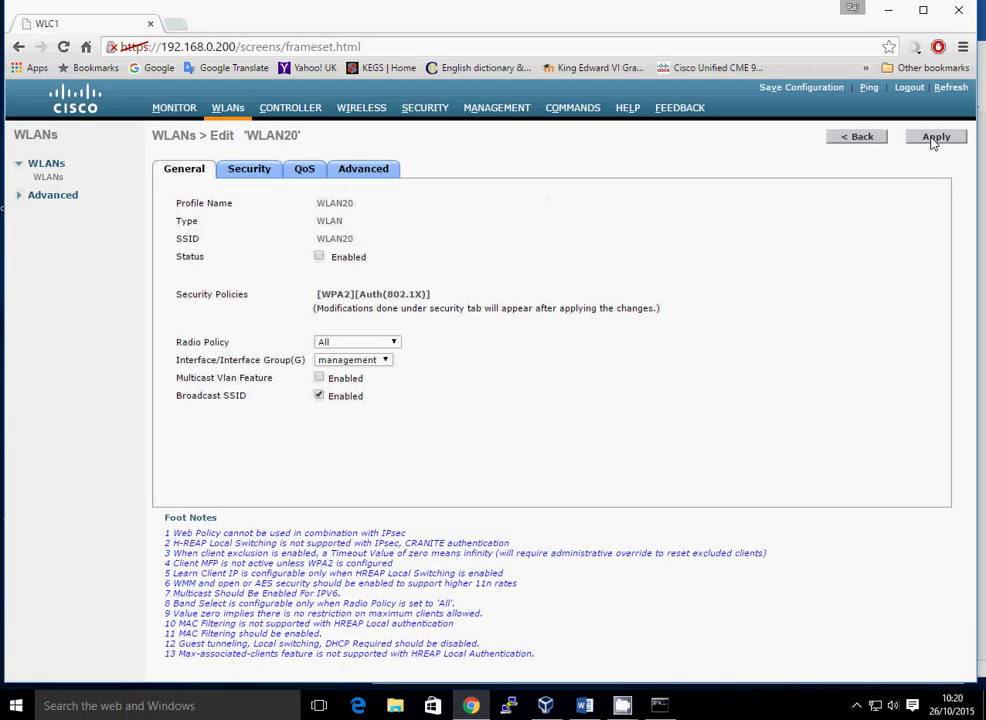
- Check WLAN20's interface choices, leaving management, then view Controller > Interfaces
click(852, 137)
click(173, 242)
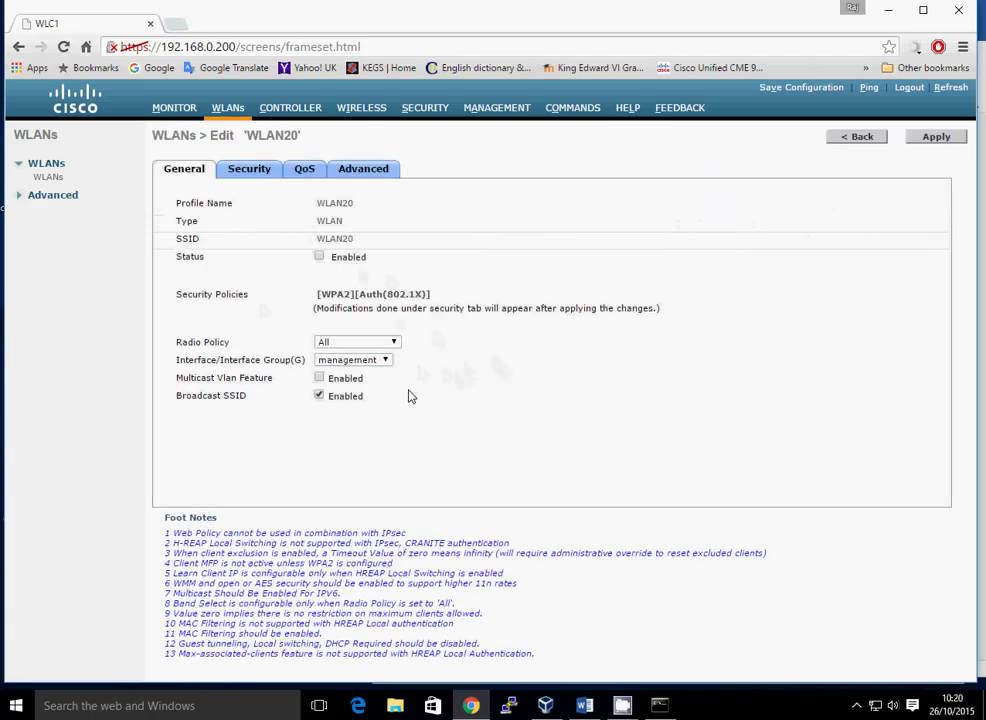
click(386, 361)
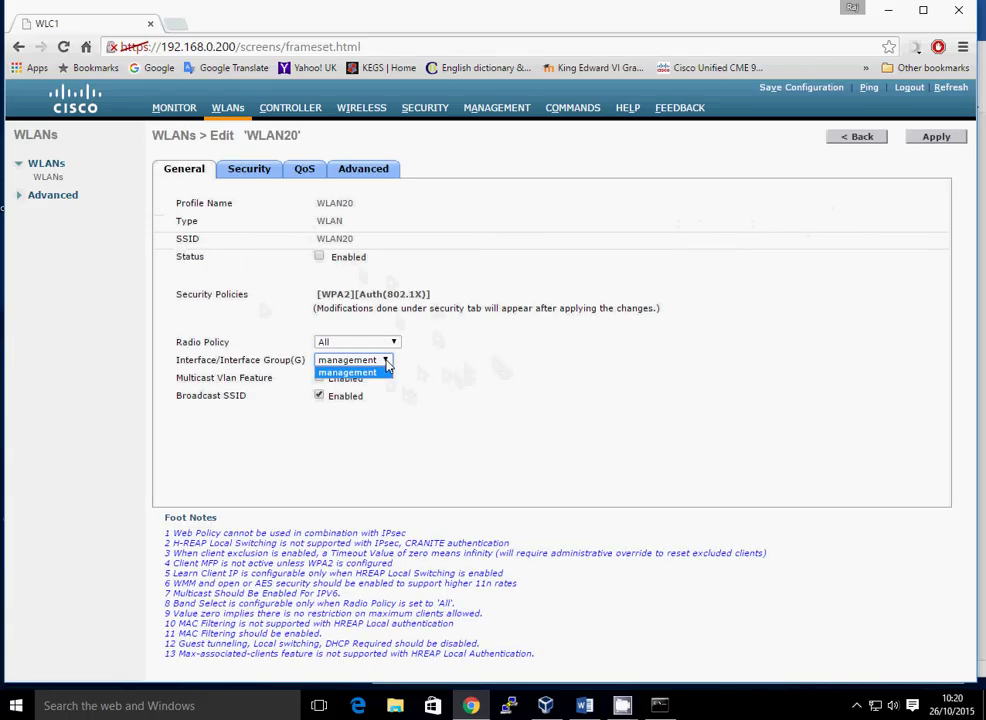
click(387, 366)
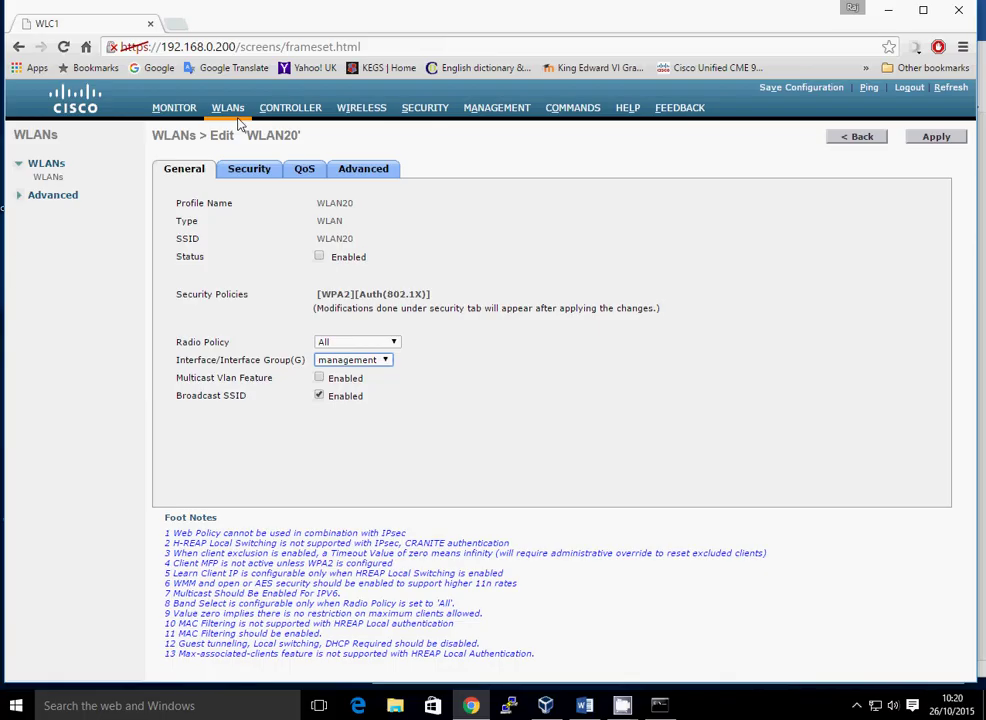
click(293, 112)
click(57, 203)
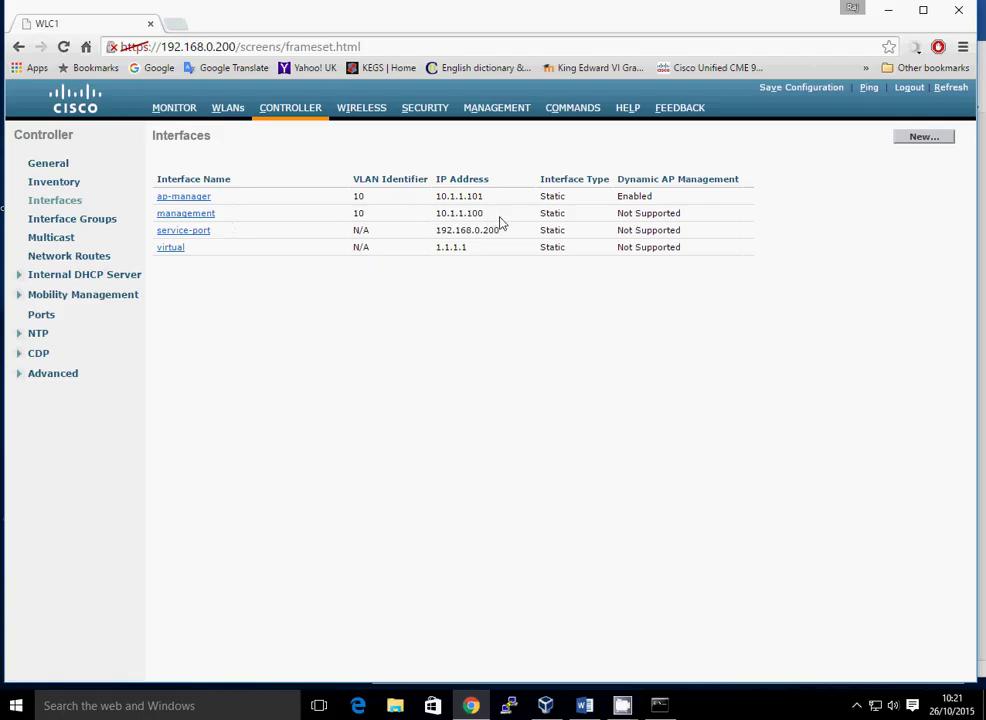
- Add a new controller interface named WLAN20 with VLAN Id 20
click(925, 138)
click(286, 171)
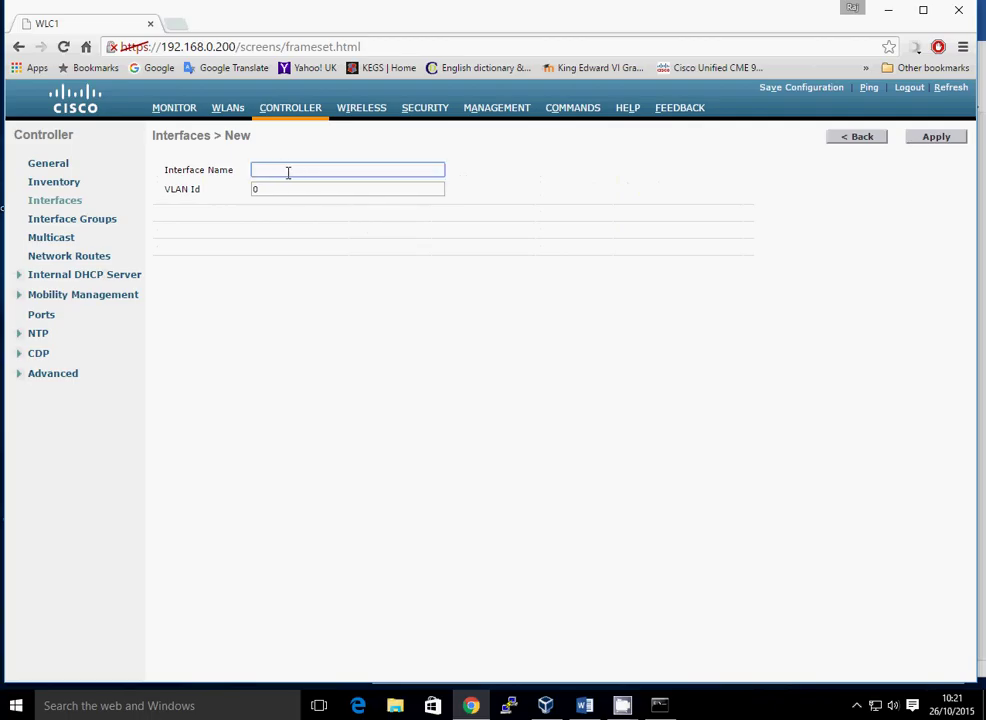
text(W)
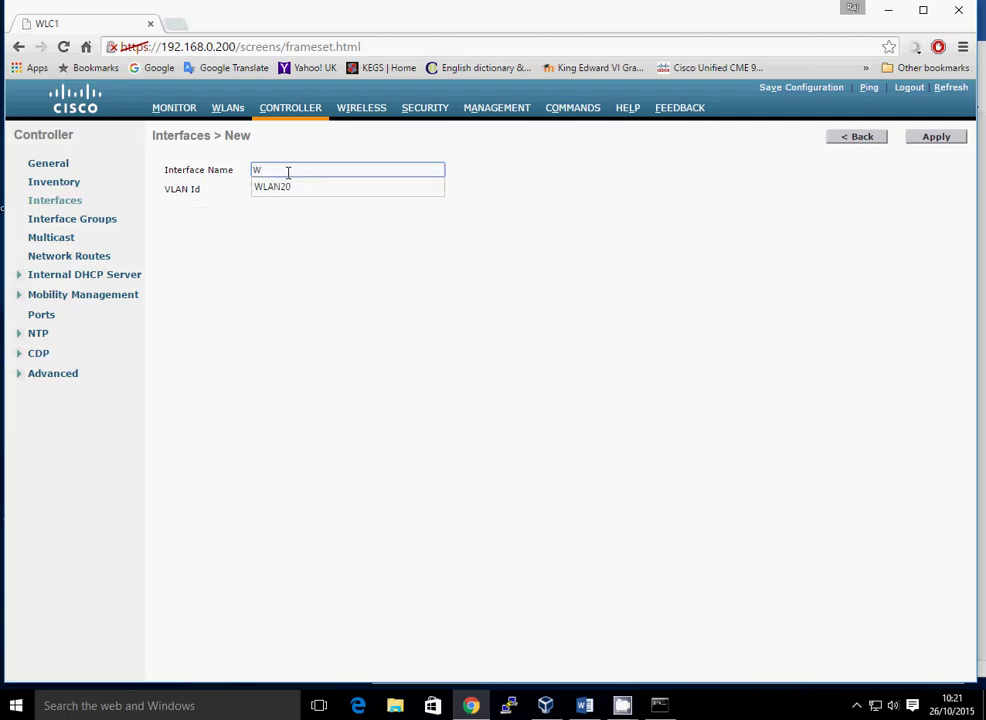
text(LAN20)
key(Tab)
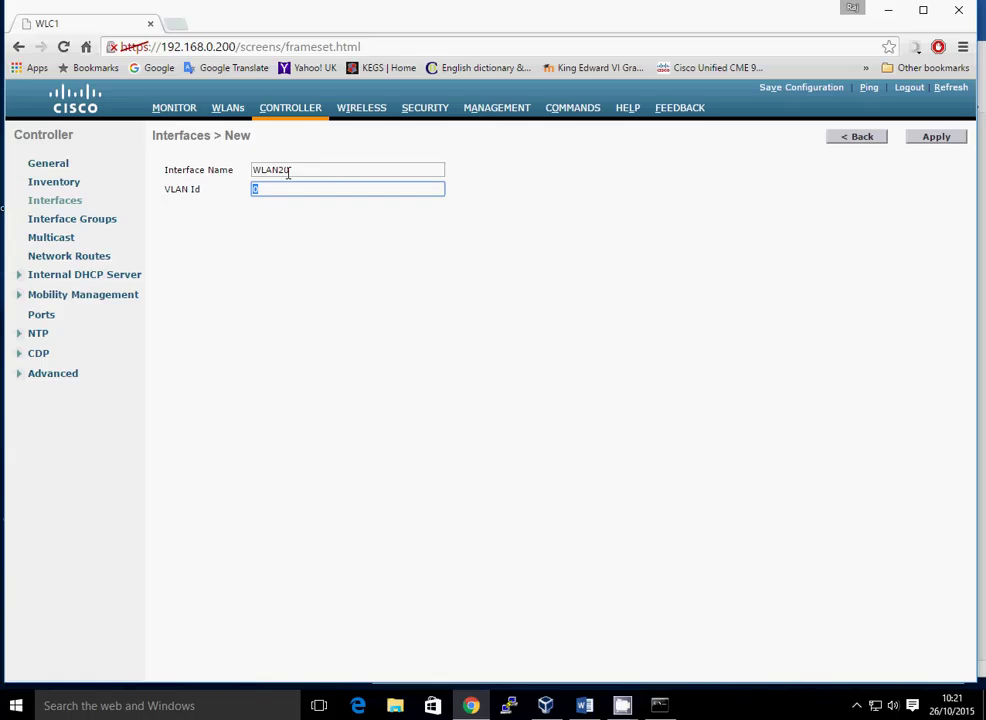
text(2)
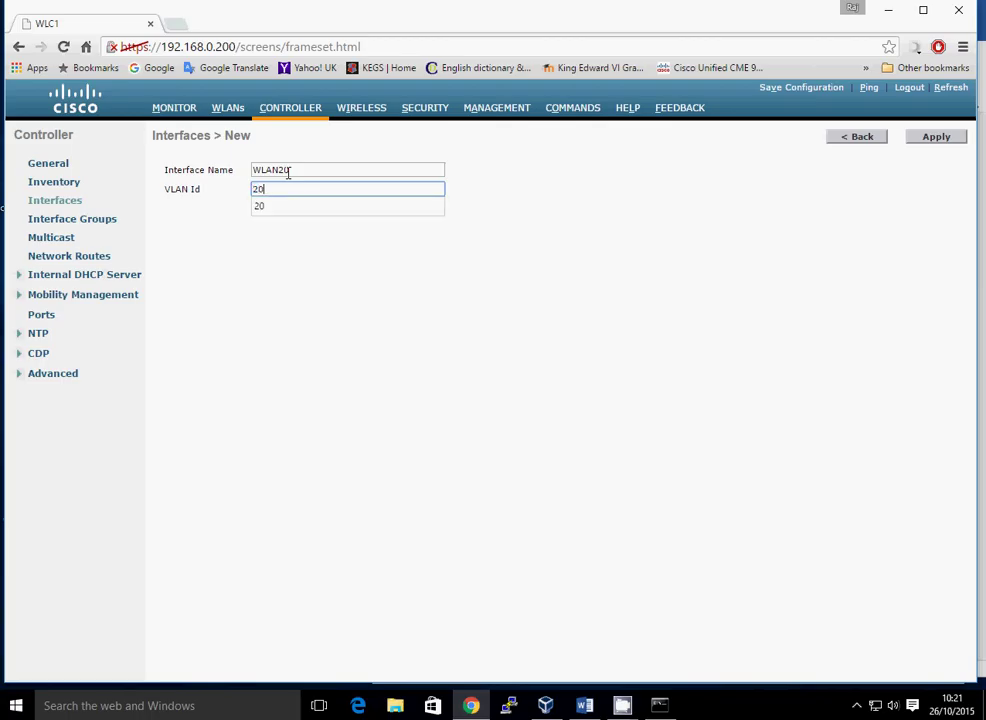
click(932, 137)
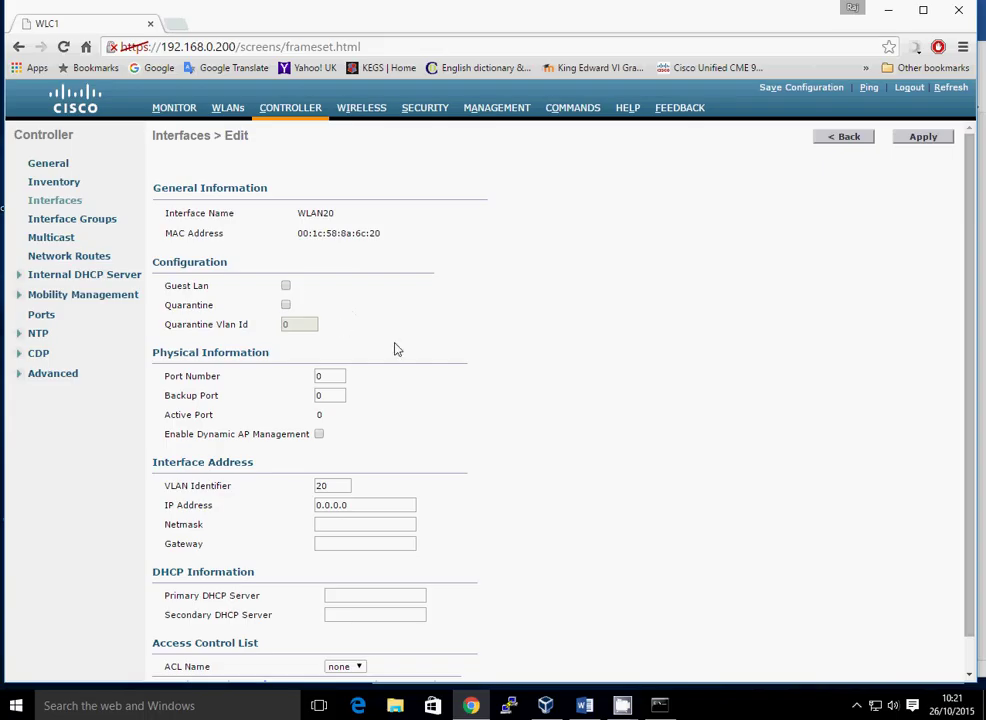
- Set the wlan20 interface's port number to 1 and IP address to 20.1.1.100
scroll(370, 347, down, 1)
click(338, 341)
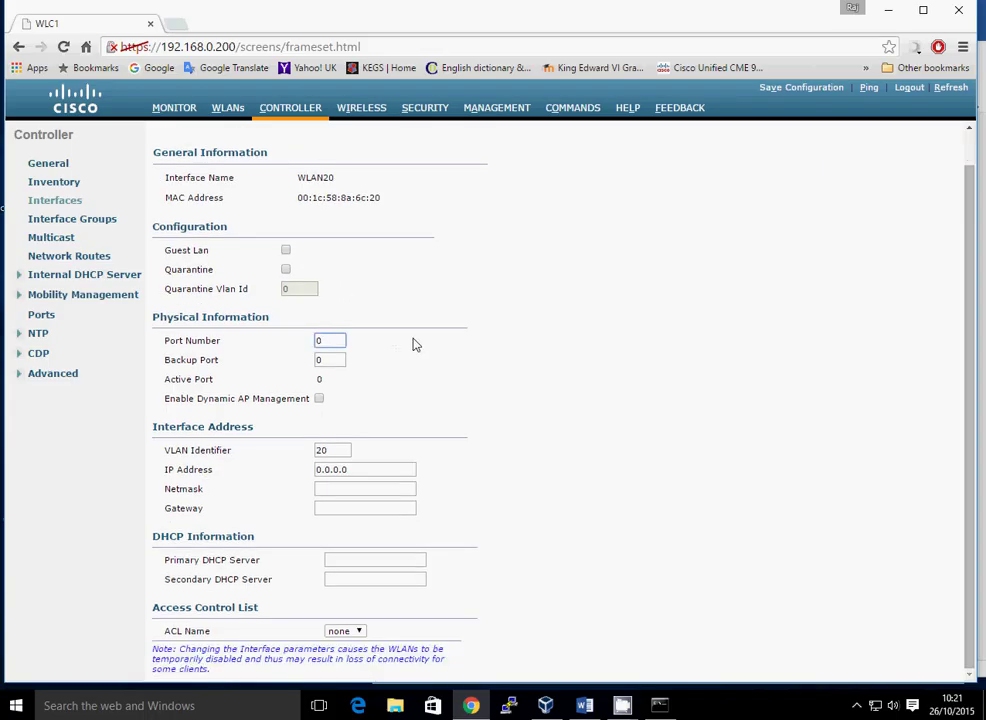
text(1)
click(422, 398)
drag(370, 473, 293, 471)
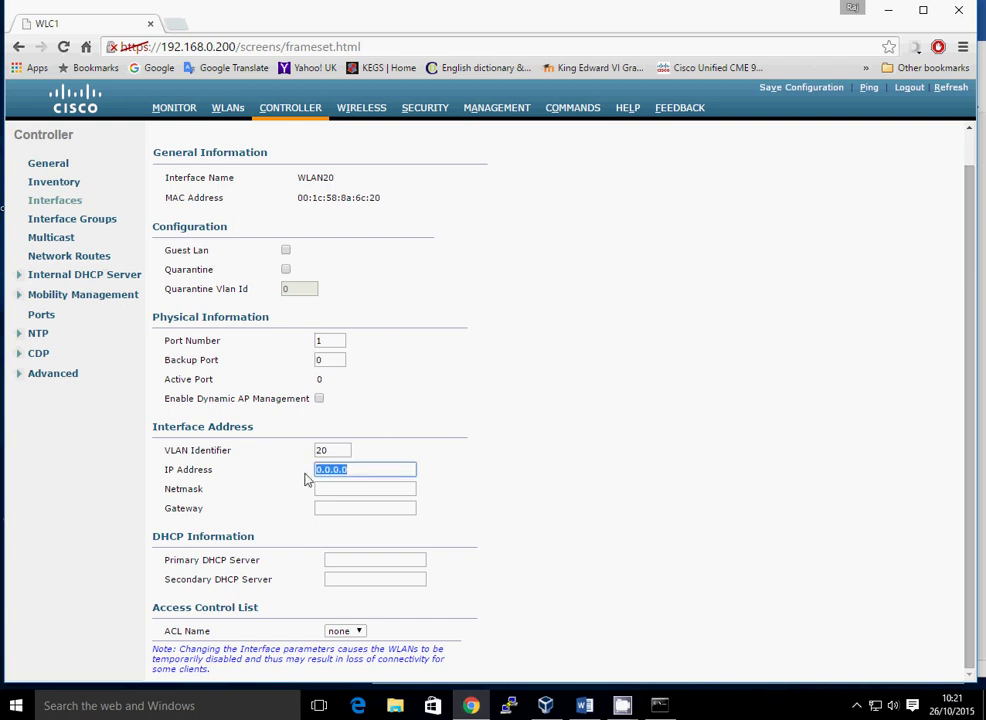
text(20)
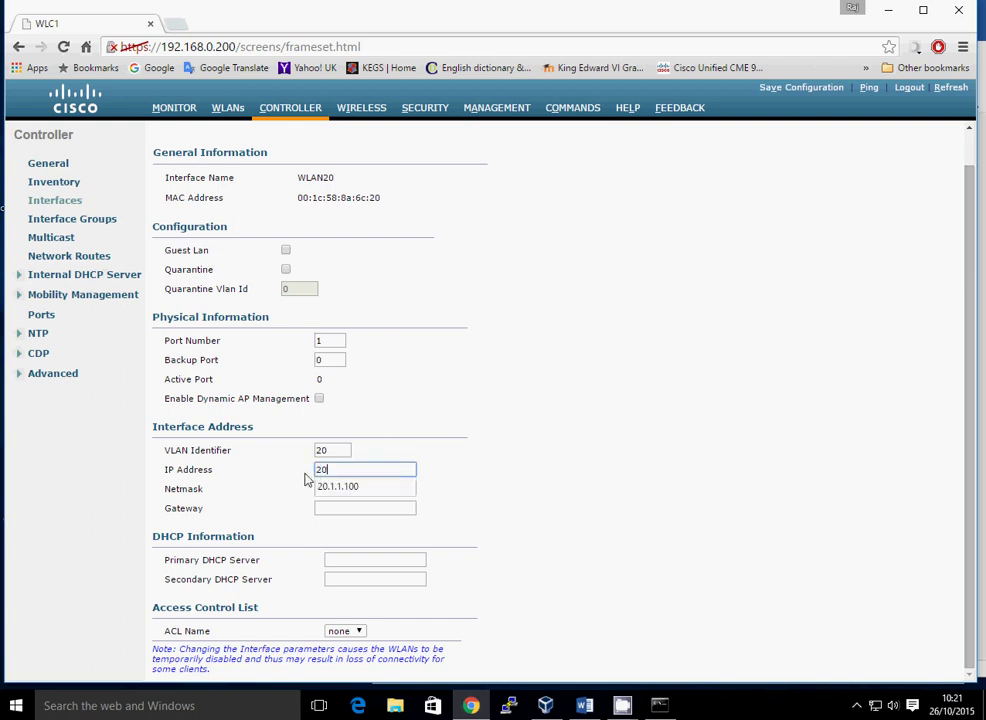
text(.1.1.100)
click(350, 489)
- Add netmask 255.255.255.0, gateway 20.1.1.1 and primary DHCP server 10.1.1.100, then apply
text(2)
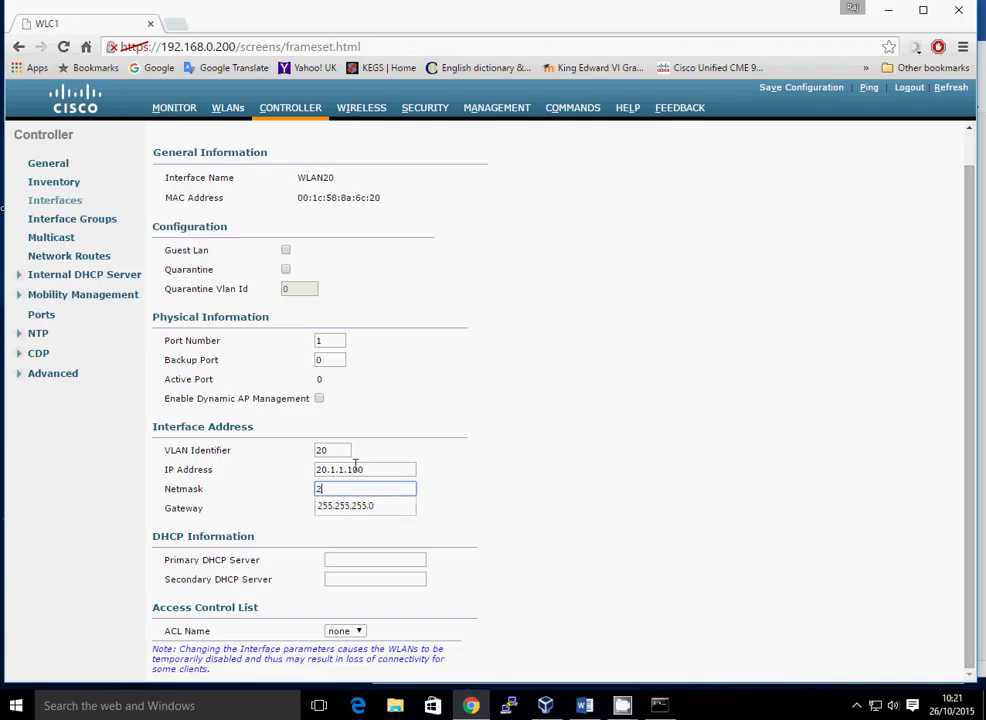
text(55.255.255.0)
key(Tab)
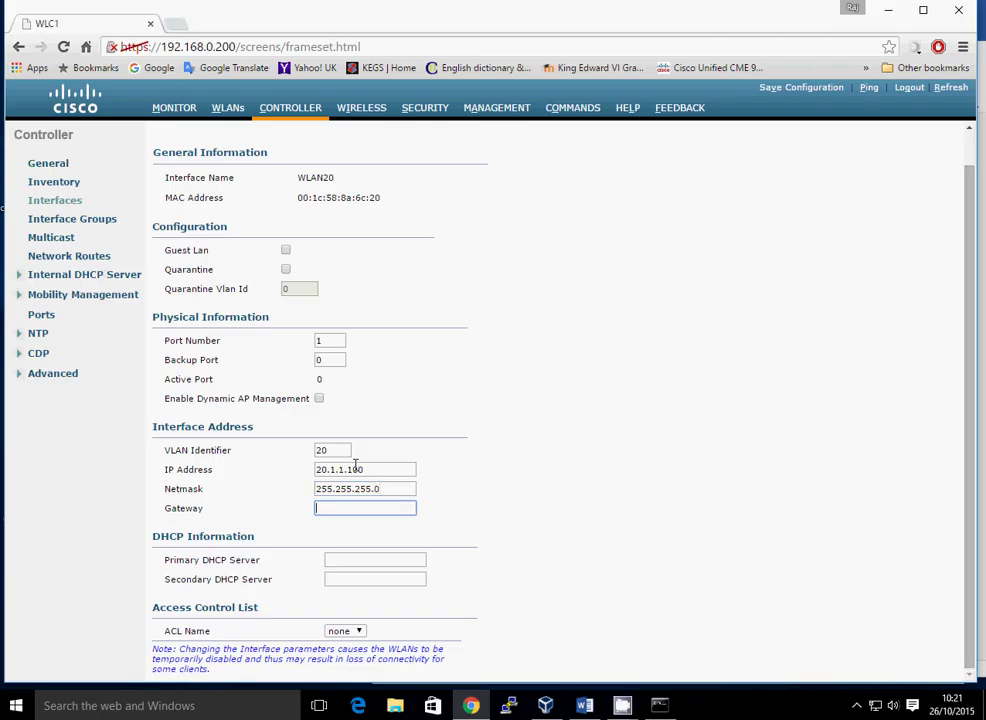
text(2)
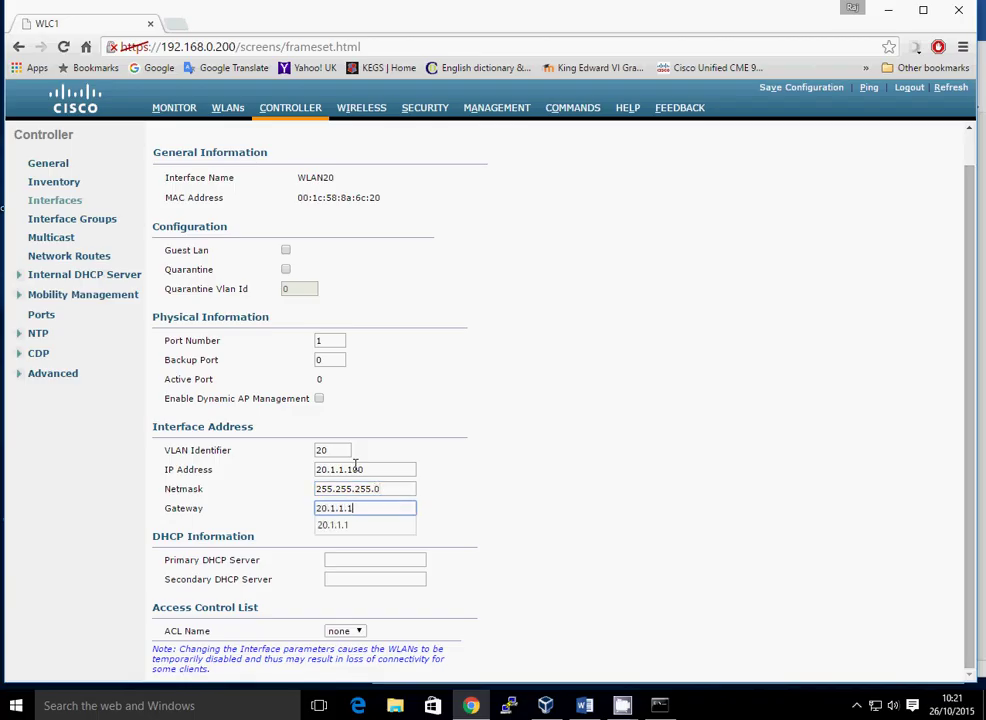
text(0.1.1.1)
click(380, 559)
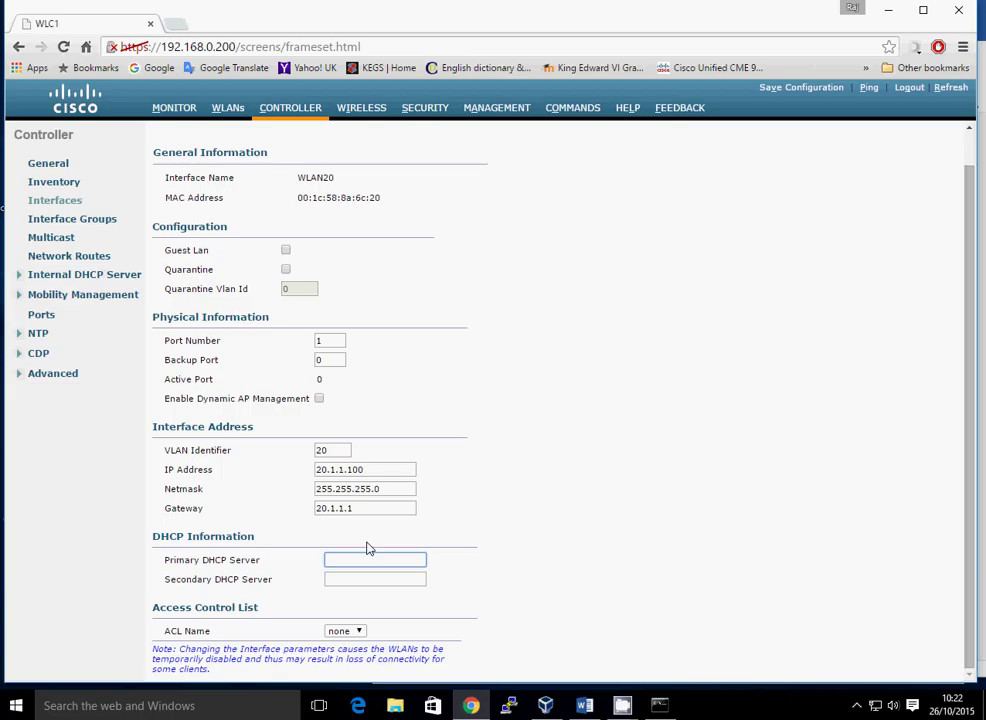
text(10.1.1.100)
scroll(878, 162, up, 1)
click(922, 137)
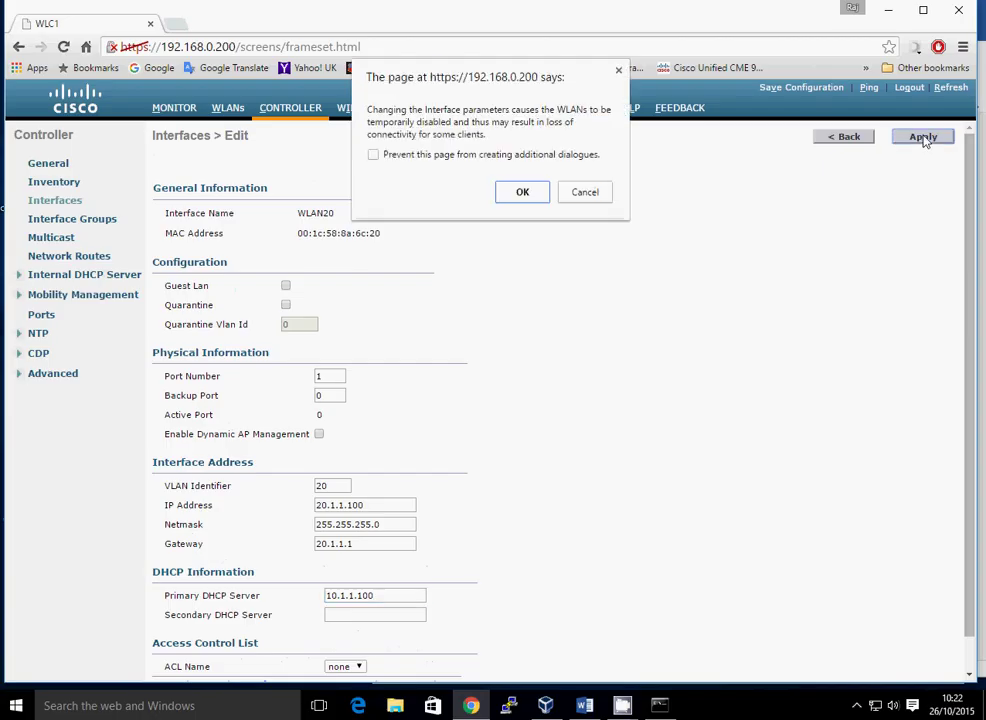
click(522, 192)
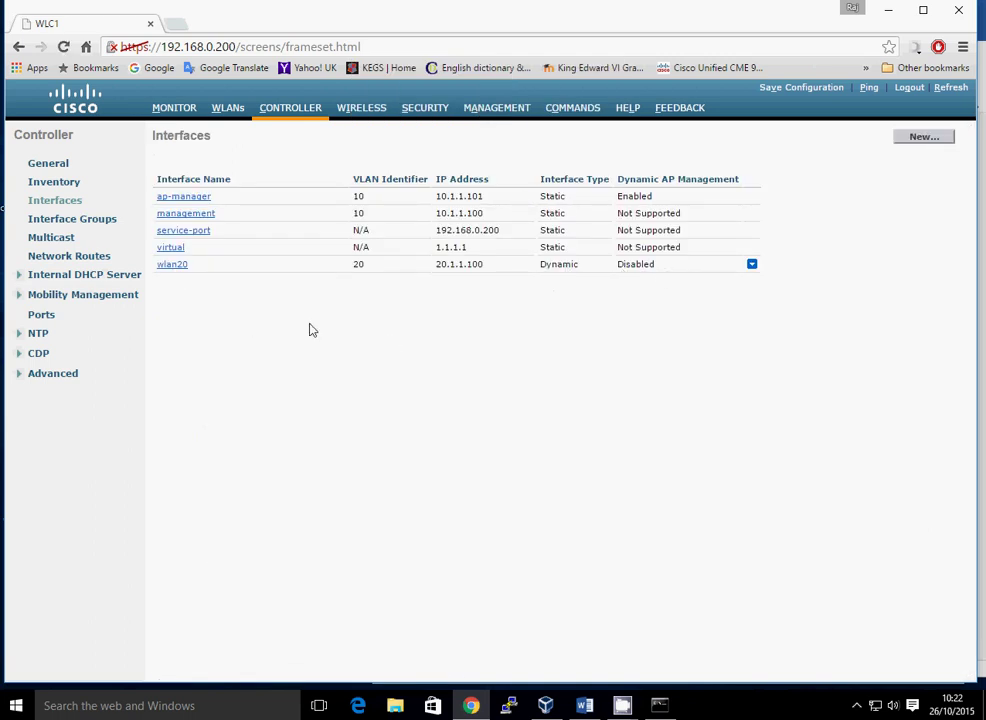
- Open WLAN20's settings and map it to the wlan20 interface
click(224, 110)
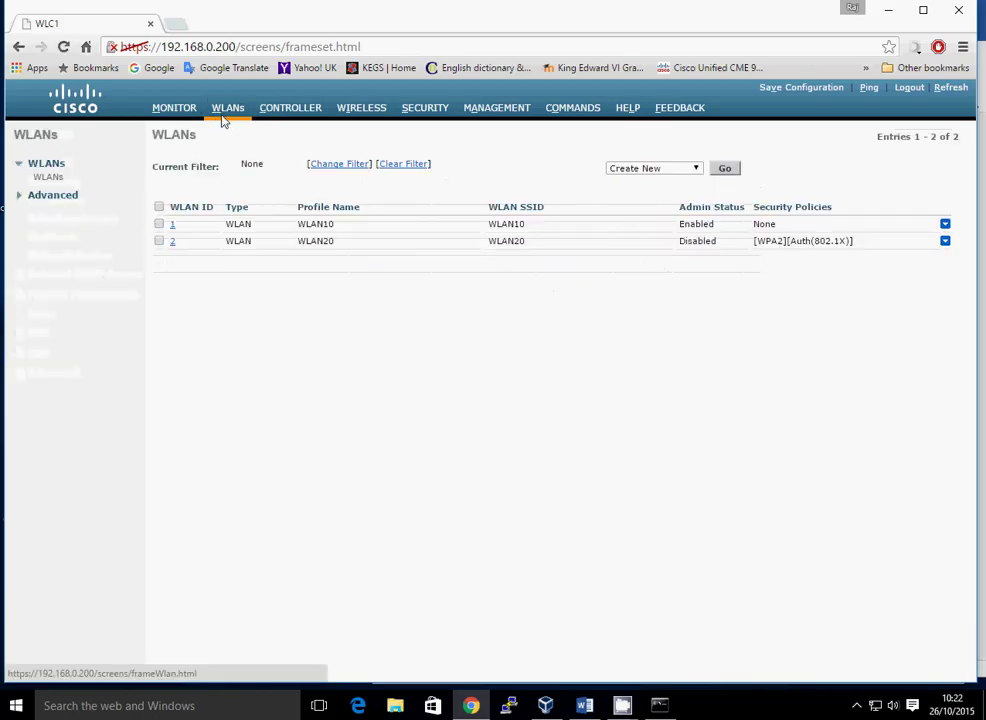
click(172, 243)
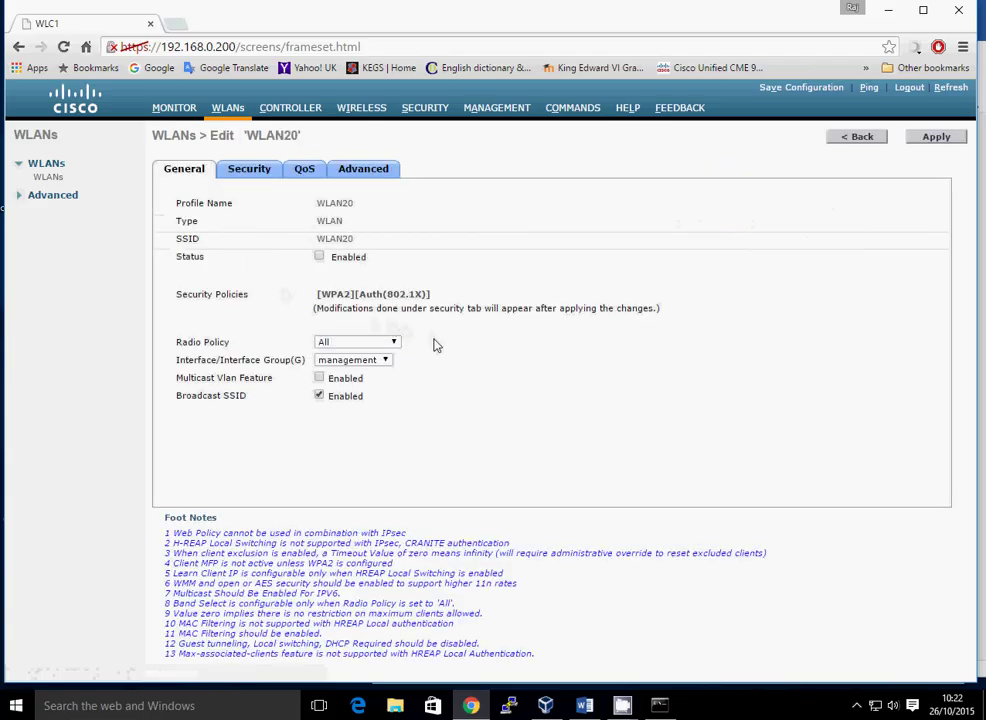
click(385, 360)
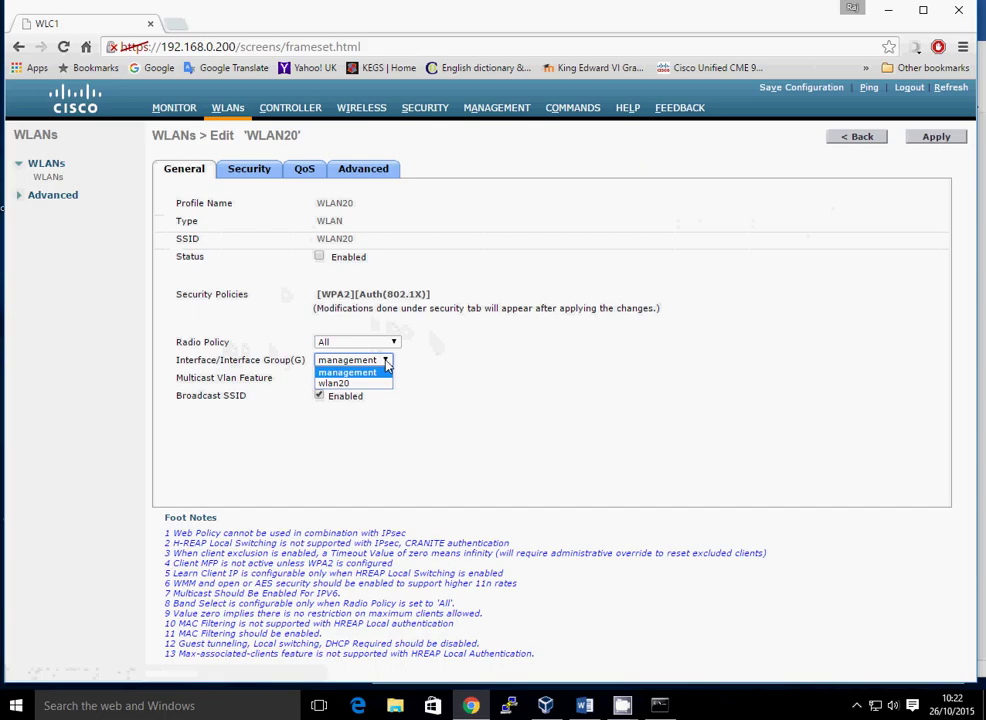
click(377, 383)
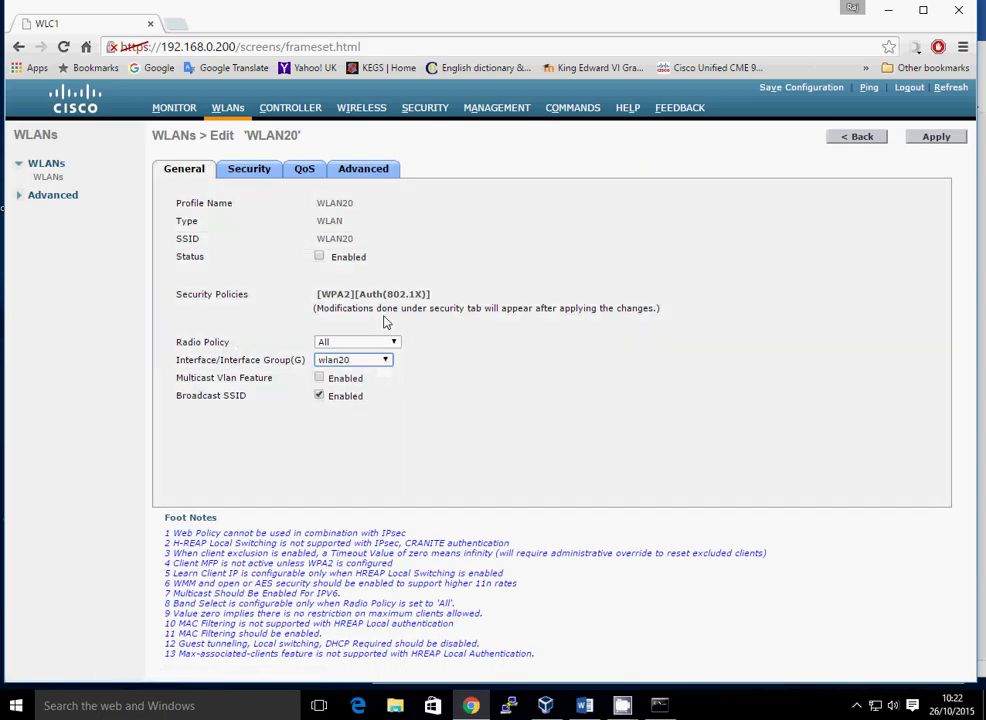
click(242, 175)
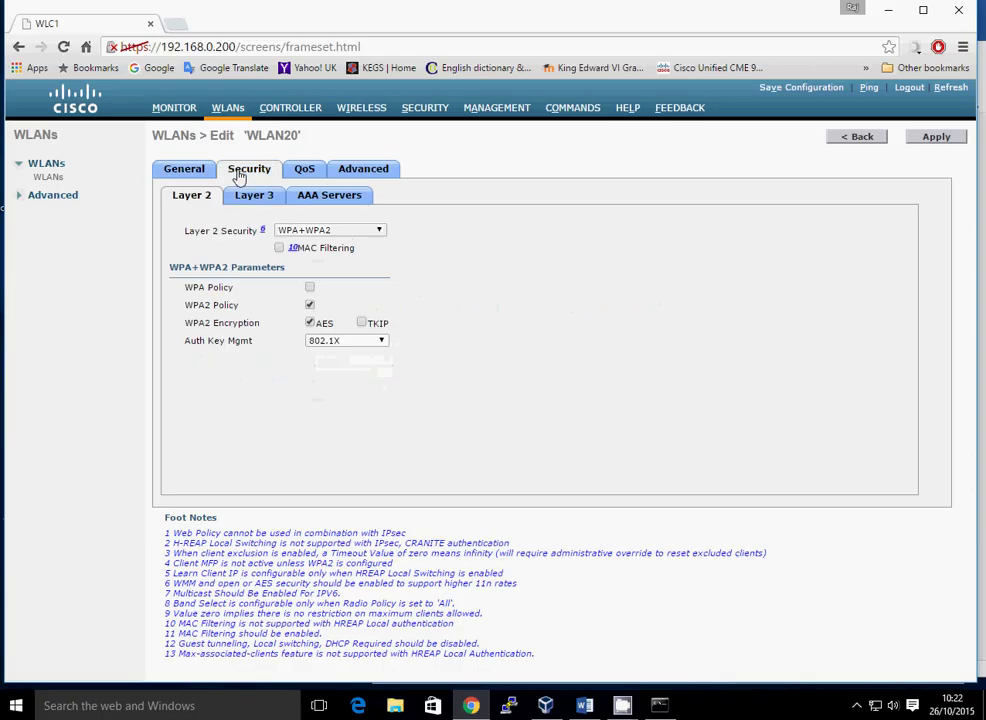
- Set WLAN20's Layer 2 security to None and review its Layer 3 and AAA settings
click(378, 230)
click(370, 244)
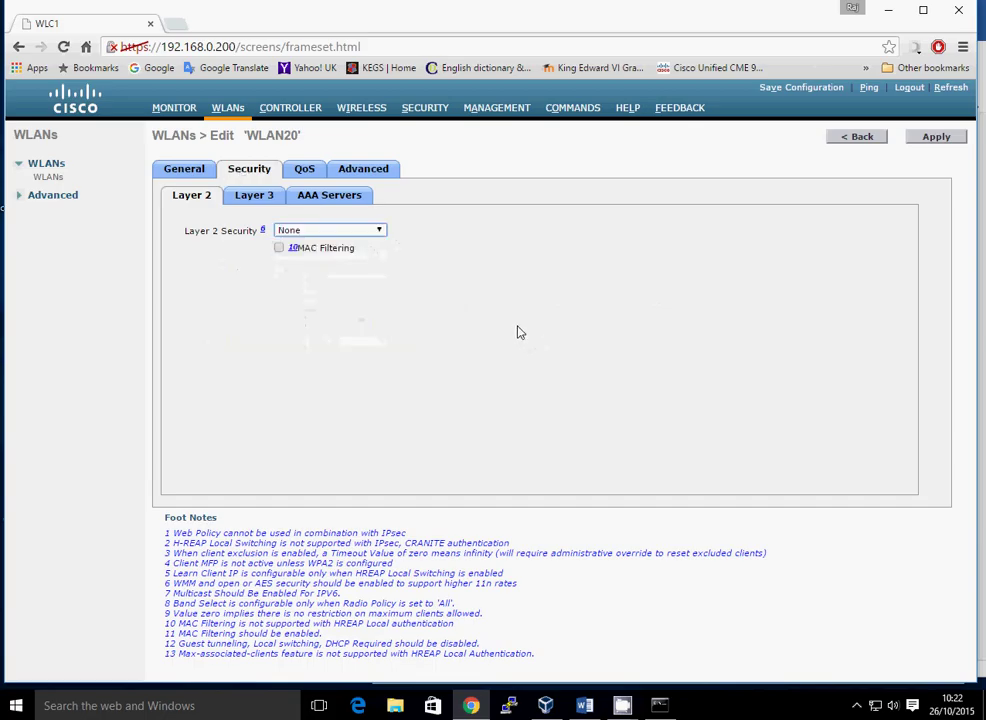
click(253, 203)
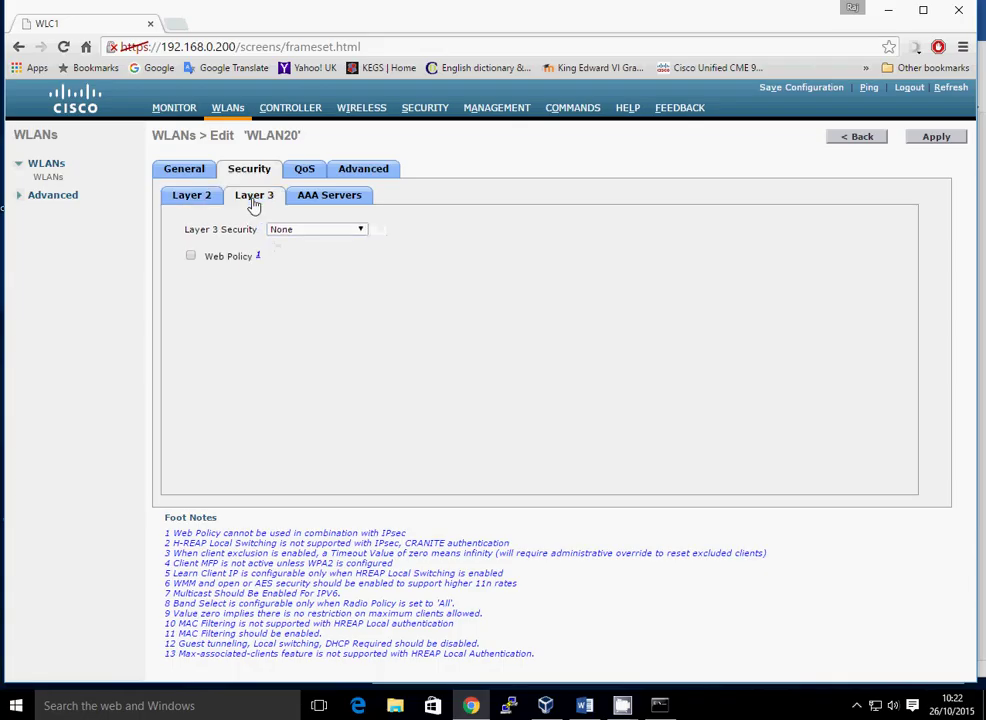
click(332, 199)
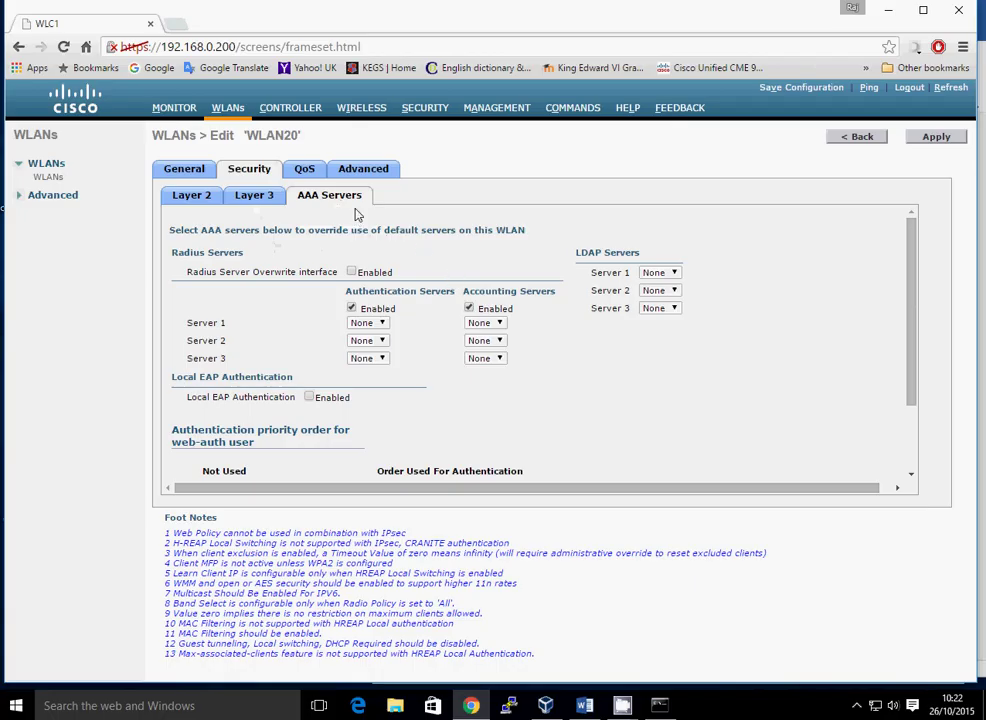
- Enable DHCP Server Override with 10.1.1.1 on WLAN20 and apply the changes
click(386, 171)
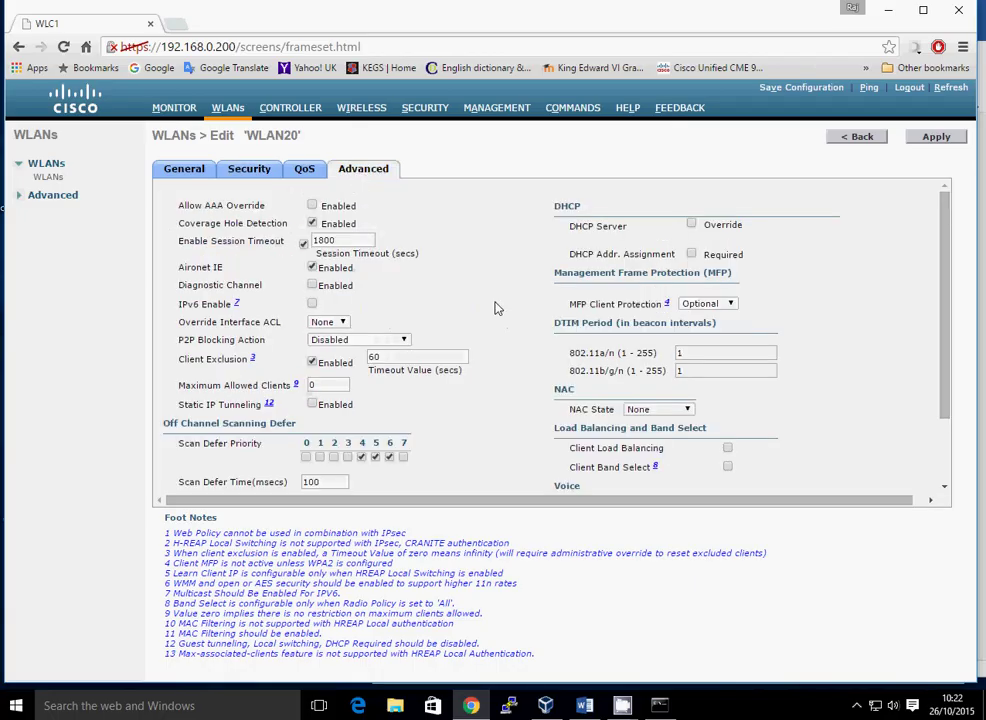
click(692, 225)
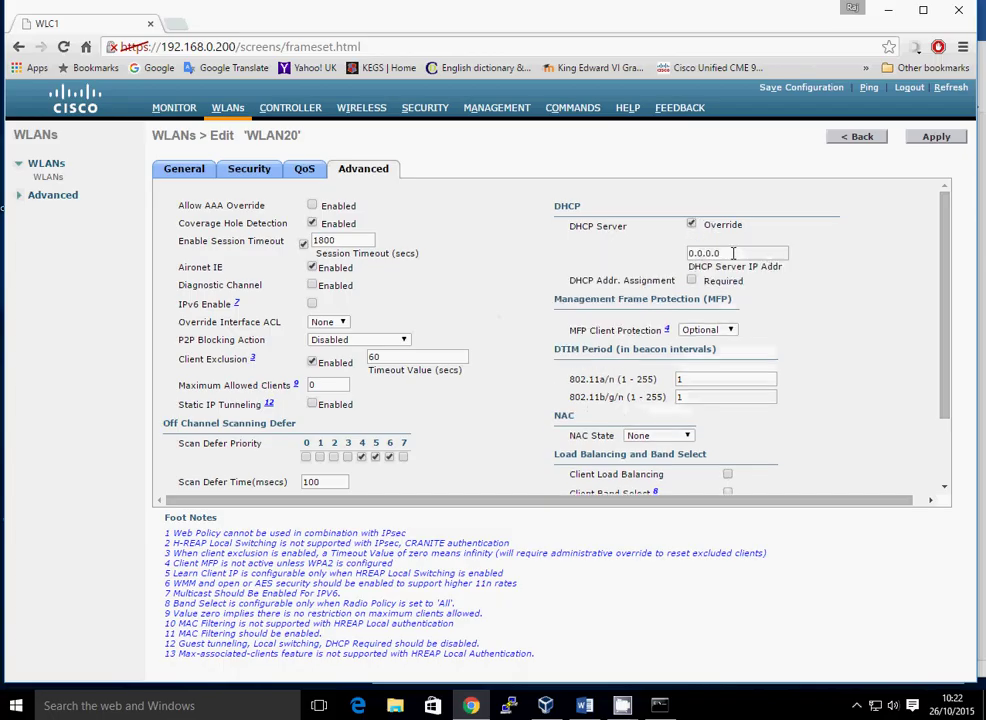
drag(740, 253, 688, 254)
text(1)
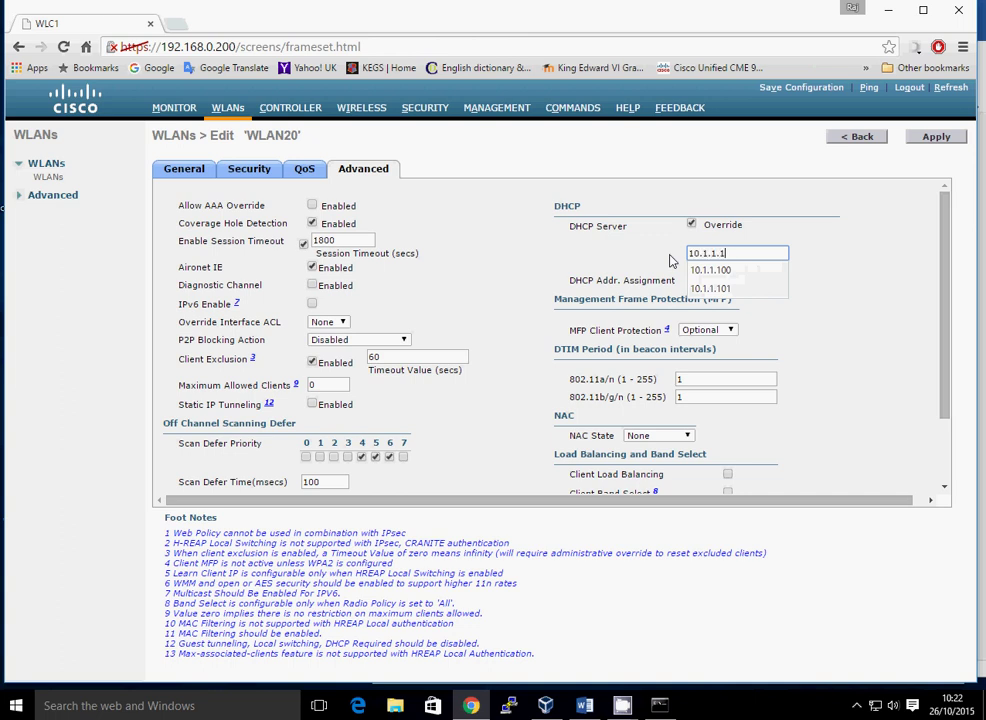
text(0.1.1.1)
click(937, 138)
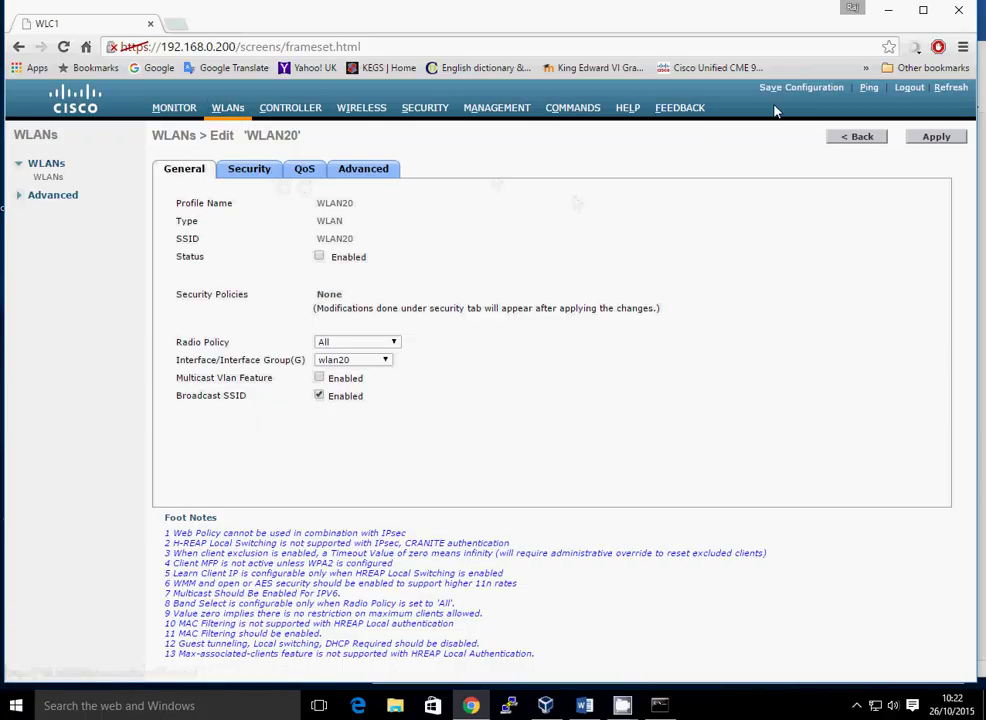
click(801, 87)
- Confirm saving the controller configuration and dismiss the success message
click(522, 181)
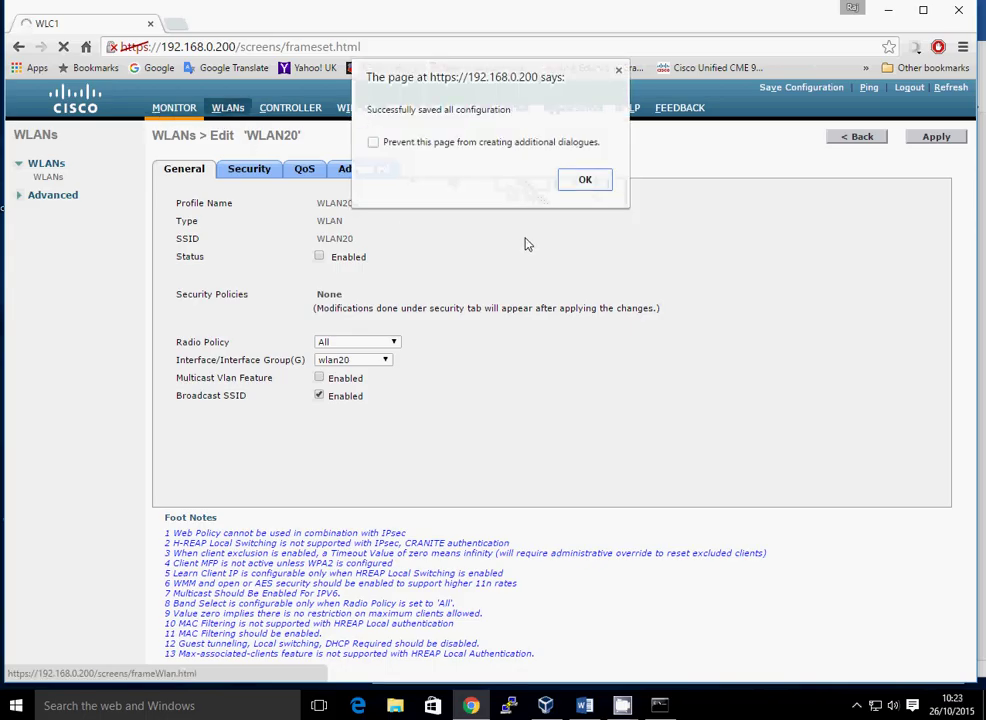
click(585, 182)
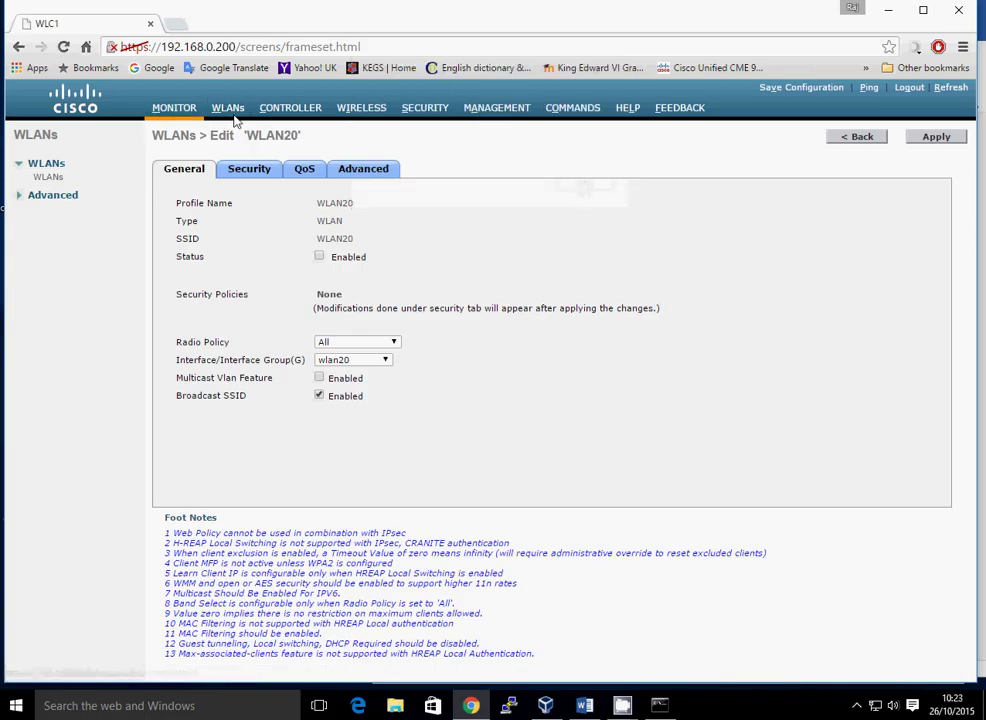
click(228, 109)
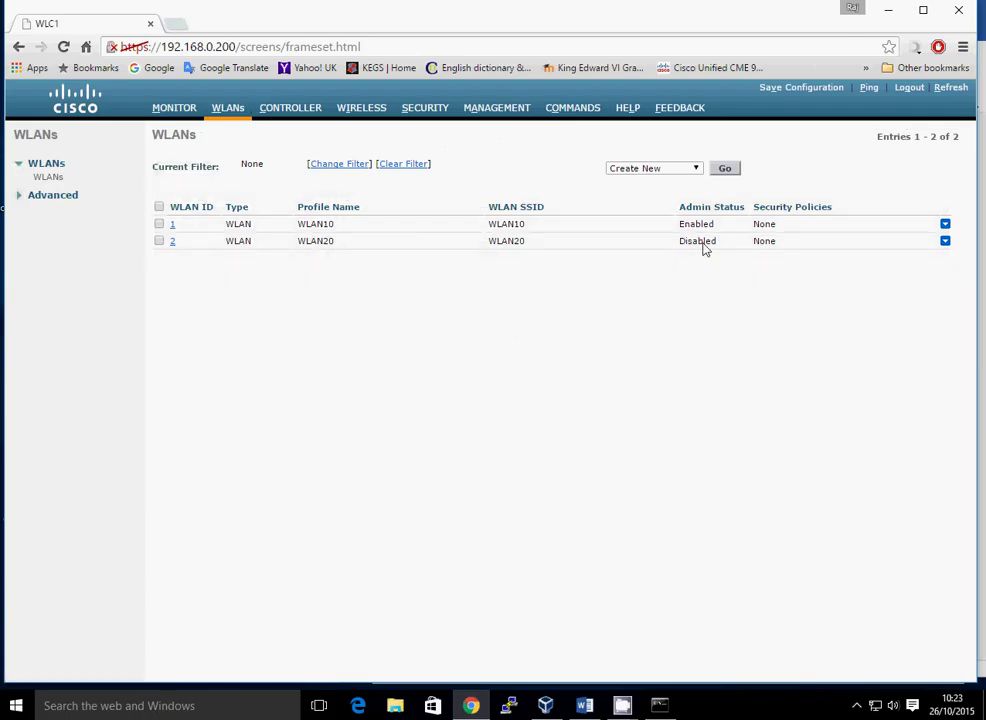
- Set WLAN20's status to Enabled, apply, and show the laptop's Wi-Fi network list
click(174, 242)
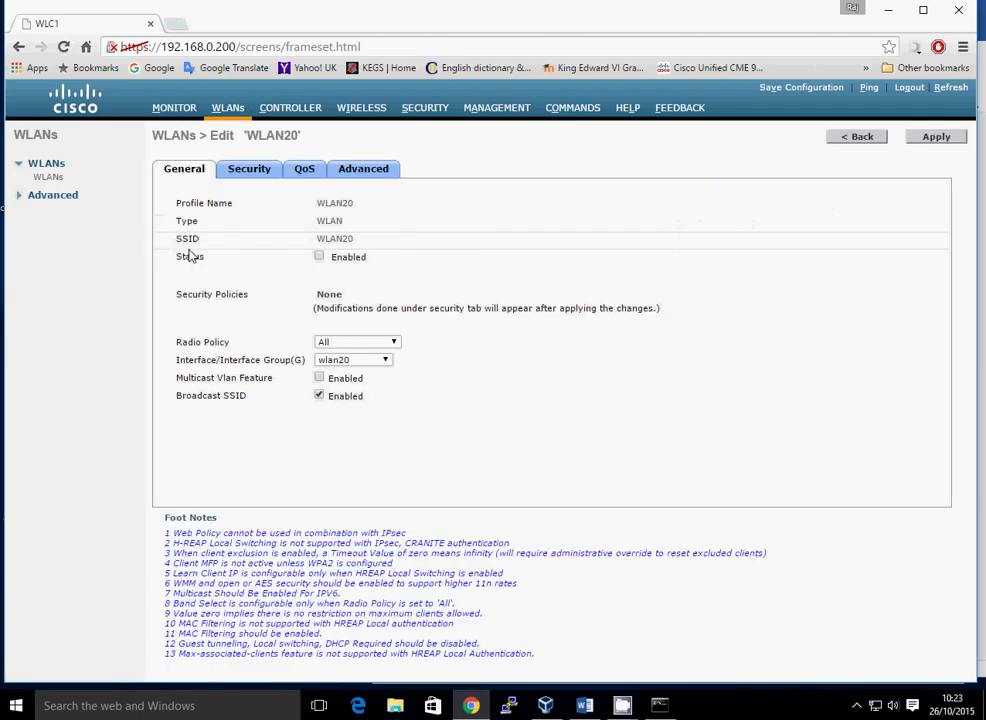
click(319, 257)
click(936, 140)
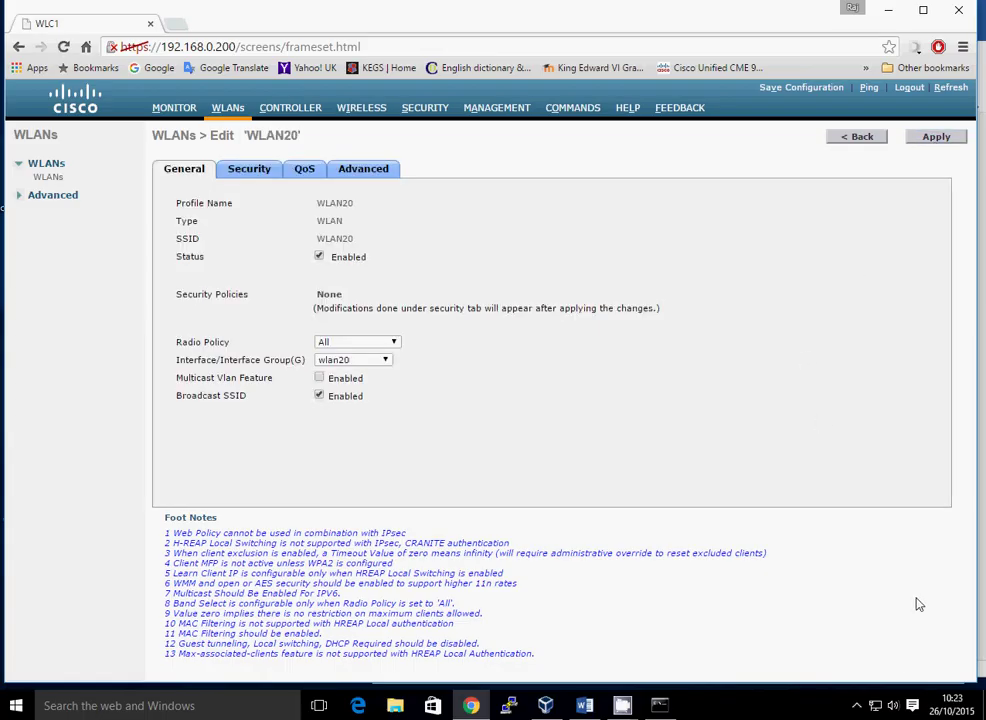
click(875, 706)
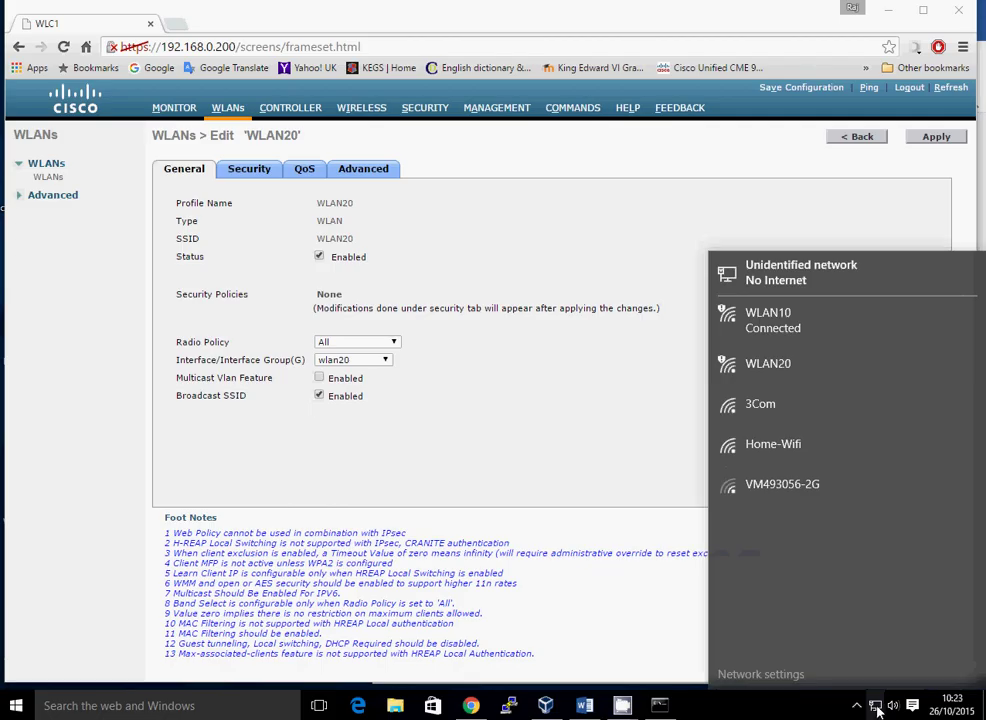
- Connect the laptop to WLAN20 from the Wi-Fi list and confirm it shows Connected
click(783, 368)
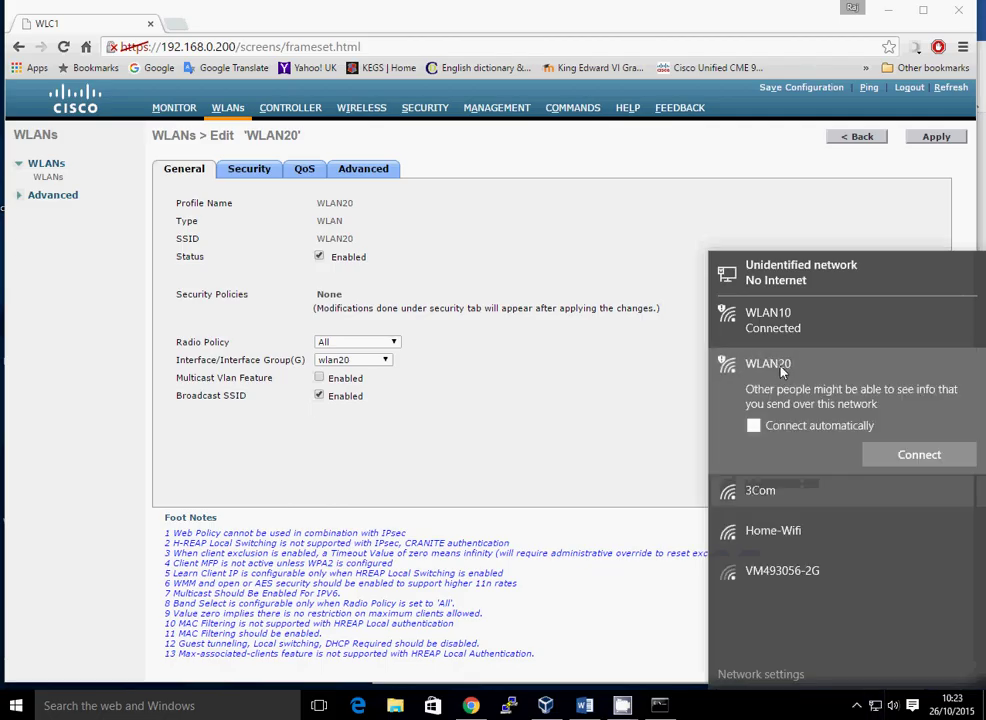
click(919, 455)
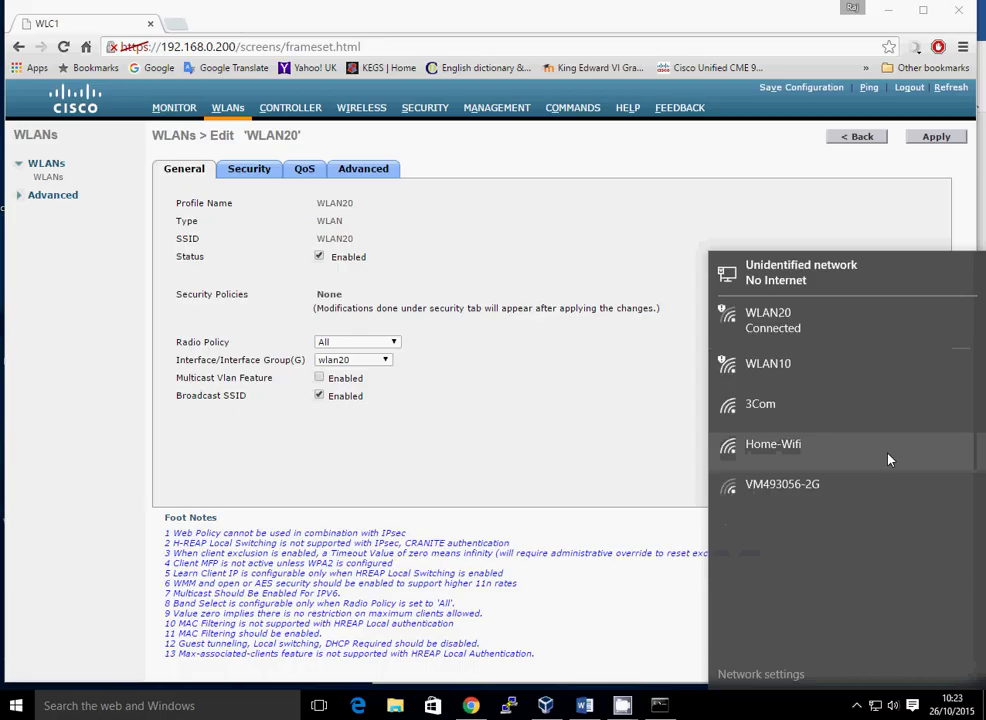
click(786, 326)
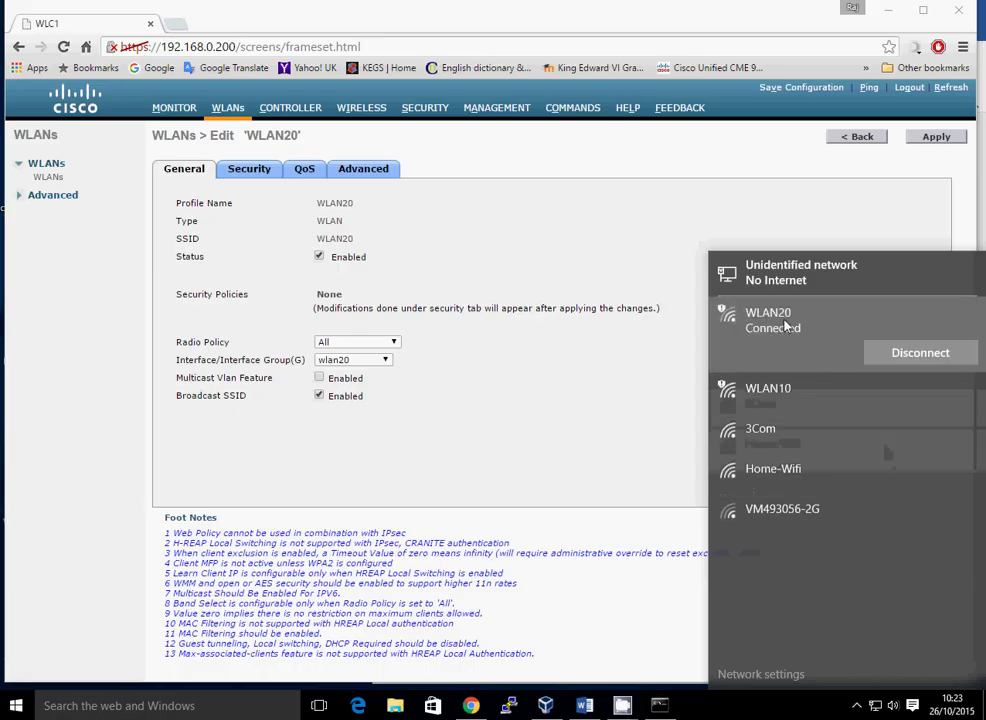
click(659, 705)
- Rerun ipconfig and check that the Wi-Fi adapter has address 20.1.1.10
click(529, 325)
key(Up)
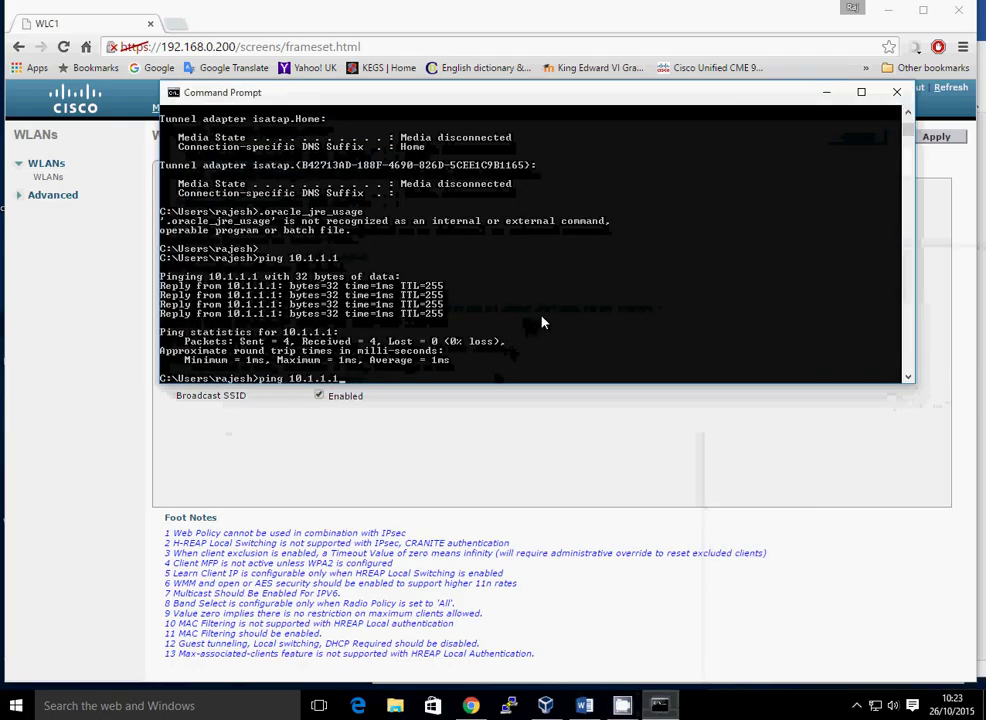
key(Up)
key(Up)
key(Return)
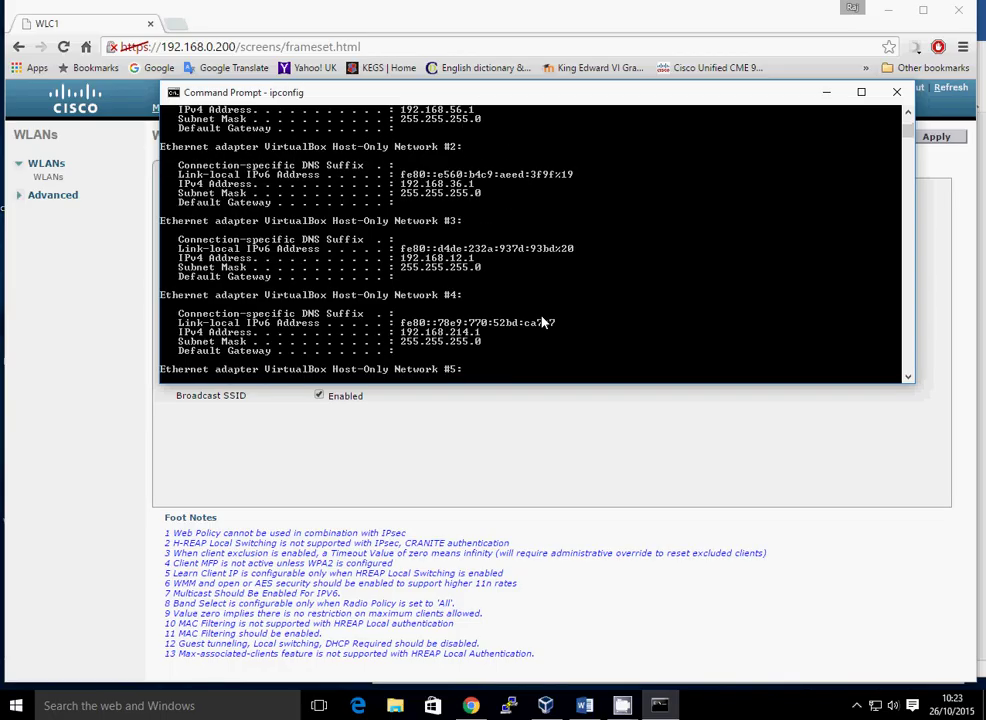
scroll(560, 298, up, 15)
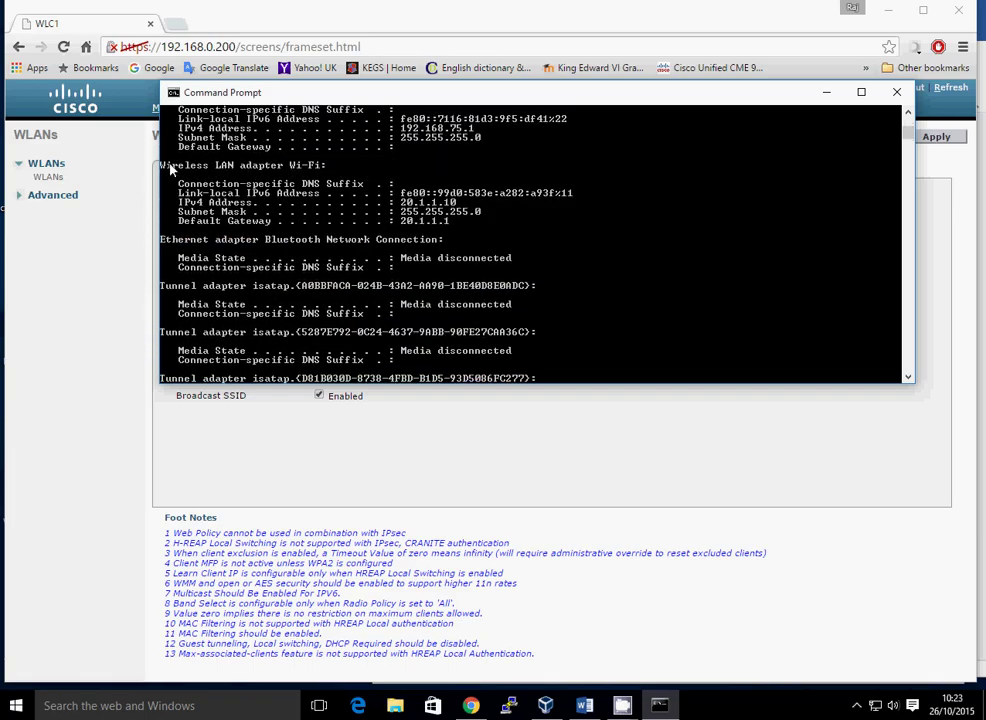
drag(161, 165, 592, 234)
right_click(444, 231)
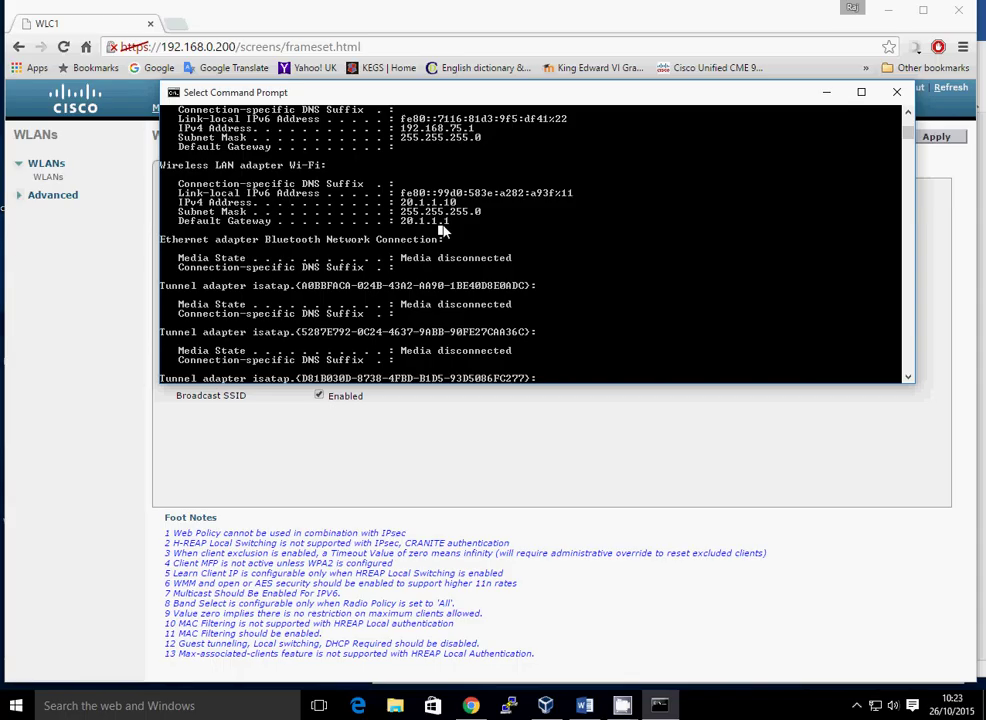
key(Tab)
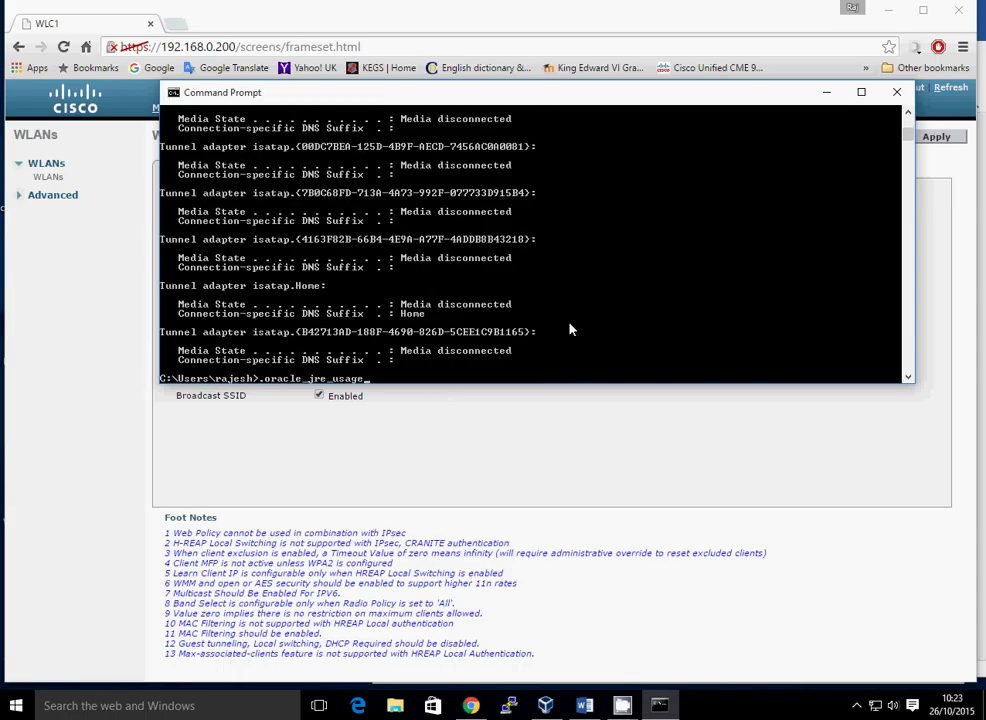
key(Return)
key(Return)
key(Return)
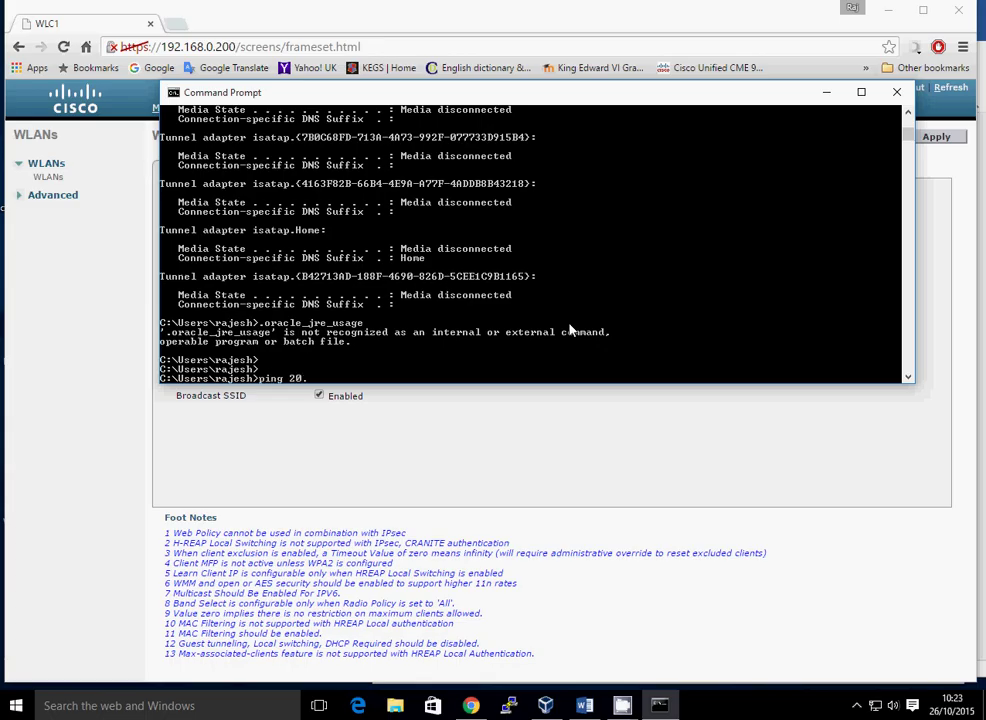
- Ping 20.1.1.1 and 192.168.0.1 successfully, then minimise Command Prompt
text(ping 20.1.1.1)
key(Return)
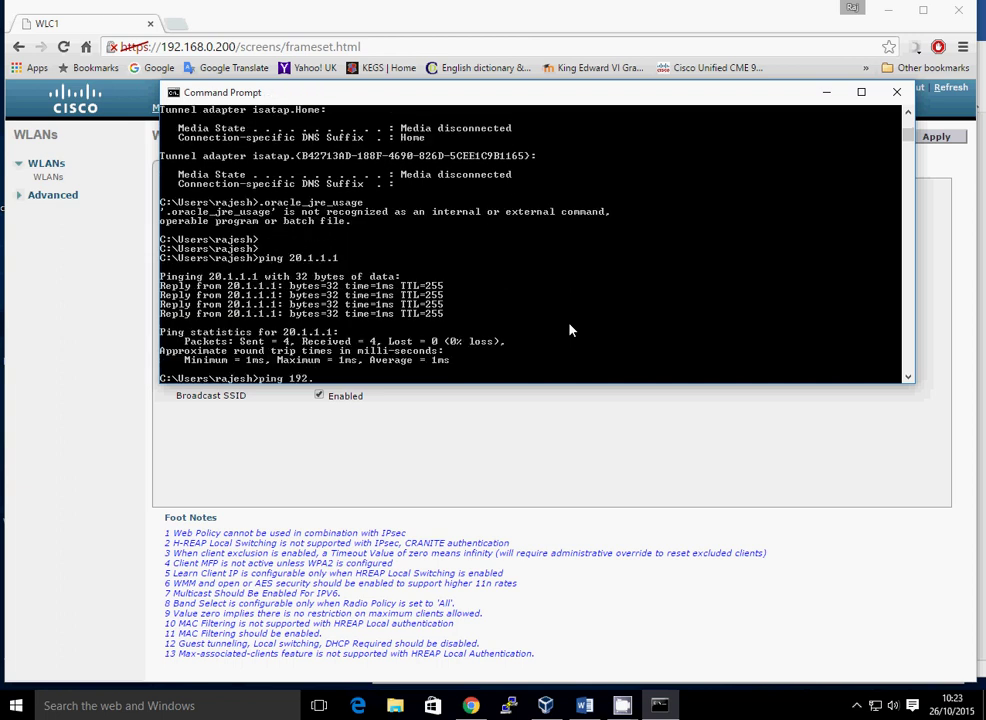
text(168.0.1)
key(Return)
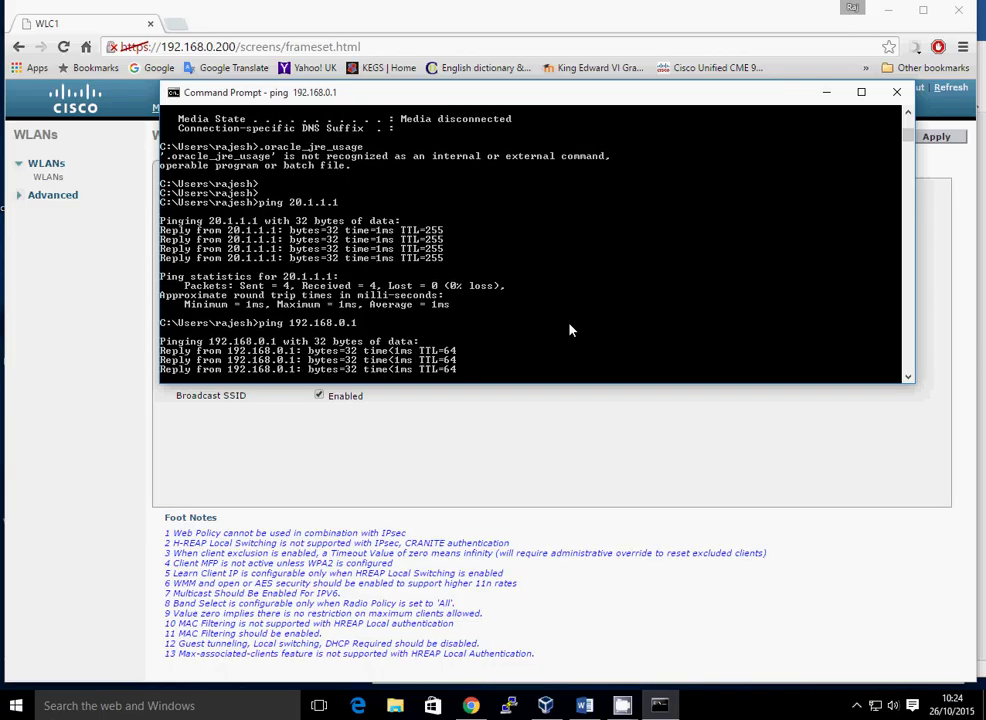
click(827, 93)
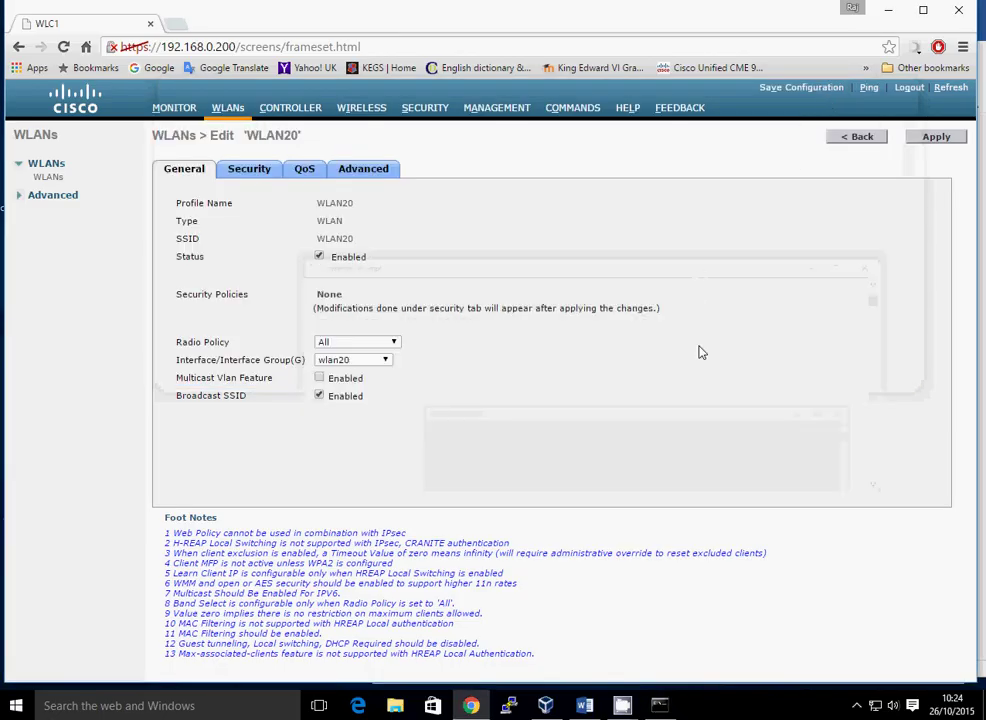
- Recheck the Wi-Fi list, then view the controller summary listing WLAN20 with 1 client
click(877, 707)
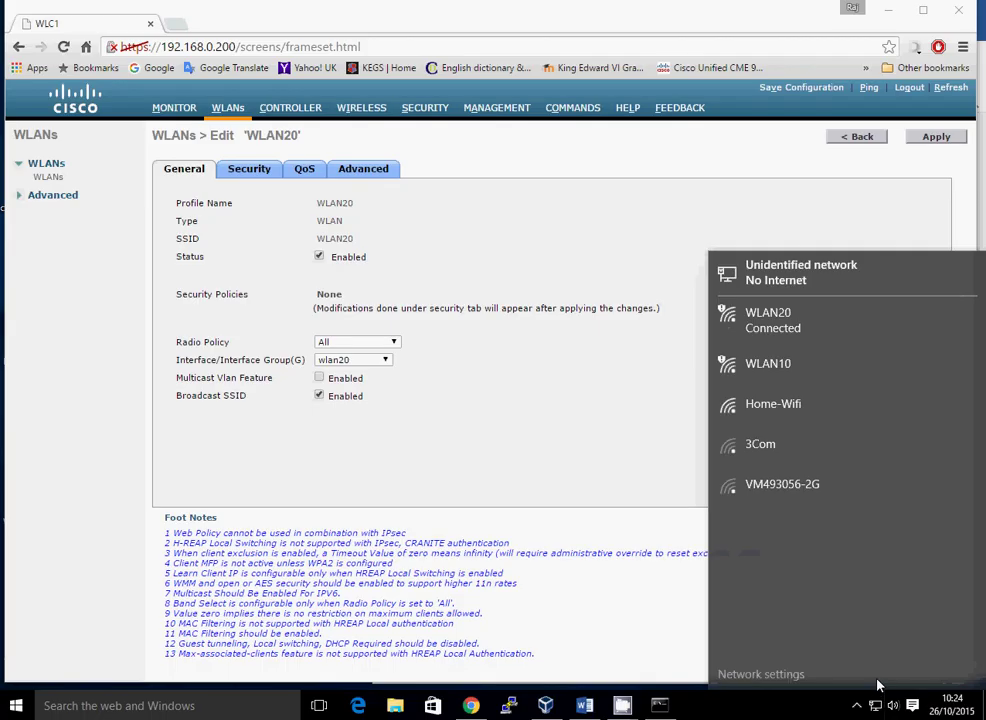
click(638, 462)
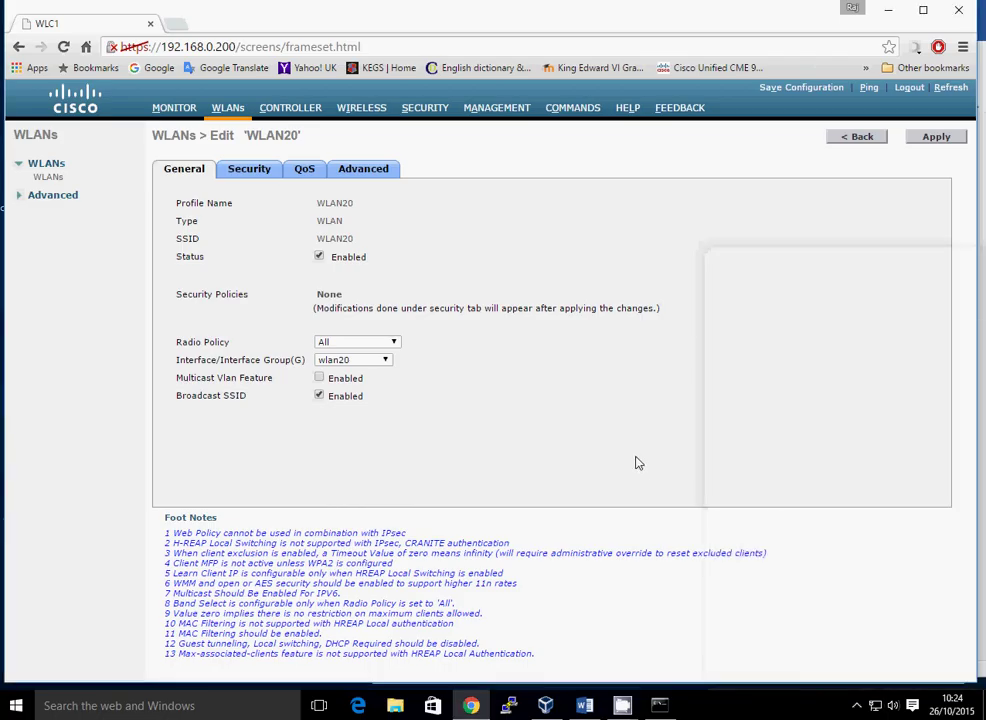
click(172, 107)
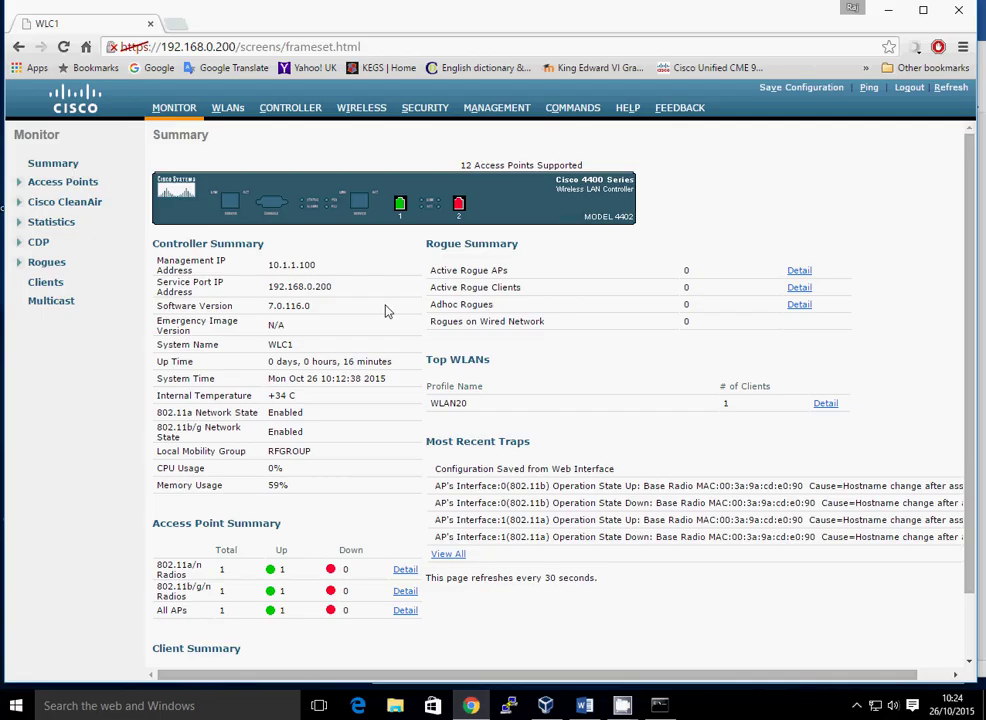